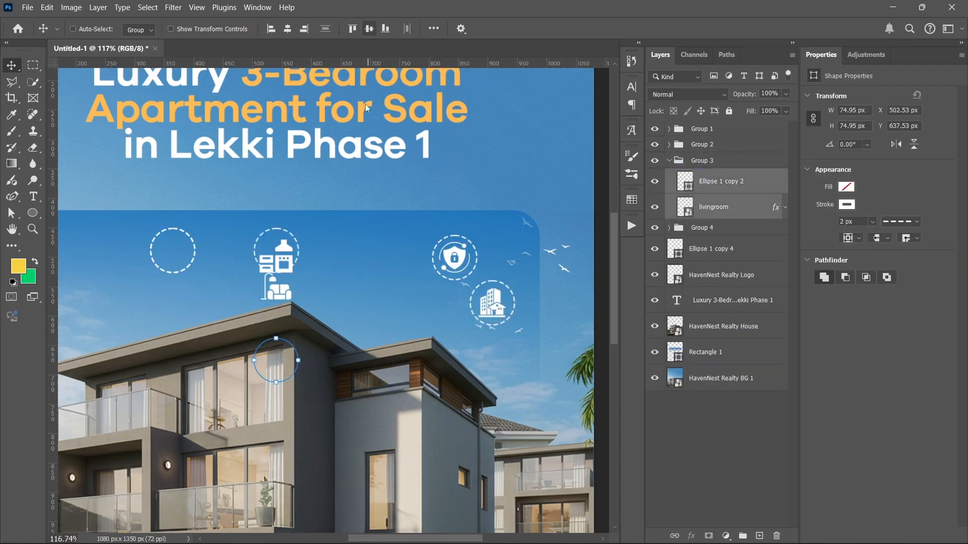
Arrange the living room and kitchen icons with their dashed circles in the row of feature icons on the blue panel
drag(277, 287, 370, 256)
click(669, 144)
mouse_move(479, 318)
mouse_down()
mouse_move(274, 366)
mouse_move(170, 296)
mouse_up()
click(694, 178)
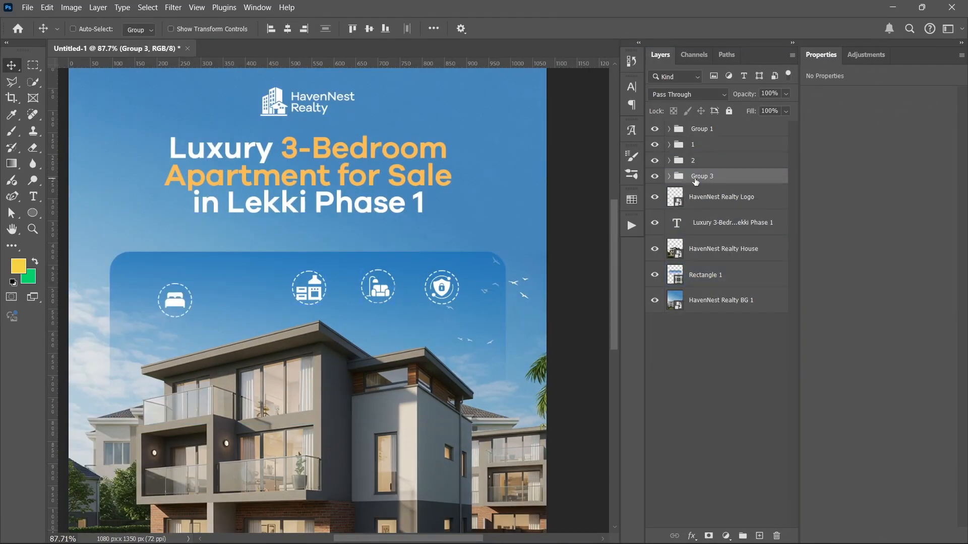
drag(309, 288, 232, 289)
click(672, 136)
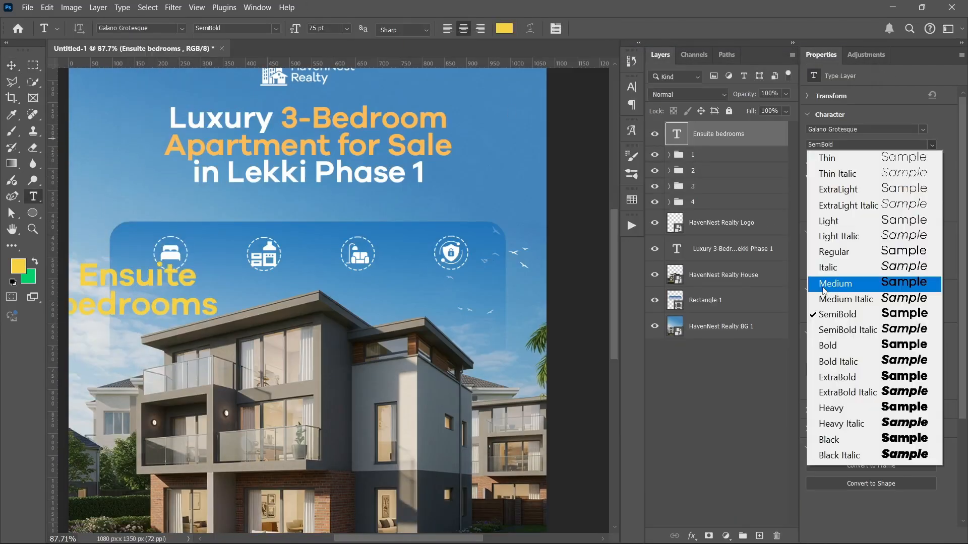
Set the "Ensuite bedrooms" label to Regular weight and duplicate it across the row beneath the other feature icons
click(834, 252)
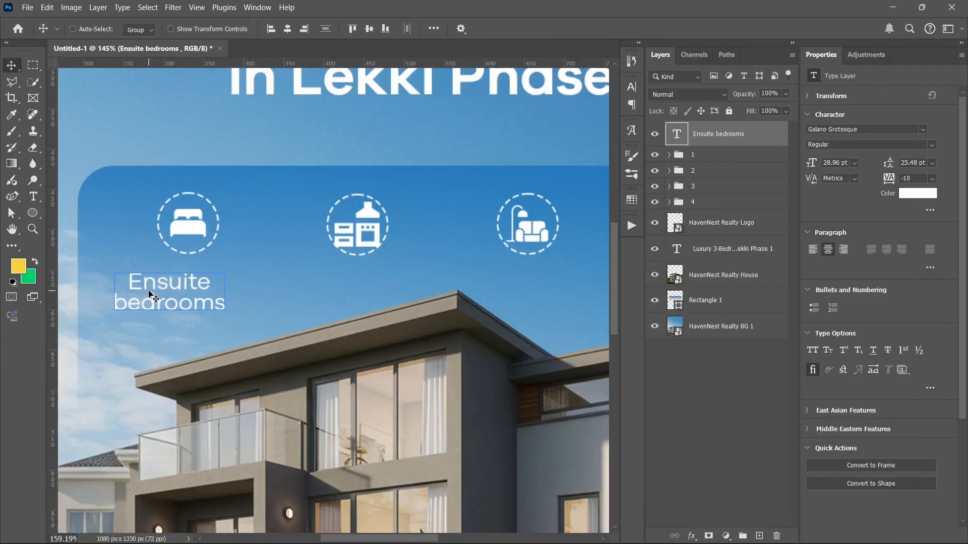
key(ctrl+0)
drag(230, 268, 300, 269)
drag(300, 268, 379, 268)
double_click(379, 268)
Switch to the text notes and copy the "24/7 Security & Power" wording for the security icon's label
key(alt+Tab)
drag(153, 347, 183, 368)
right_click(184, 357)
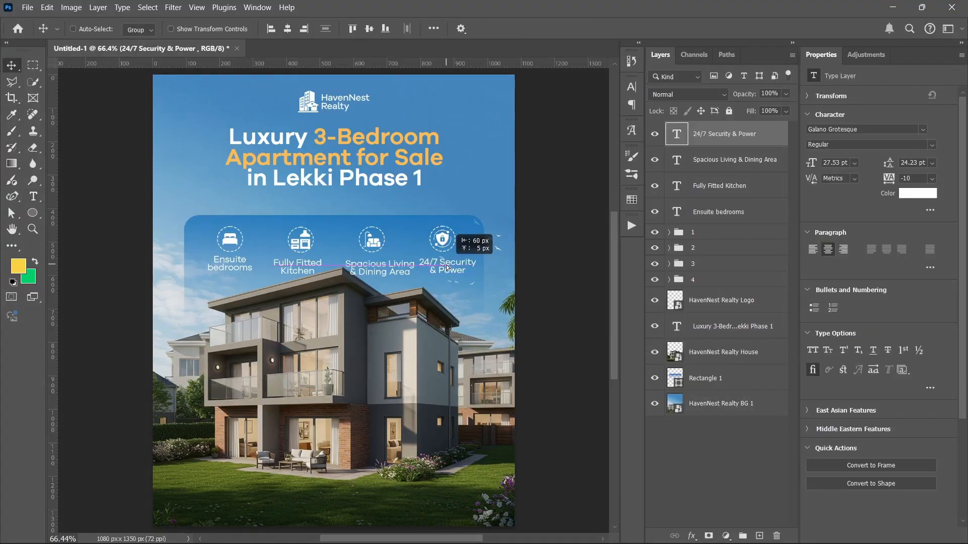
Select the four feature label layers and line them up in one row beneath their icons
click(726, 211)
click(726, 134)
click(719, 212)
key(ctrl+0)
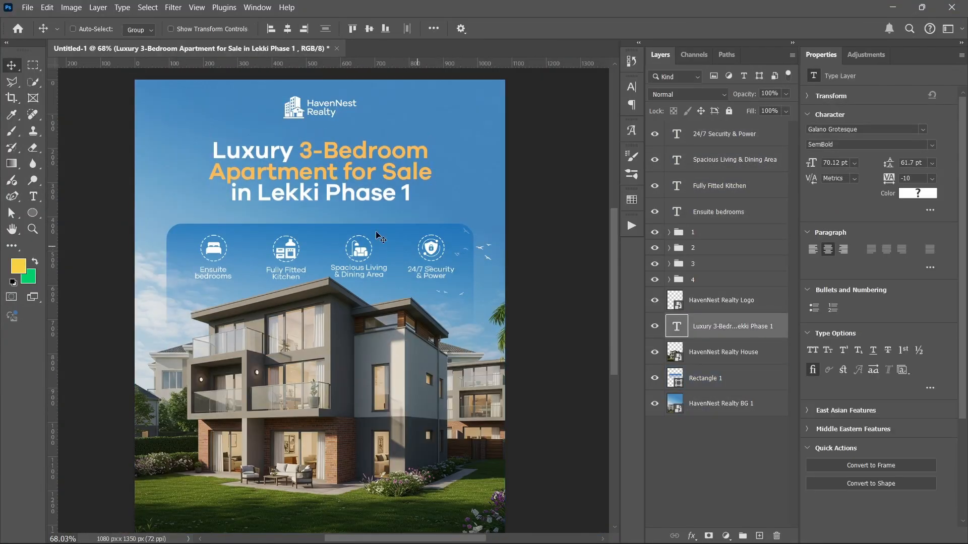
Group the feature icons and labels as FEATURES and move the group below the headline in the layer order
key(ctrl+g)
double_click(708, 130)
text(FEATURES)
key(Return)
drag(709, 130, 709, 189)
Draw a rectangle about 375 by 90 px over the house's ground floor, fill it dark grey and move its layer below FEATURES
drag(171, 434, 299, 464)
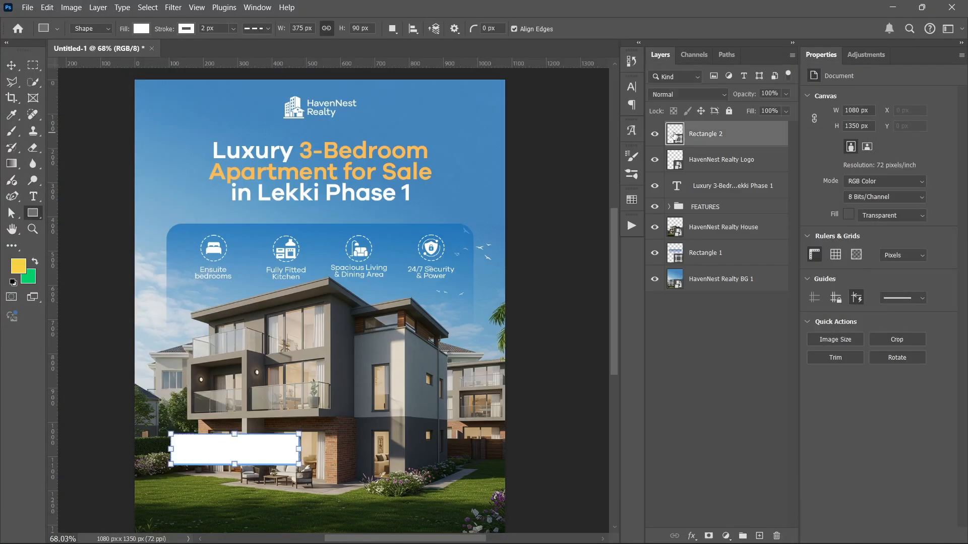
double_click(674, 136)
drag(706, 134, 706, 215)
scroll(235, 448, up, 5)
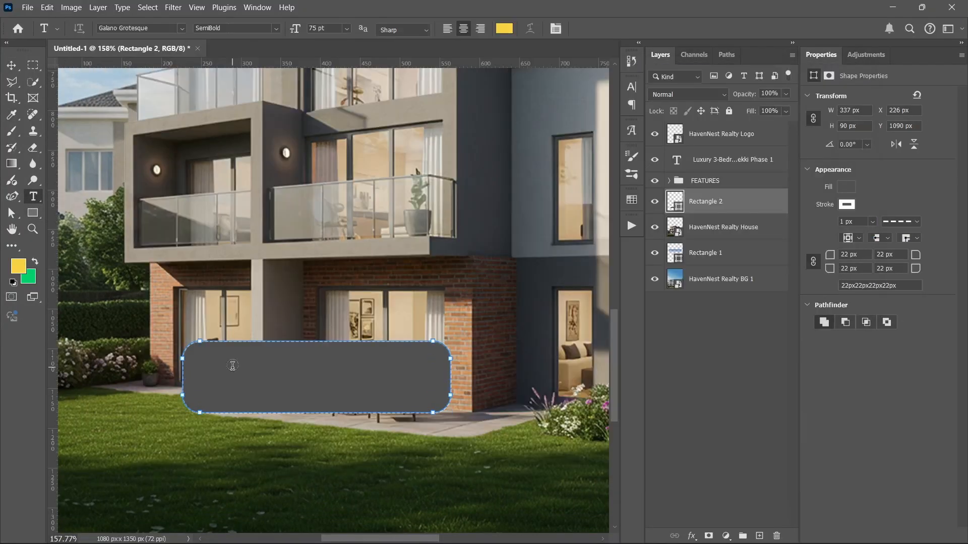
Add the price text "₦120,000,000" and position it inside the grey rounded box
click(346, 306)
text(₦120,000,000)
drag(346, 284, 335, 391)
drag(265, 389, 262, 363)
triple_click(262, 363)
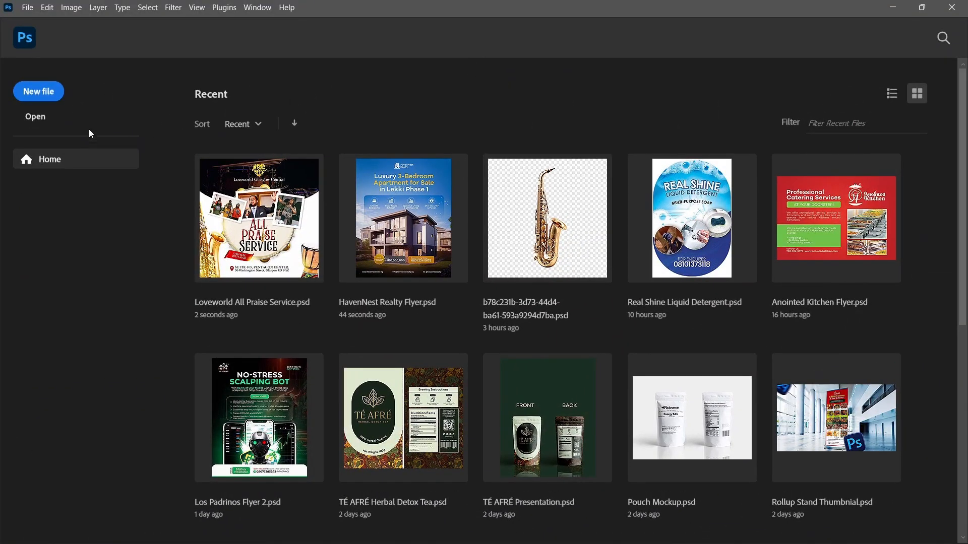
Create a 1080 by 1350 px document at 72 ppi and place the HavenNest Realty BG 1 image so it fills the canvas
key(ctrl+n)
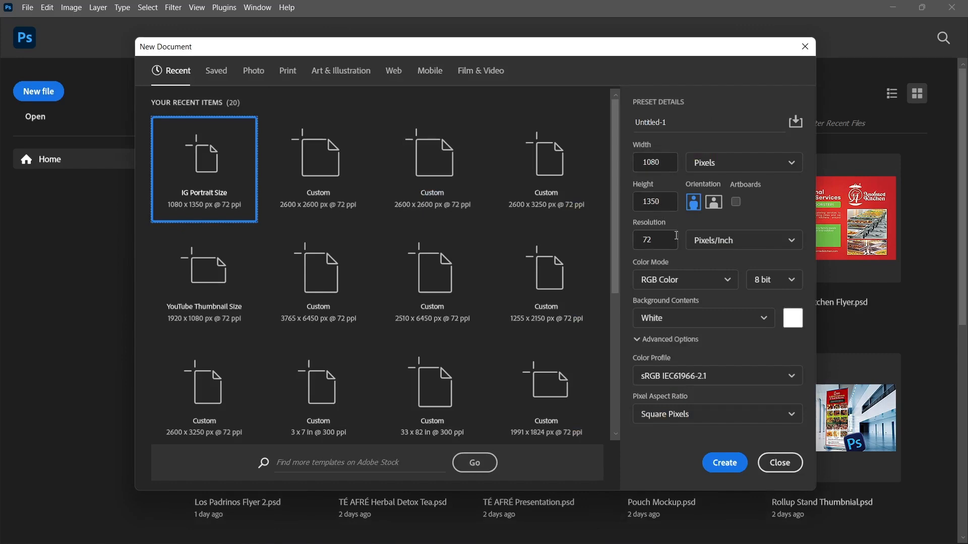
click(737, 461)
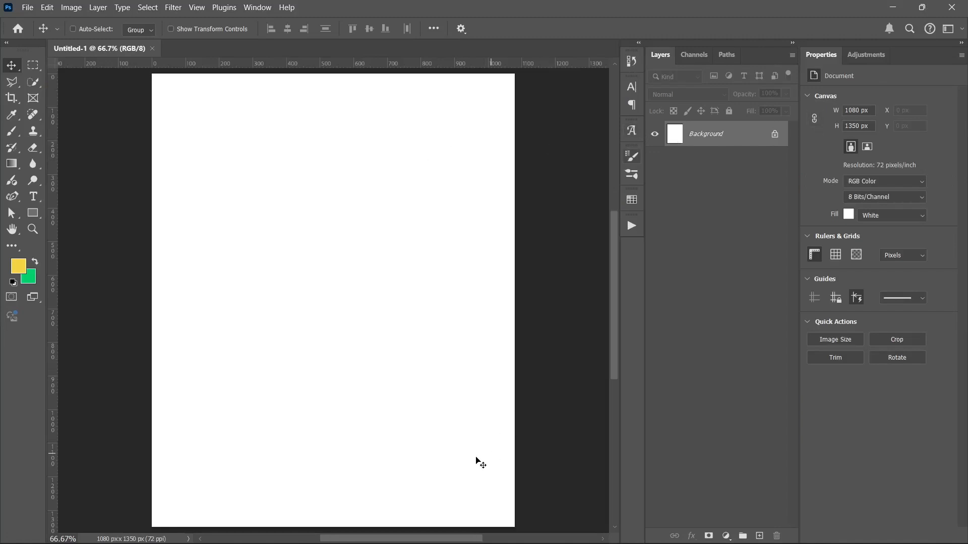
click(403, 529)
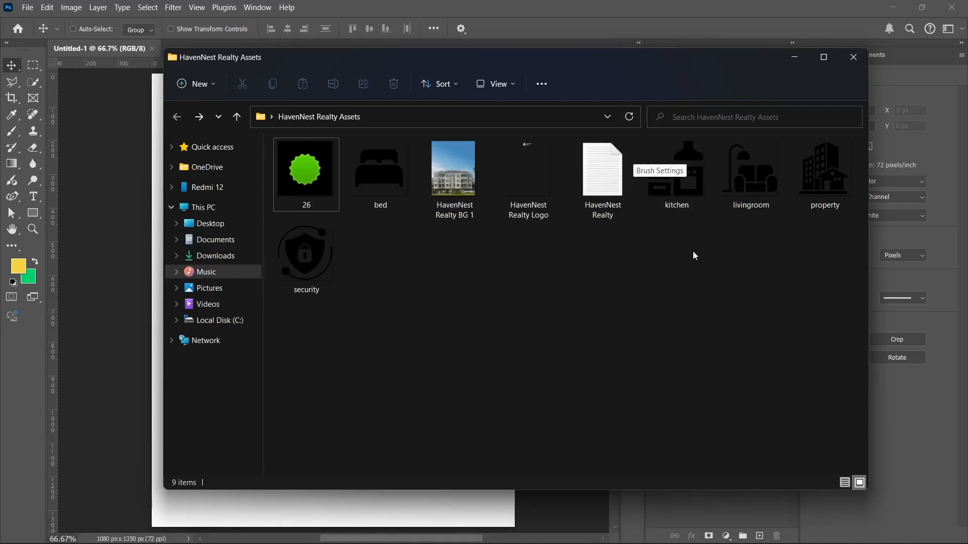
drag(462, 179, 137, 209)
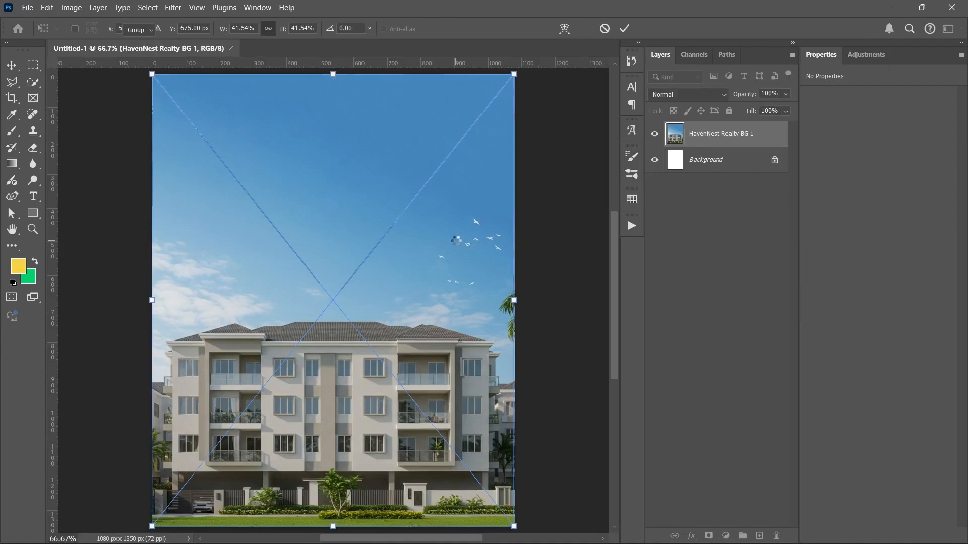
key(Return)
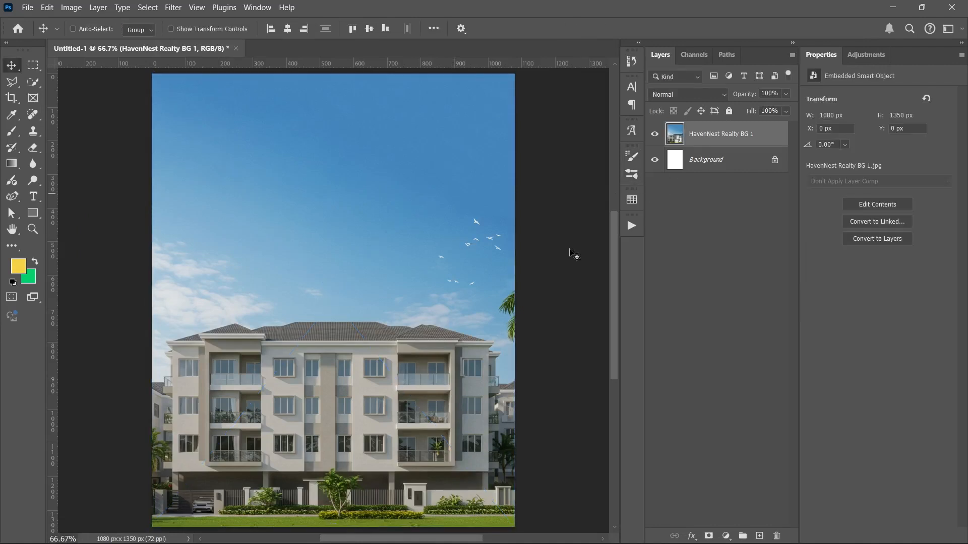
Unlock and delete the white Background layer, leaving no layer selected
click(775, 161)
key(Delete)
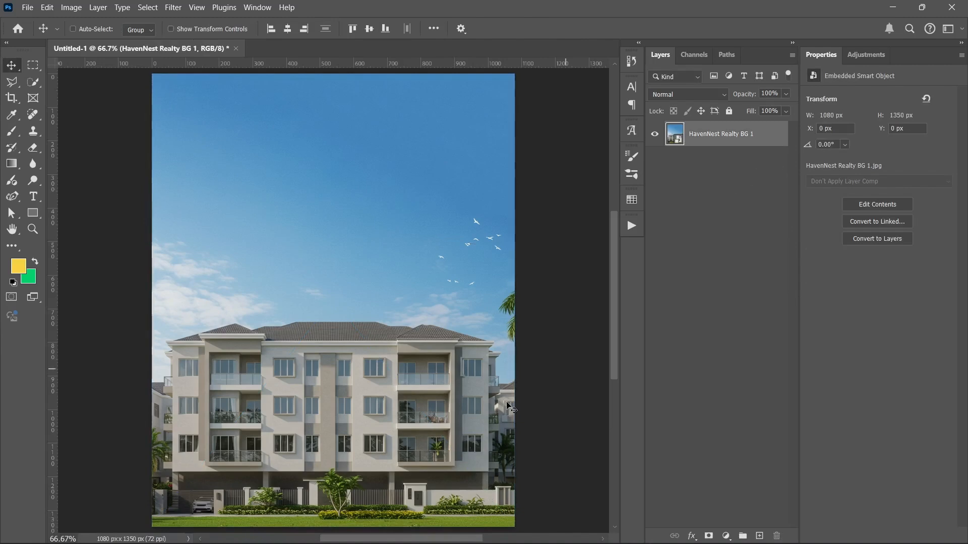
click(672, 389)
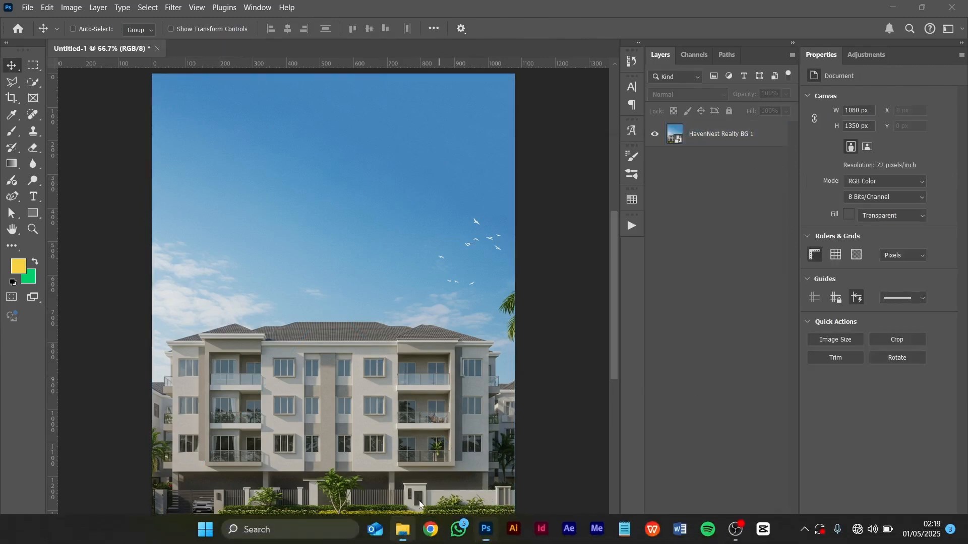
Place the HavenNest Realty House image from the assets folder over the background and compare the design with it hidden and shown
click(402, 530)
click(380, 255)
drag(380, 255, 147, 208)
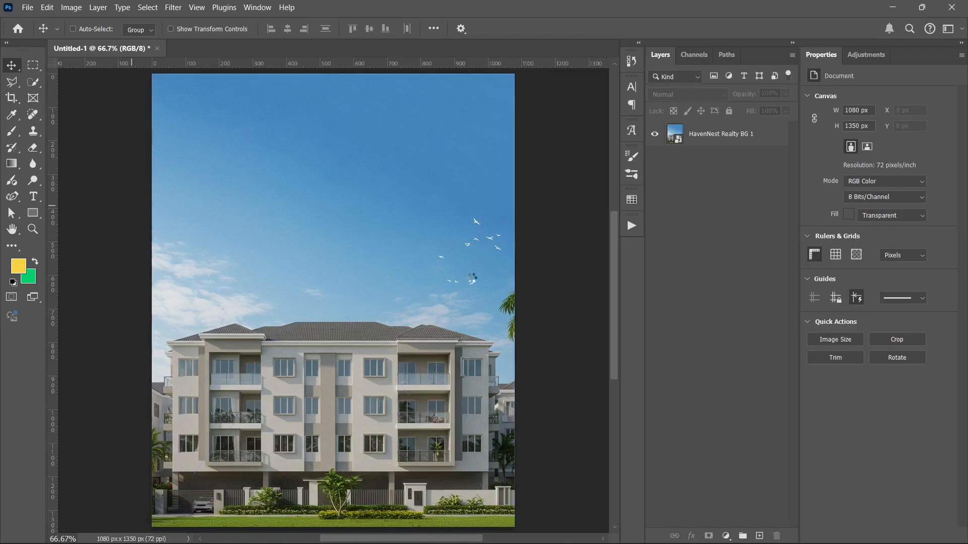
key(Return)
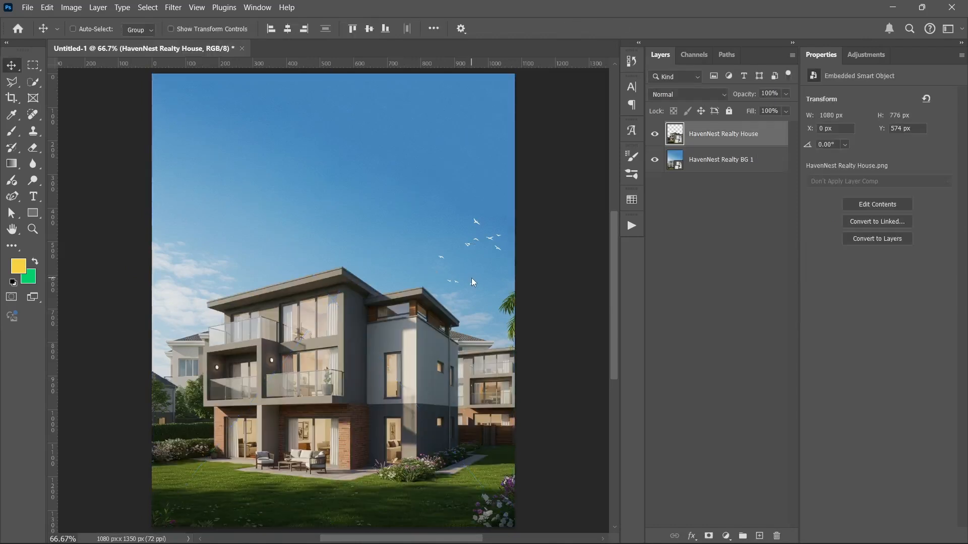
click(654, 134)
click(655, 134)
Place the HavenNest Realty Logo from the assets folder at the top centre of the flyer
click(404, 529)
click(526, 169)
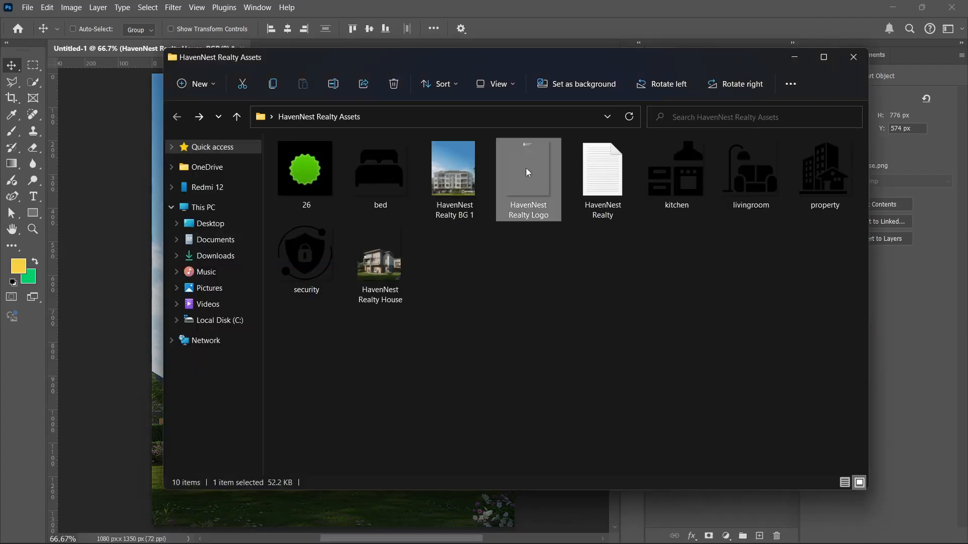
drag(380, 263, 142, 252)
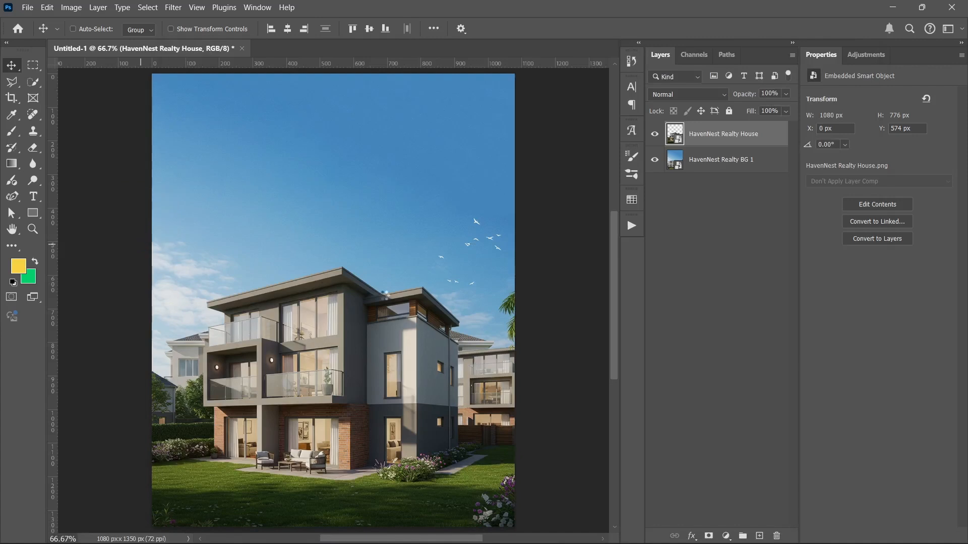
key(Return)
key(Return)
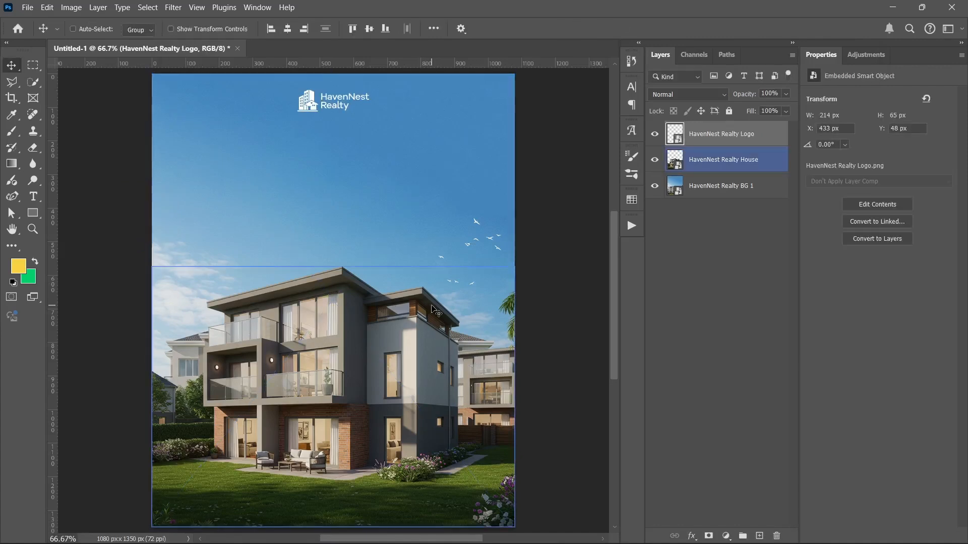
Open the HavenNest Realty text file from the assets folder and copy the headline "Luxury 3-Bedroom Apartment for Sale in Lekki Phase 1"
mouse_move(303, 543)
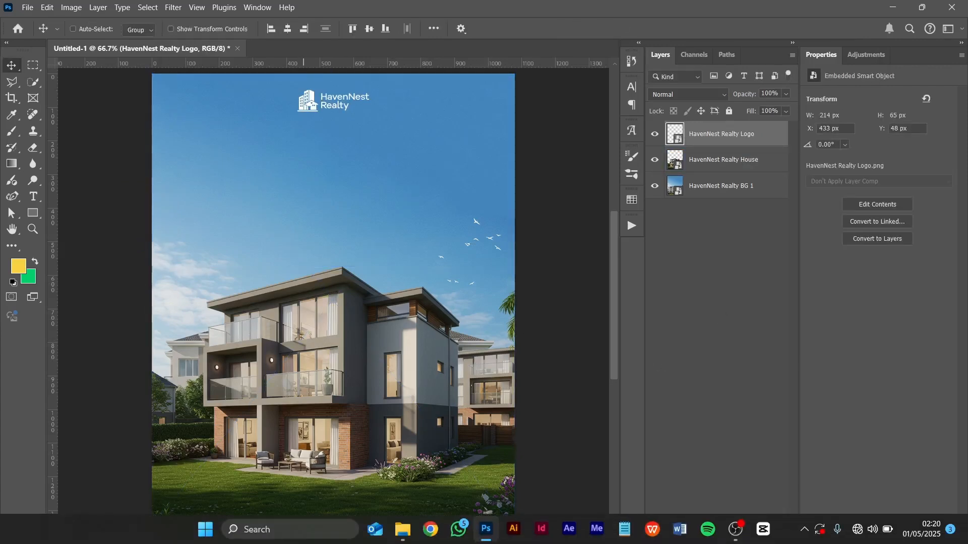
click(409, 534)
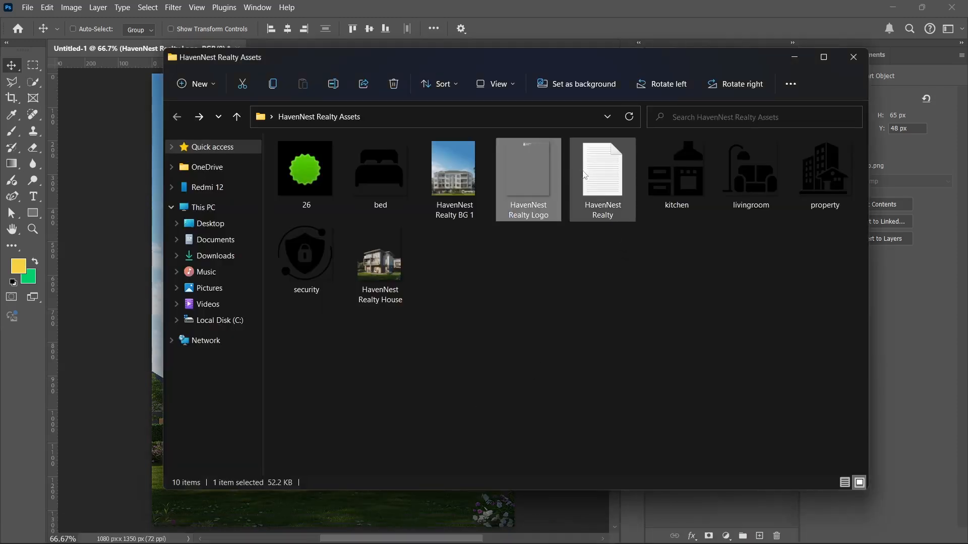
click(604, 212)
key(Return)
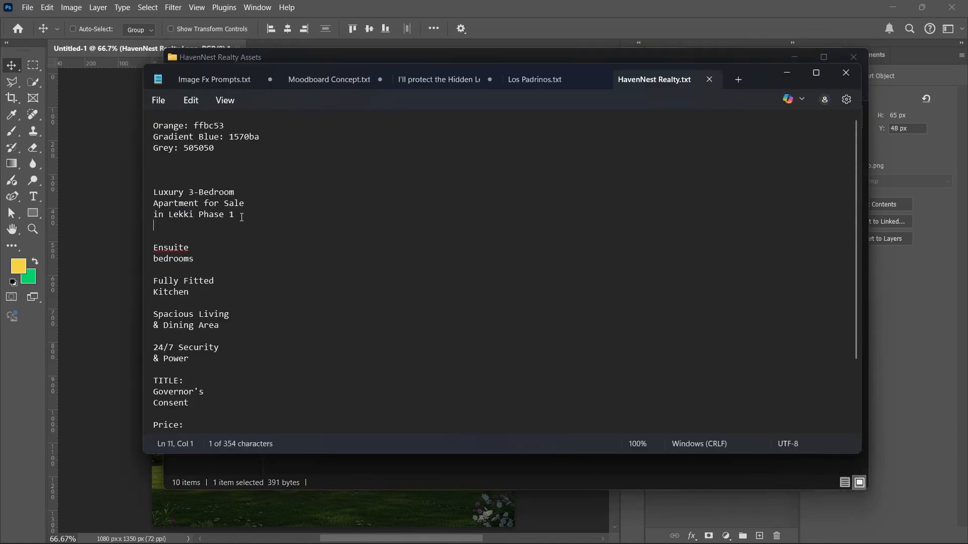
drag(247, 222, 155, 187)
right_click(187, 211)
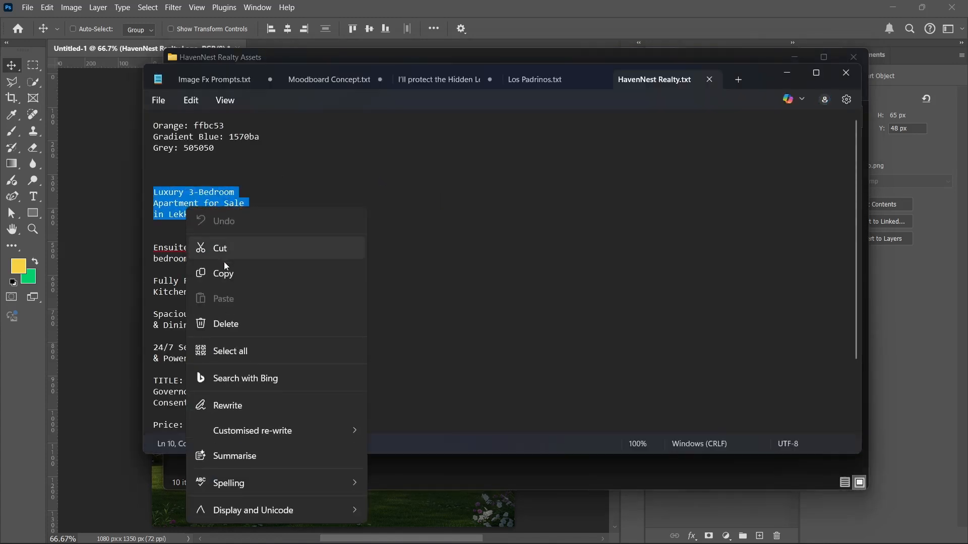
click(228, 275)
Return to Photoshop and paste the copied headline as a new text layer below the logo
click(787, 72)
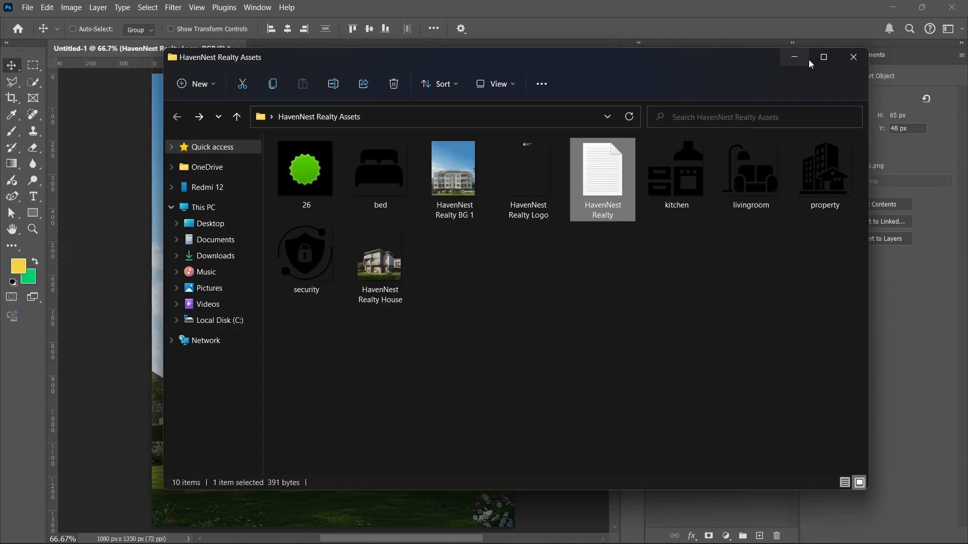
click(794, 57)
click(33, 196)
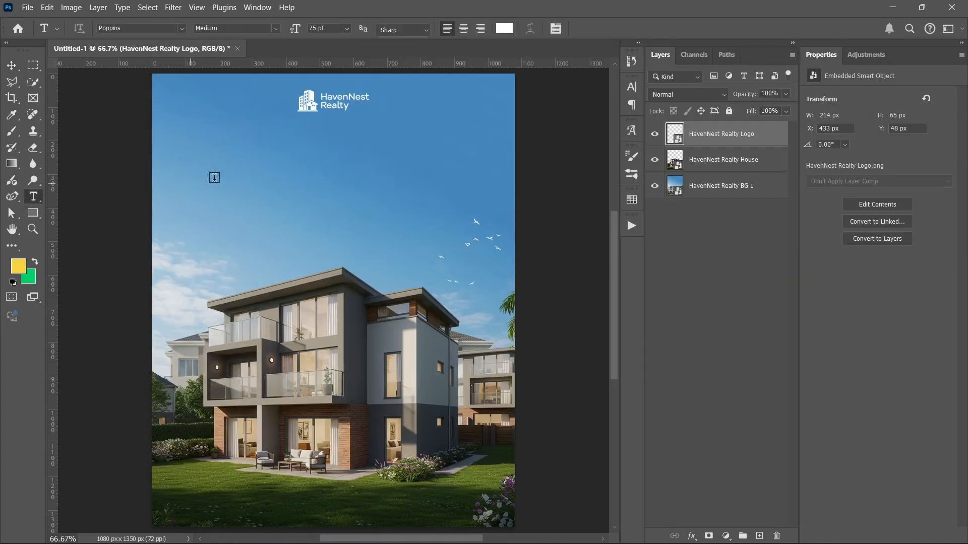
click(269, 166)
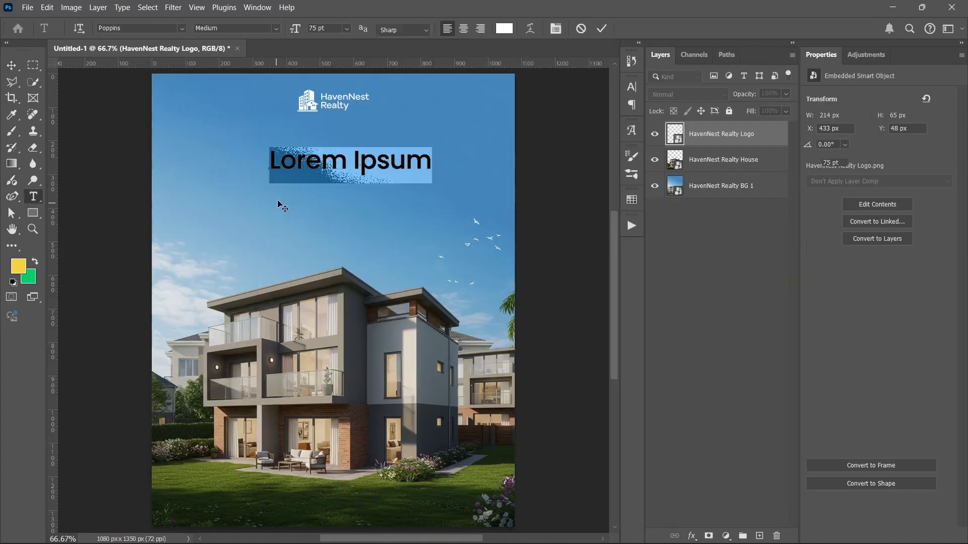
key(ctrl+v)
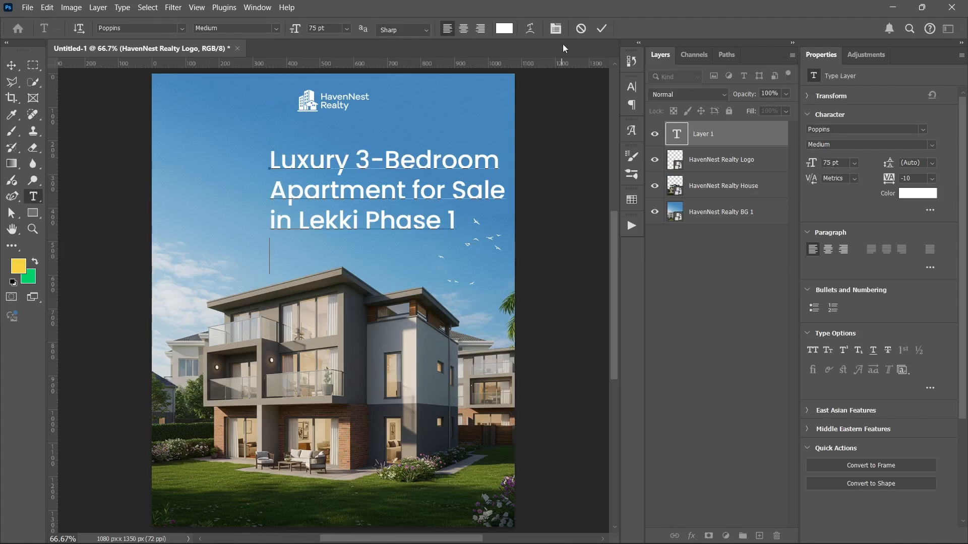
click(602, 32)
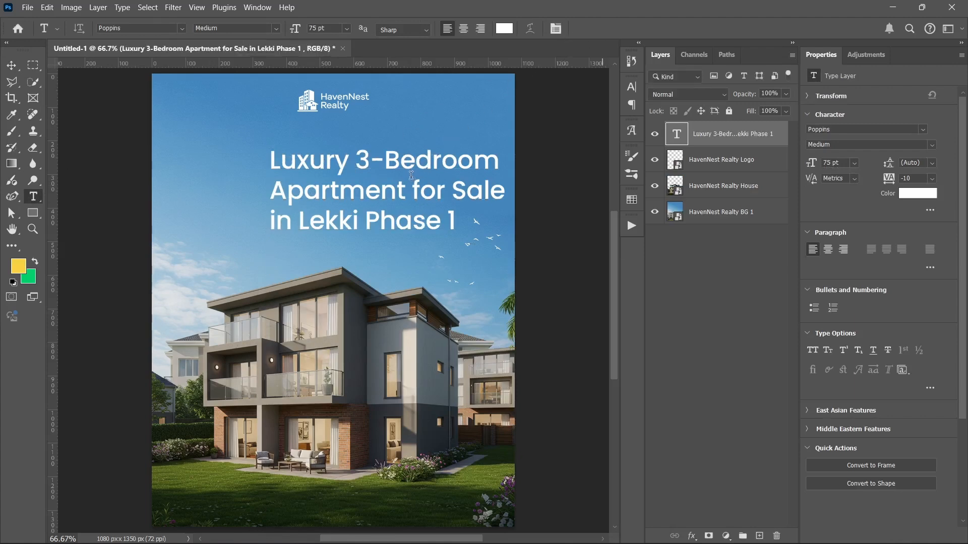
Centre-align the headline text and position it in the middle of the flyer beneath the logo
click(11, 65)
drag(398, 182, 350, 166)
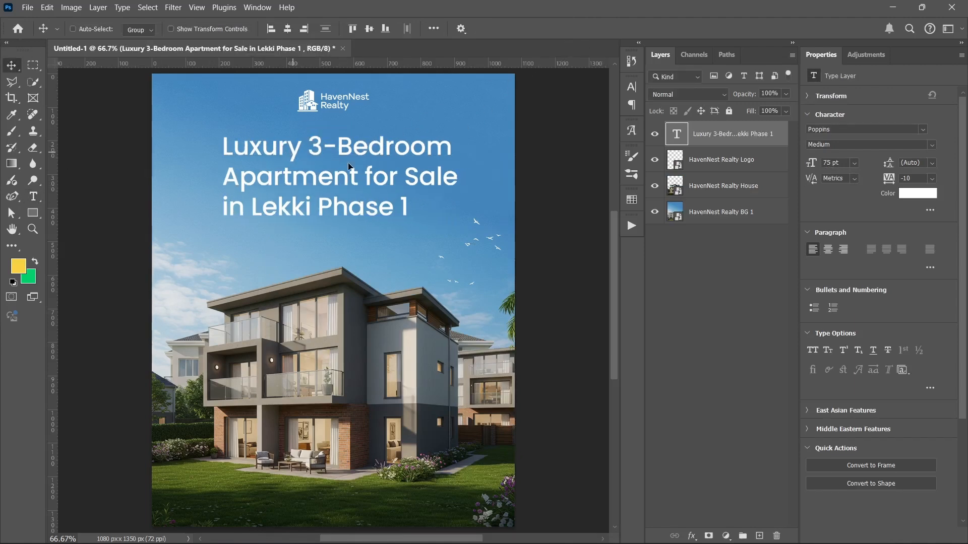
click(828, 249)
drag(295, 186, 370, 195)
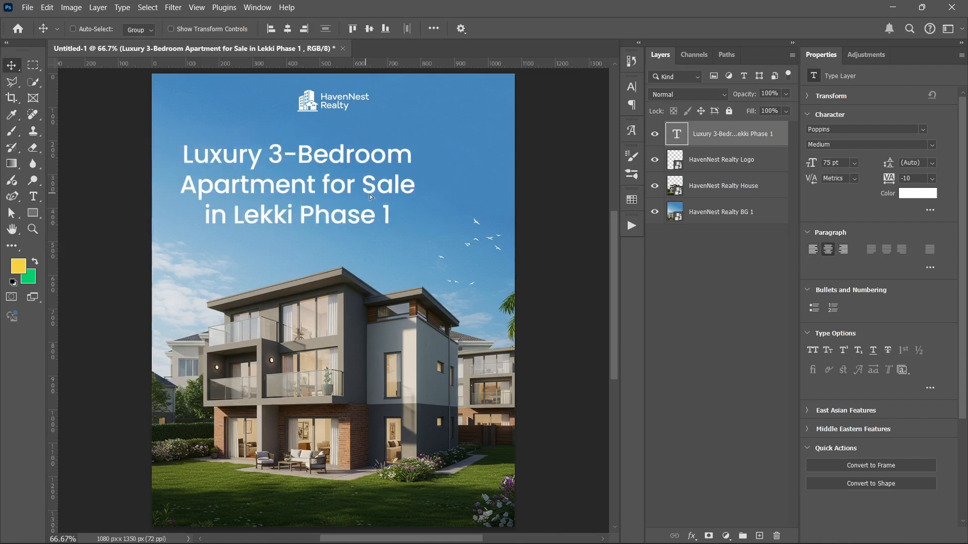
drag(310, 190, 360, 188)
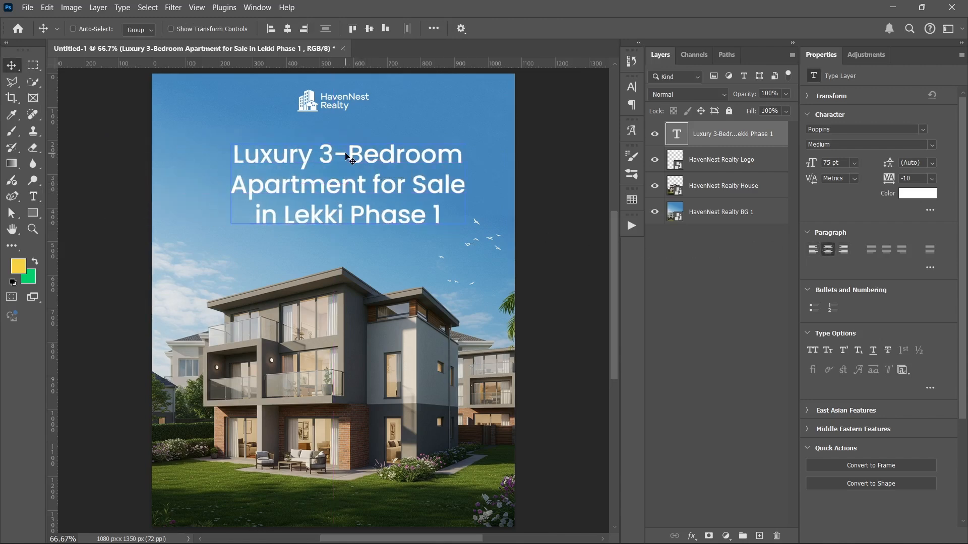
Select "3-Bedroom Apartment for Sale" in the headline and copy the orange colour code ffbc53 from the HavenNest Realty text file in Notepad
double_click(352, 160)
drag(318, 154, 468, 183)
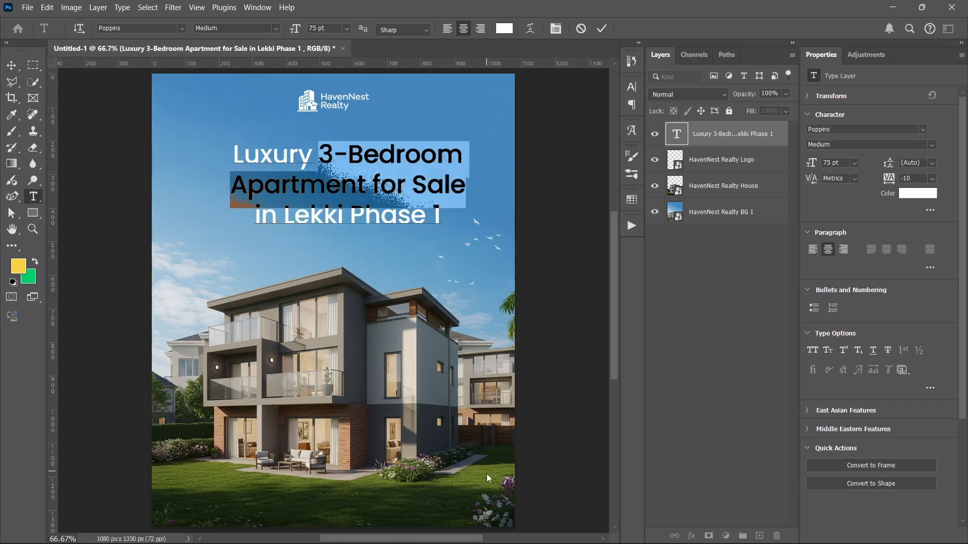
mouse_move(497, 542)
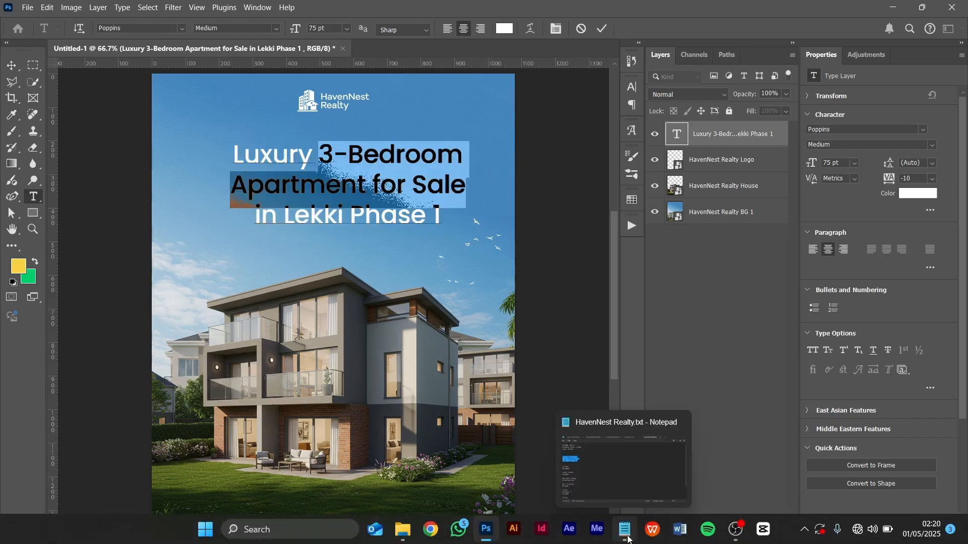
click(625, 538)
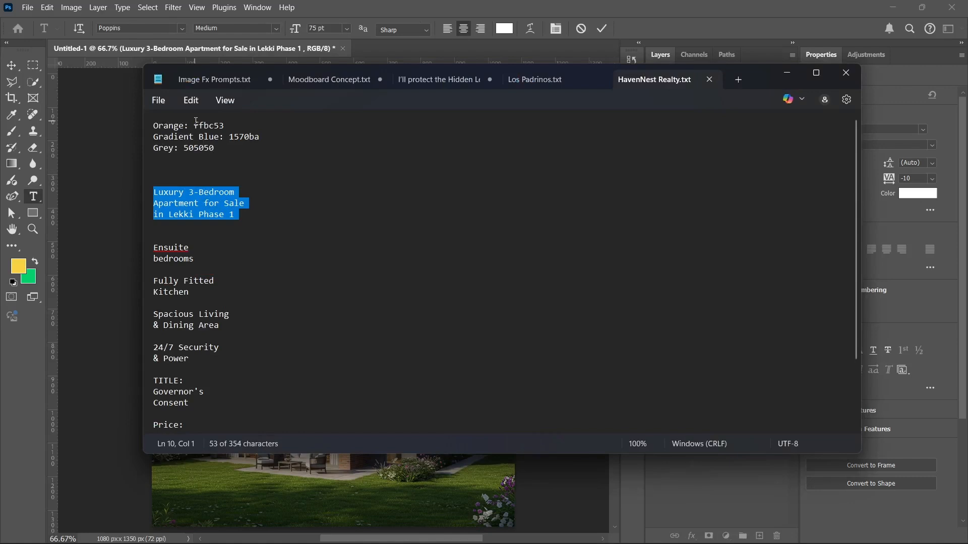
drag(195, 123, 223, 127)
right_click(215, 128)
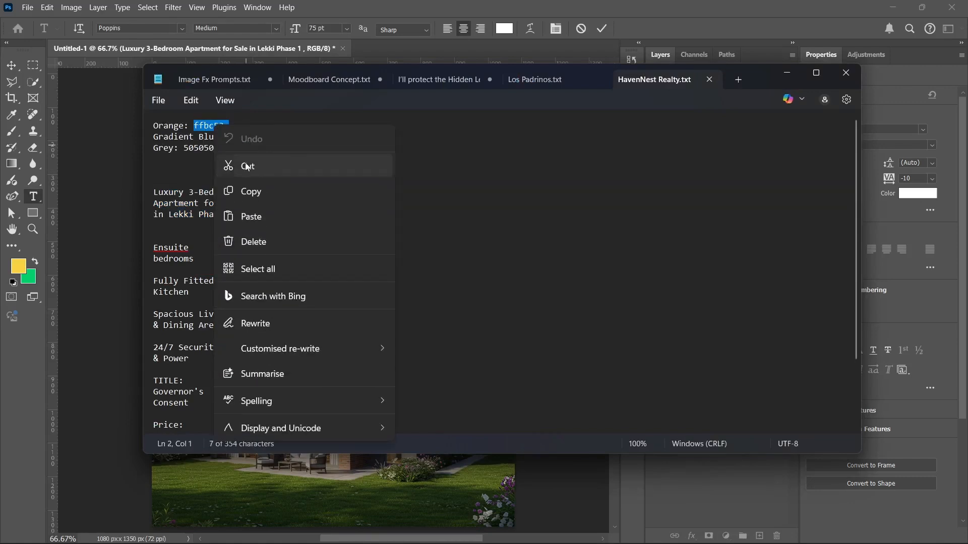
click(246, 192)
Return to Photoshop and colour the selected headline words "3-Bedroom Apartment for Sale" with the copied orange ffbc53
click(794, 75)
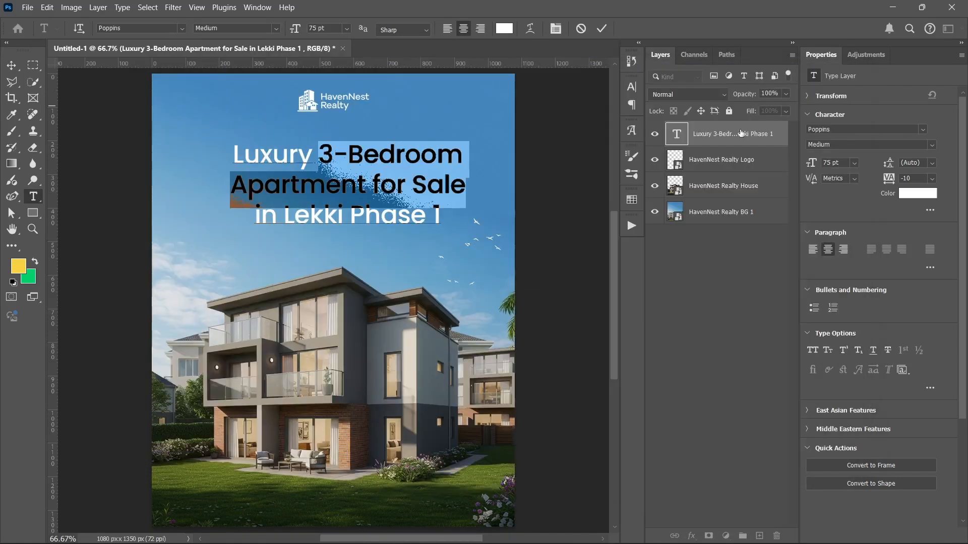
click(922, 193)
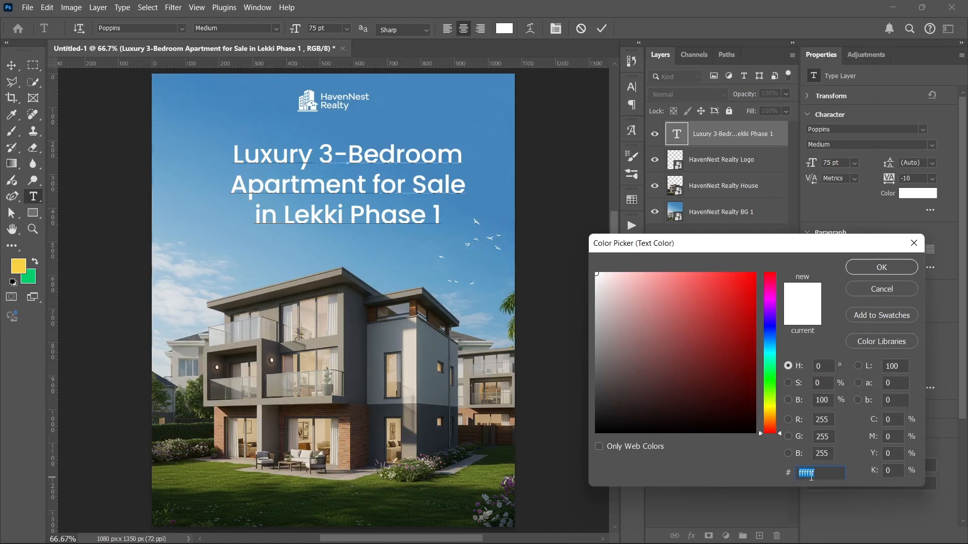
right_click(805, 473)
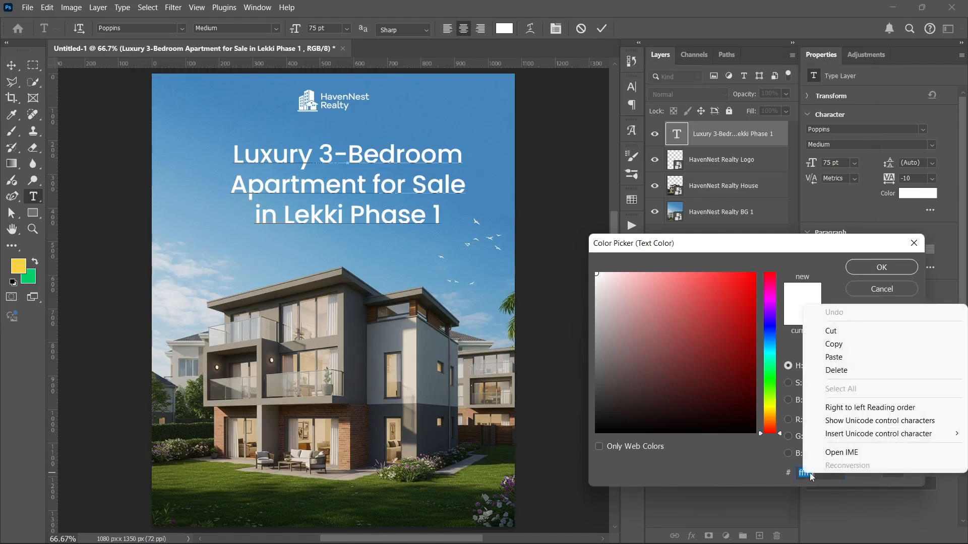
click(824, 359)
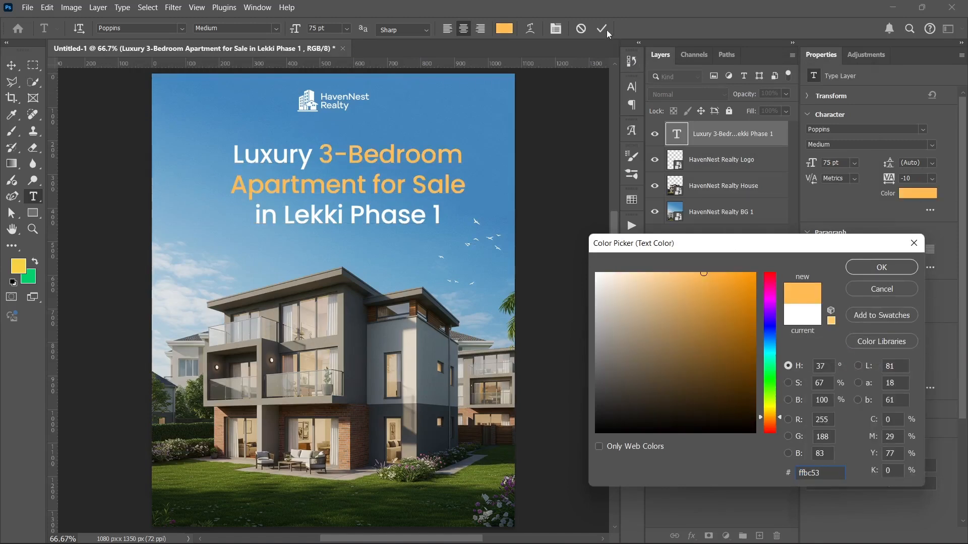
click(887, 270)
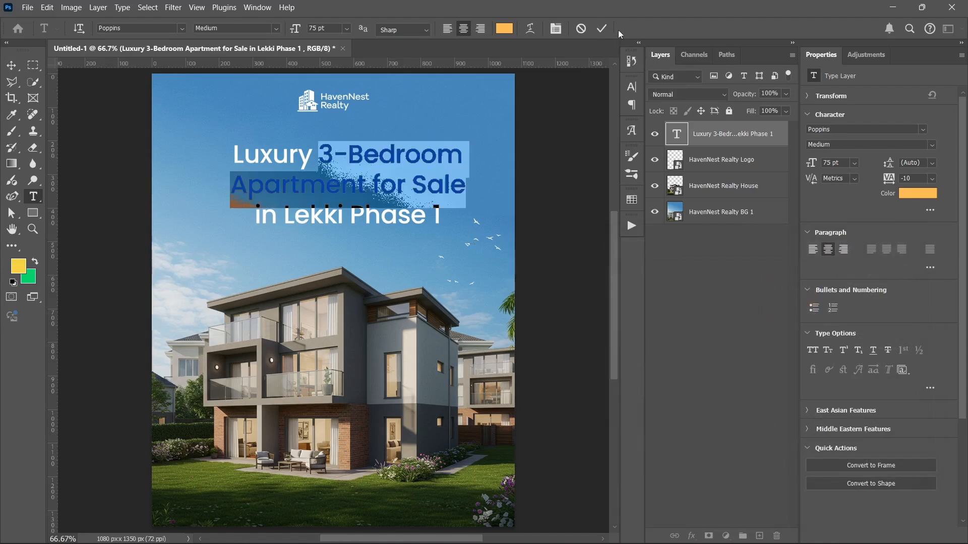
click(603, 28)
key(v)
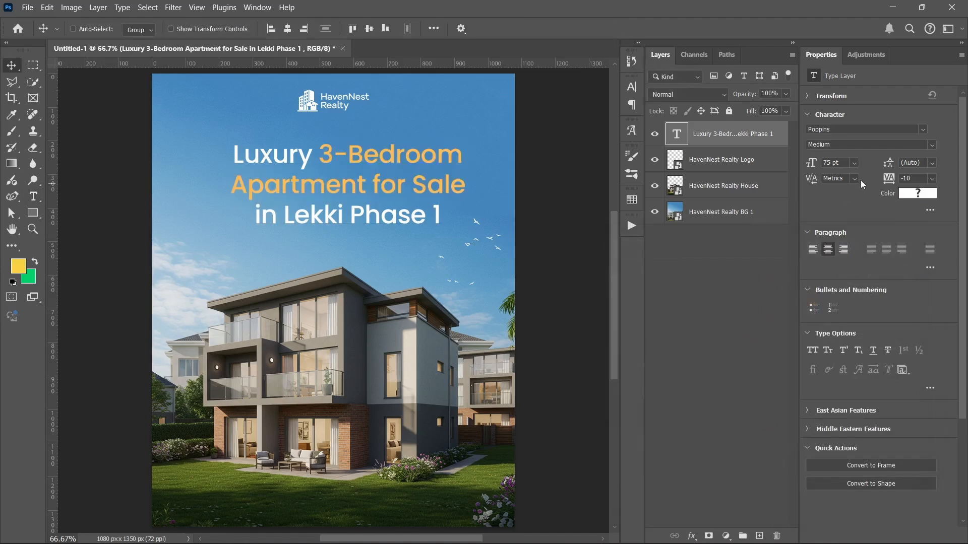
Tighten the headline's line spacing by setting its leading to 66 pt
click(883, 165)
click(933, 163)
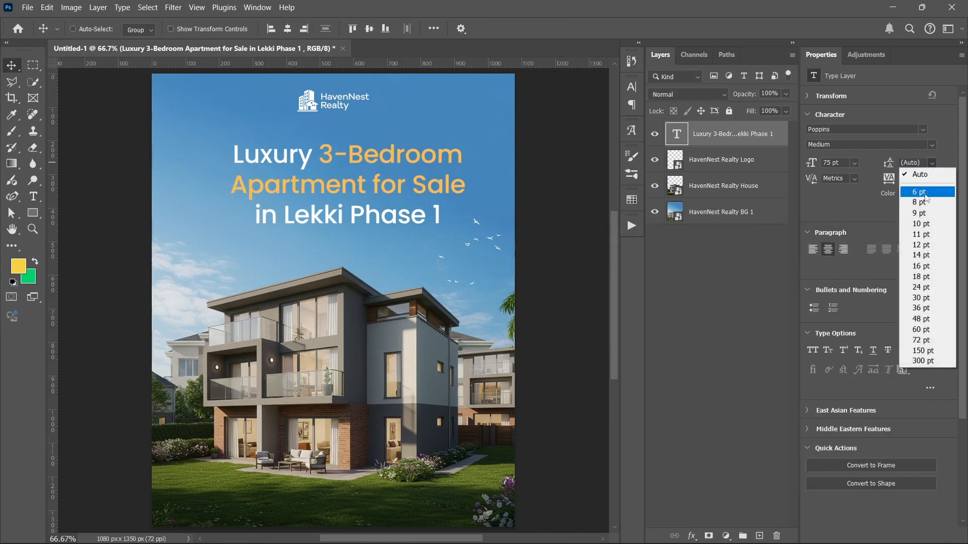
click(749, 250)
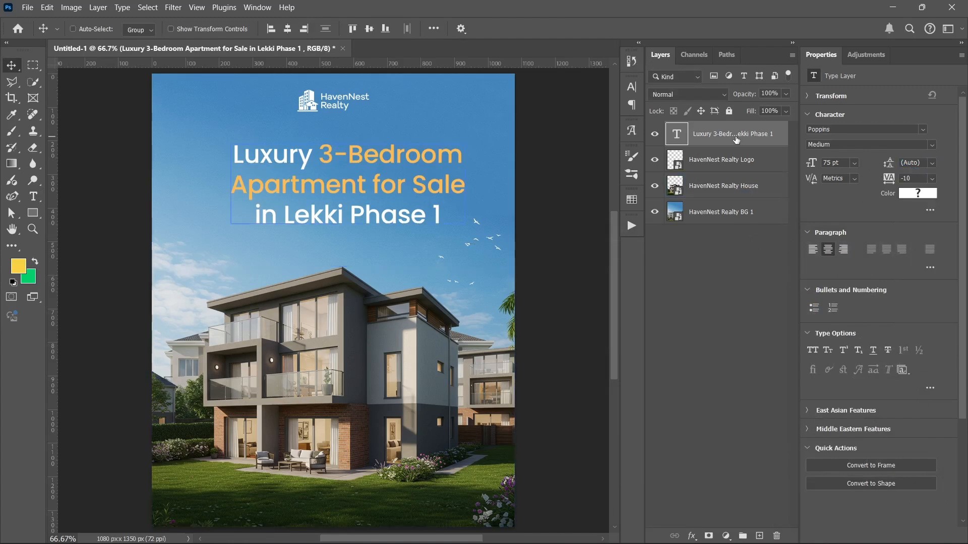
click(932, 164)
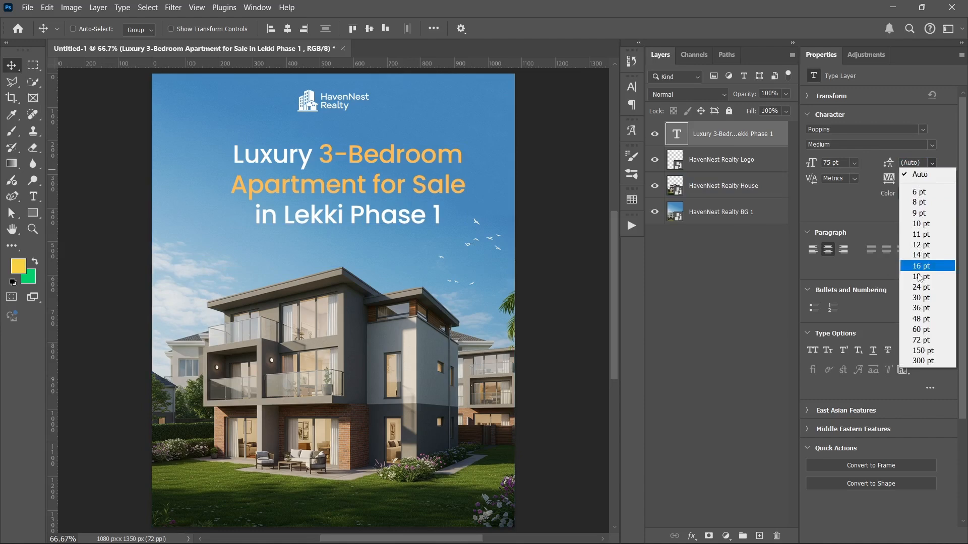
click(915, 352)
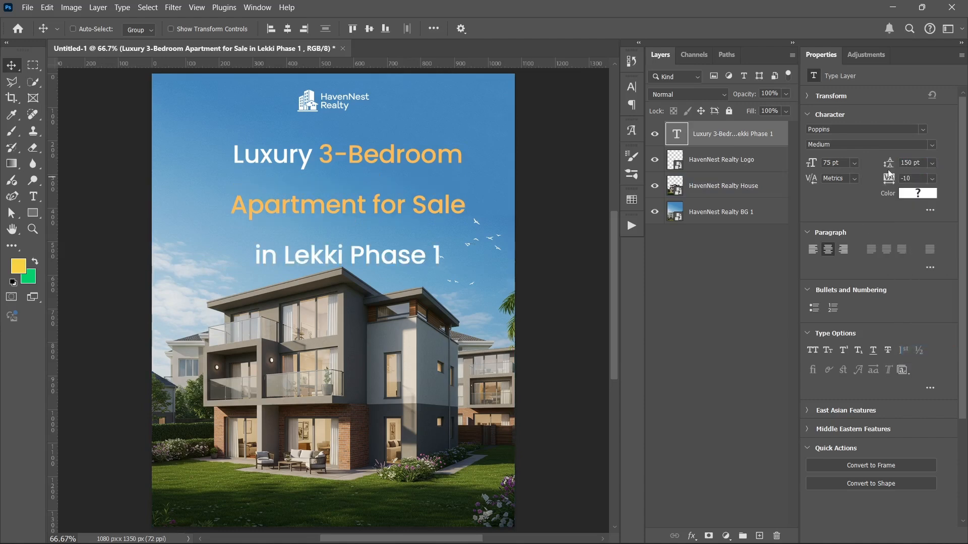
drag(888, 162, 864, 165)
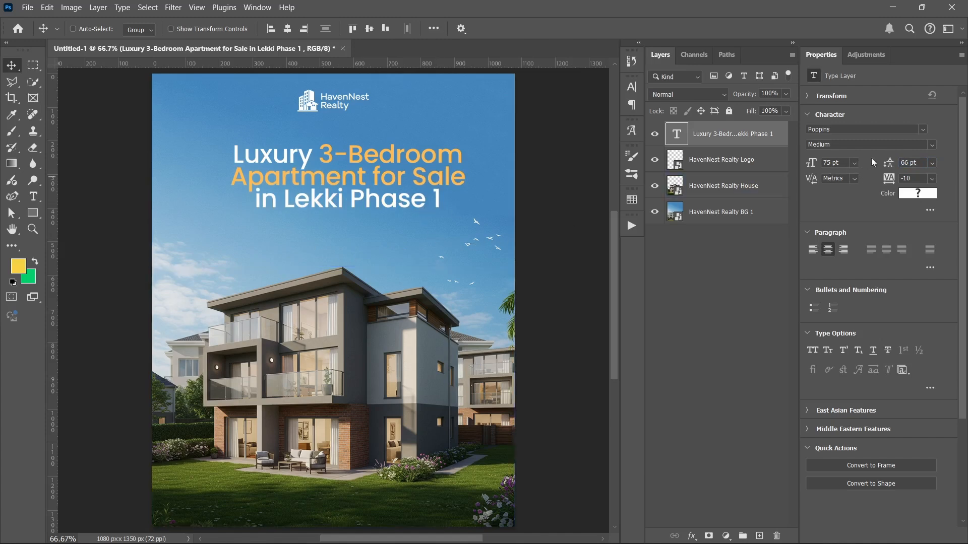
Try the headline in Poppins SemiBold and in Galano Grotesque Alt ExtraLight
click(932, 145)
click(839, 314)
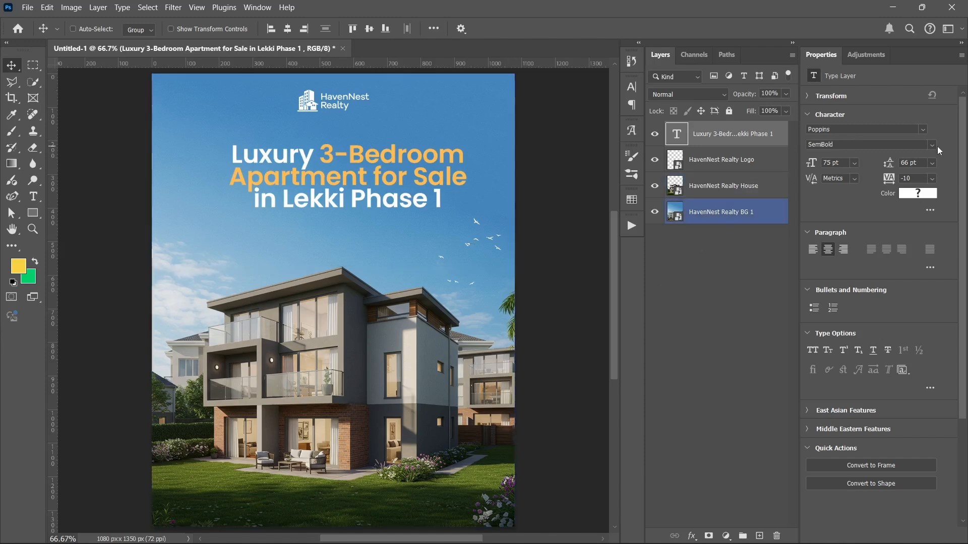
click(924, 130)
text(n)
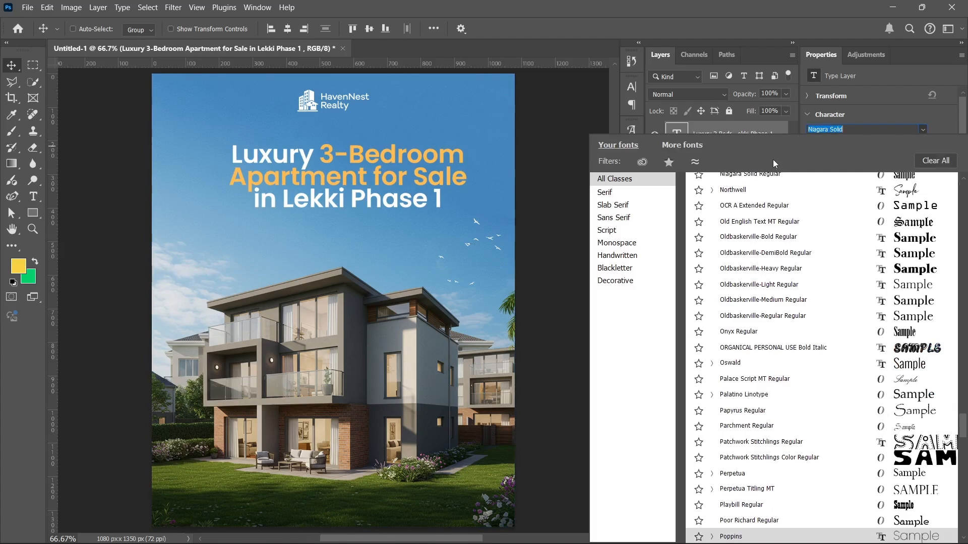
text(gala)
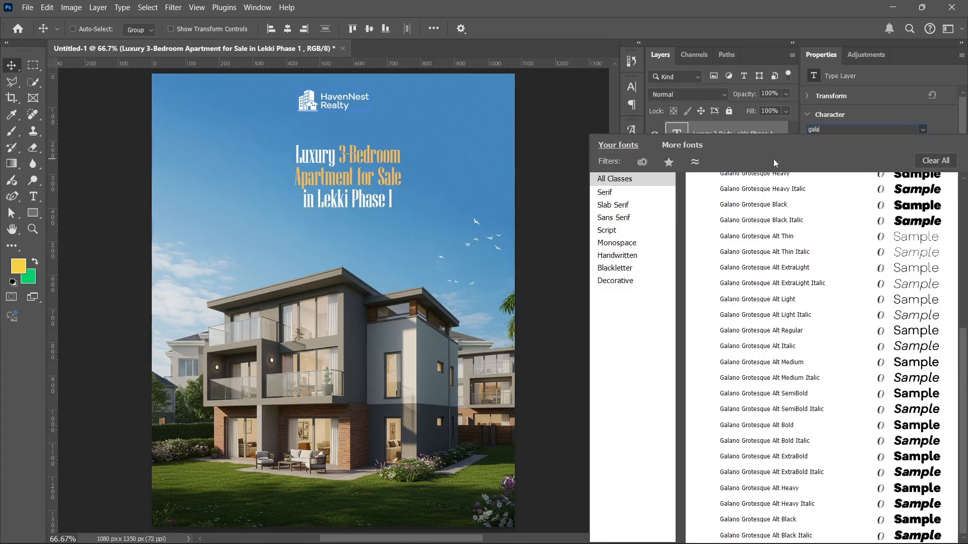
click(758, 276)
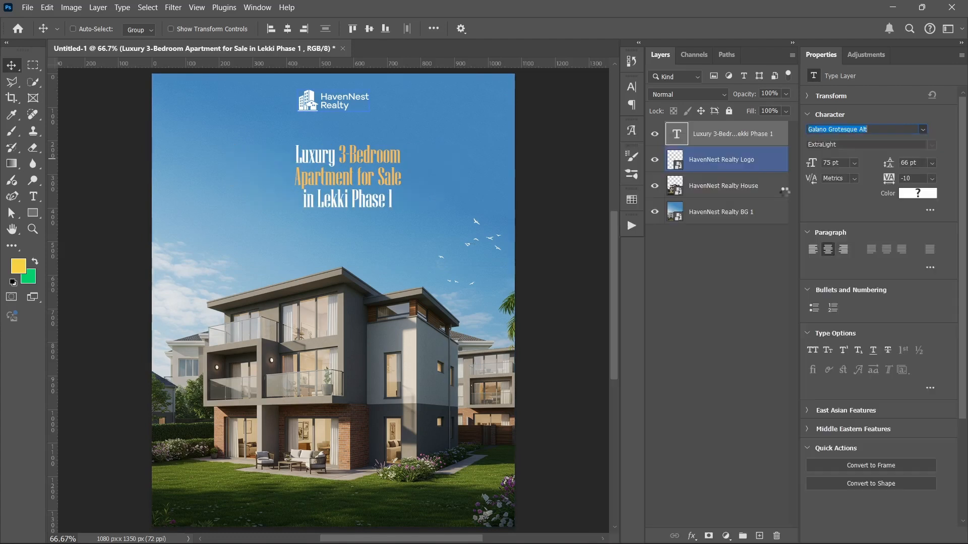
Set the headline's font to Galano Grotesque with the SemiBold style
click(925, 133)
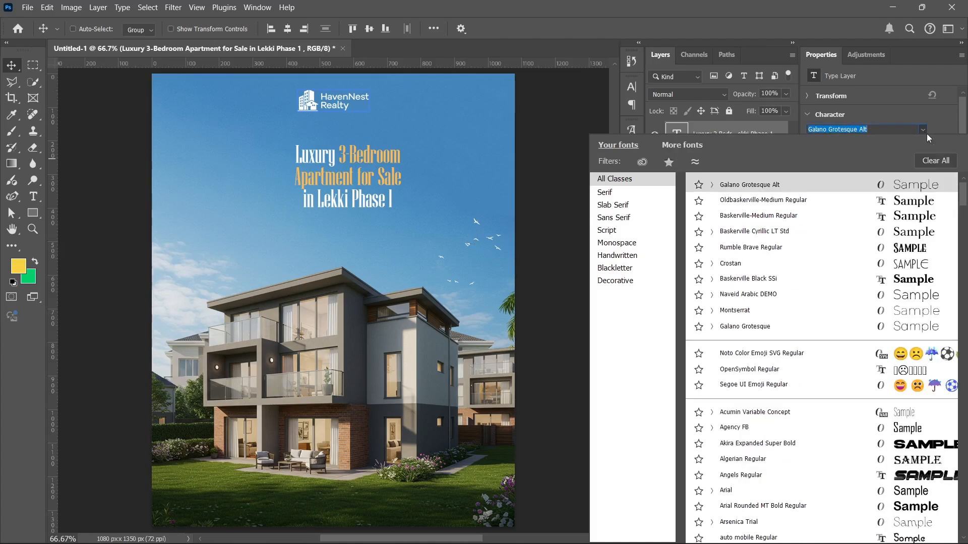
text(gala)
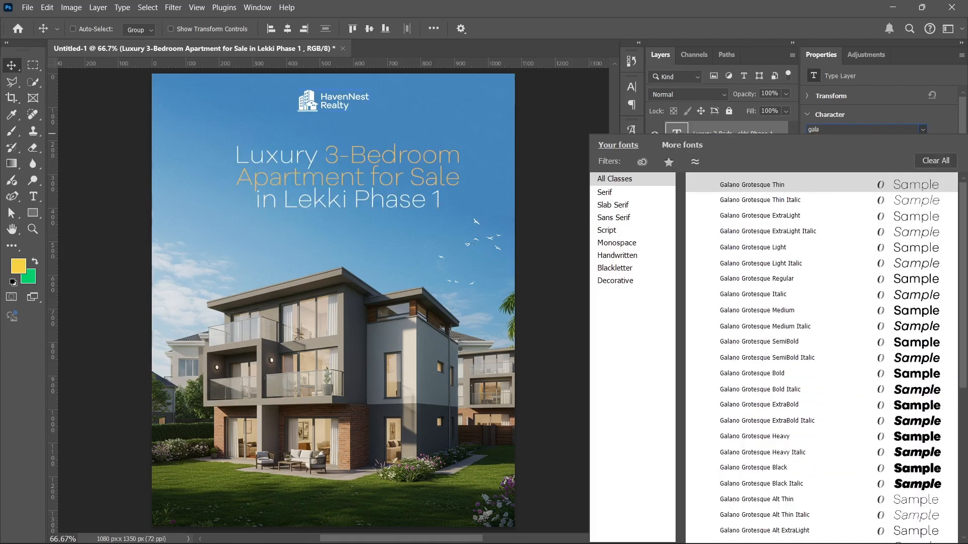
click(795, 271)
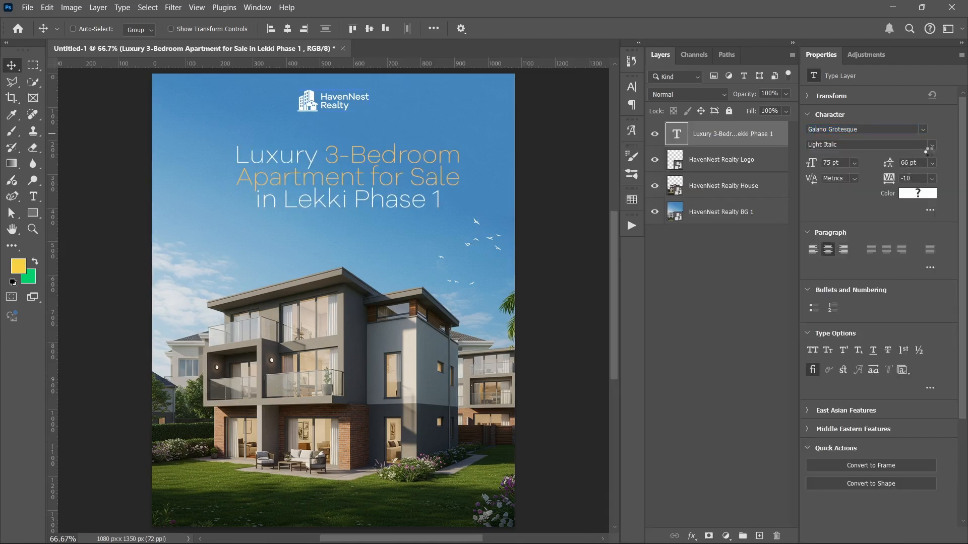
click(935, 144)
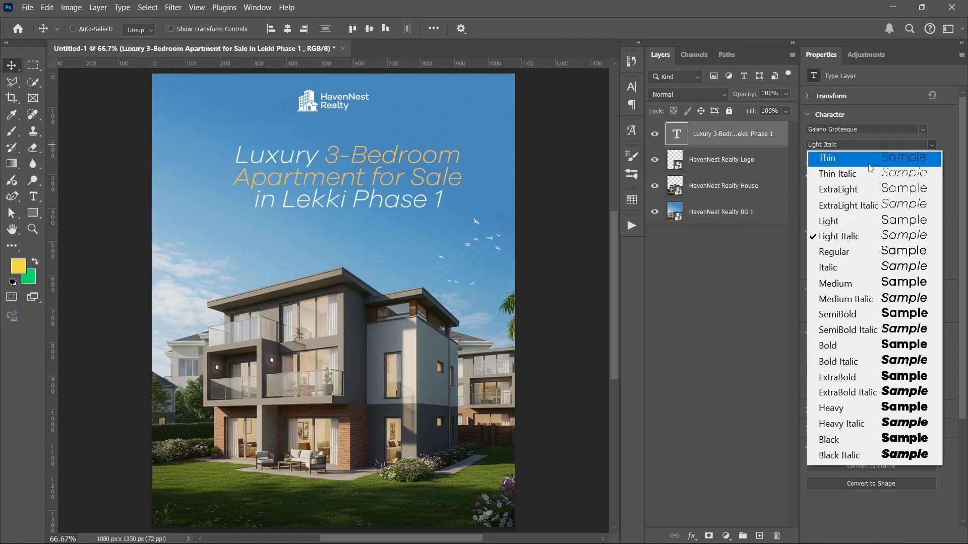
click(840, 315)
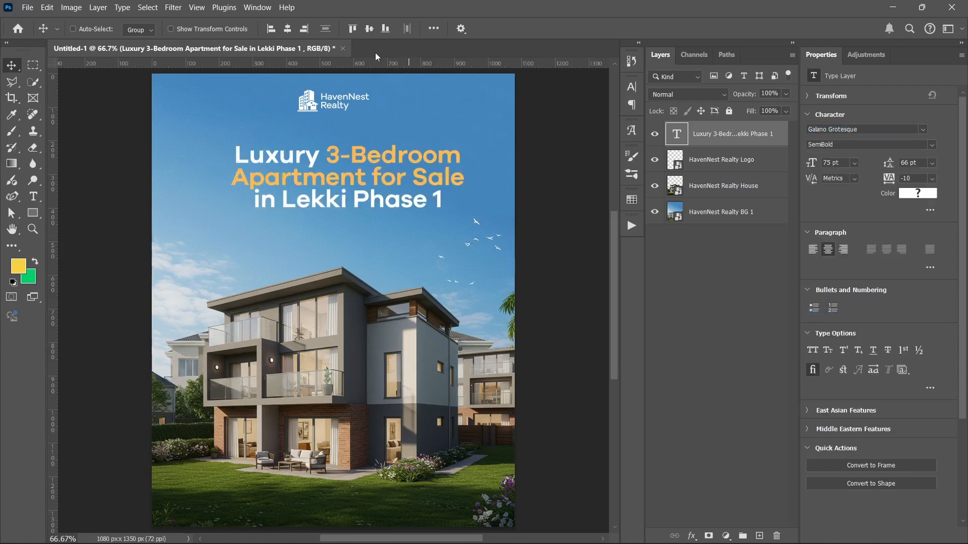
Centre the headline horizontally on the flyer and scale it down proportionally to about 93.5%
click(287, 29)
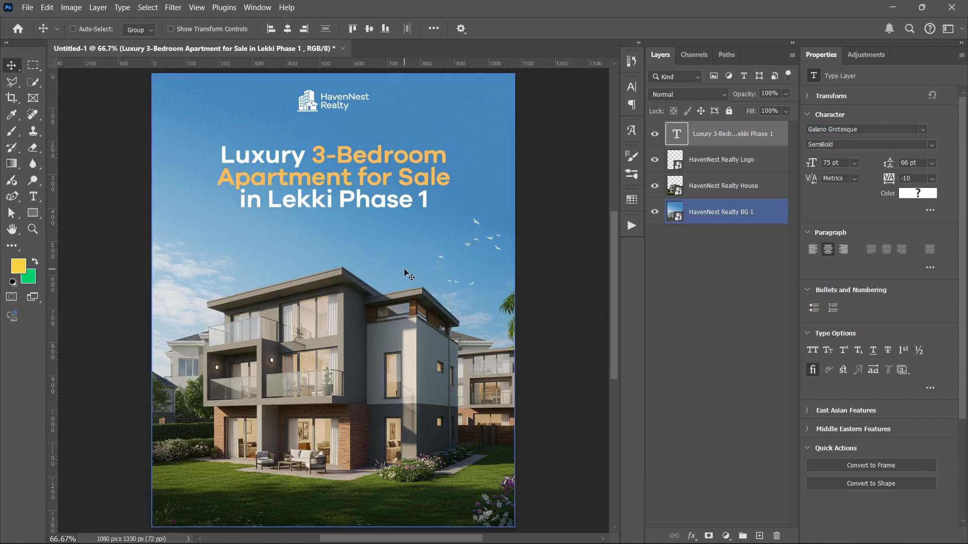
key(ctrl)
key(ctrl+t)
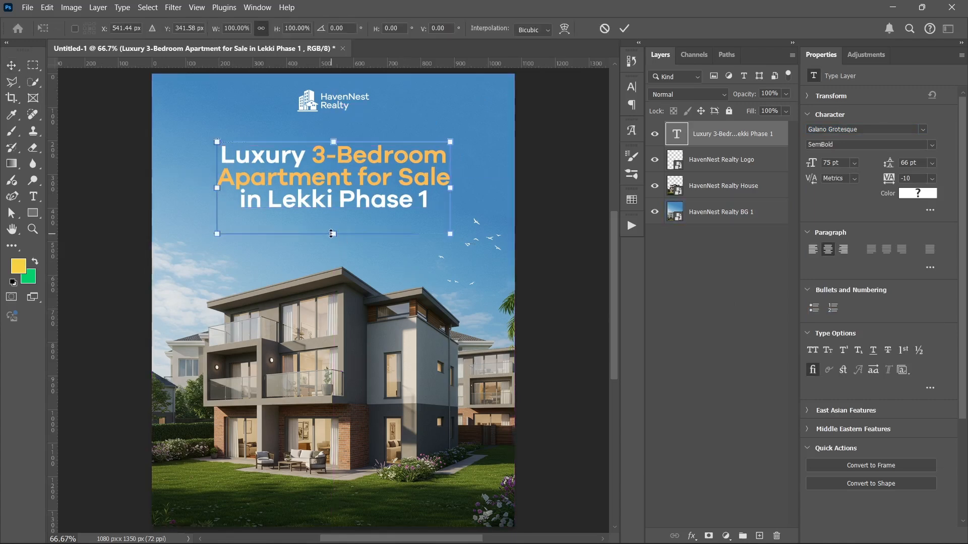
drag(332, 234, 332, 228)
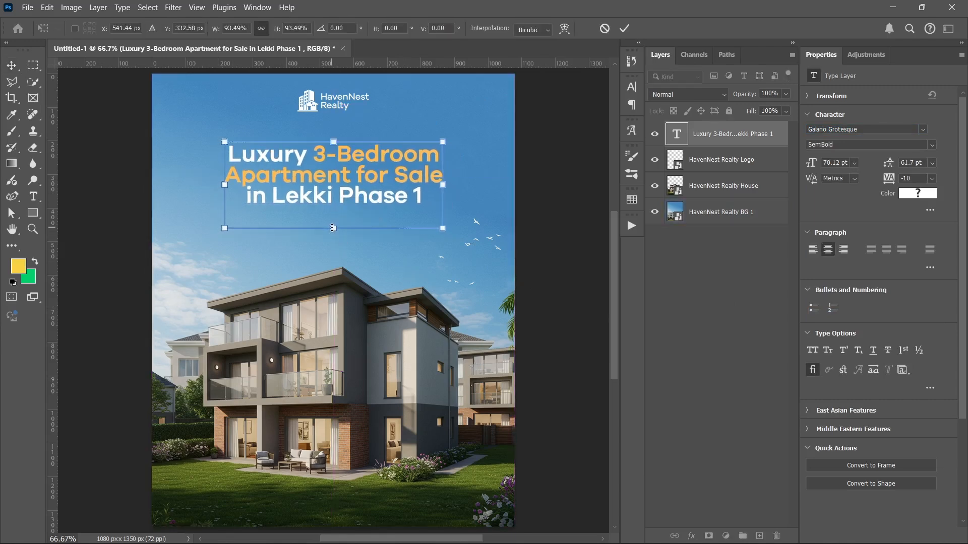
key(Return)
Move the headline up closer to the logo and place its layer directly beneath the logo layer
drag(316, 181, 316, 163)
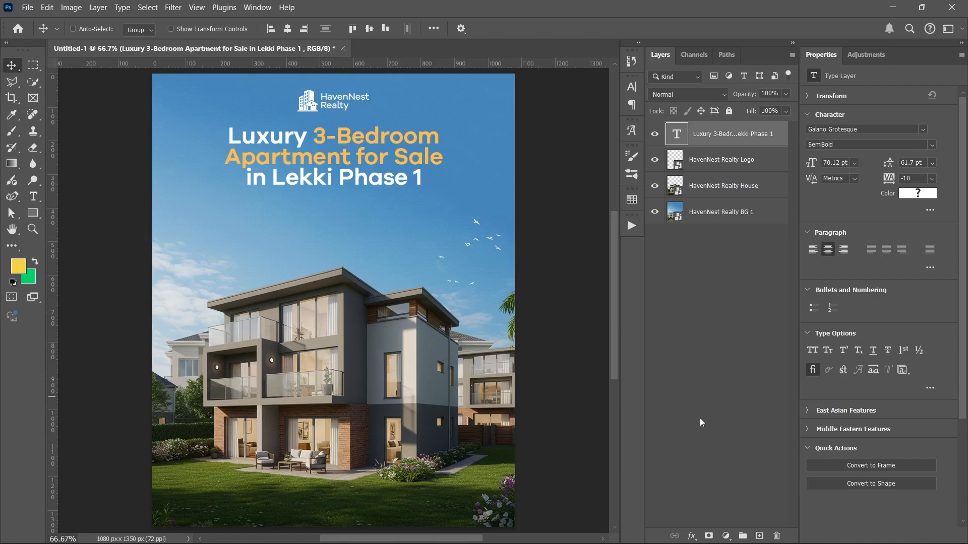
click(728, 135)
drag(714, 228, 718, 255)
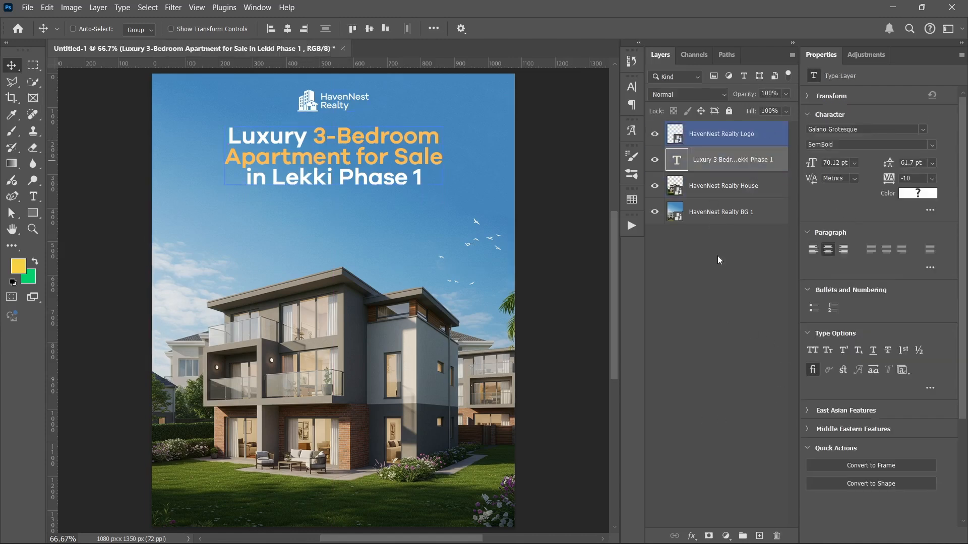
click(718, 256)
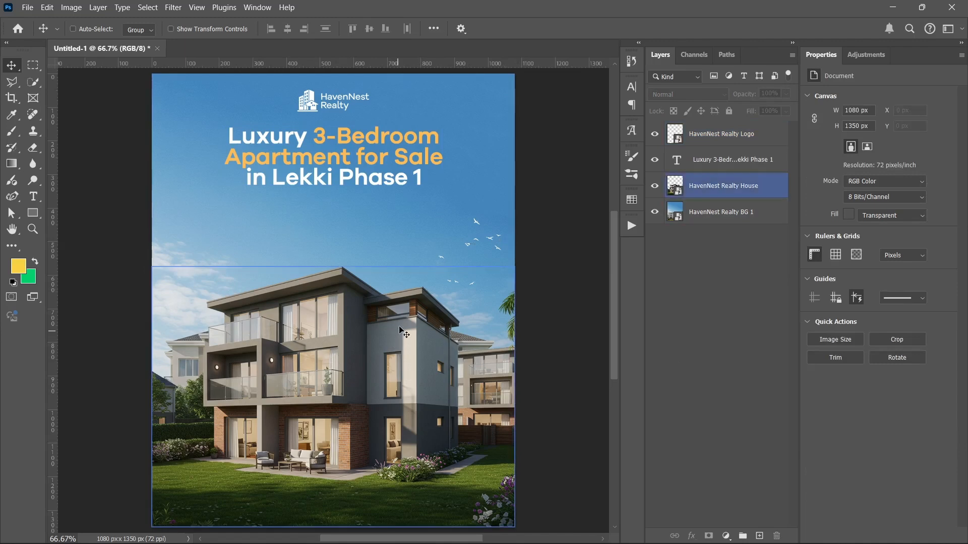
Draw a yellow rectangle about 833 by 390 px behind the house, directly above the HavenNest Realty BG 1 layer
click(714, 217)
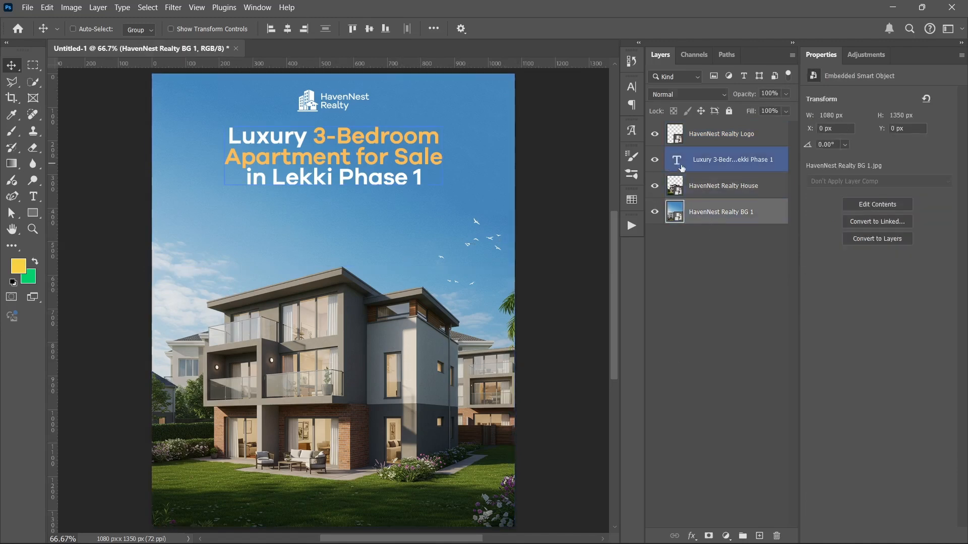
click(33, 213)
drag(193, 216, 472, 345)
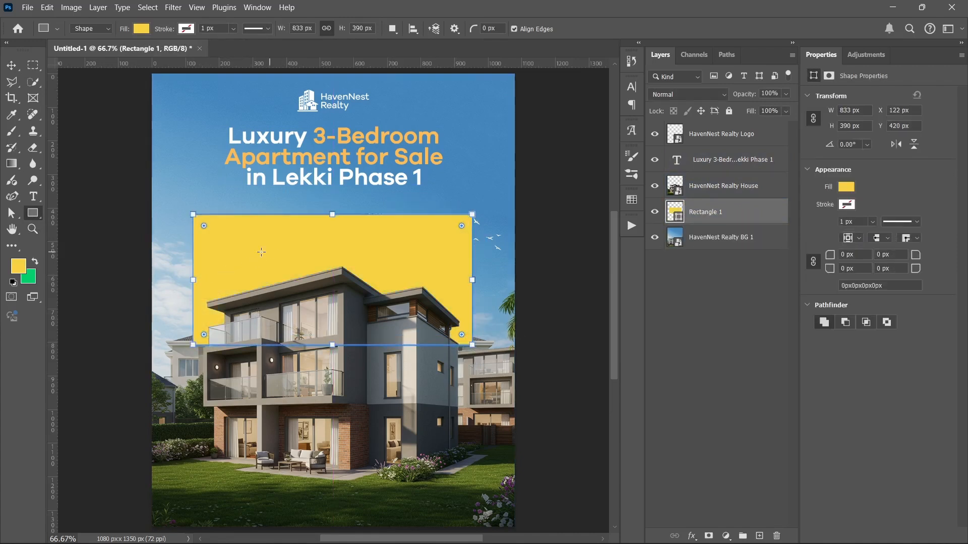
Round all the rectangle's corners to about 45 px and centre the shape horizontally on the canvas
drag(204, 225, 208, 230)
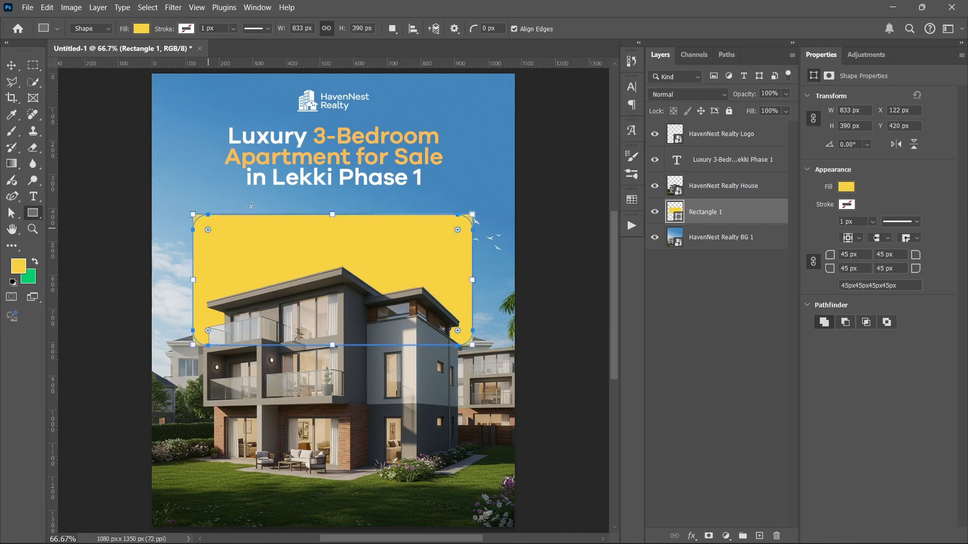
key(v)
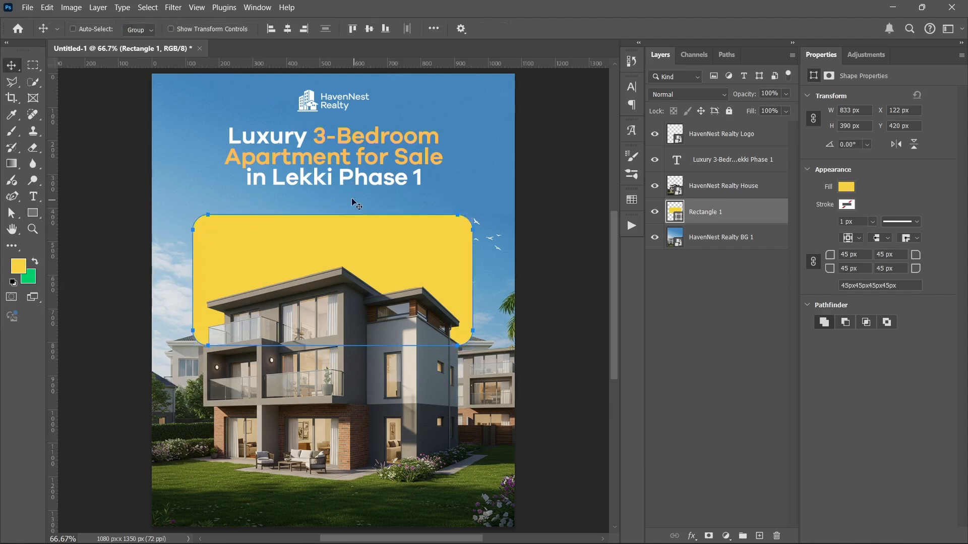
click(292, 28)
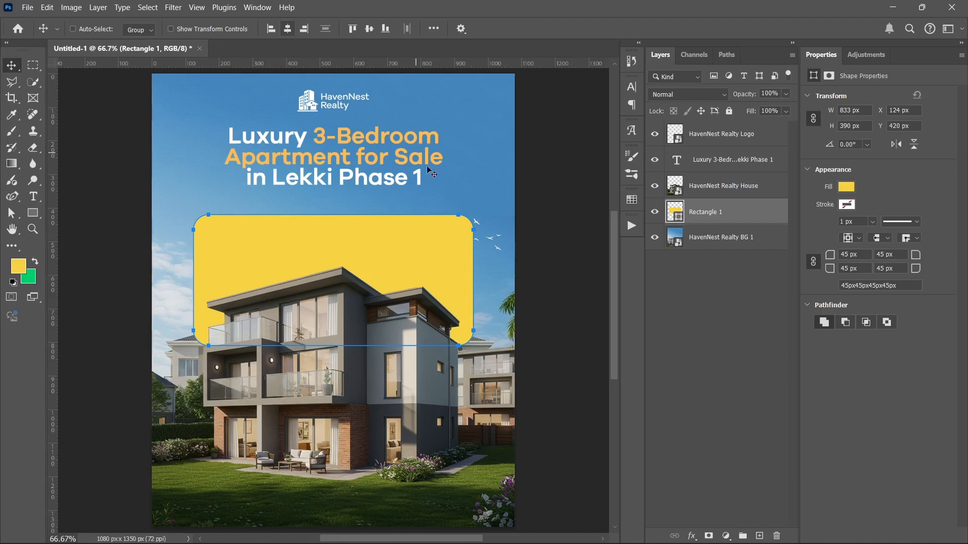
Widen the yellow rounded rectangle to about 895 px and centre it horizontally on the canvas again
key(u)
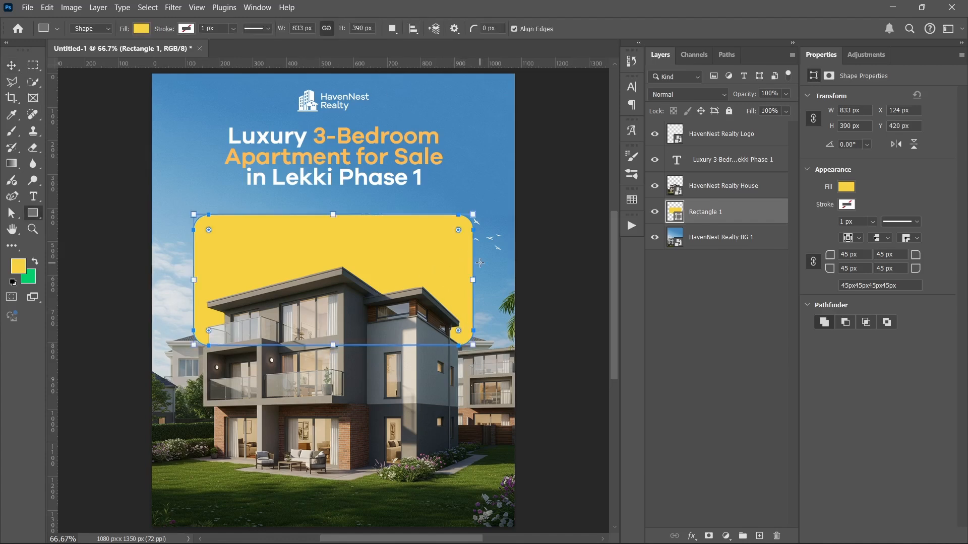
drag(473, 278, 494, 279)
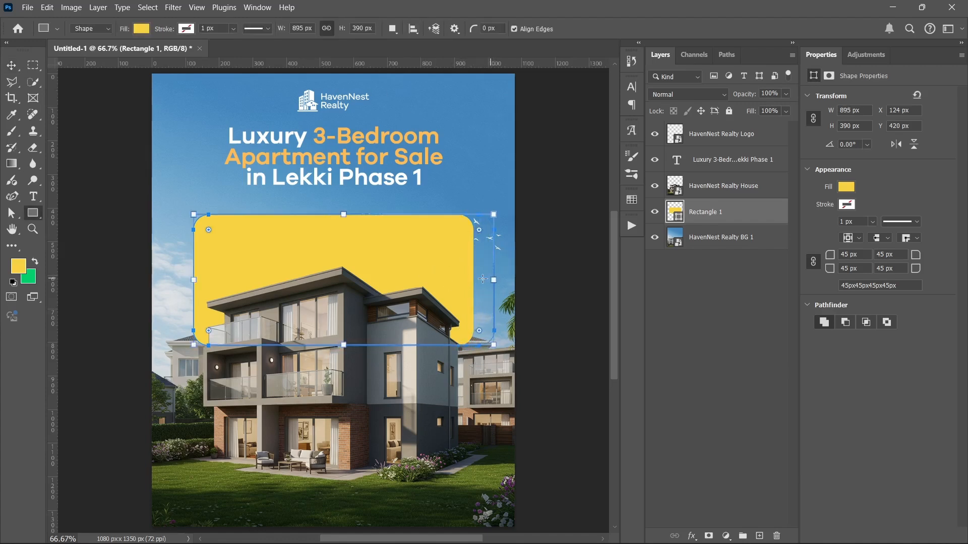
key(v)
click(287, 30)
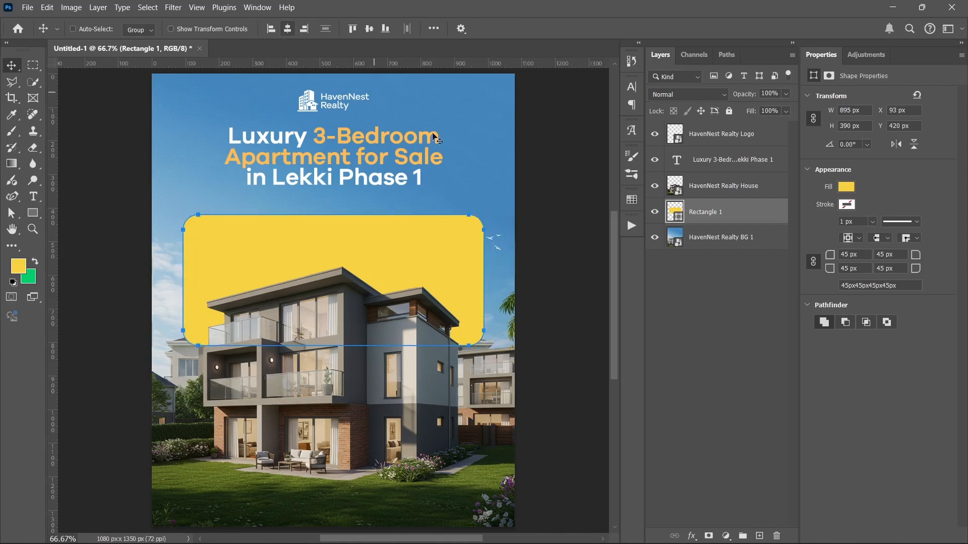
Change the rectangle's solid fill to a linear black-to-white gradient at 90 degrees
click(845, 188)
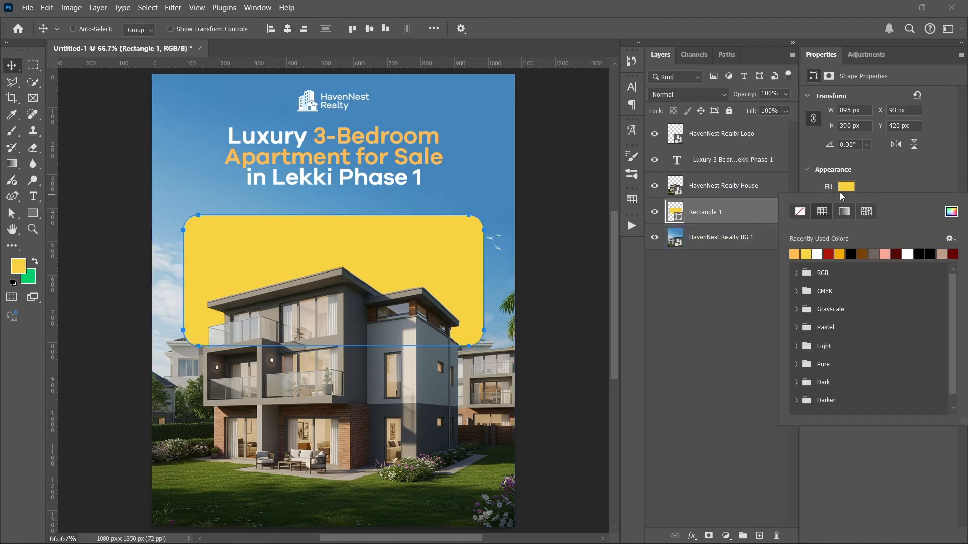
click(839, 214)
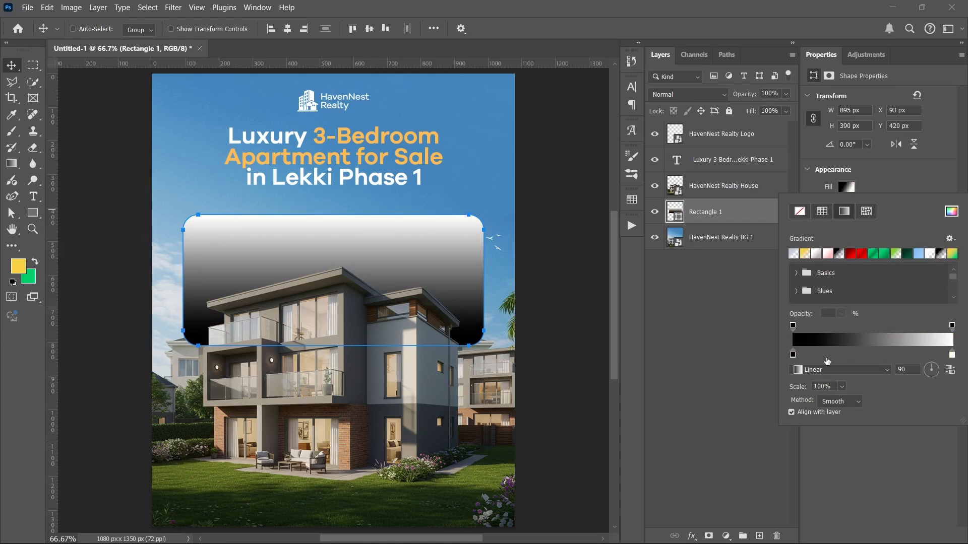
double_click(793, 355)
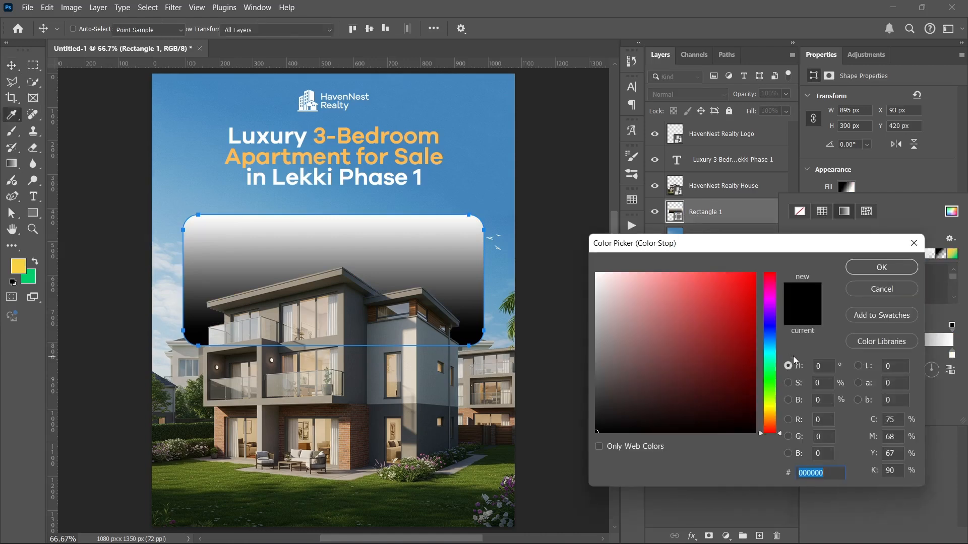
click(872, 290)
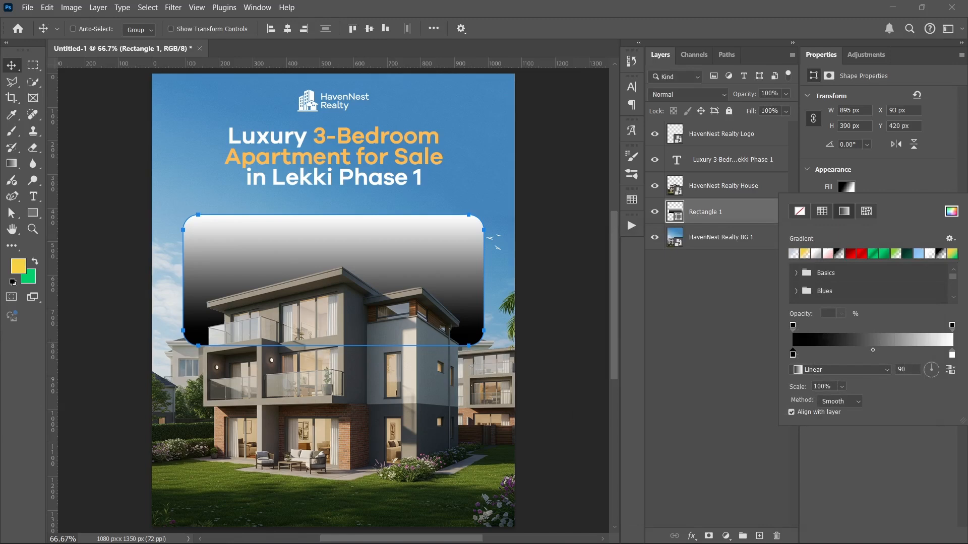
Switch to Notepad and copy the Gradient Blue hex code 1570ba from HavenNest Realty.txt
click(624, 535)
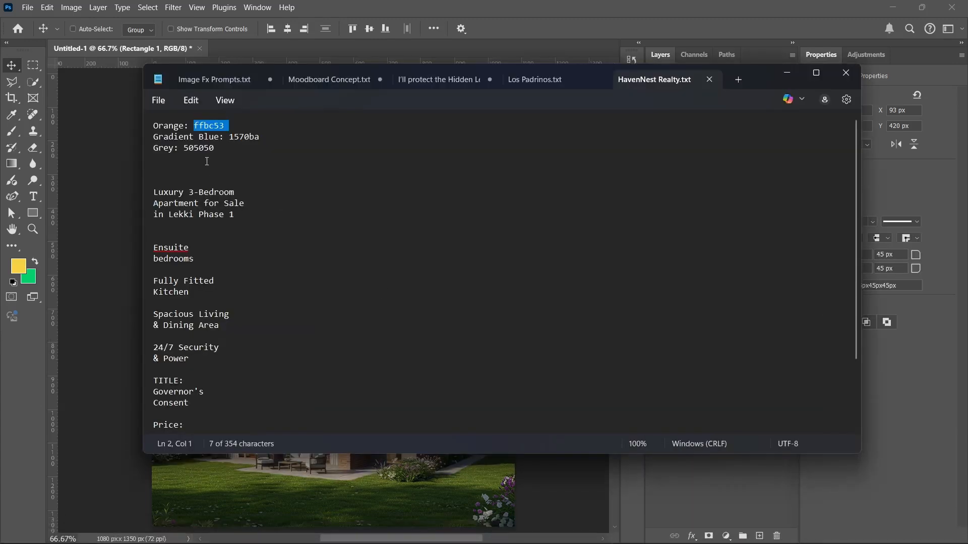
drag(230, 137, 261, 137)
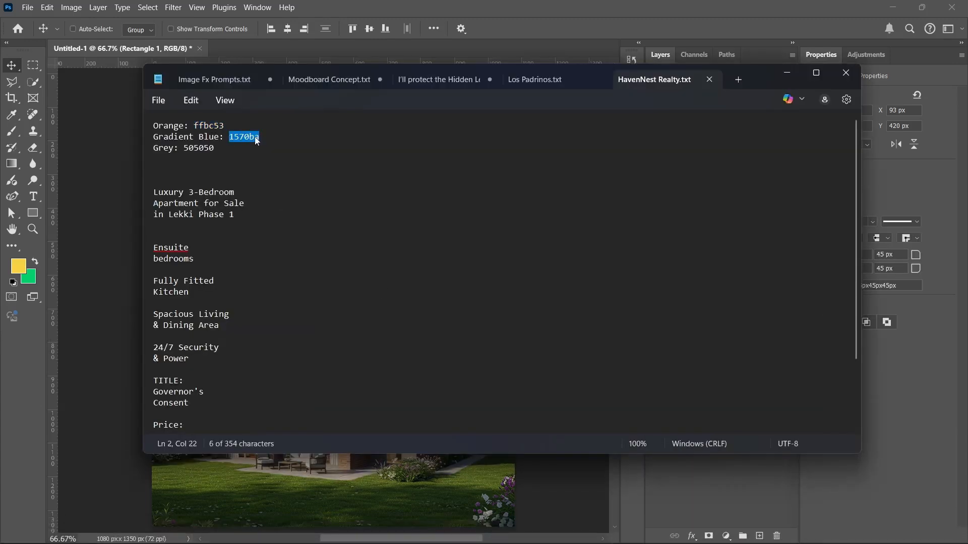
right_click(256, 141)
click(294, 200)
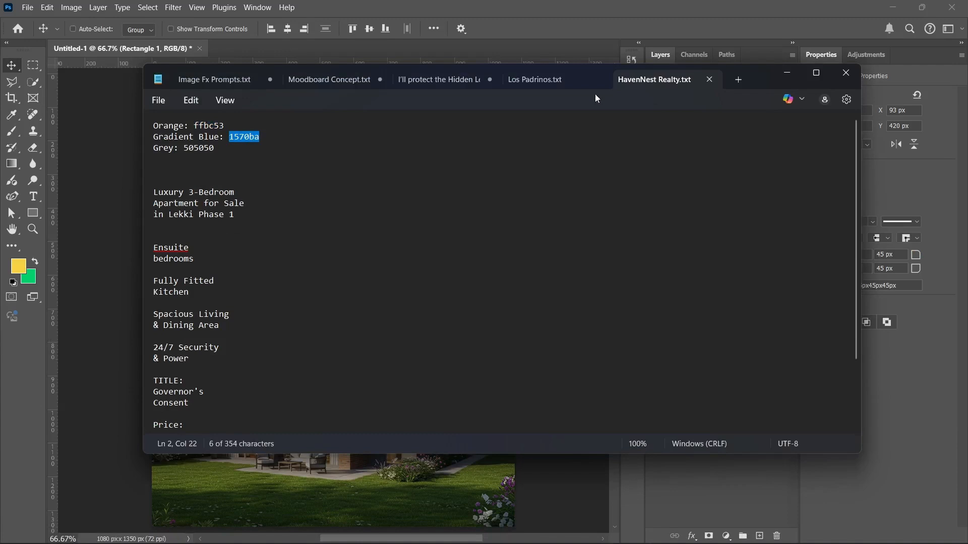
click(783, 69)
Set both colour stops of the rectangle's gradient fill to the copied blue 1570ba
click(846, 188)
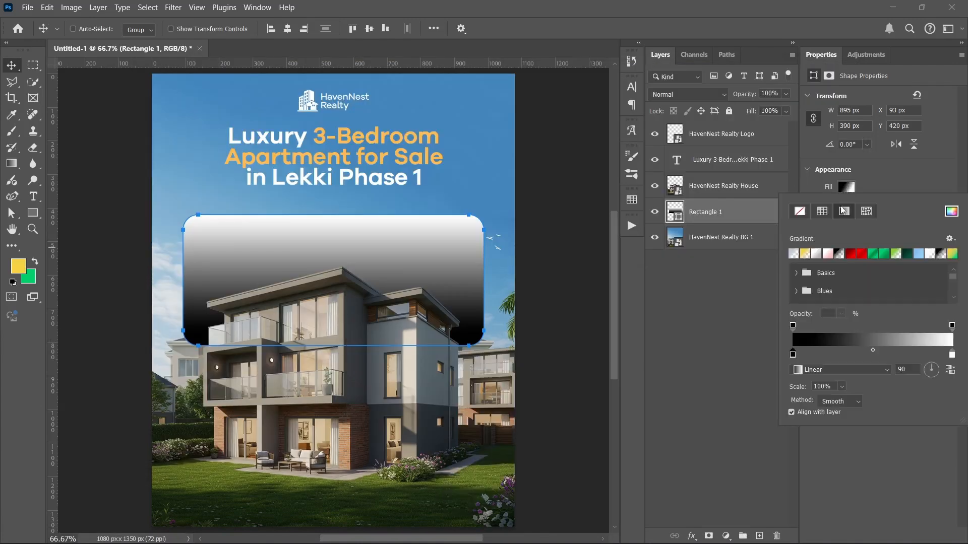
double_click(793, 354)
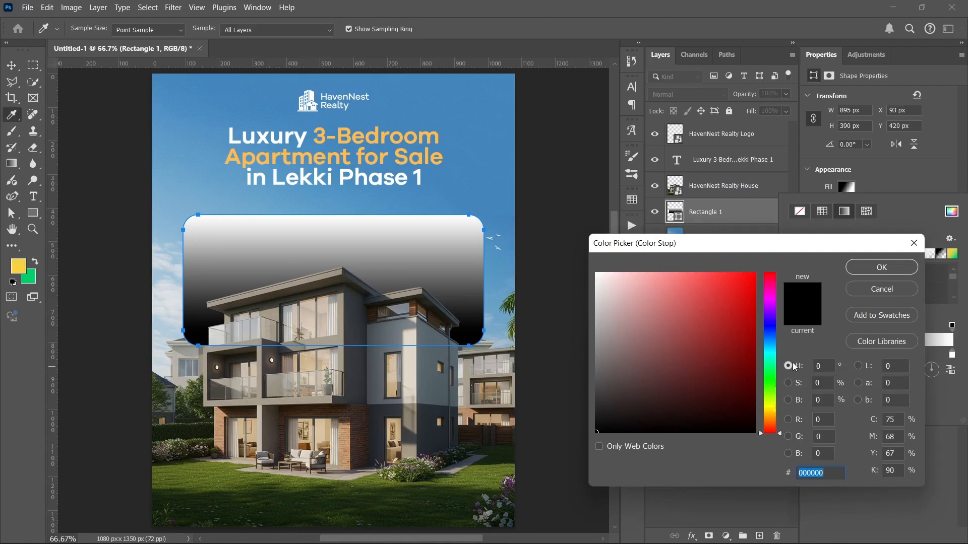
key(ctrl+v)
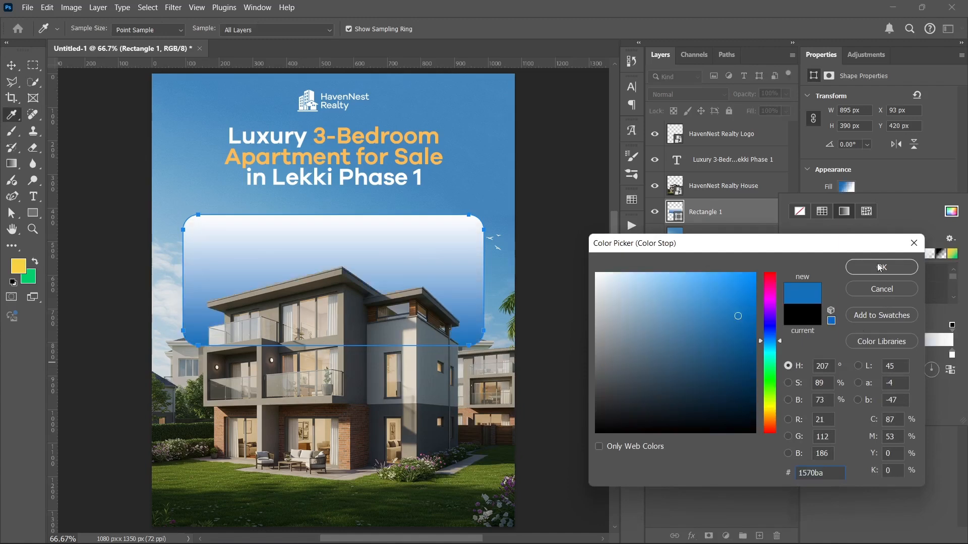
click(879, 268)
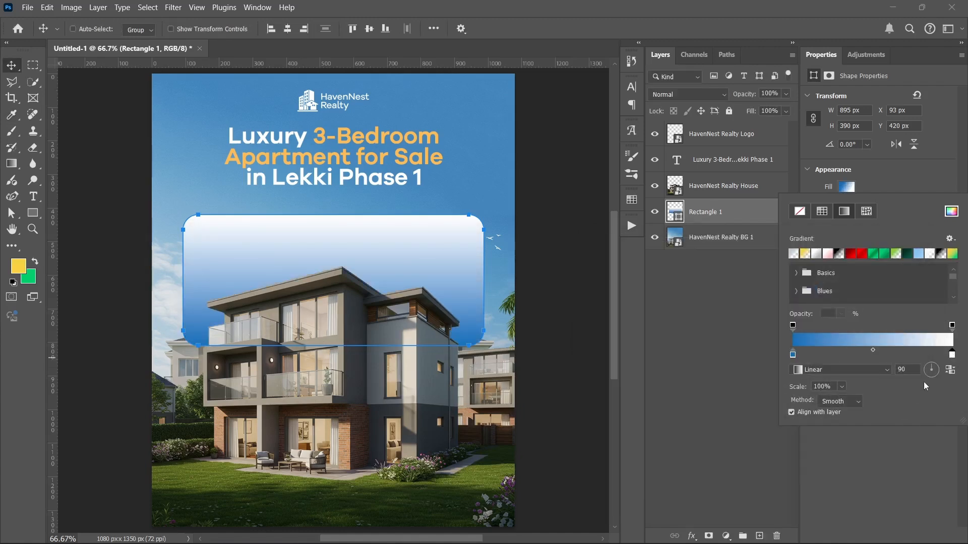
double_click(952, 354)
key(ctrl+v)
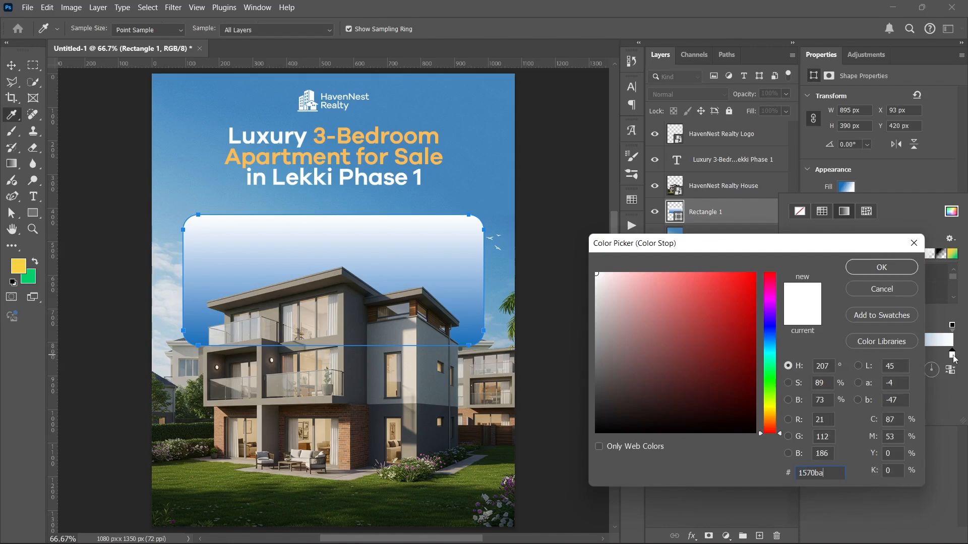
click(884, 261)
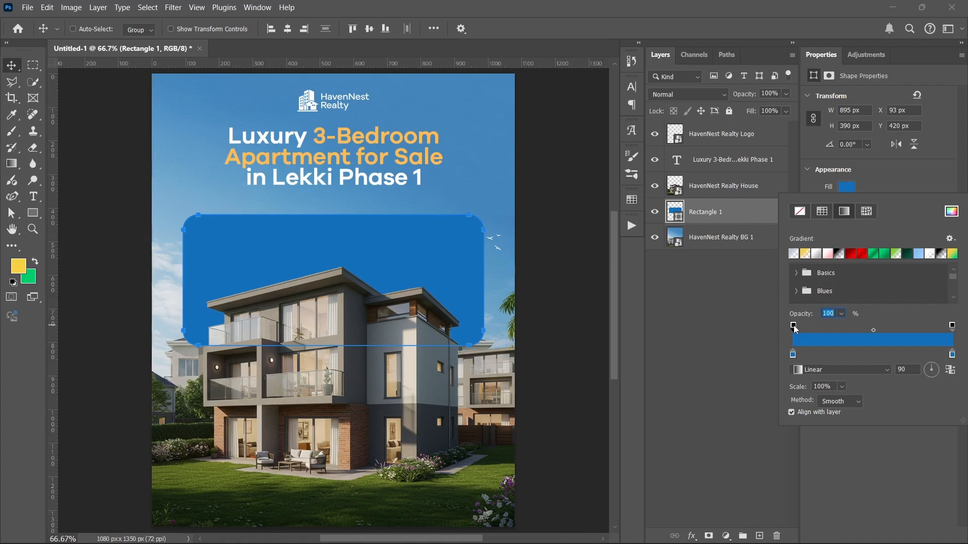
Lower the opacity of the gradient's starting stop to 0% so the rectangle fades out downwards
click(841, 314)
drag(848, 331, 701, 329)
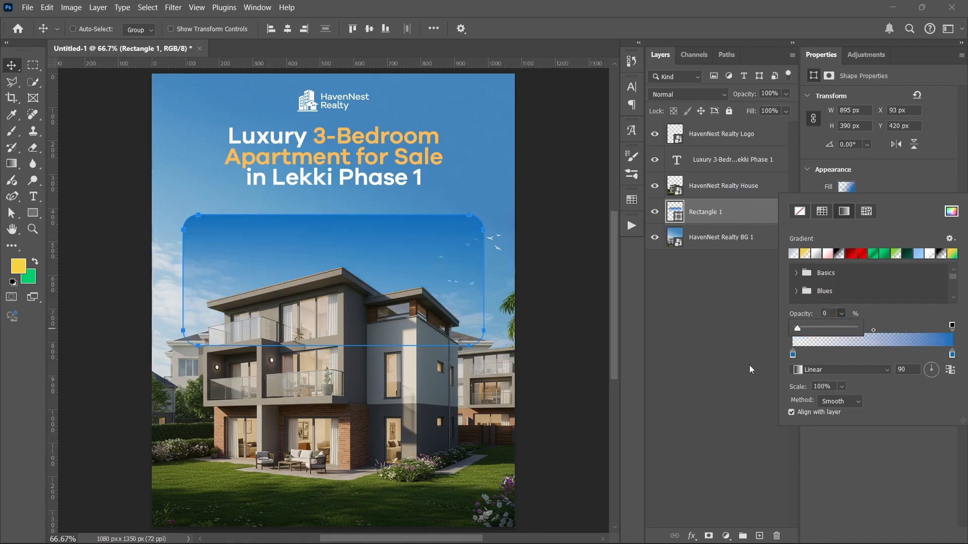
click(852, 461)
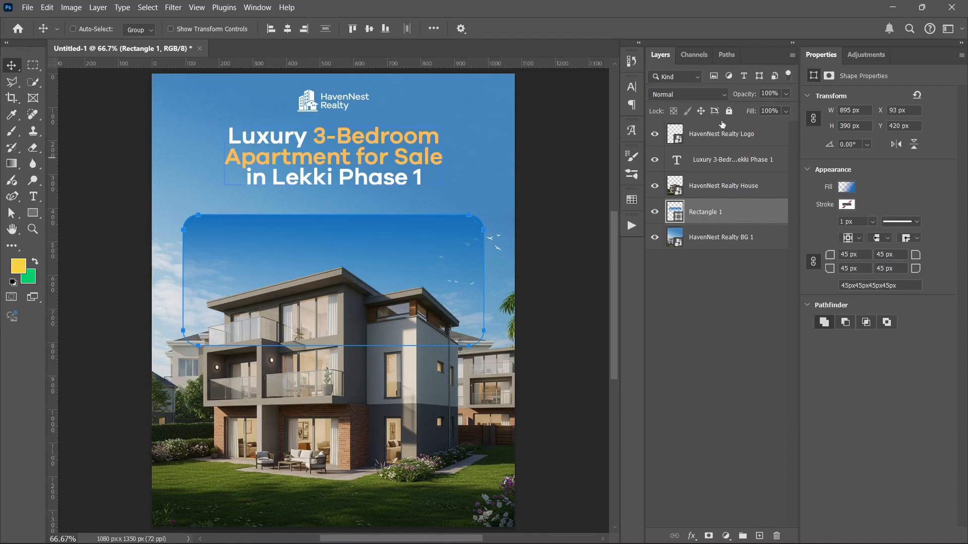
Preview other blend modes on the rectangle, keep Normal, and reduce its layer Fill to 75%
click(712, 94)
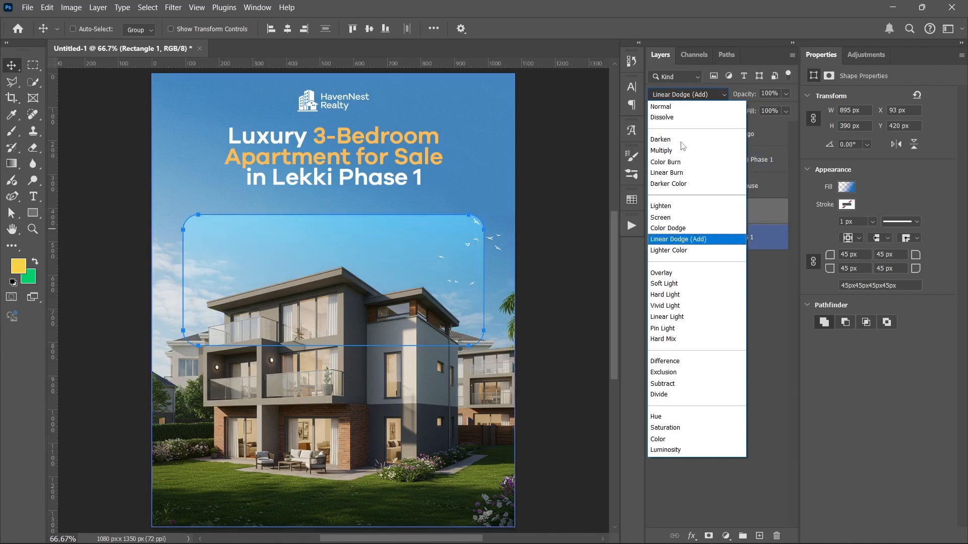
click(770, 297)
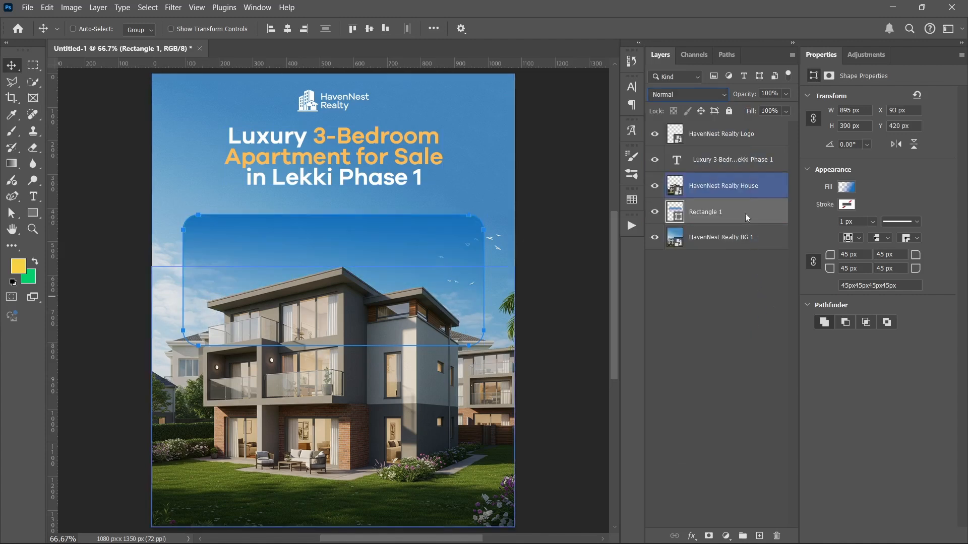
click(745, 213)
drag(752, 111, 749, 116)
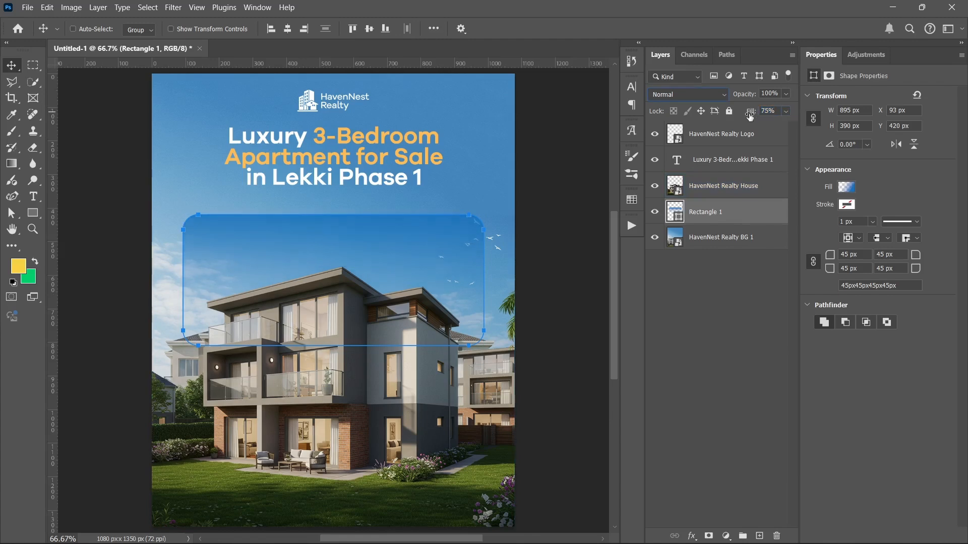
click(707, 373)
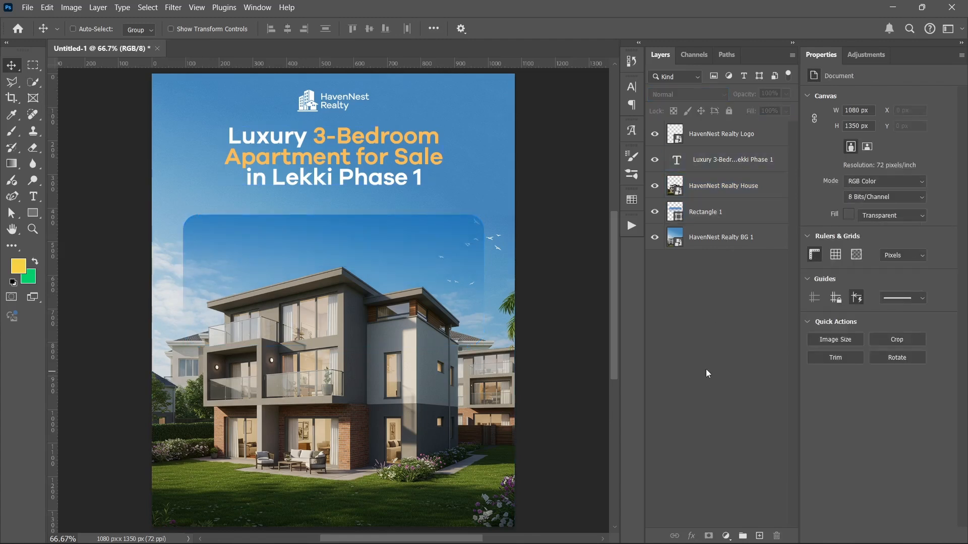
Place the kitchen, livingroom, property and security icons from the HavenNest Realty Assets folder into the flyer
key(alt+v)
click(719, 327)
click(402, 530)
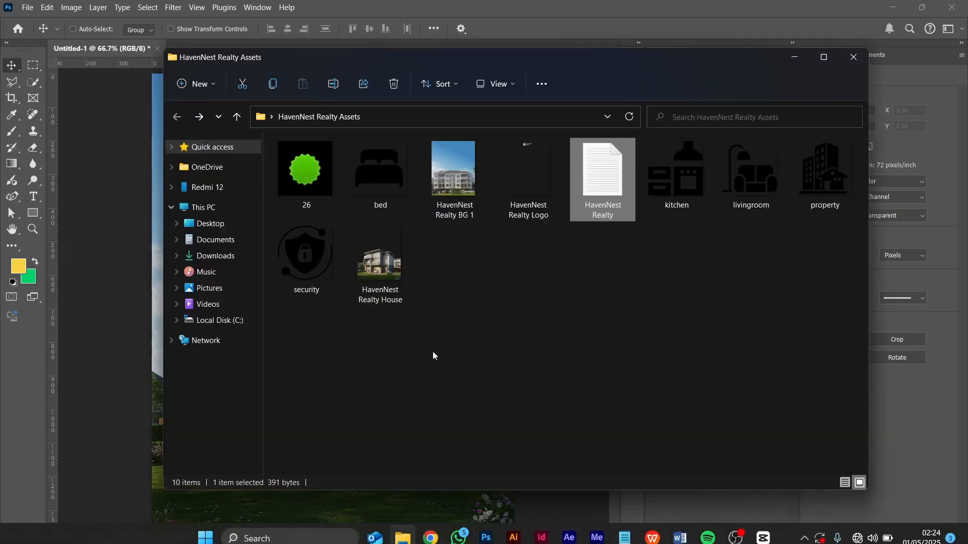
click(687, 173)
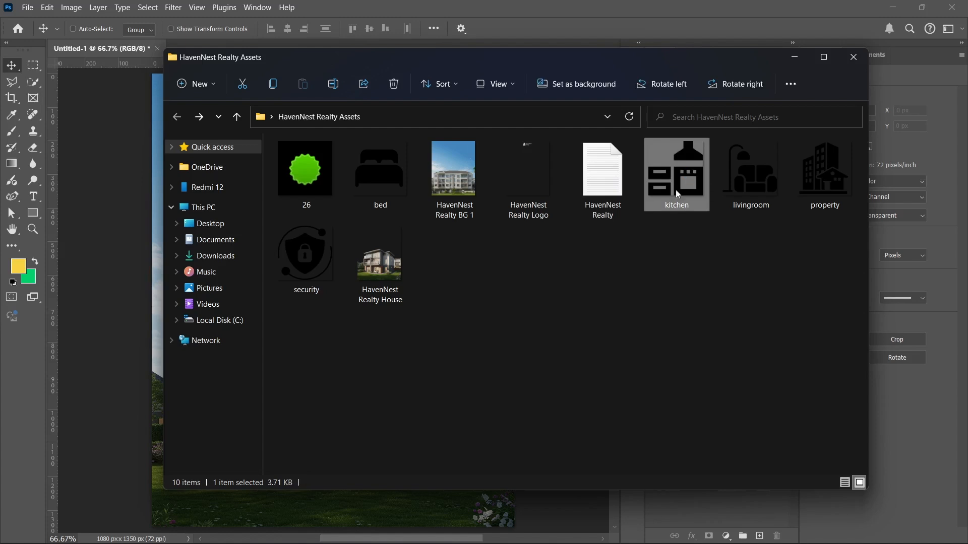
ctrl+click(312, 255)
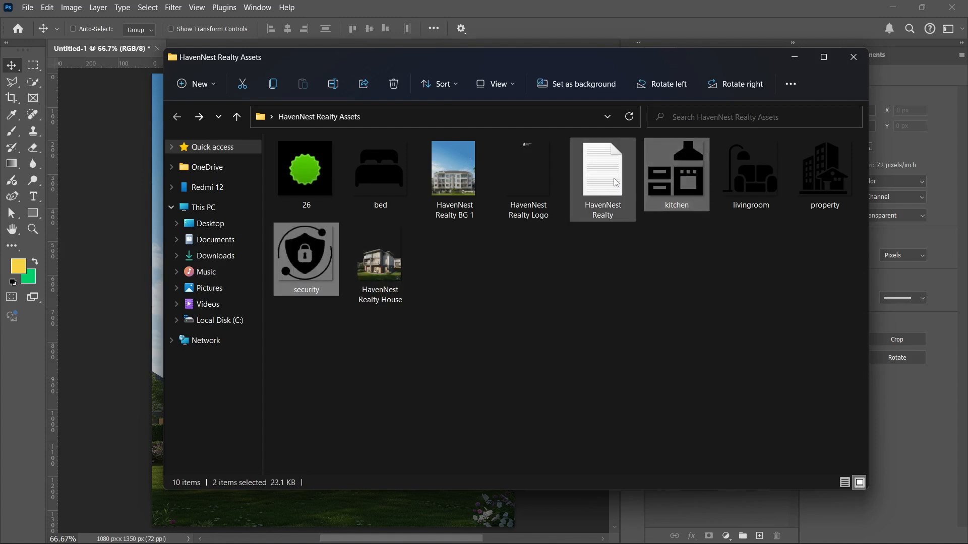
ctrl+click(752, 173)
ctrl+click(813, 180)
drag(707, 183, 202, 222)
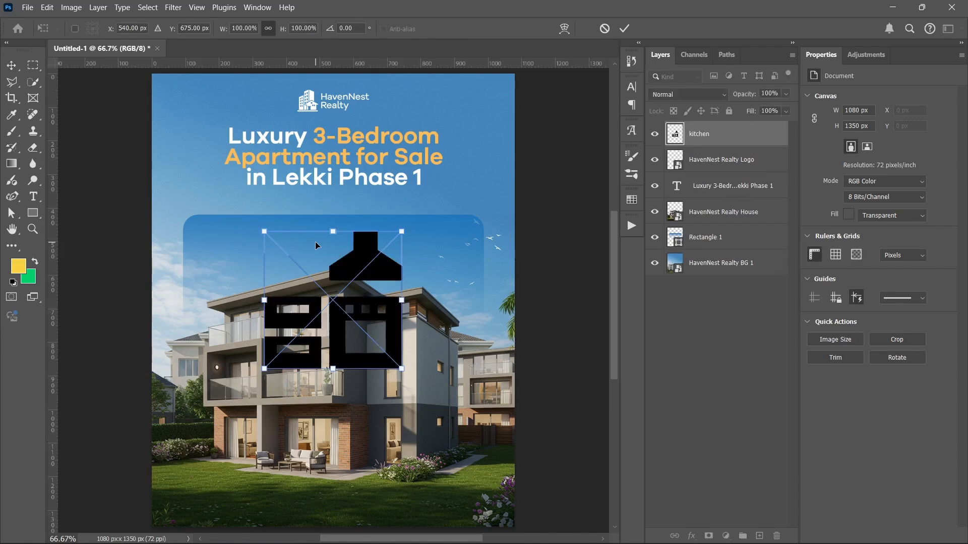
key(Return)
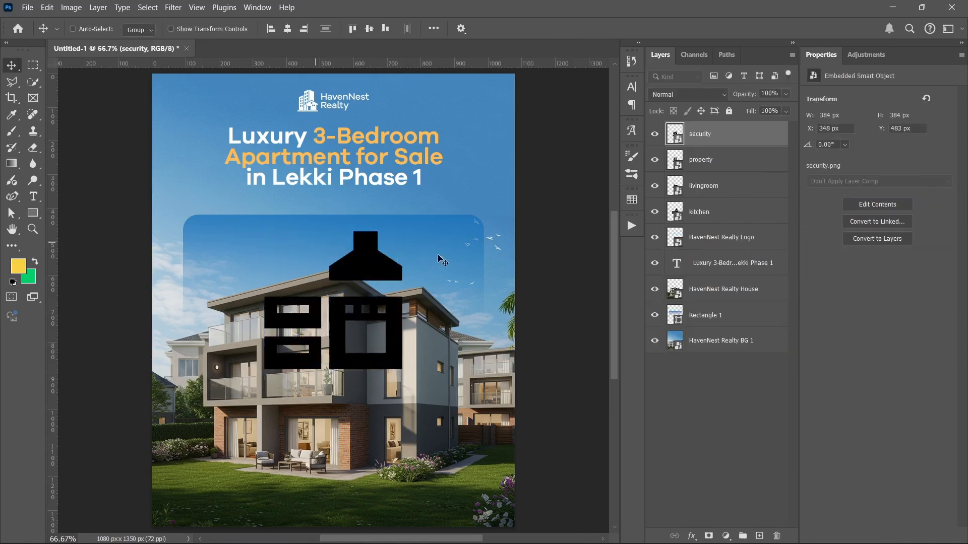
Scale the four placed icons together proportionally to about 56 px within the blue gradient rectangle, then deselect all layers
click(715, 186)
click(718, 215)
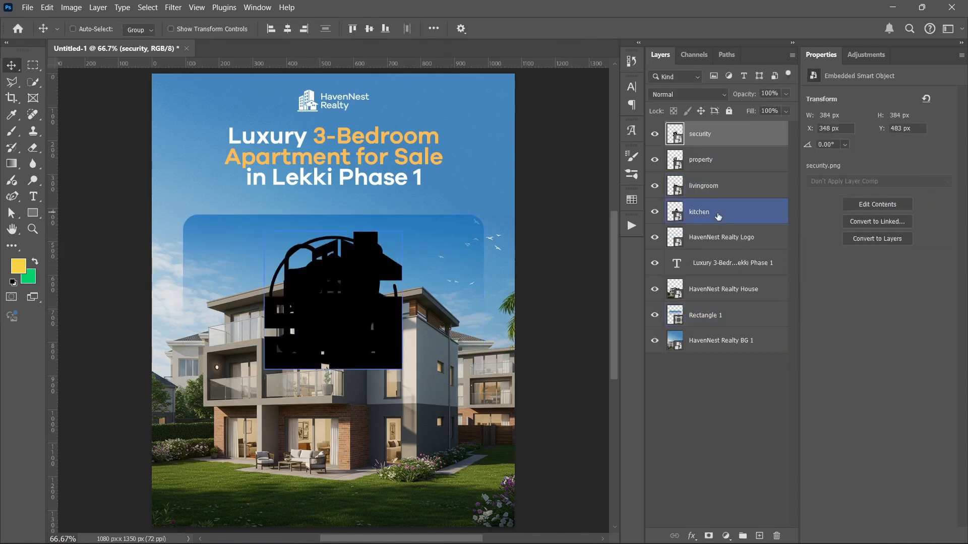
shift+click(718, 216)
key(ctrl+t)
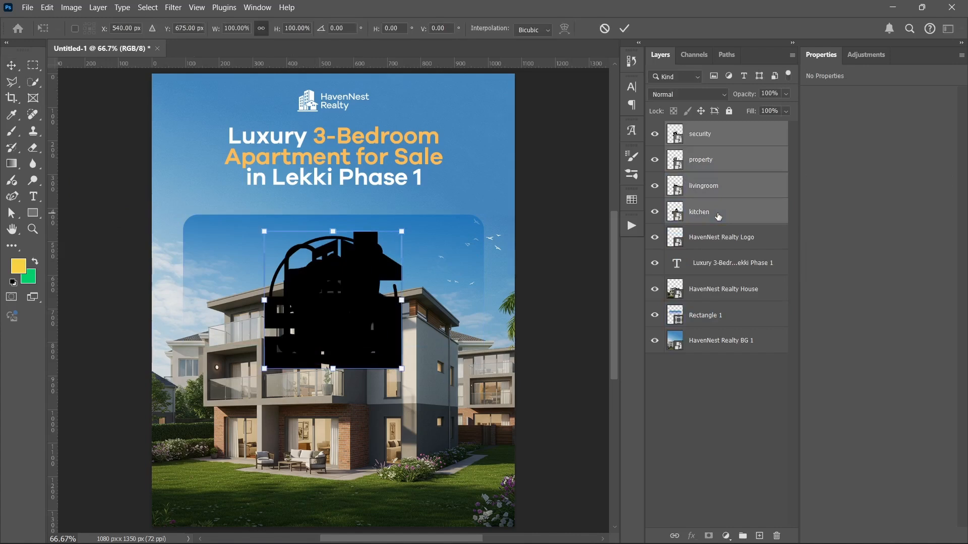
drag(332, 368, 333, 253)
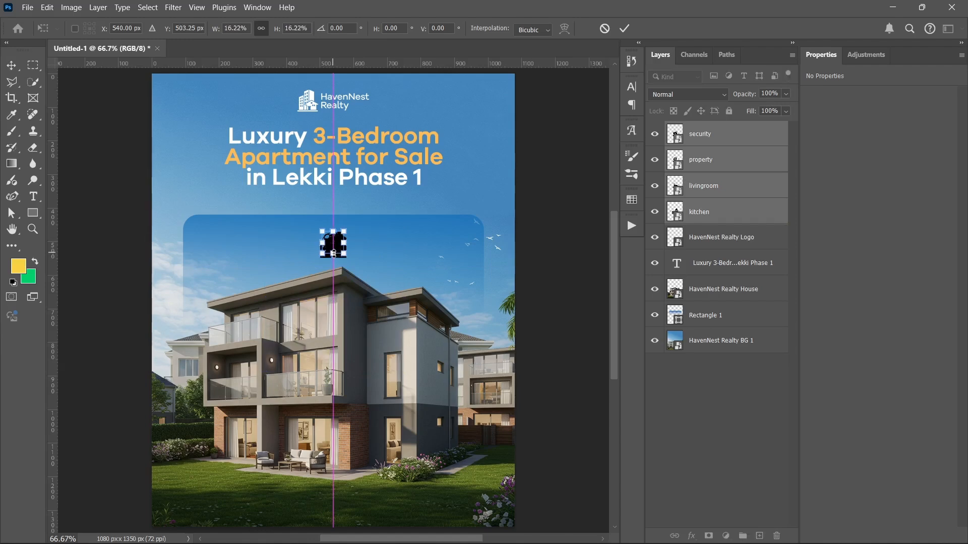
drag(334, 253, 334, 252)
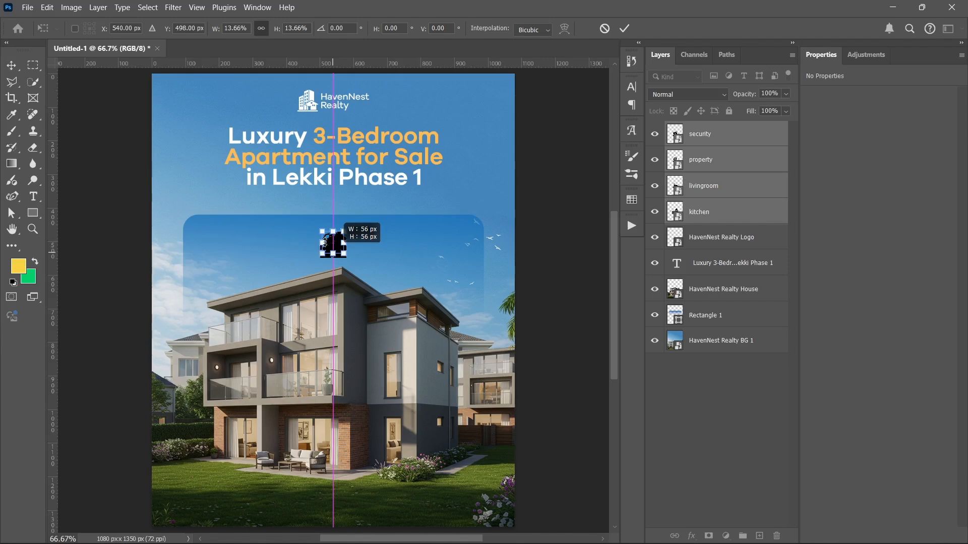
key(Return)
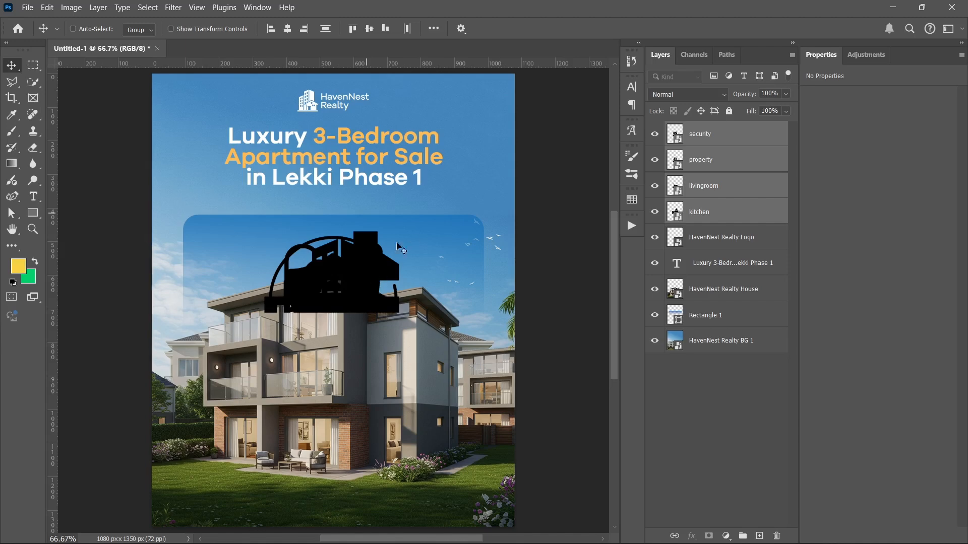
click(683, 169)
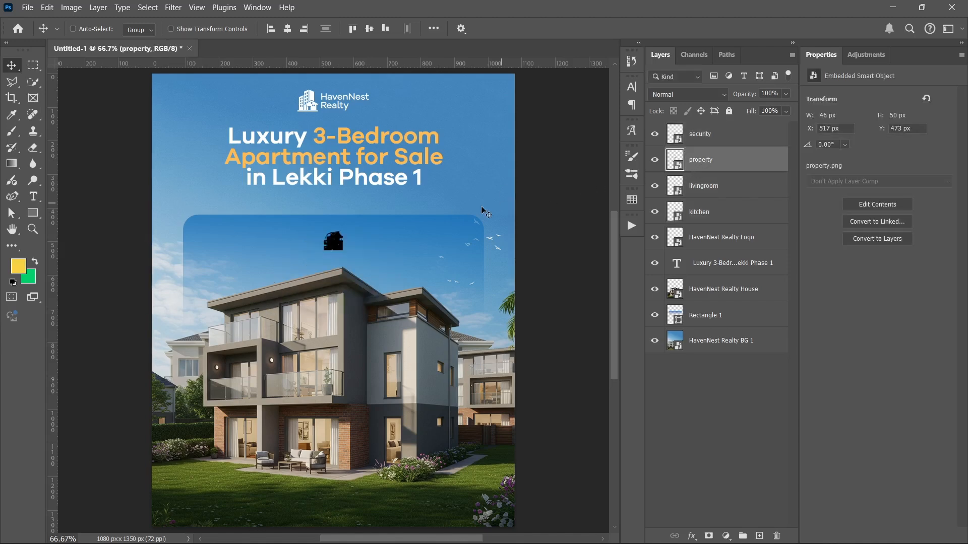
click(697, 444)
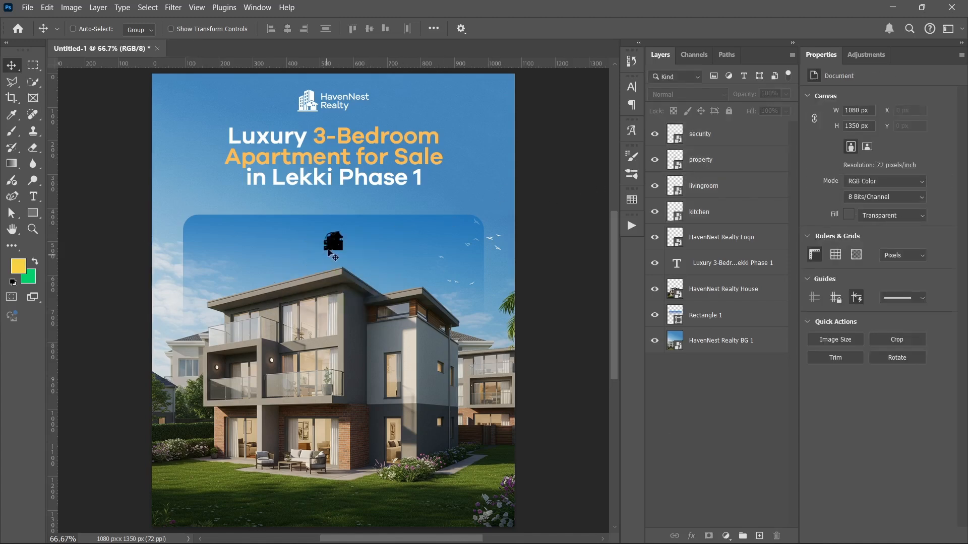
Separate the overlapping icons, moving security to the left of kitchen, property to its right and livingroom down to its lower right
scroll(340, 236, up, 5)
scroll(317, 251, up, 5)
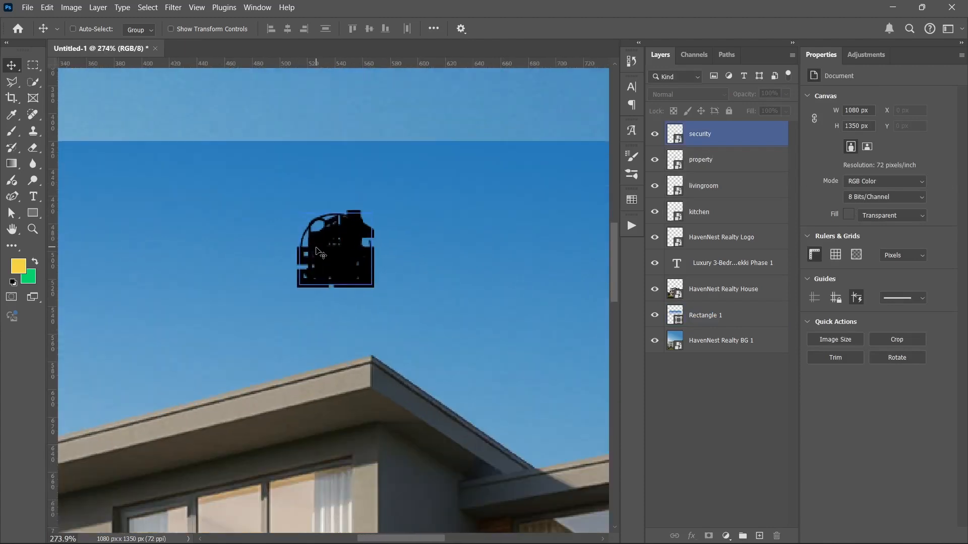
click(312, 255)
click(463, 218)
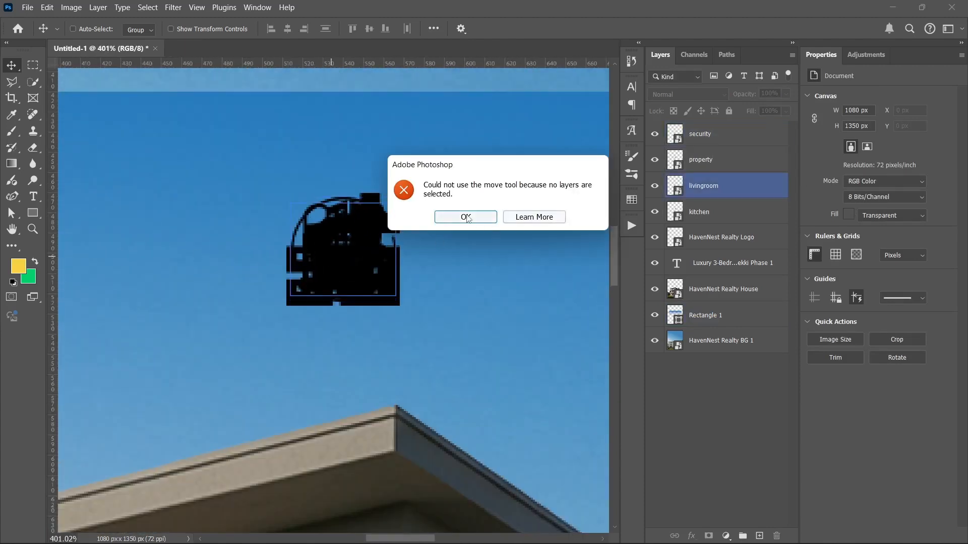
ctrl+click(335, 277)
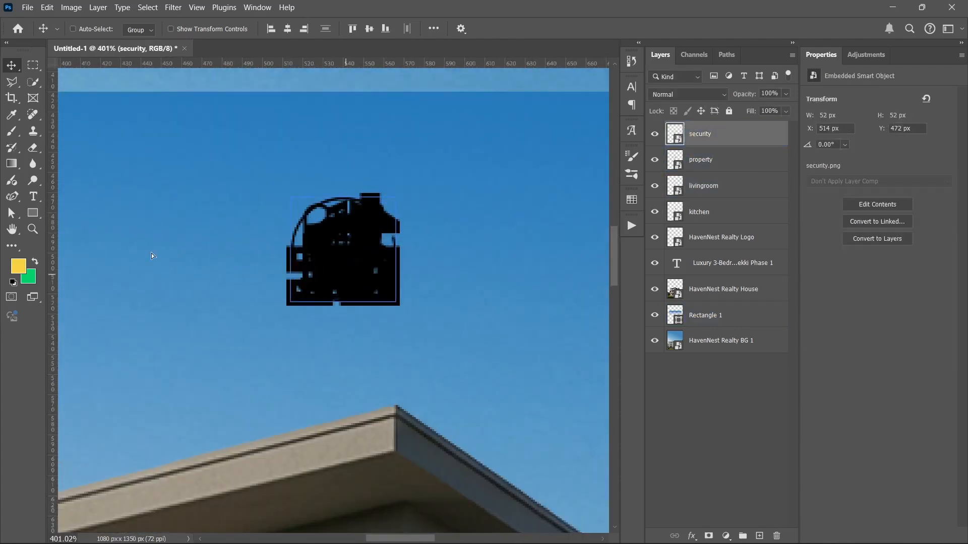
click(752, 159)
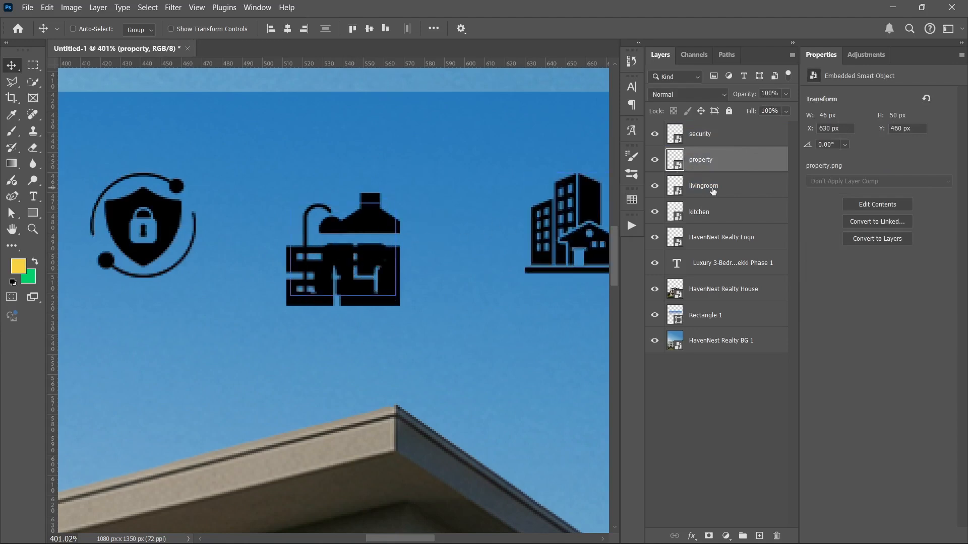
ctrl+click(369, 305)
drag(427, 333, 512, 363)
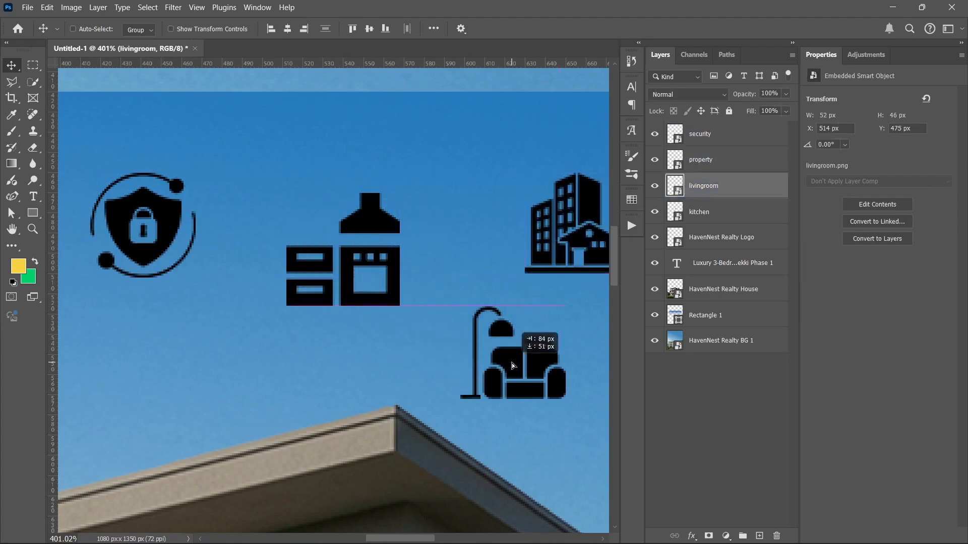
Move the security icon farther left, away from the kitchen icon, to about X 344 px
scroll(359, 287, down, 3)
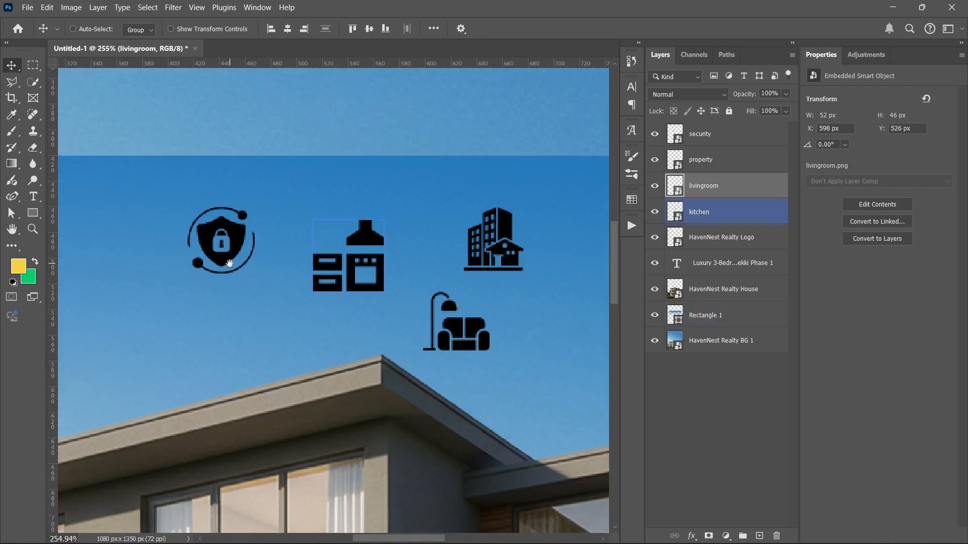
scroll(332, 291, up, 1)
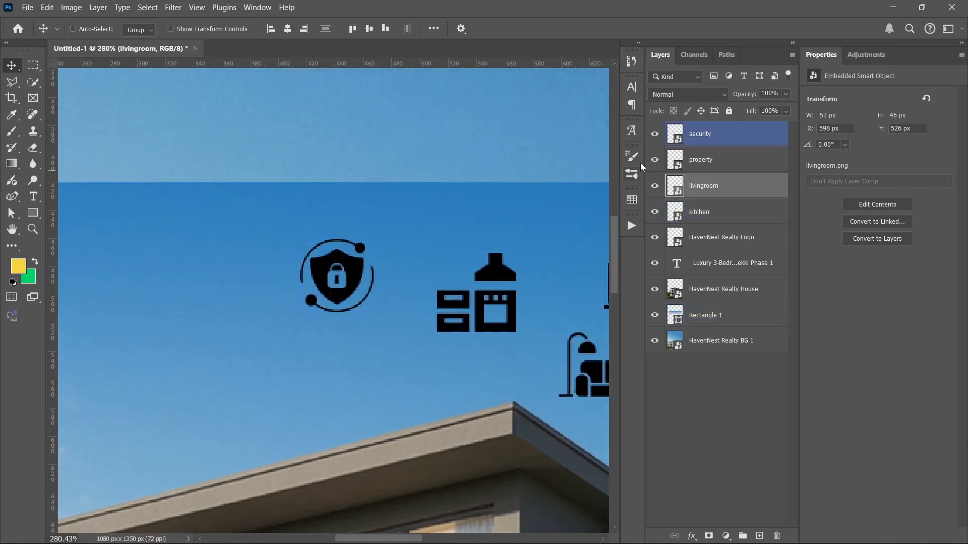
ctrl+click(335, 289)
drag(337, 286, 237, 286)
Draw a circle about 86 px in diameter around the security icon with the Ellipse tool
click(33, 215)
right_click(33, 215)
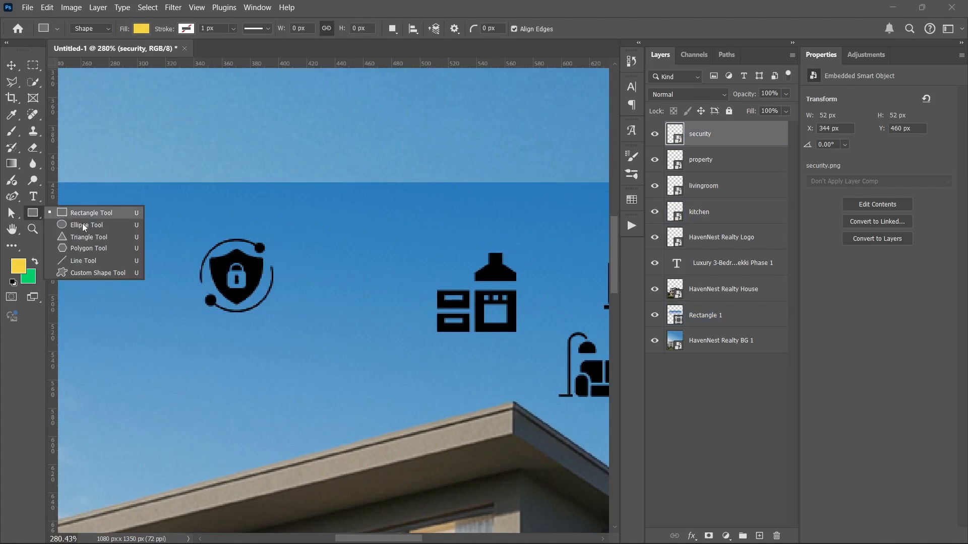
click(81, 226)
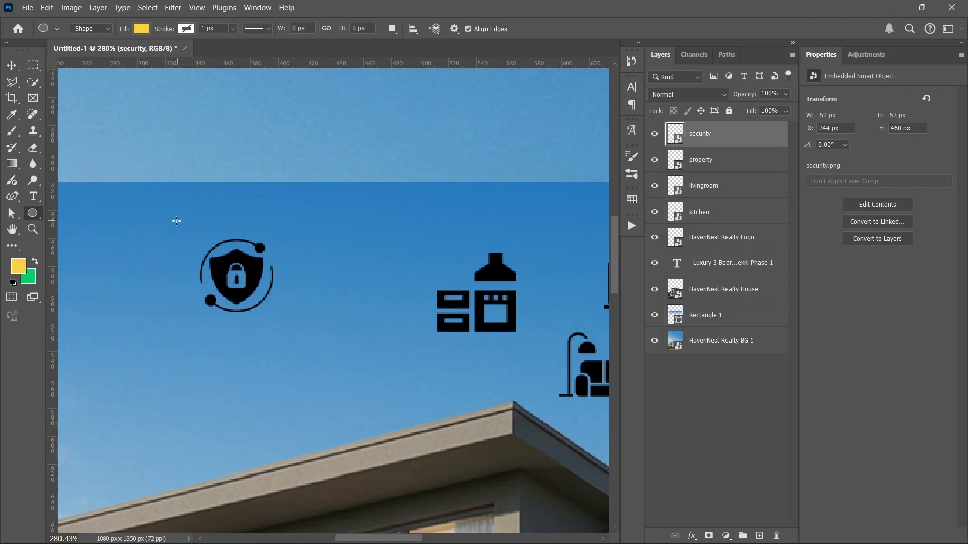
drag(168, 219, 289, 339)
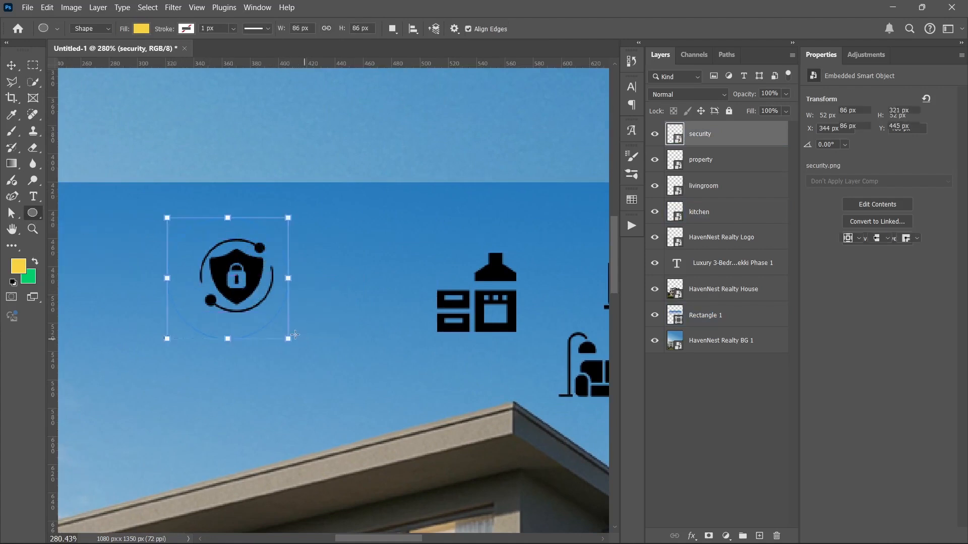
Remove the circle's fill and give it a white stroke
click(852, 187)
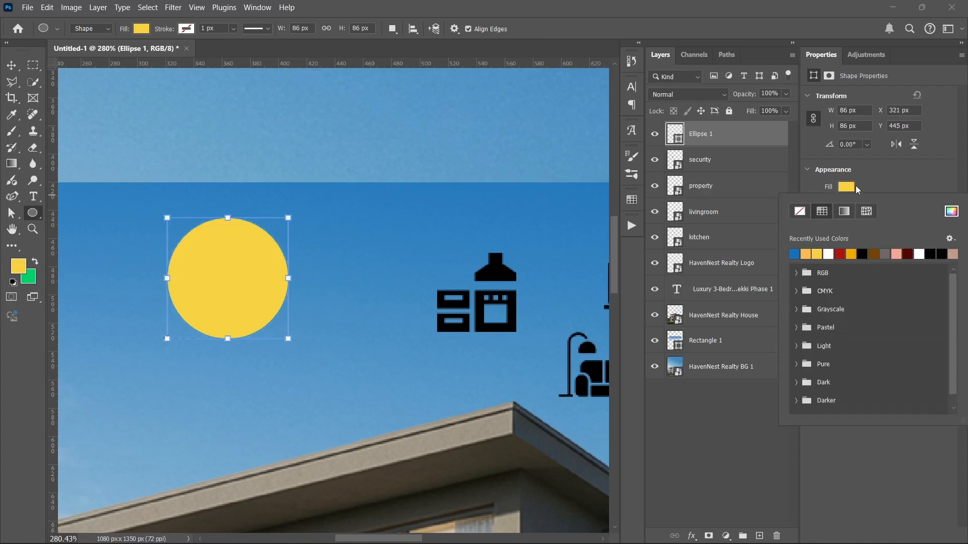
click(800, 211)
click(874, 180)
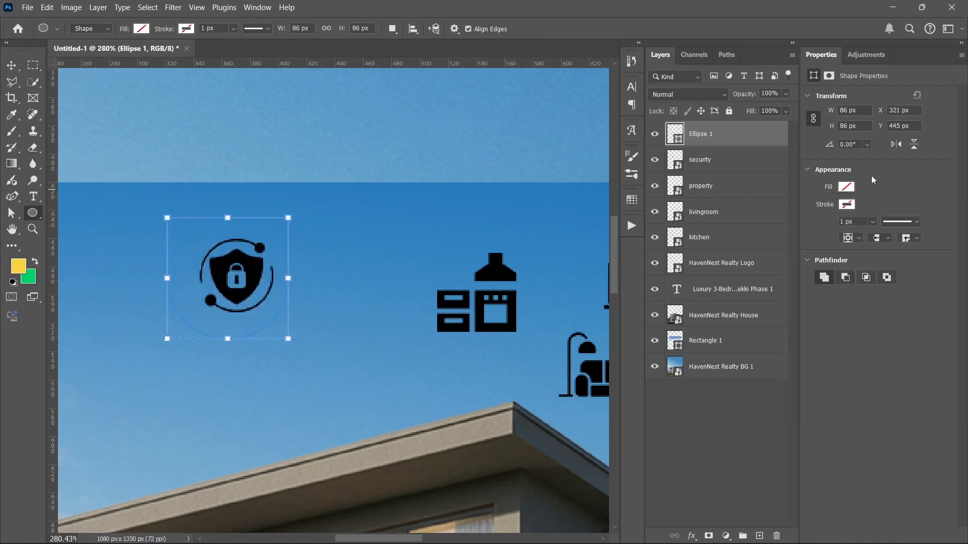
click(848, 206)
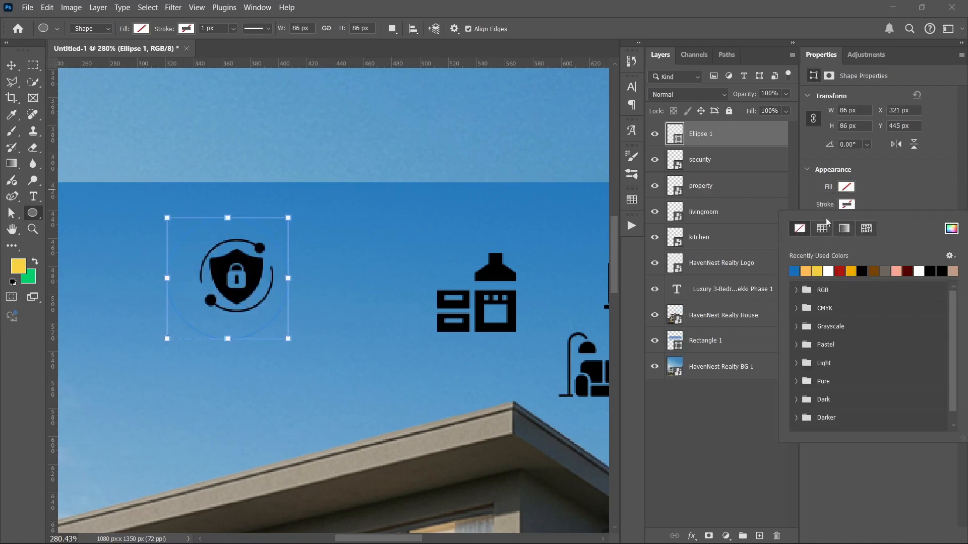
click(830, 271)
click(900, 193)
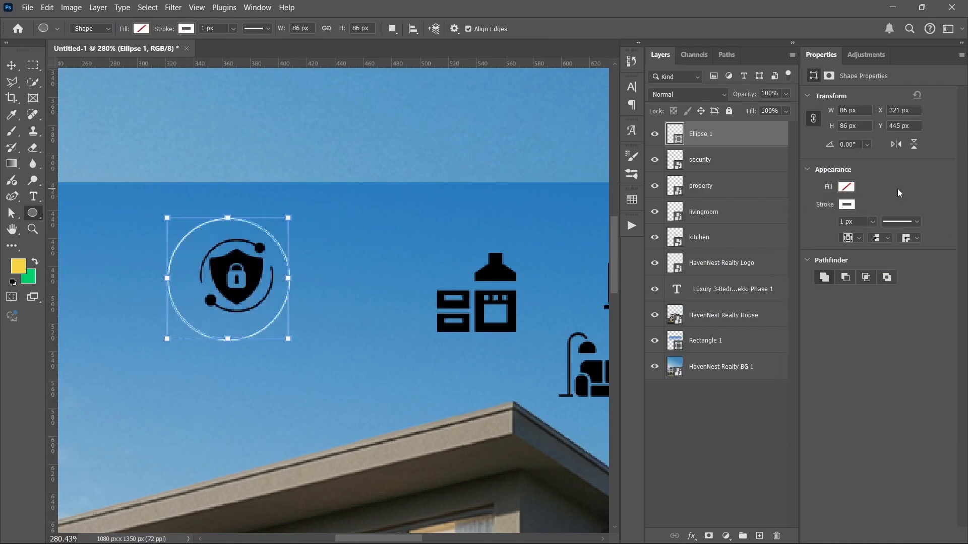
Make the circle's stroke dashed with a width of 2 px, then deselect all layers
click(900, 222)
click(888, 283)
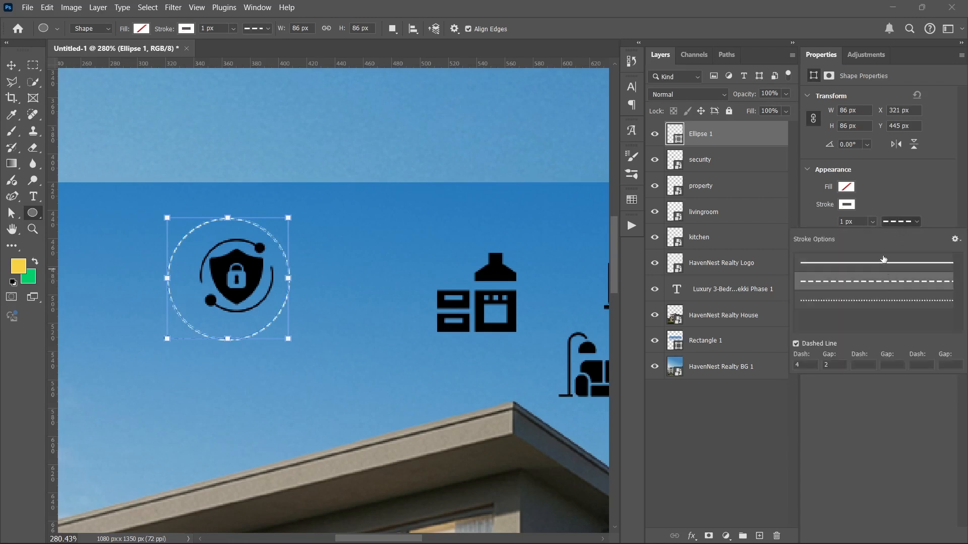
click(845, 220)
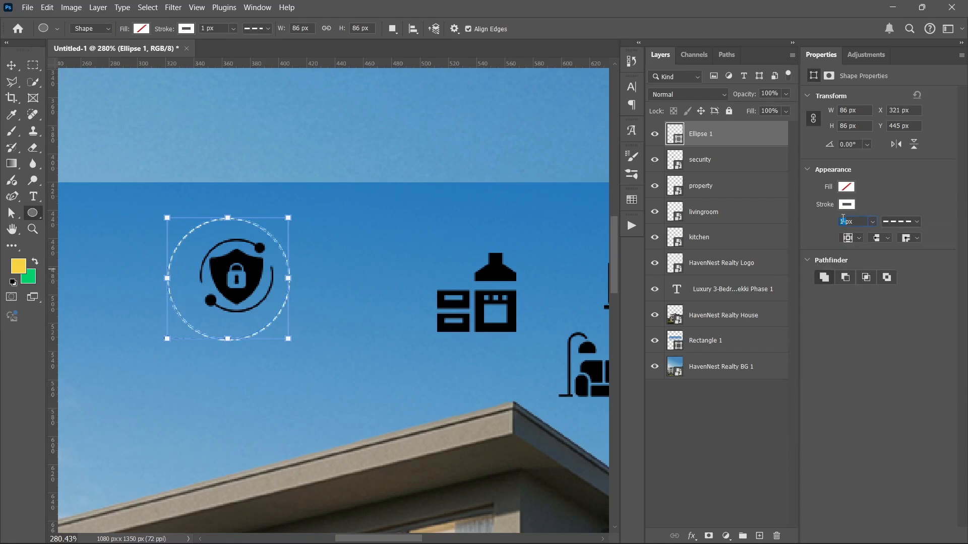
text(2)
key(Return)
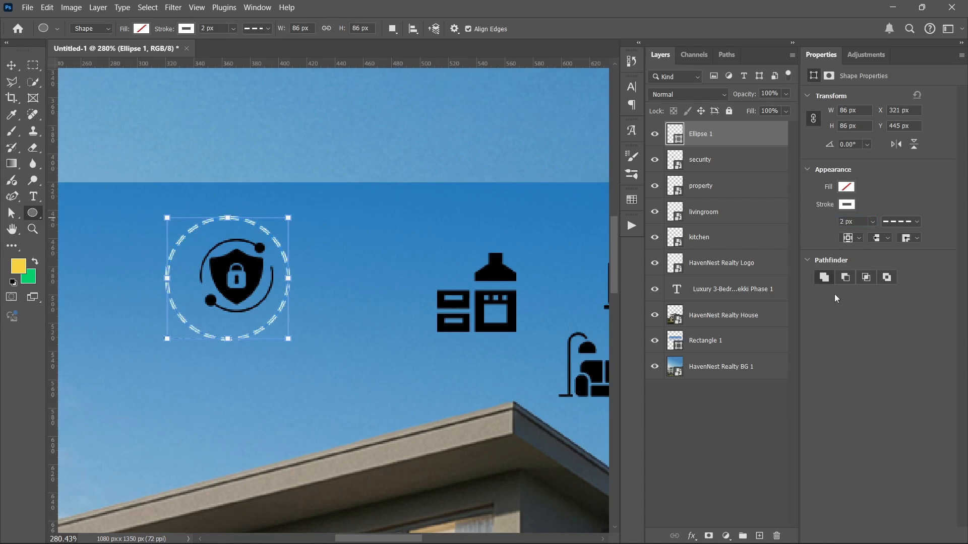
click(721, 420)
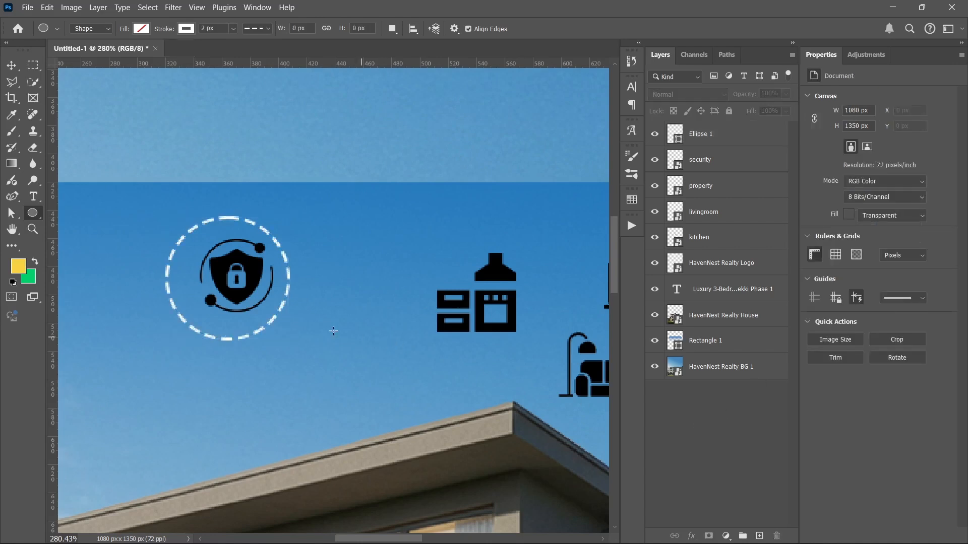
Centre the security icon horizontally and vertically inside the dashed circle using a selection of the circle, then clear the selection
key(v)
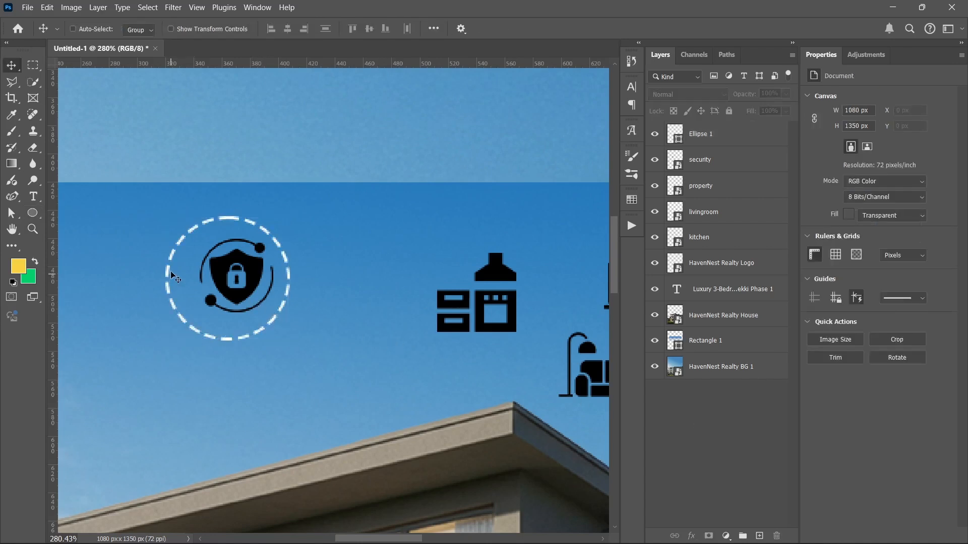
click(181, 233)
click(465, 216)
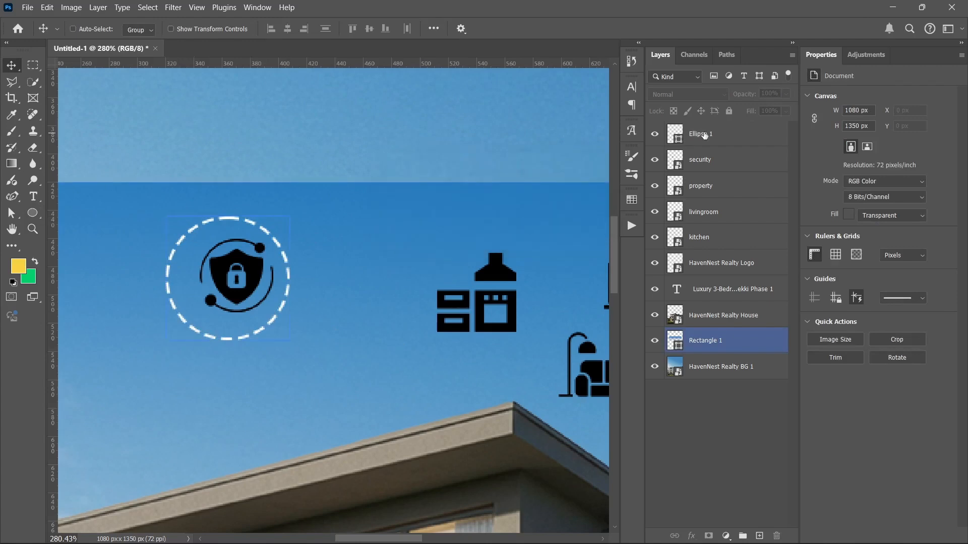
click(704, 135)
ctrl+click(677, 137)
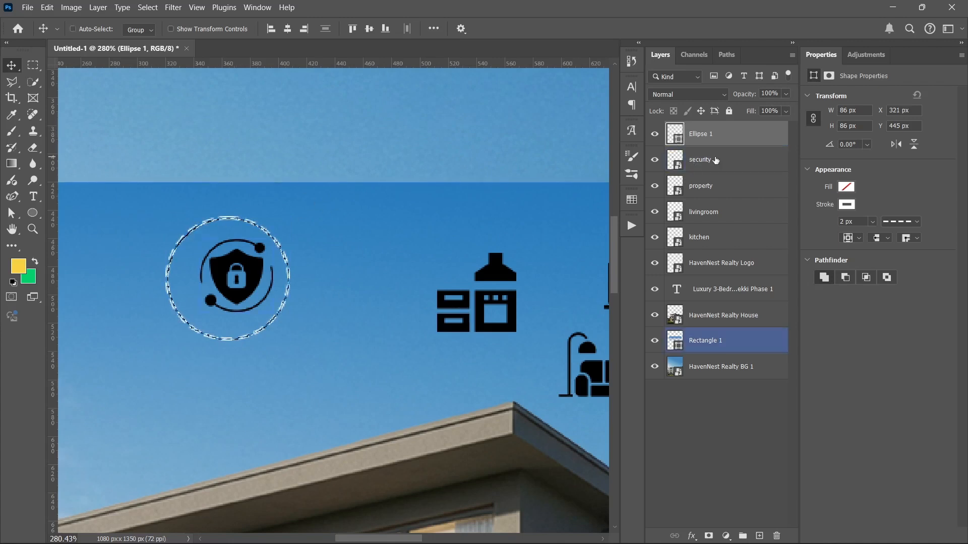
click(712, 161)
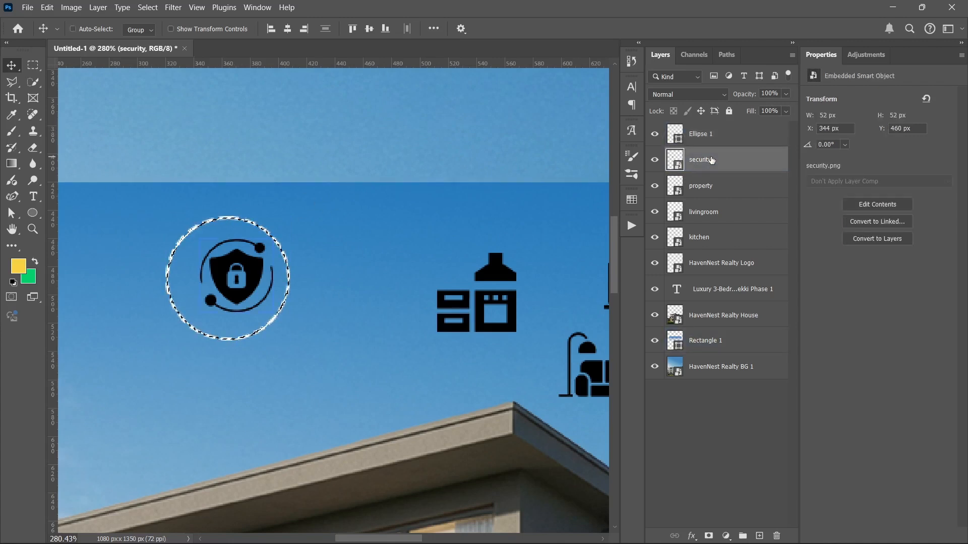
click(287, 28)
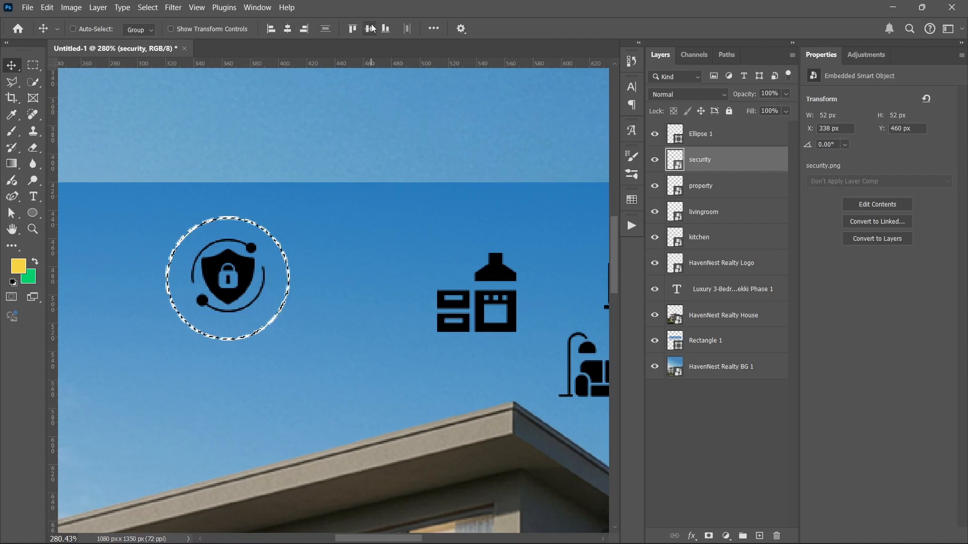
click(369, 29)
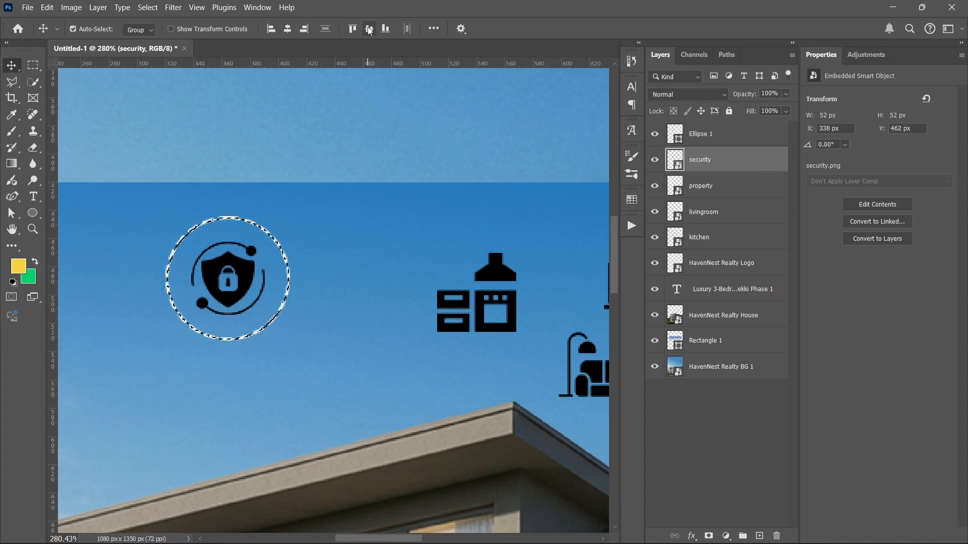
key(ctrl+d)
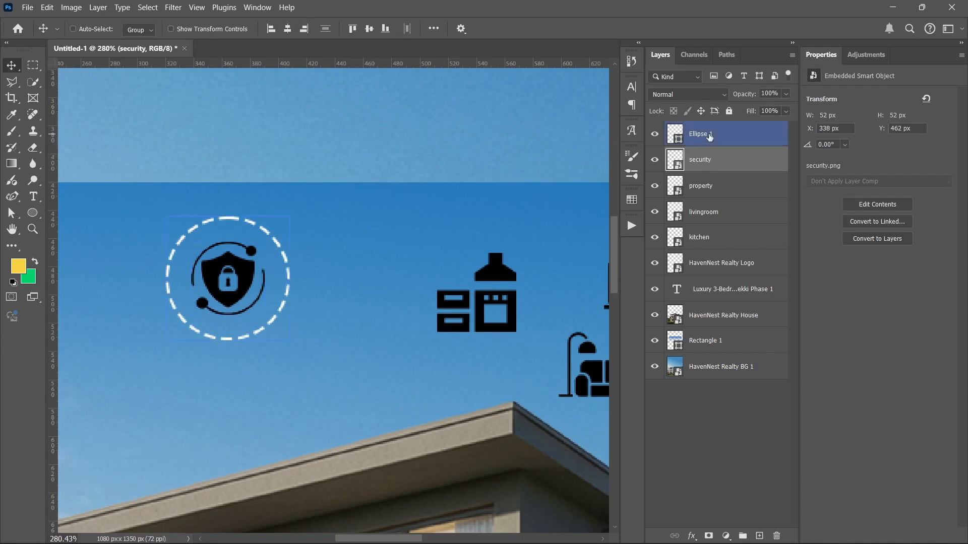
Scale the dashed circle proportionally about its centre to about 87%, then deselect all layers
click(708, 134)
key(ctrl+t)
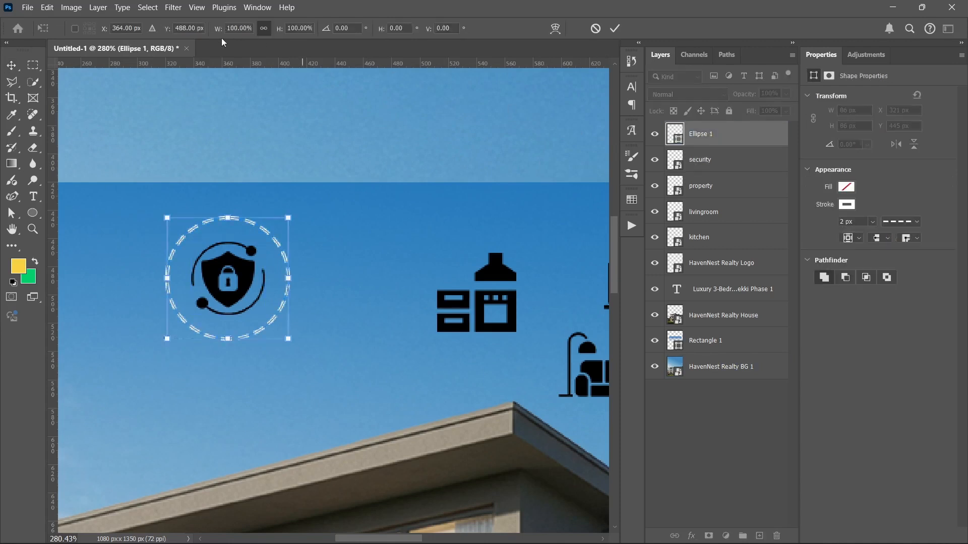
drag(164, 214, 174, 221)
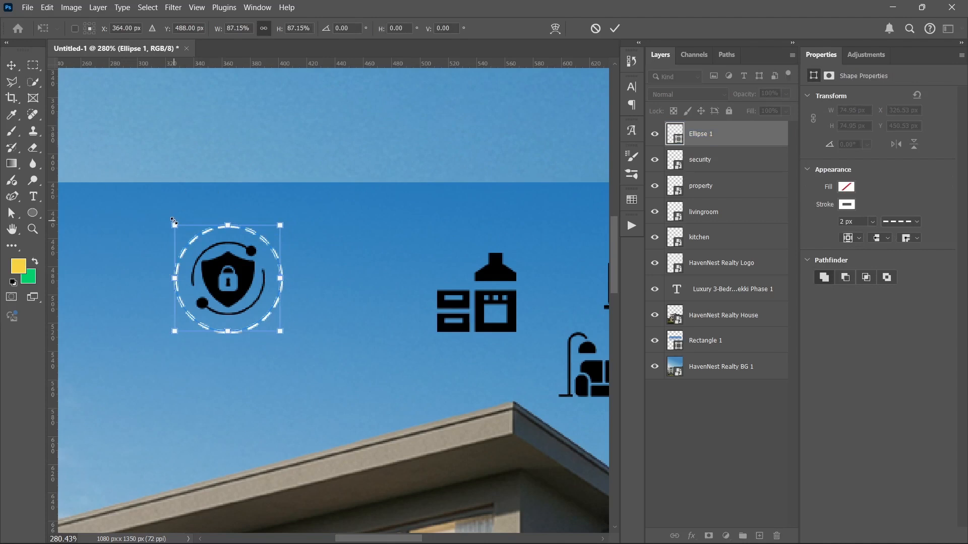
key(Return)
click(731, 404)
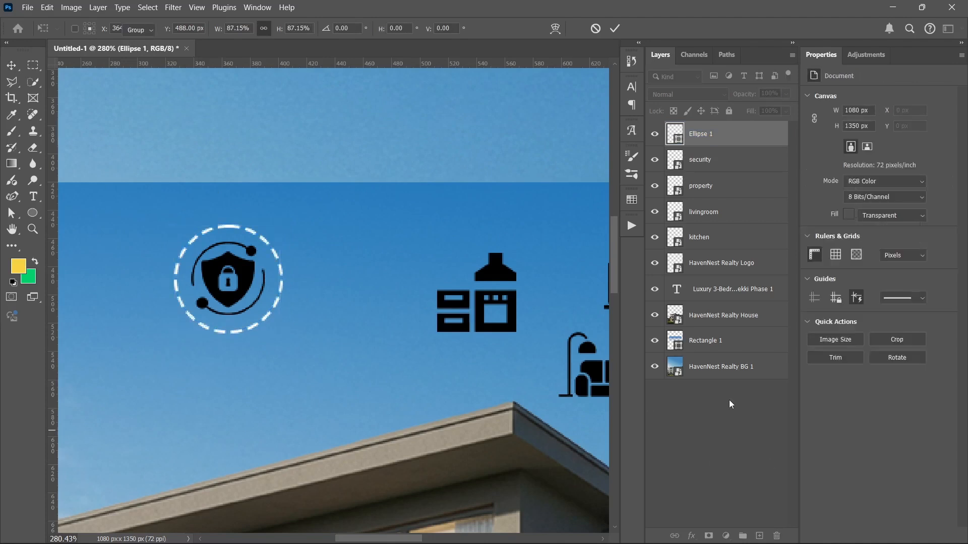
Apply a Color Overlay of ffffff to the security icon, collapse its effects list and deselect all layers
click(732, 162)
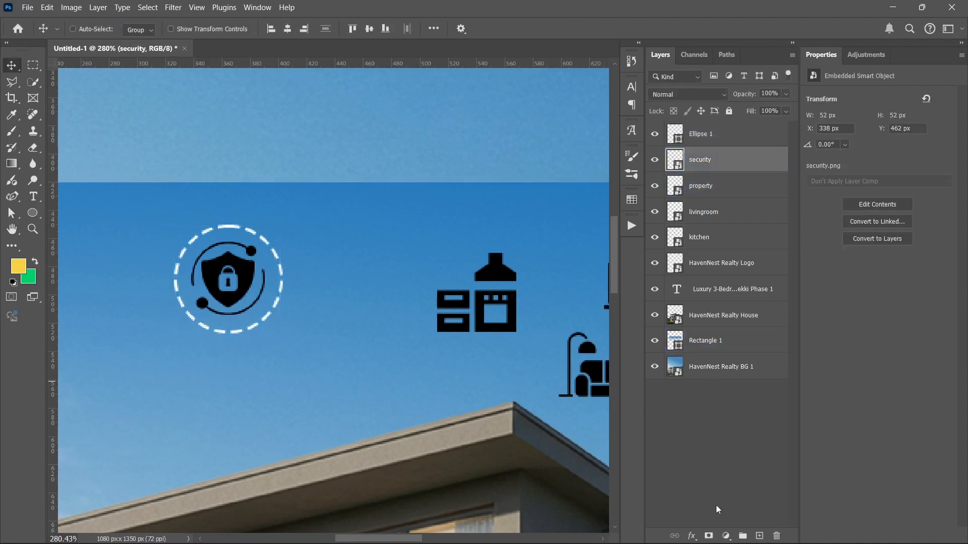
click(694, 537)
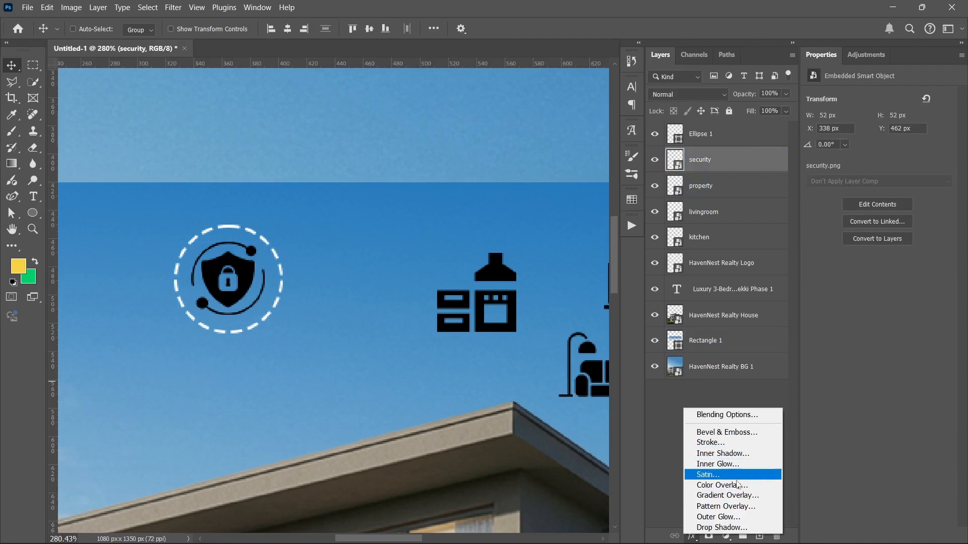
click(737, 485)
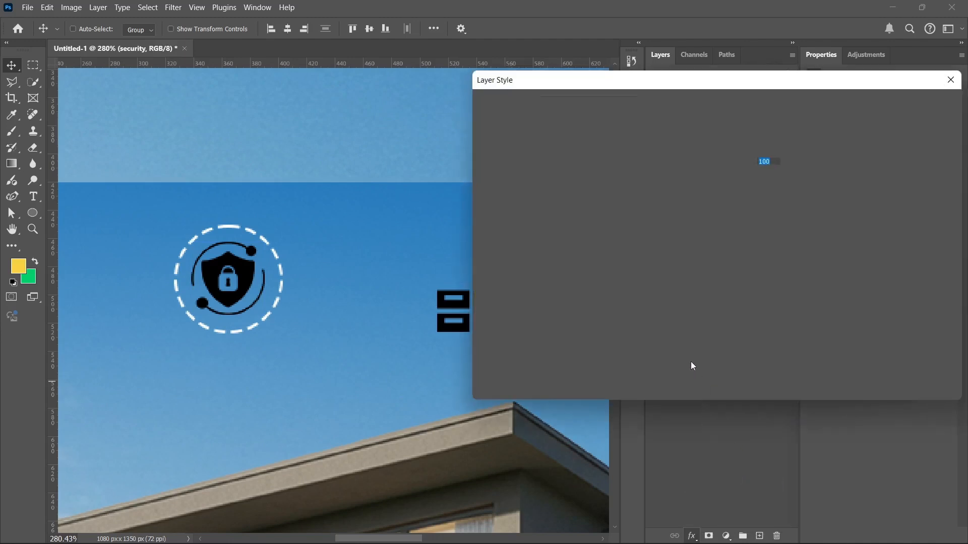
click(773, 146)
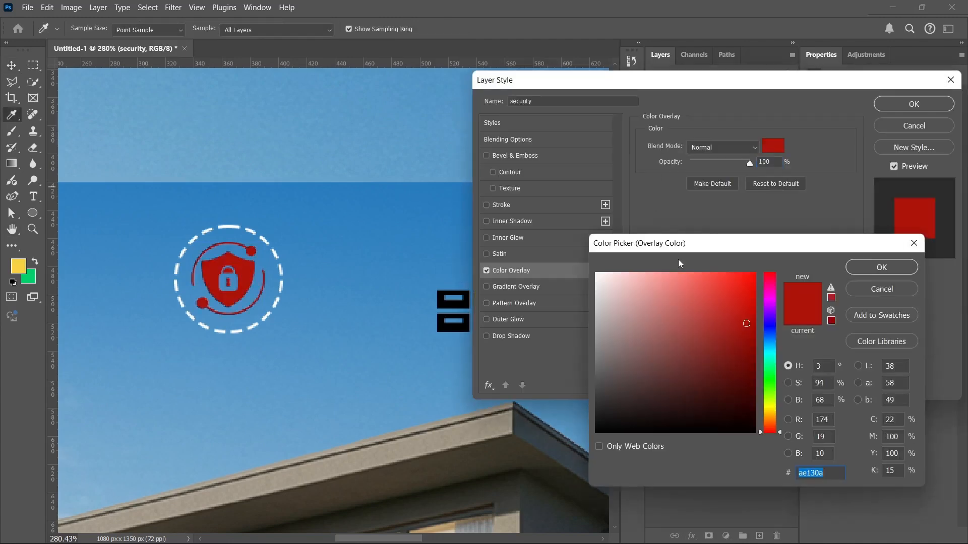
text(ffffff)
click(867, 269)
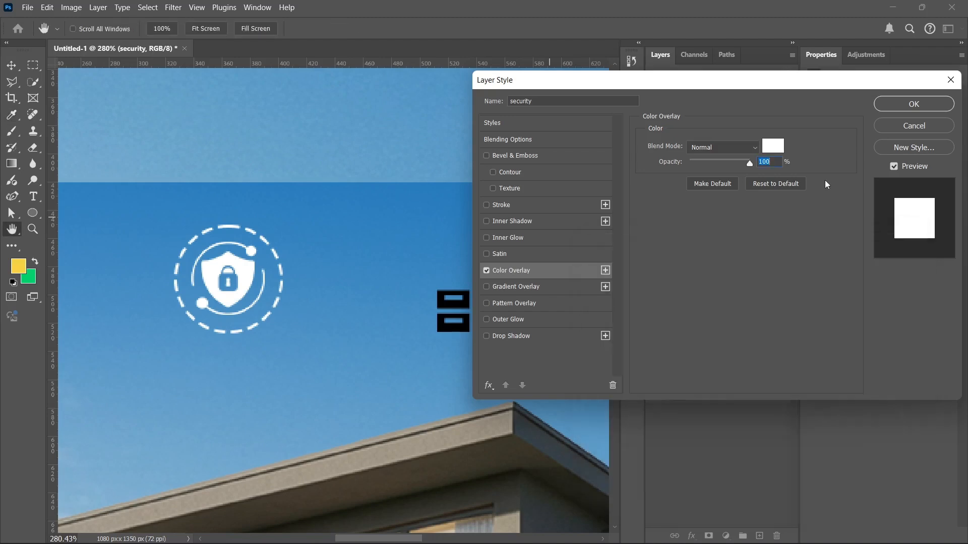
click(905, 103)
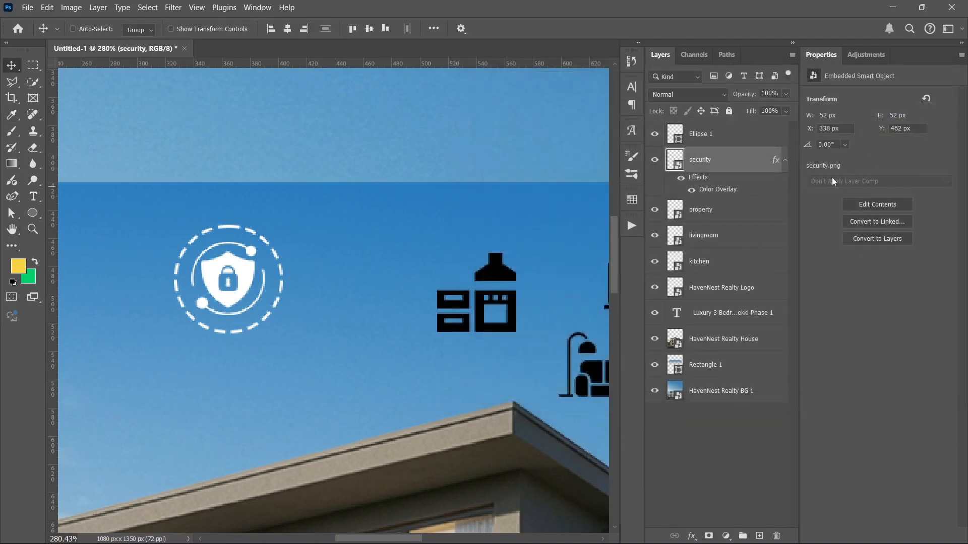
click(785, 160)
click(728, 499)
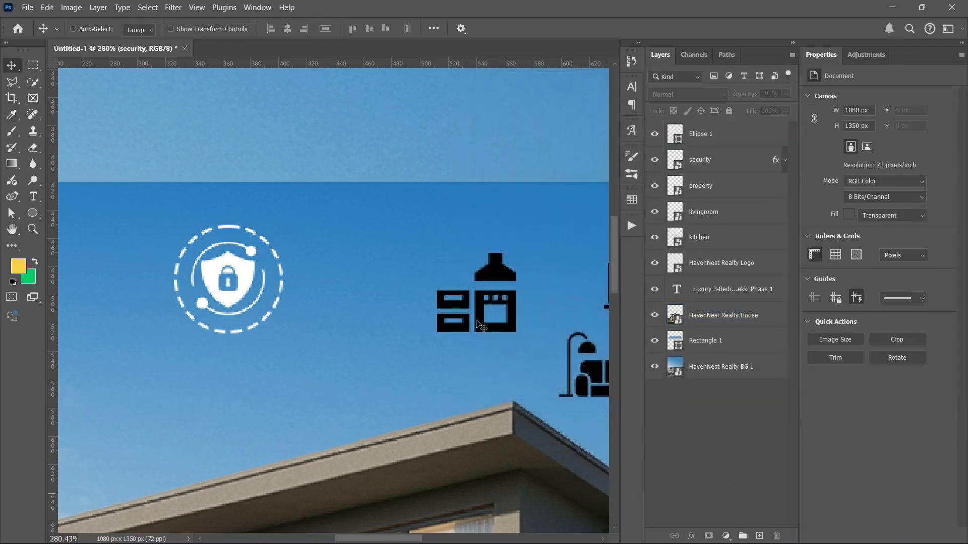
Copy the security layer's white Color Overlay to the property, livingroom and kitchen icon layers
key(ctrl+0)
click(474, 316)
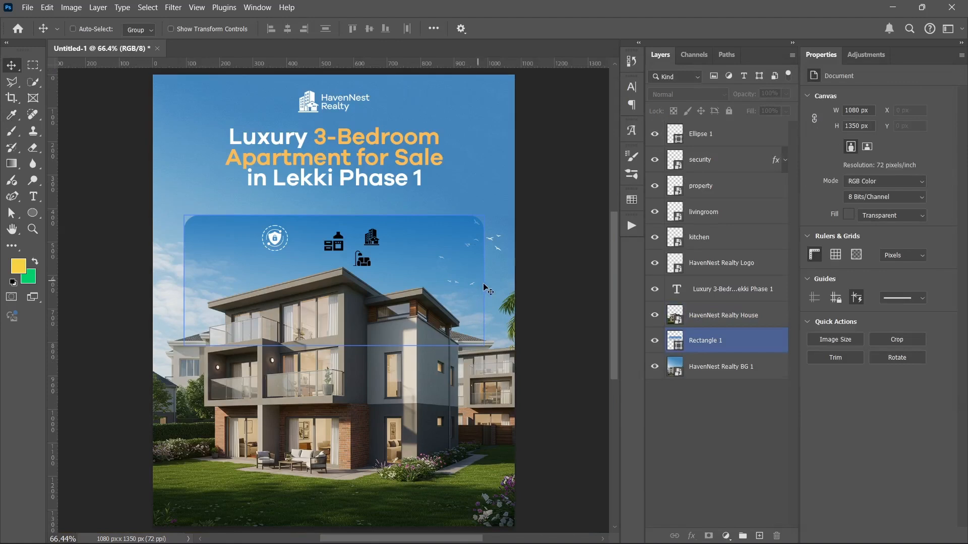
scroll(286, 254, up, 9)
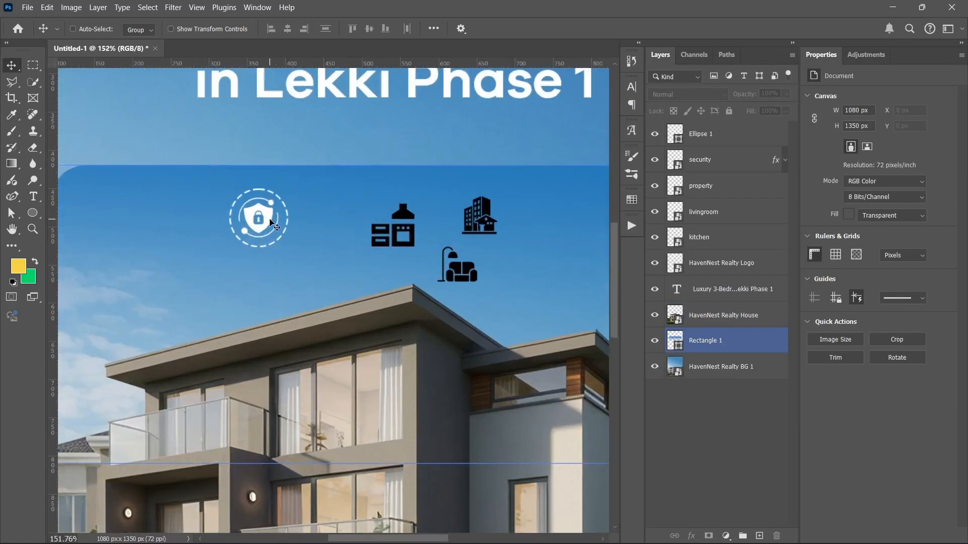
ctrl+click(270, 220)
drag(306, 227, 293, 262)
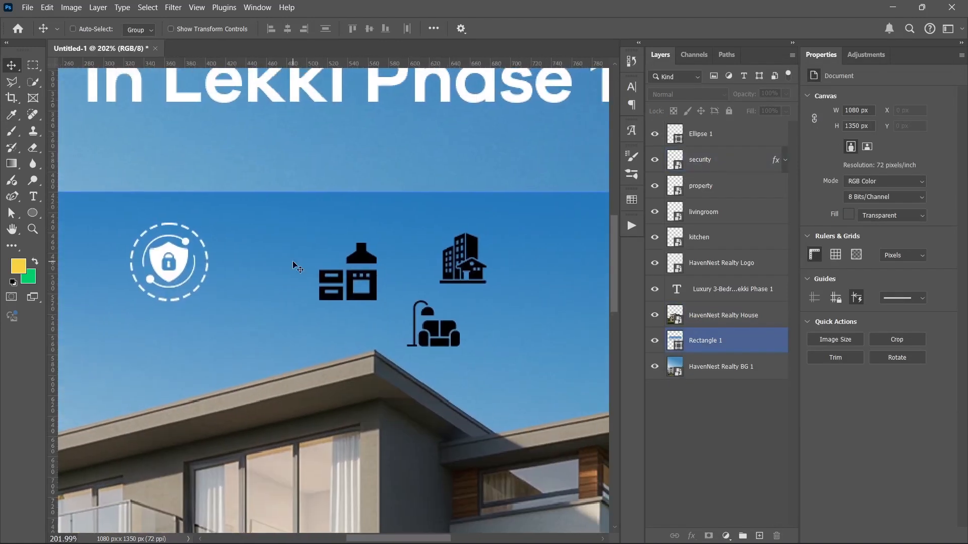
click(669, 185)
click(780, 163)
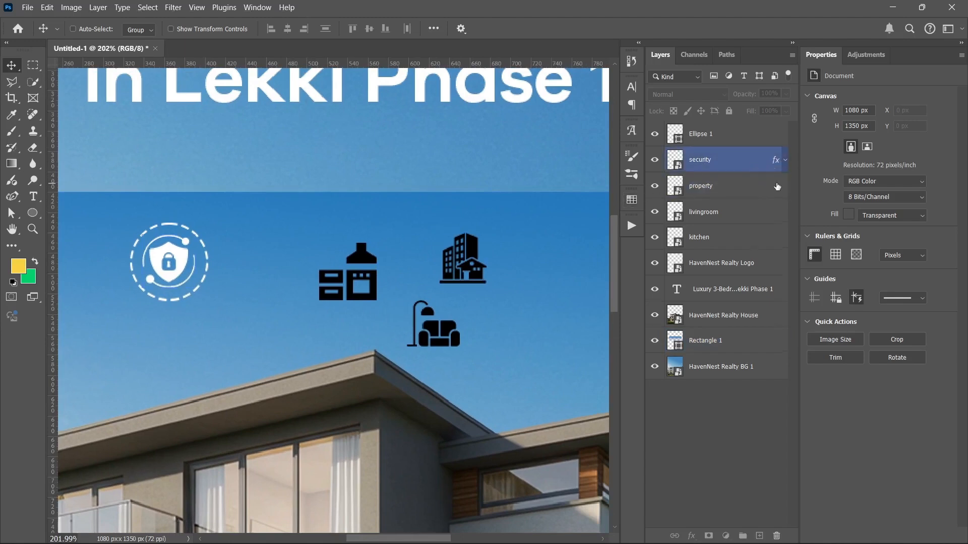
drag(776, 186, 779, 196)
drag(774, 240, 779, 283)
click(781, 238)
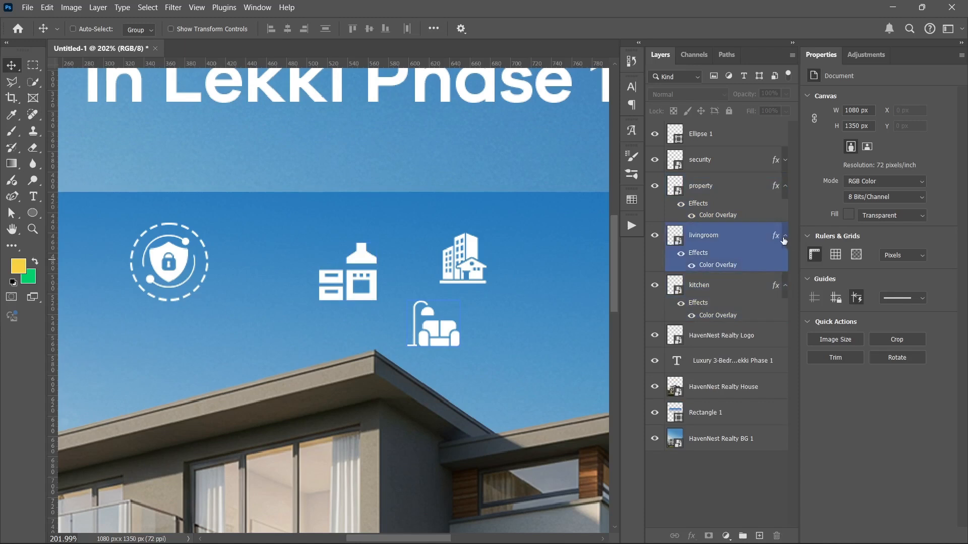
Collapse the effects lists of the livingroom, property and kitchen layers, then deselect all layers
click(784, 237)
click(784, 188)
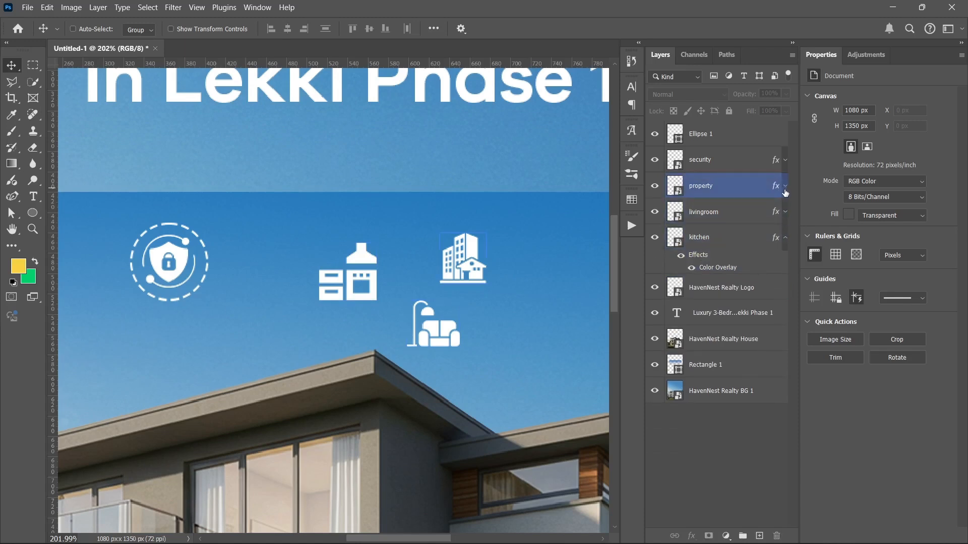
click(767, 247)
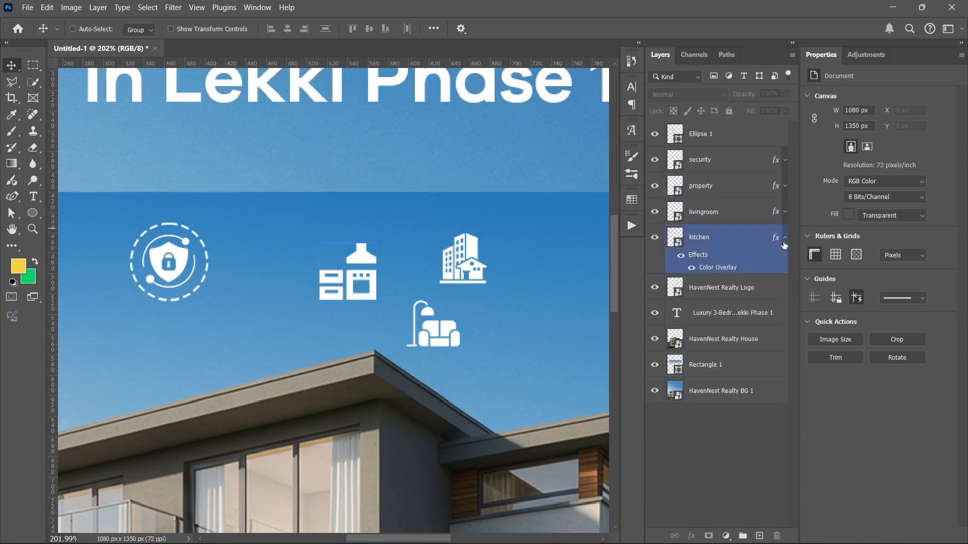
click(785, 238)
click(740, 419)
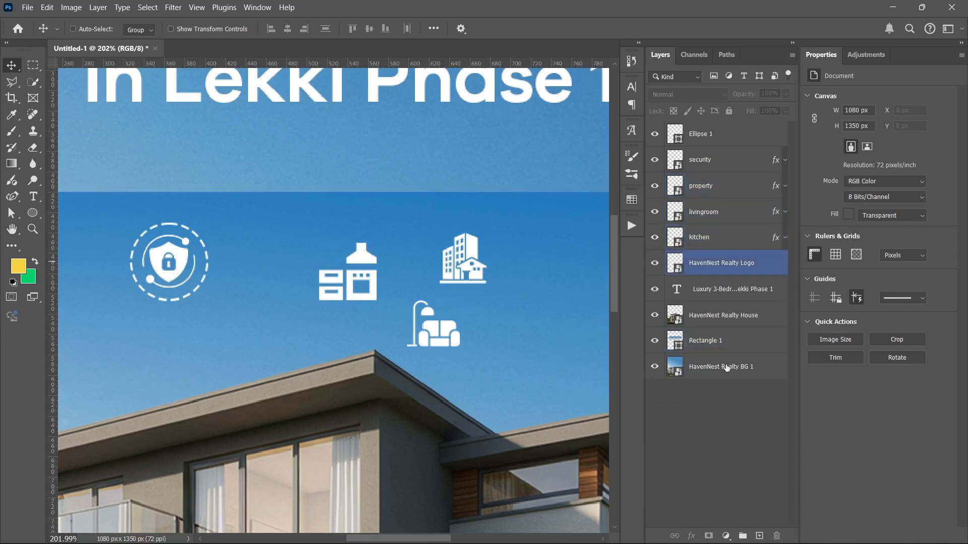
ctrl+click(588, 316)
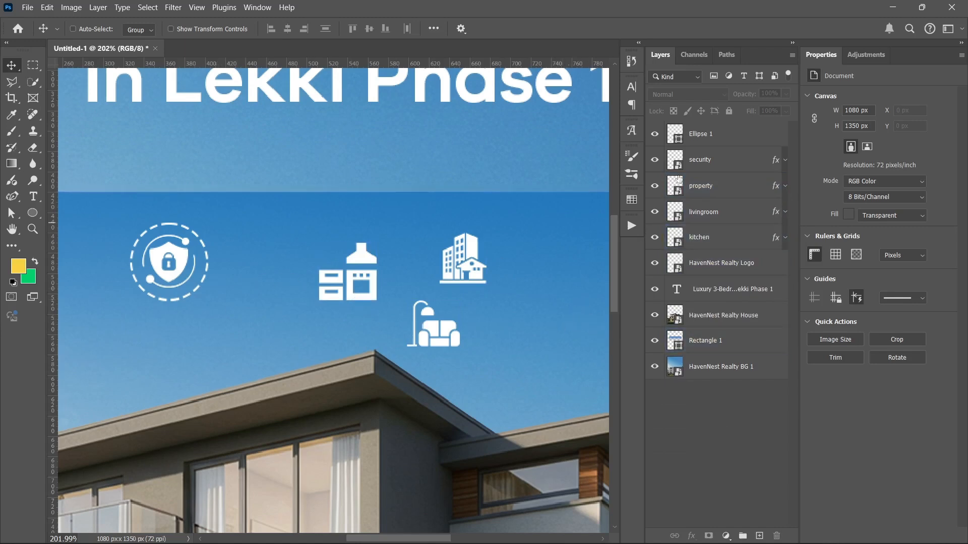
Duplicate the dashed circle four times, placing one copy directly beneath each of the four icon layers
click(725, 136)
drag(725, 138, 747, 327)
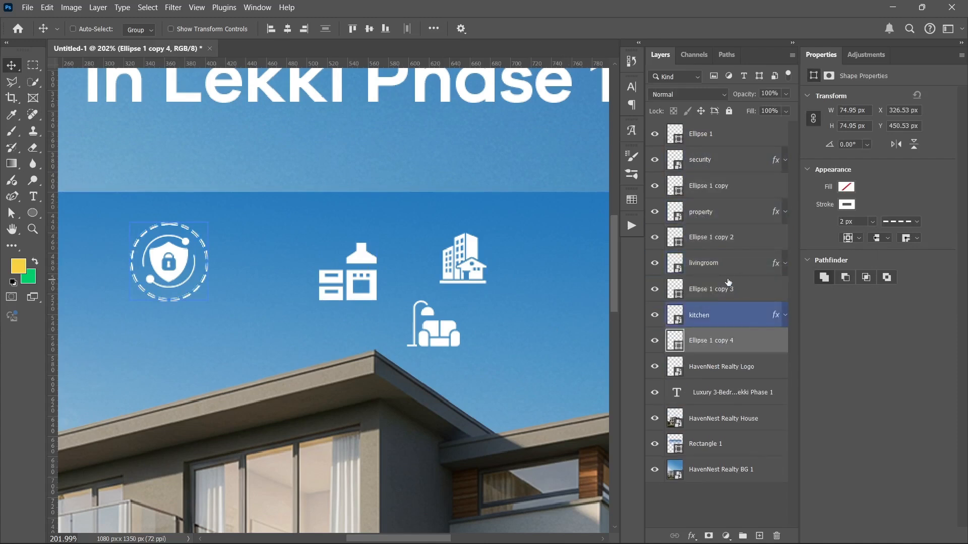
scroll(179, 238, down, 3)
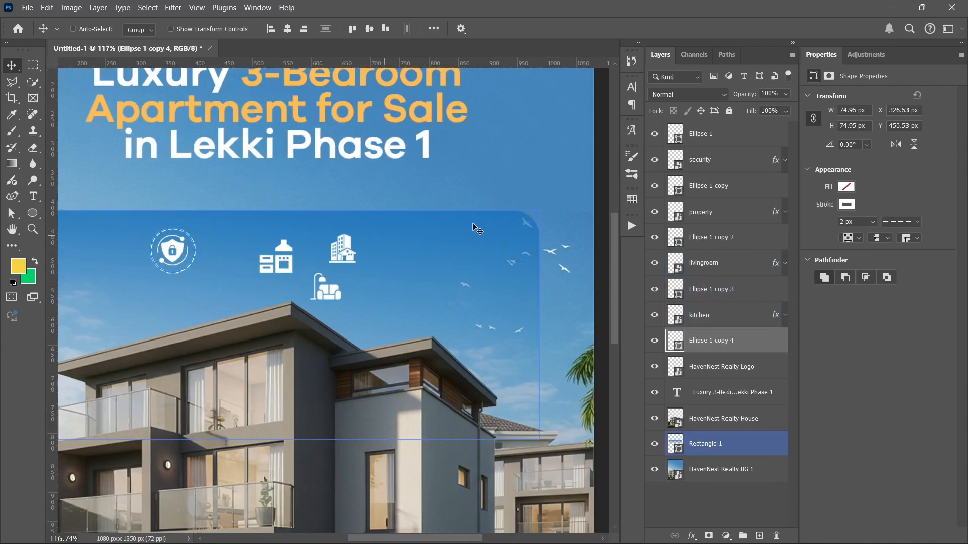
Group the original dashed circle with the security icon, and the first circle copy with the property icon
click(728, 151)
ctrl+click(728, 137)
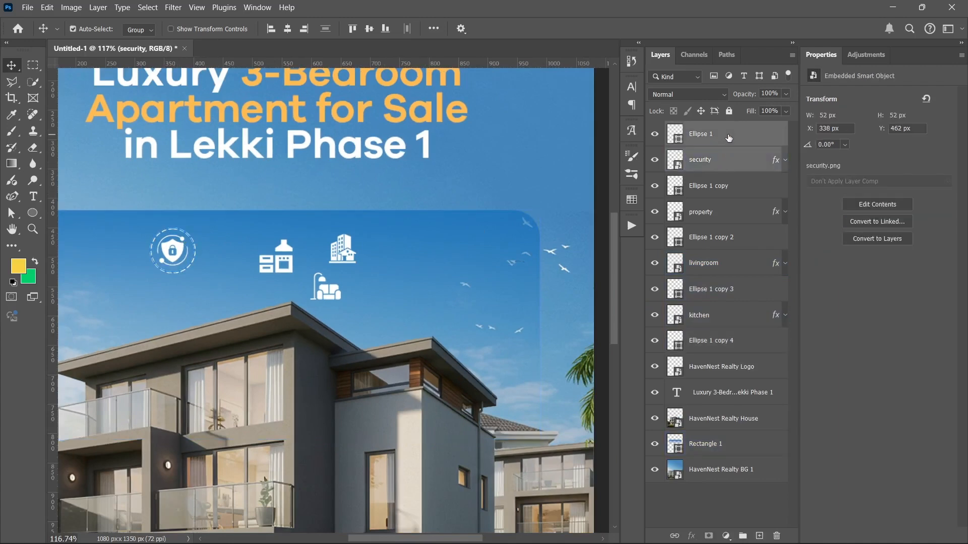
key(ctrl+g)
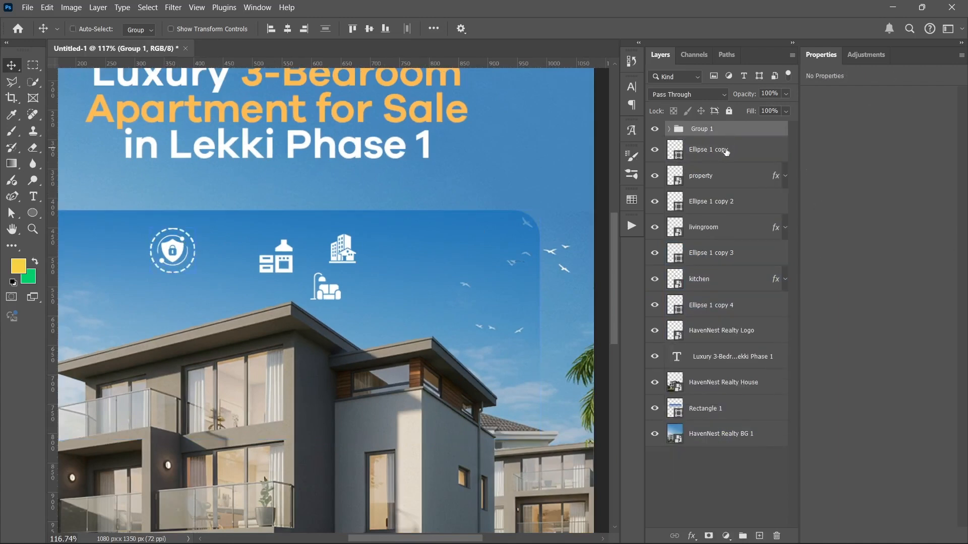
click(726, 151)
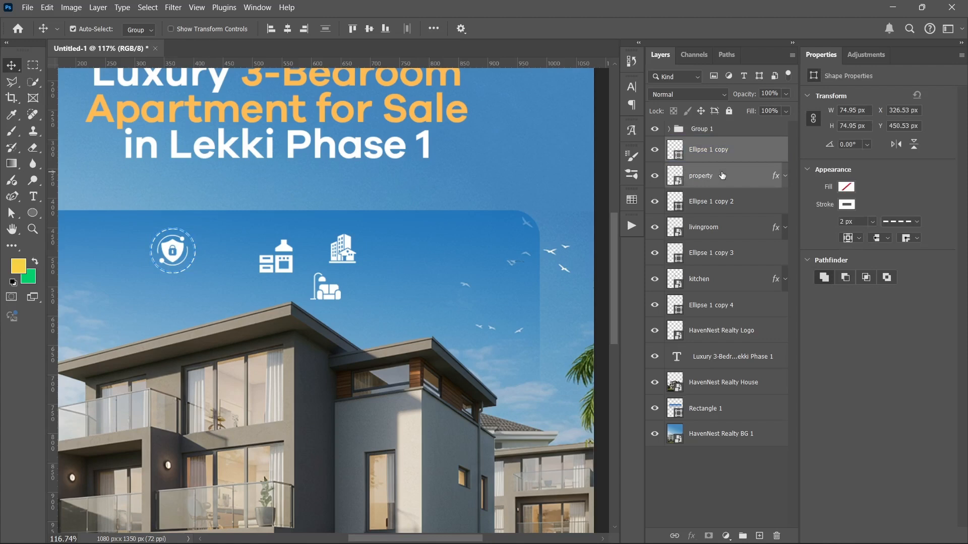
ctrl+click(722, 175)
key(ctrl+g)
Group the second circle copy with the livingroom icon and the third with the kitchen icon, then deselect all layers
click(721, 171)
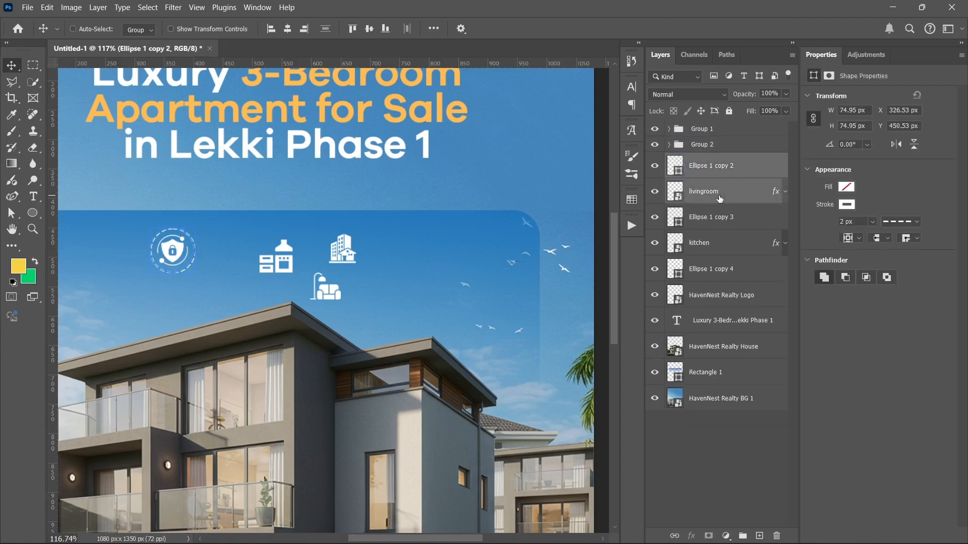
ctrl+click(719, 196)
key(ctrl+g)
click(732, 191)
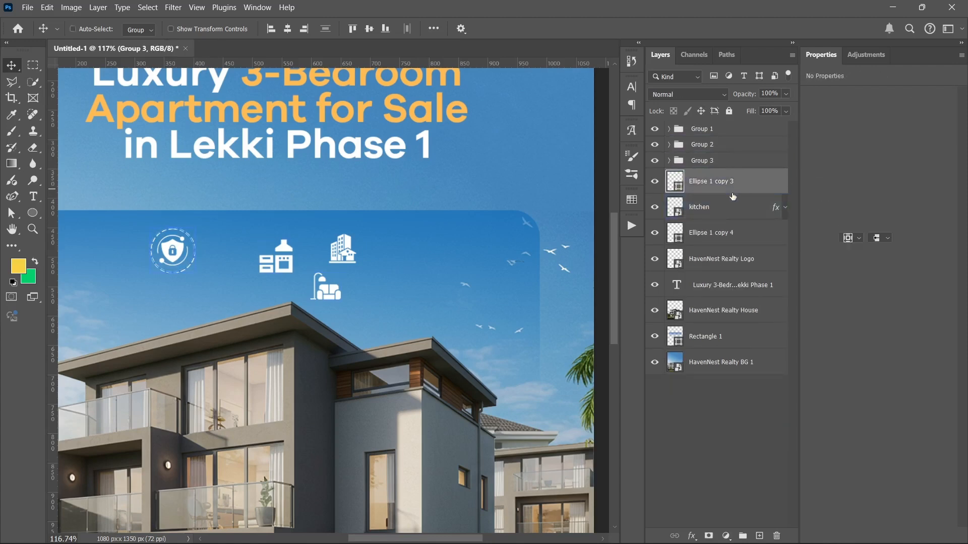
ctrl+click(719, 208)
key(ctrl+g)
click(720, 210)
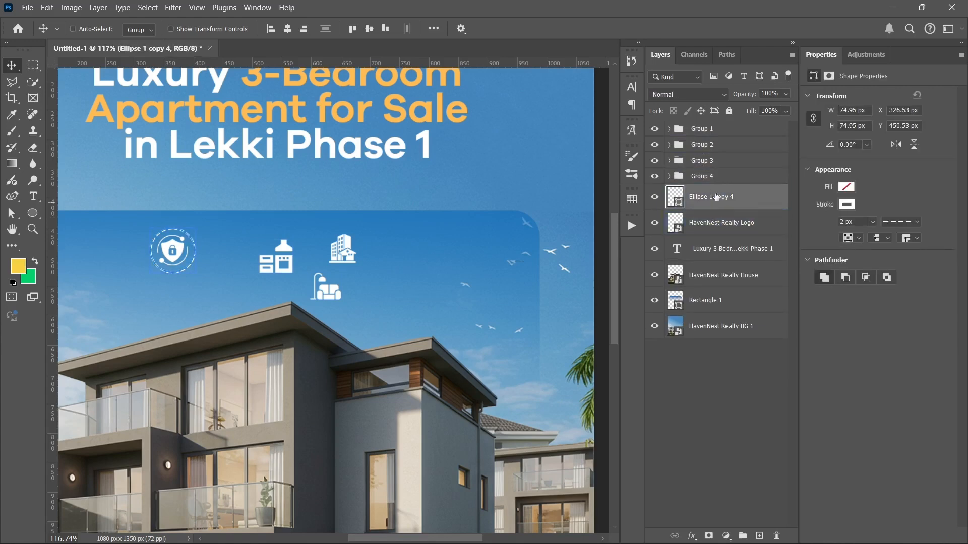
click(716, 361)
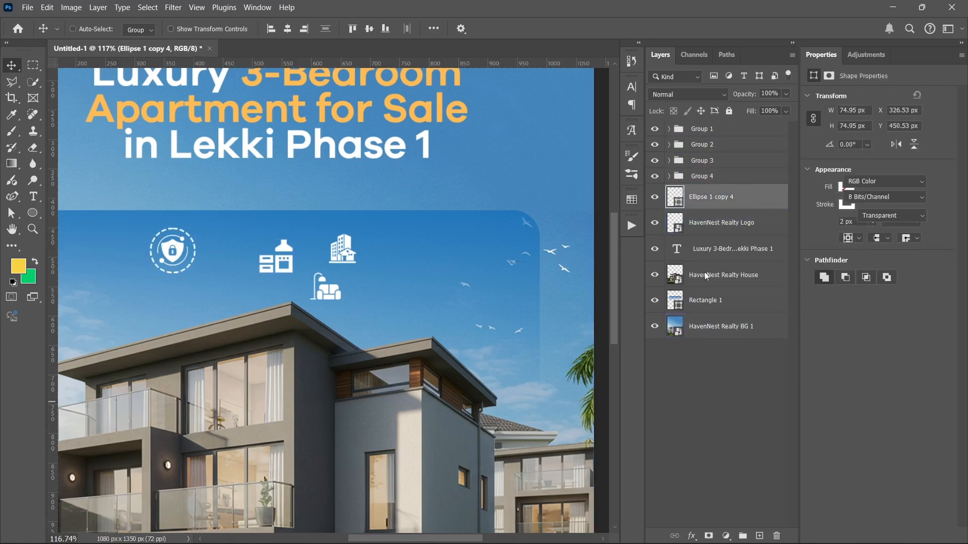
Move the security icon and its dashed circle as a group to the right part of the blue rounded panel
click(655, 129)
click(655, 129)
click(702, 129)
drag(217, 221, 462, 258)
Move the property icon's group down and left, and centre it horizontally on the canvas
ctrl+click(299, 264)
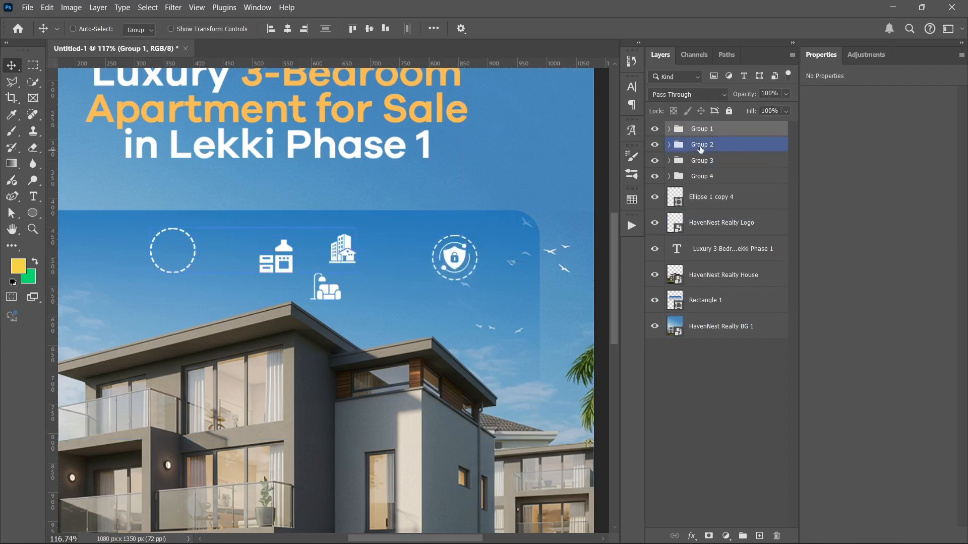
drag(299, 264, 201, 309)
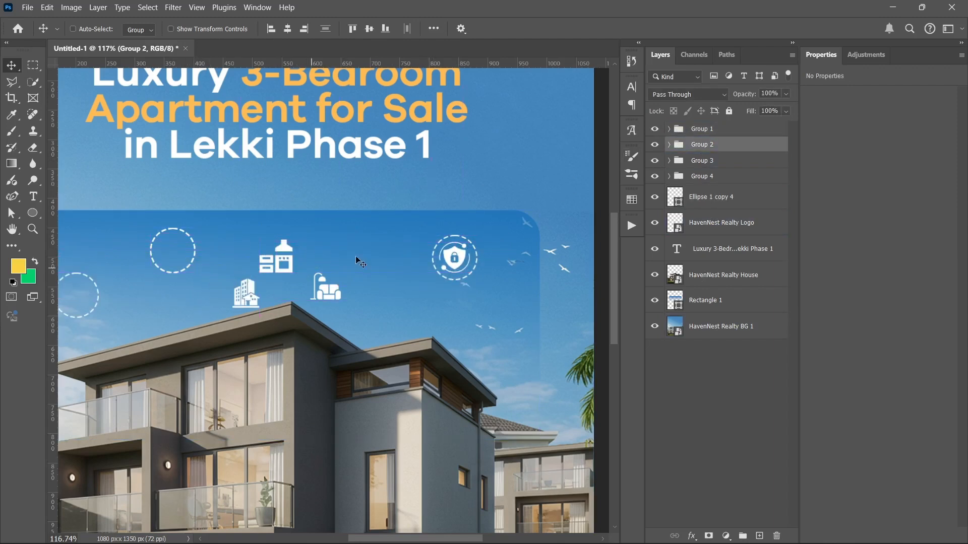
click(287, 31)
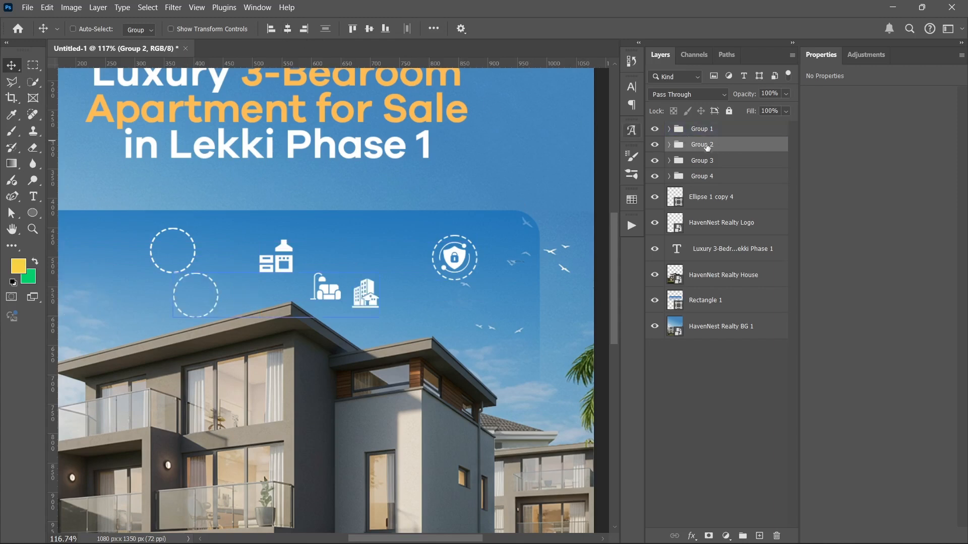
Centre the property icon and its dashed circle horizontally and vertically on the canvas, then move their group just below the security icon
click(669, 145)
click(721, 166)
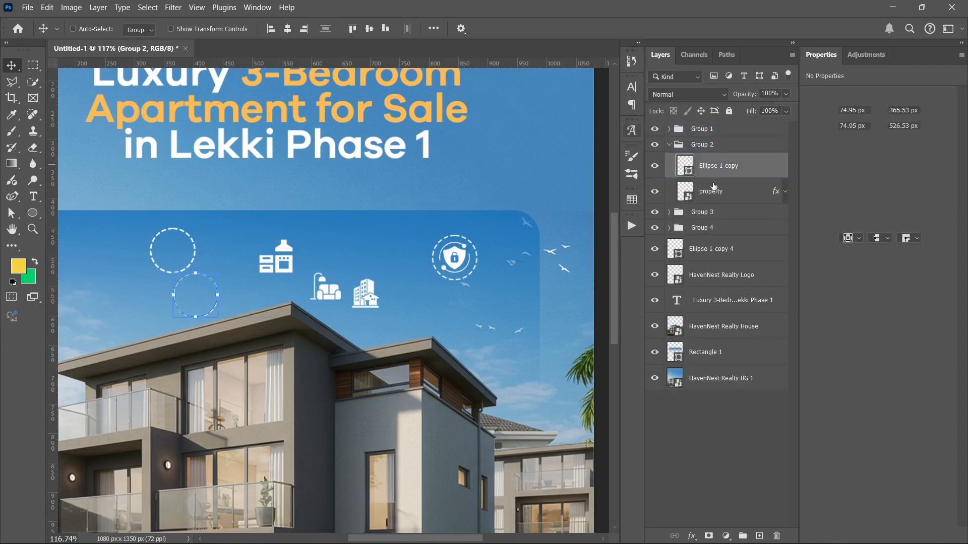
click(287, 28)
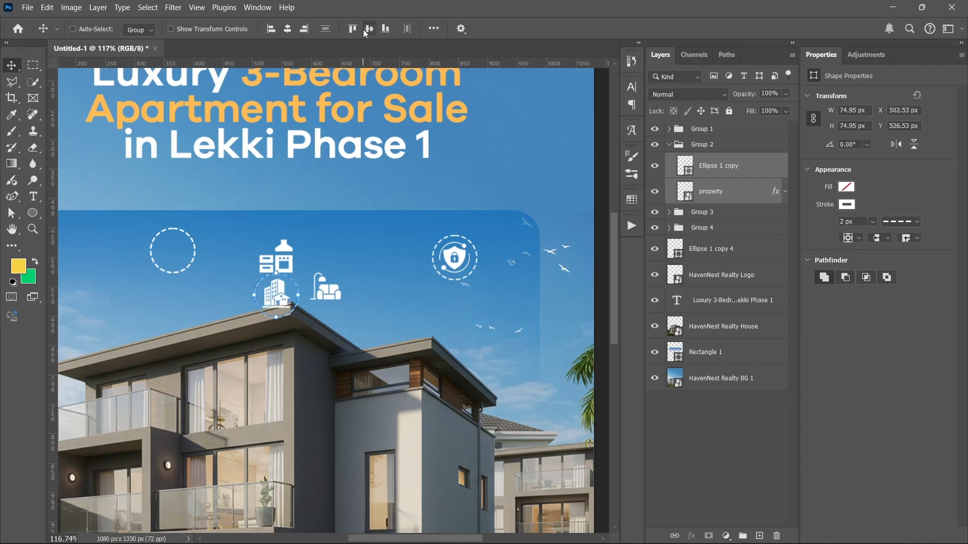
click(369, 29)
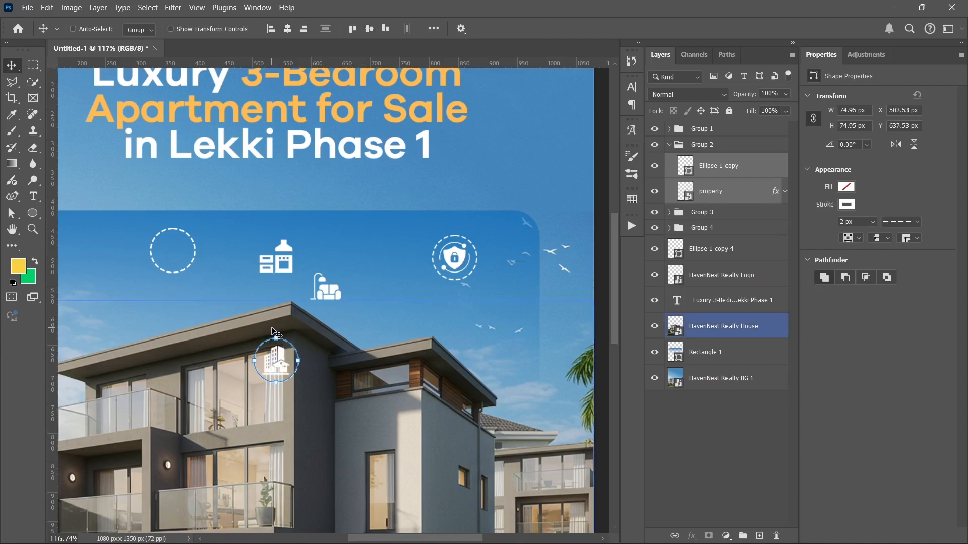
click(668, 145)
drag(304, 354, 521, 297)
Centre the livingroom icon and its dashed circle horizontally and vertically on the canvas, then move their group just left of the security icon
drag(678, 145, 677, 157)
click(669, 160)
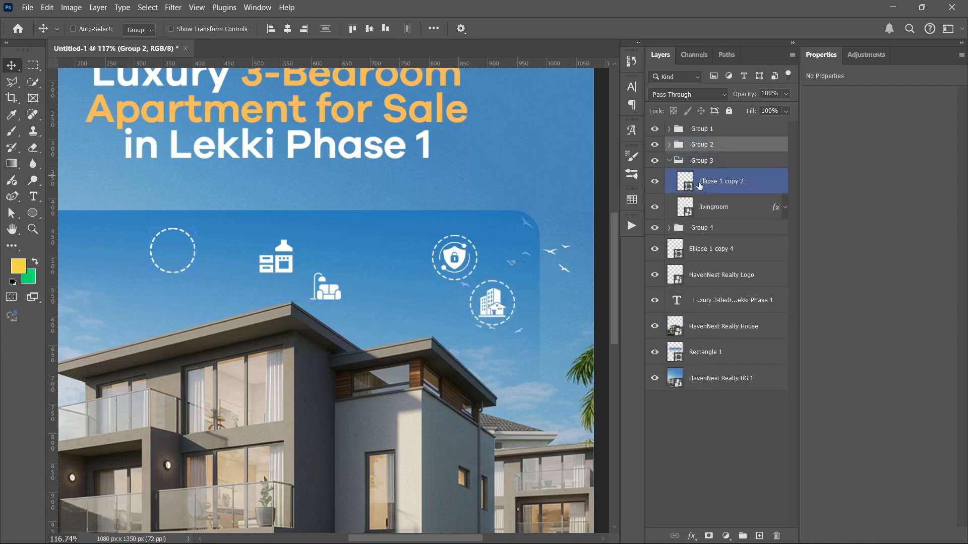
click(700, 184)
shift+click(702, 205)
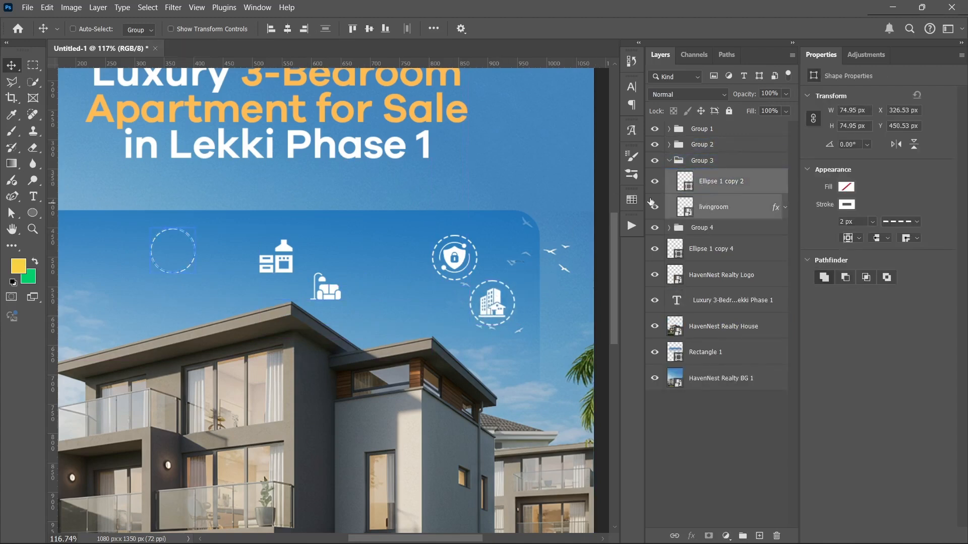
click(286, 30)
click(369, 29)
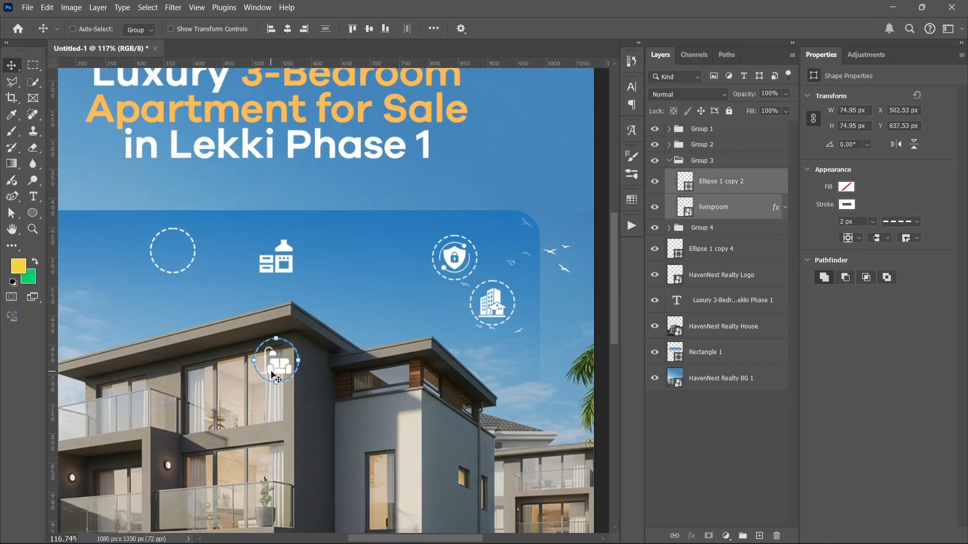
click(678, 160)
click(669, 160)
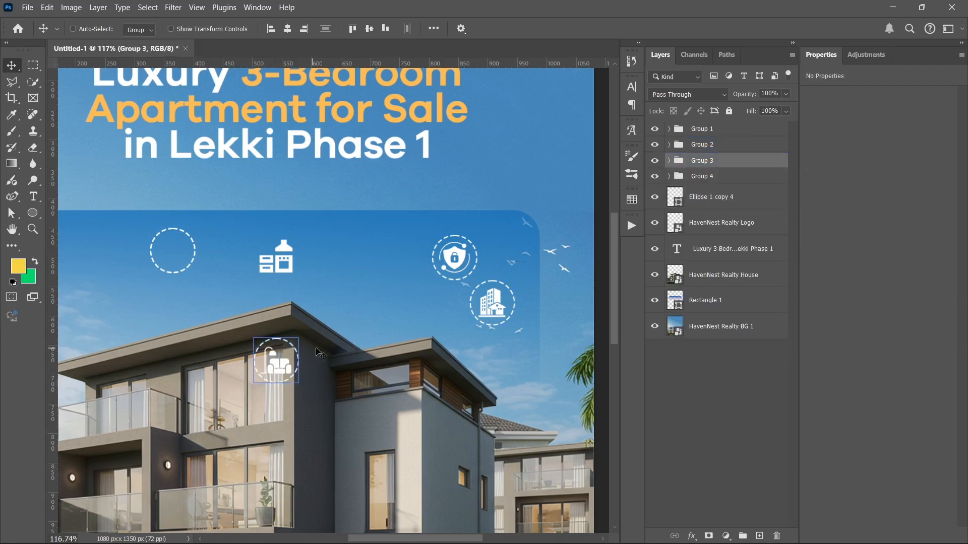
drag(301, 355, 381, 247)
Centre the kitchen icon and its dashed circle horizontally and vertically on the canvas, then move both to the left of the livingroom icon
click(665, 180)
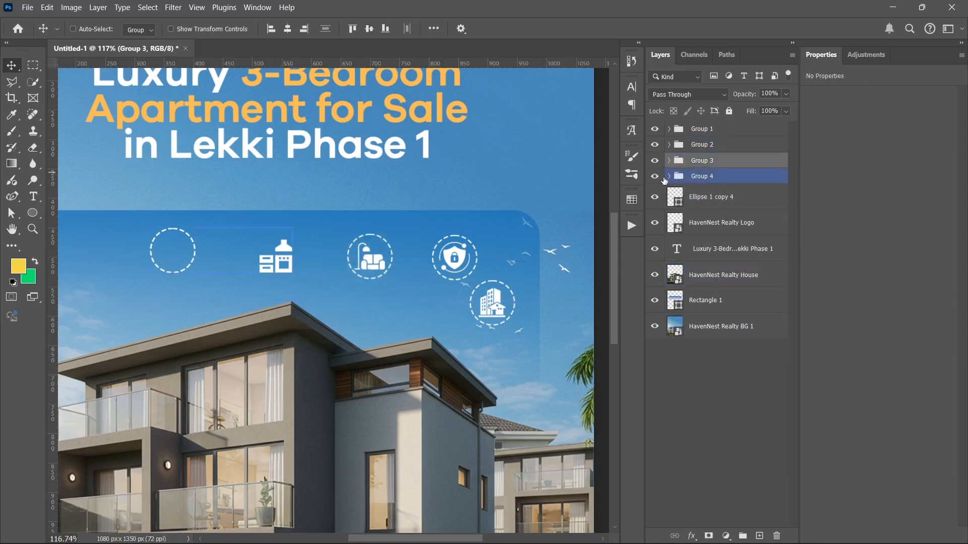
click(669, 176)
click(721, 197)
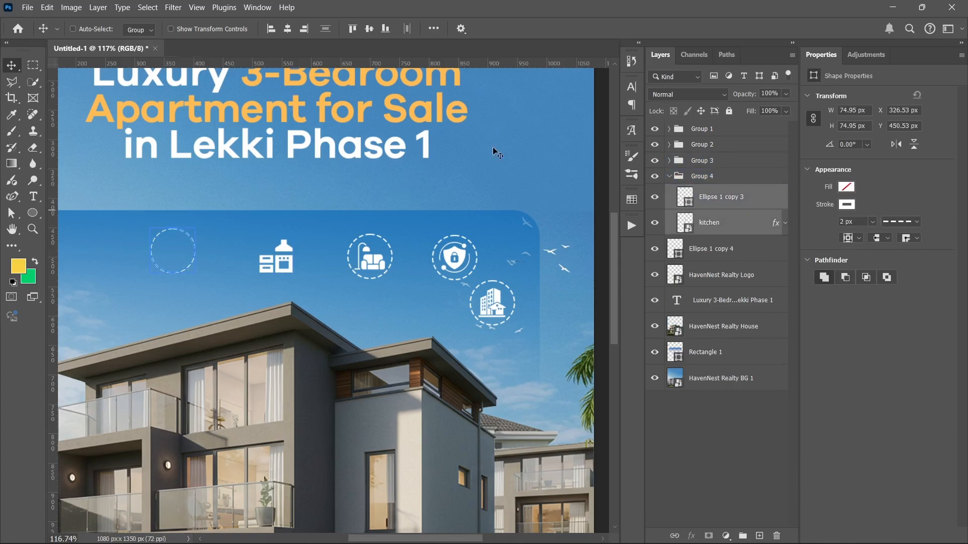
click(369, 30)
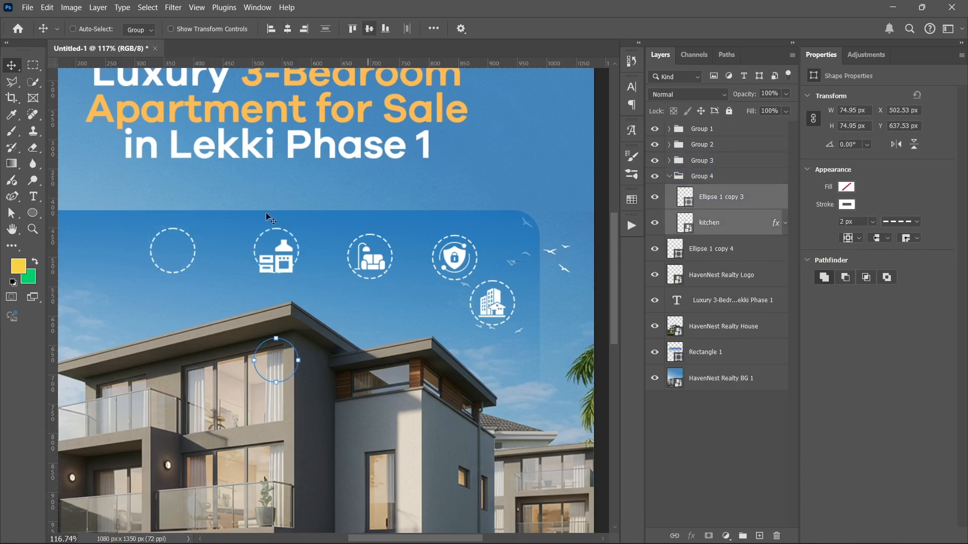
drag(269, 350, 271, 249)
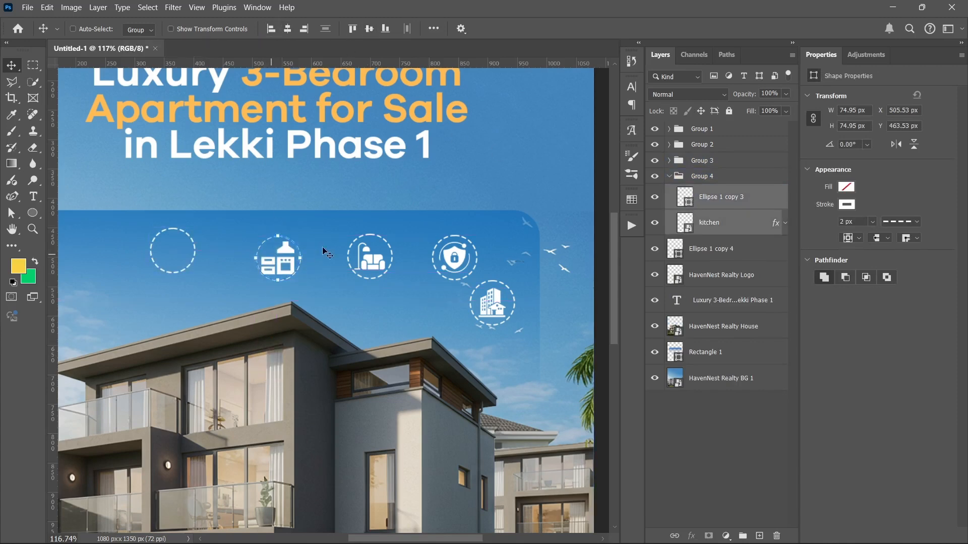
Delete the leftover fourth dashed circle copy and collapse the kitchen icon's group
click(700, 256)
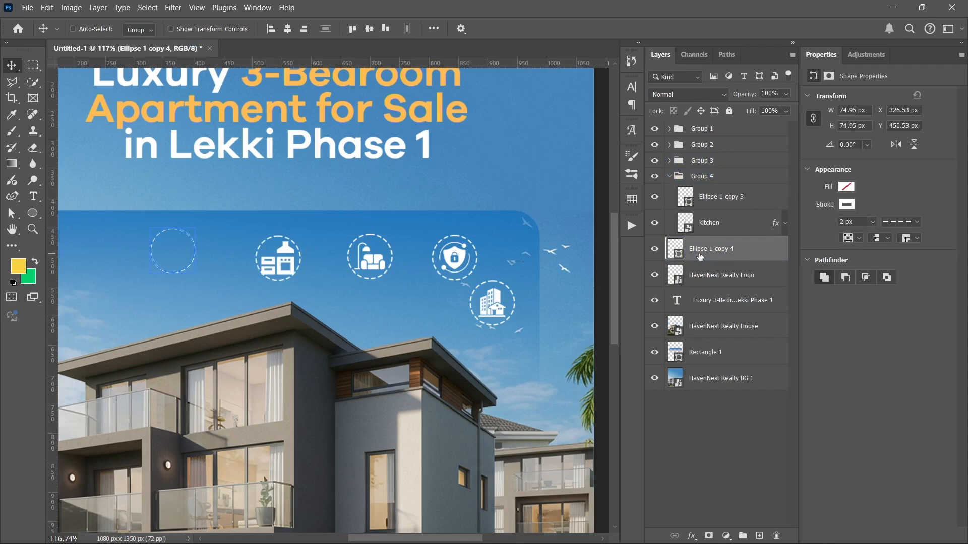
key(Delete)
click(669, 176)
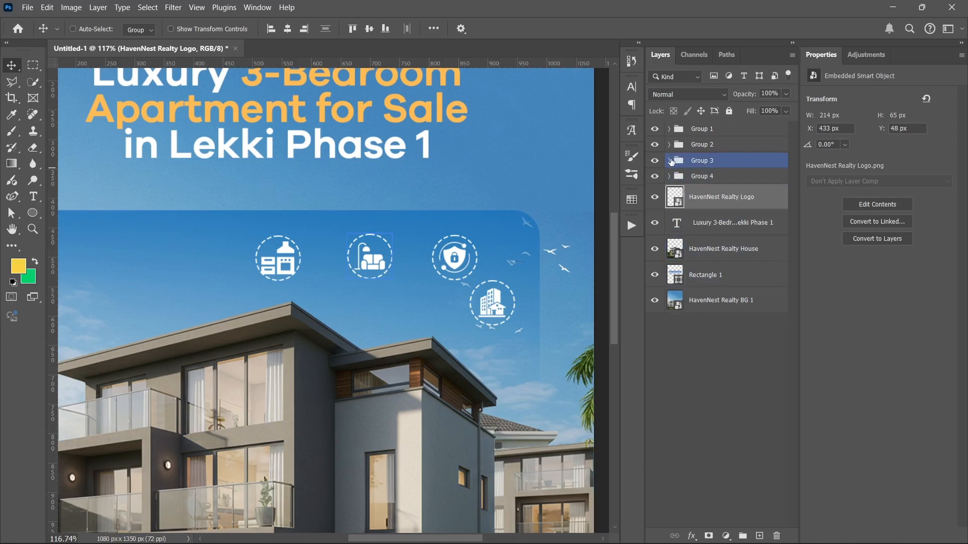
Delete the property icon from Group 2, leaving only its dashed circle in the group
click(656, 161)
click(656, 160)
click(655, 144)
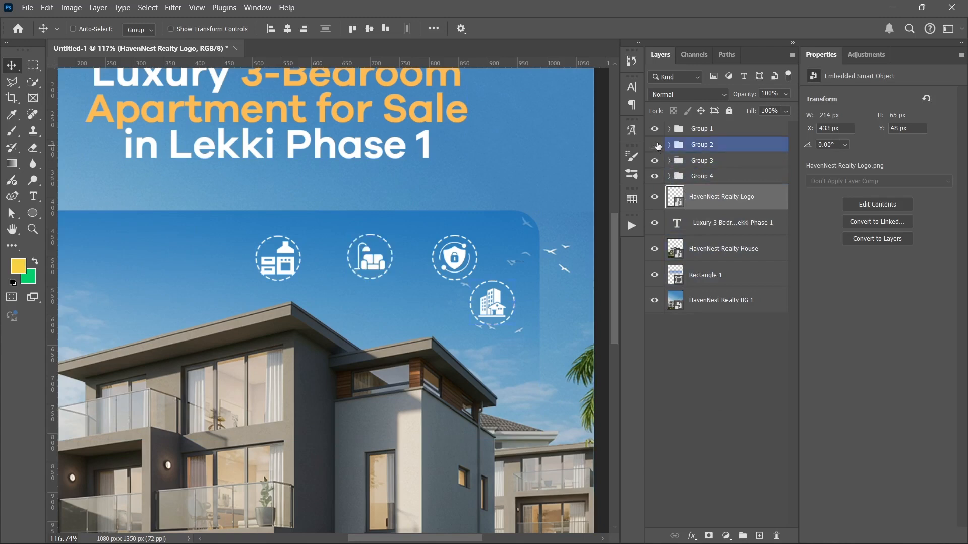
click(655, 144)
click(668, 145)
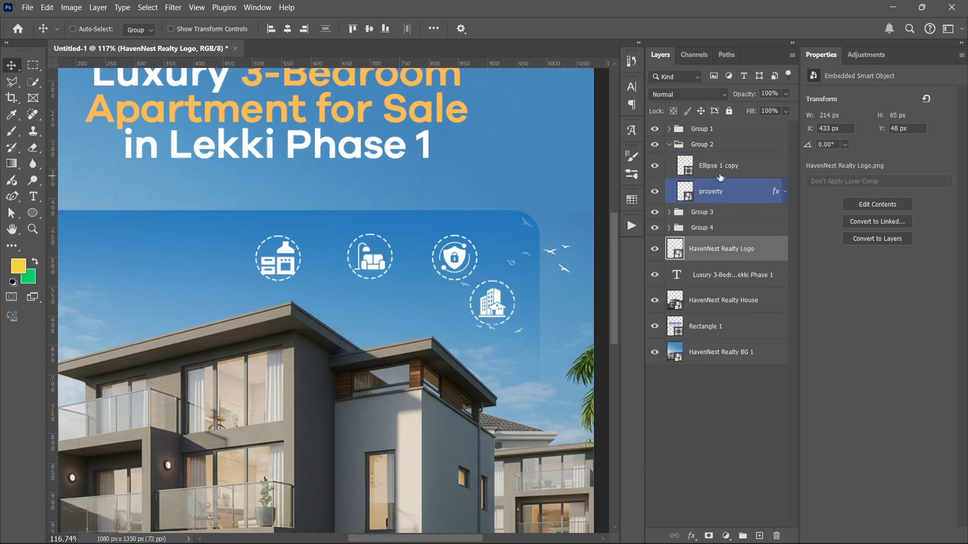
click(718, 166)
click(717, 193)
key(Delete)
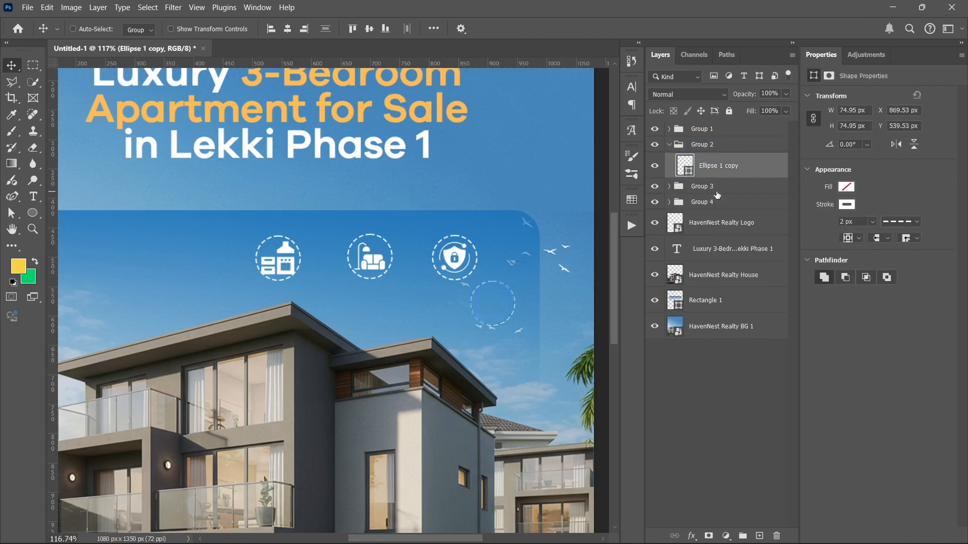
Place the bed image from the HavenNest Realty Assets folder in Group 2, scaled to about 29% over the empty dashed circle
click(407, 533)
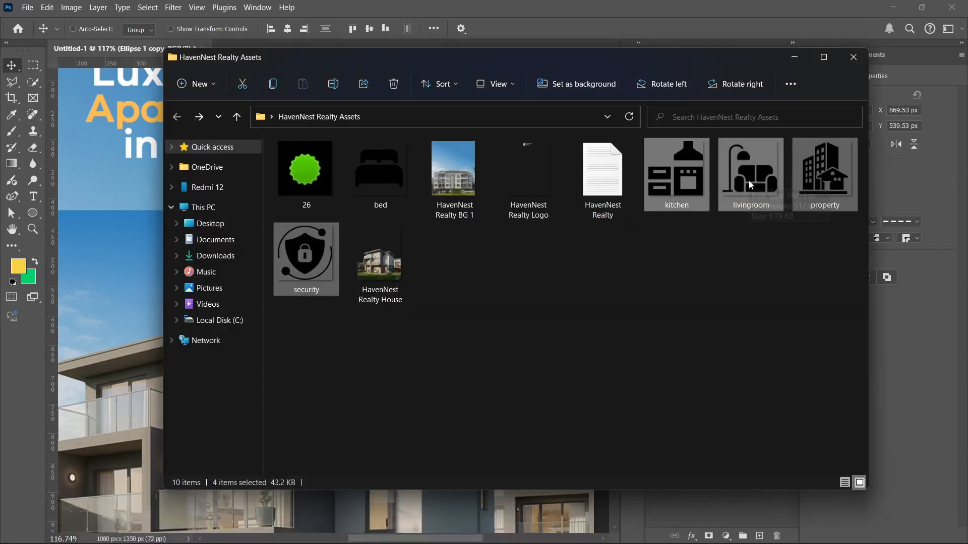
drag(413, 176, 126, 254)
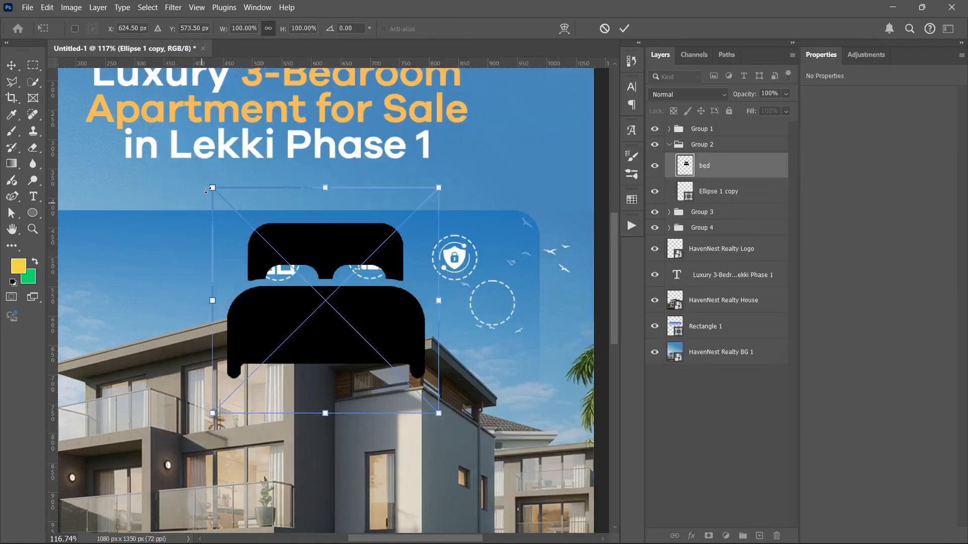
drag(212, 188, 468, 323)
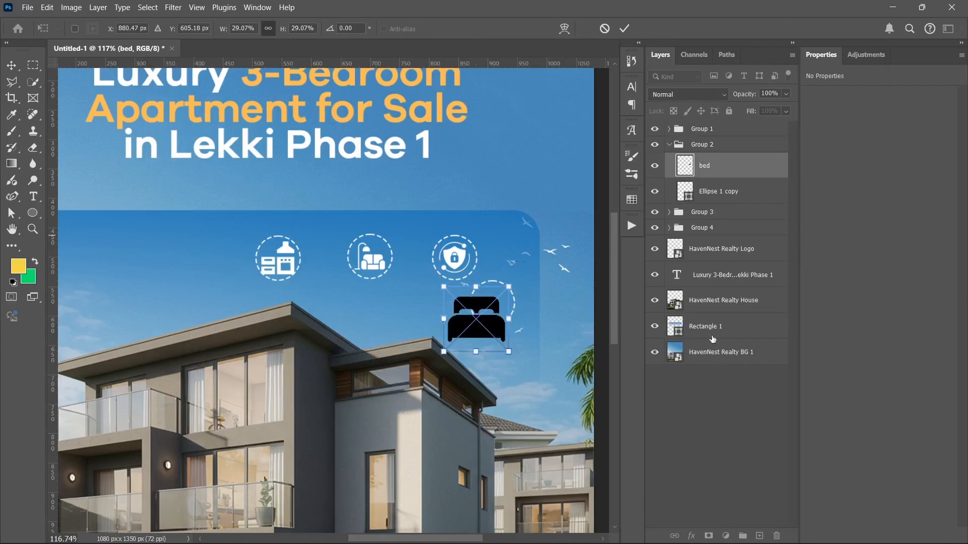
click(631, 29)
Apply a white Color Overlay to the bed icon
click(692, 536)
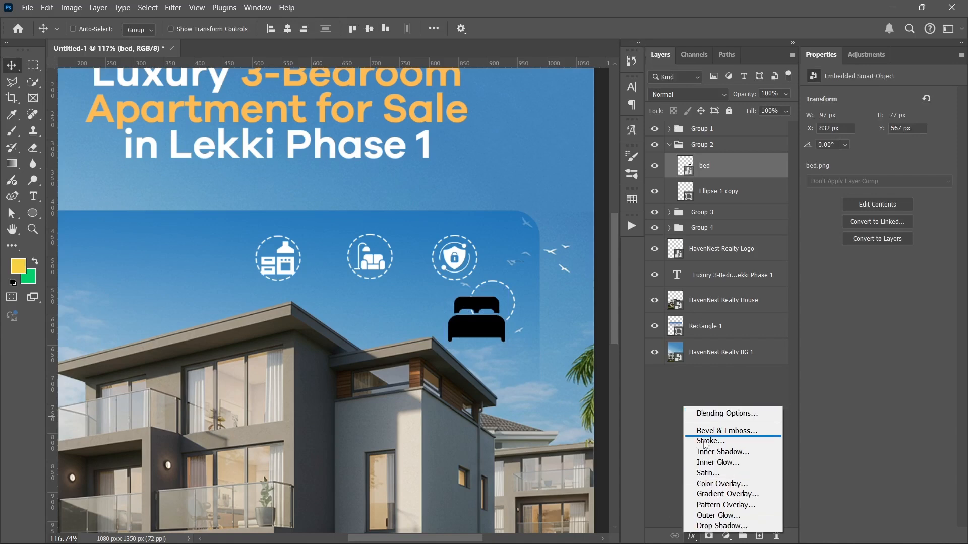
click(713, 484)
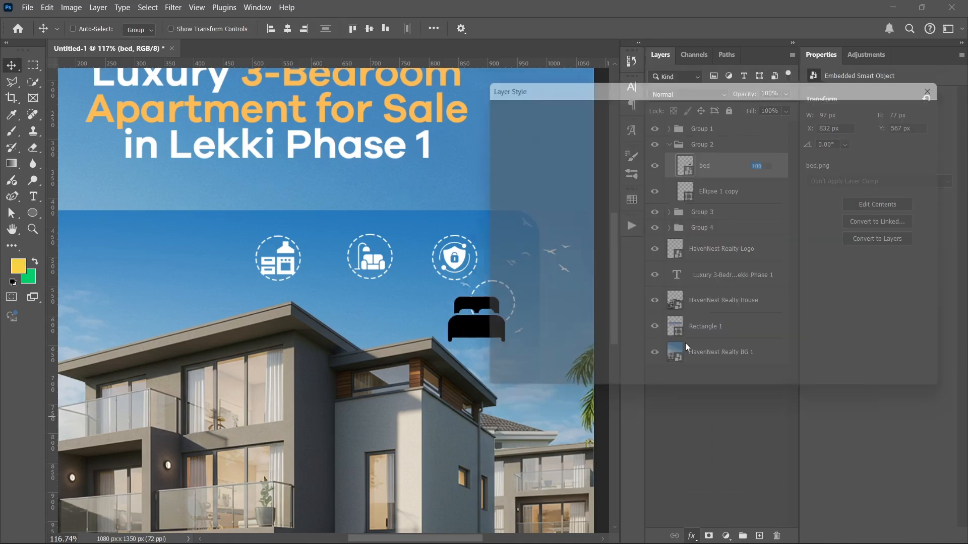
click(914, 104)
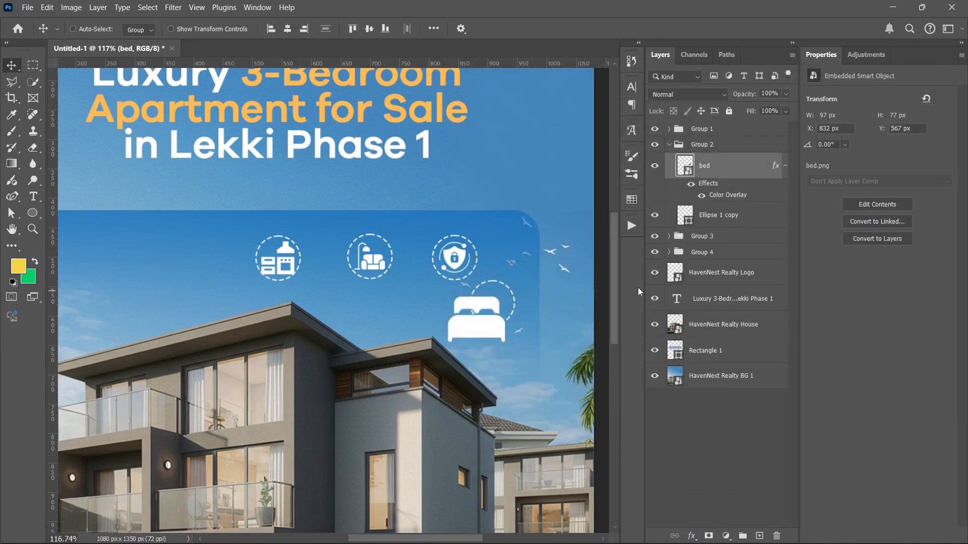
Centre the bed icon and its dashed circle horizontally and vertically on the canvas, and collapse the icon's effects list
click(730, 217)
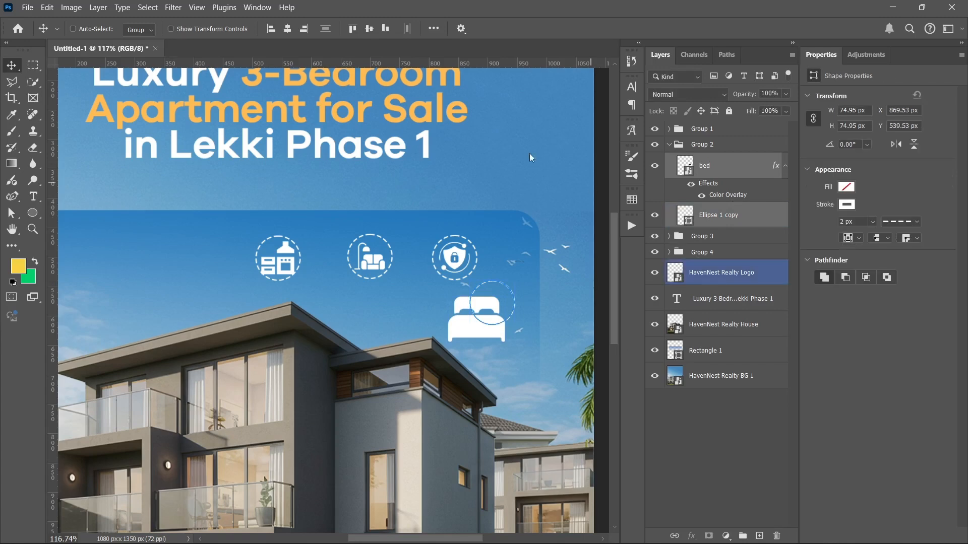
click(288, 29)
click(369, 28)
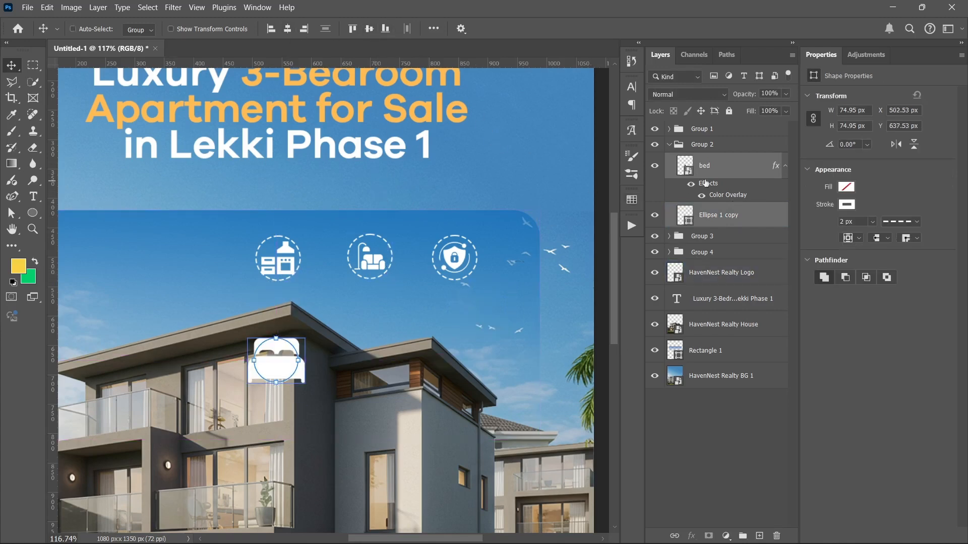
click(785, 167)
Scale the bed icon down from its centre to about 45 by 35 px so it fits inside the dashed circle
click(749, 174)
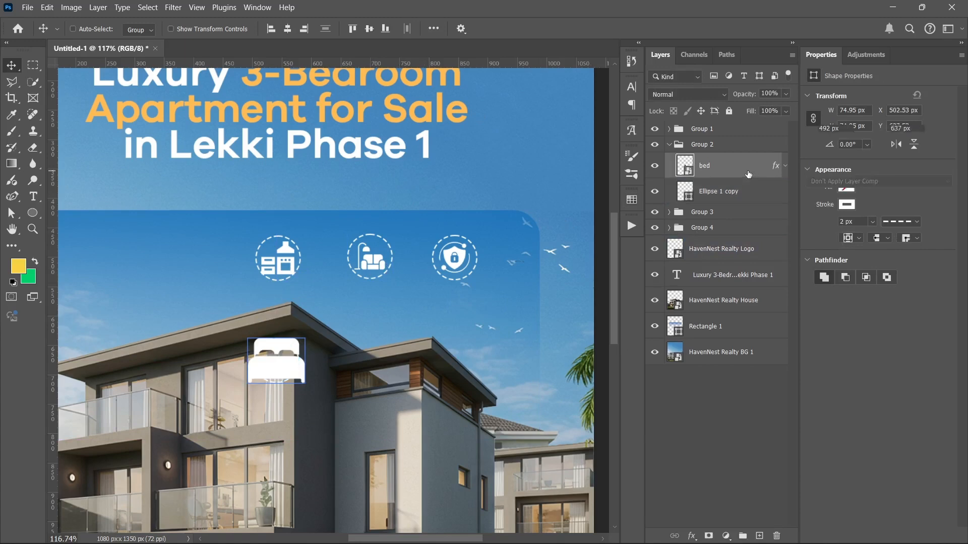
key(ctrl+t)
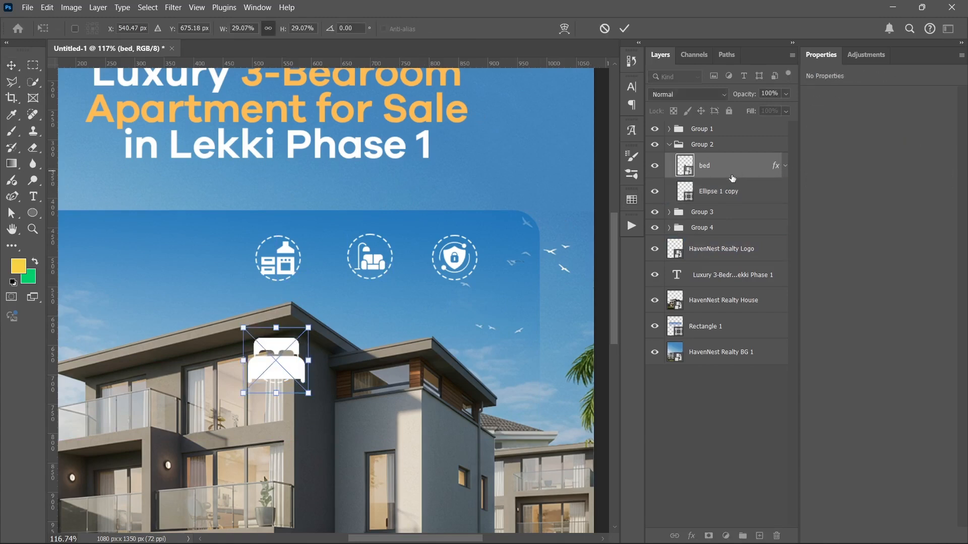
drag(238, 323, 258, 344)
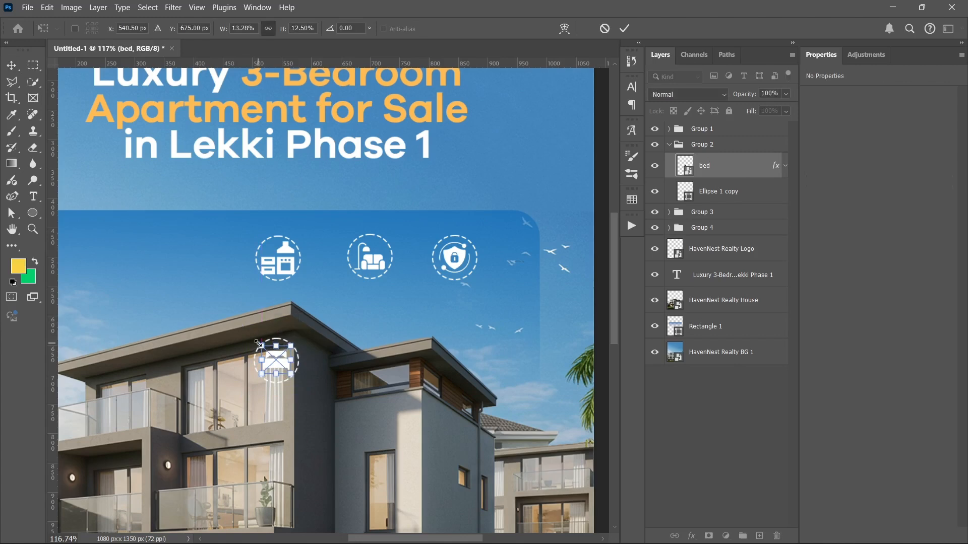
key(ctrl+z)
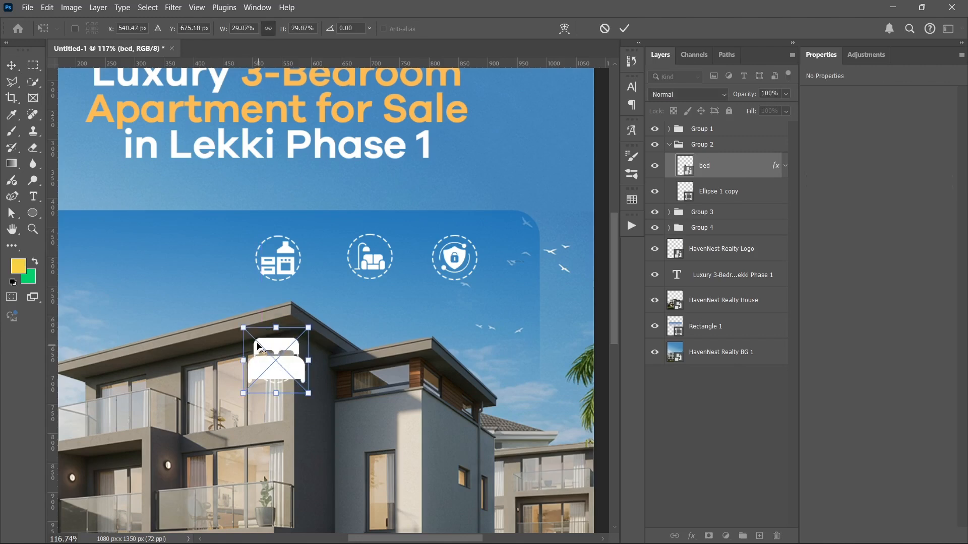
drag(241, 320, 256, 346)
key(Return)
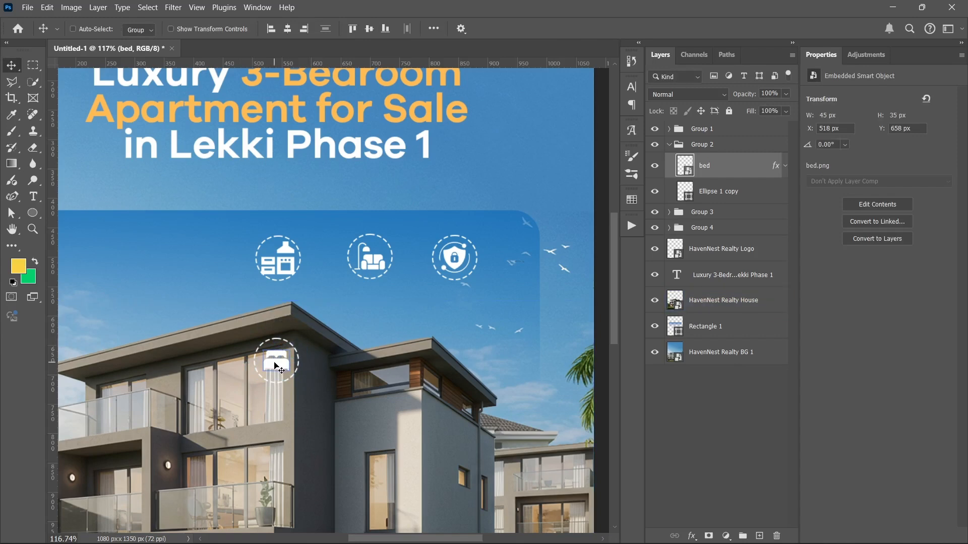
Collapse the bed icon's group and move it onto the blue panel, well to the left of the kitchen icon
click(672, 147)
click(669, 146)
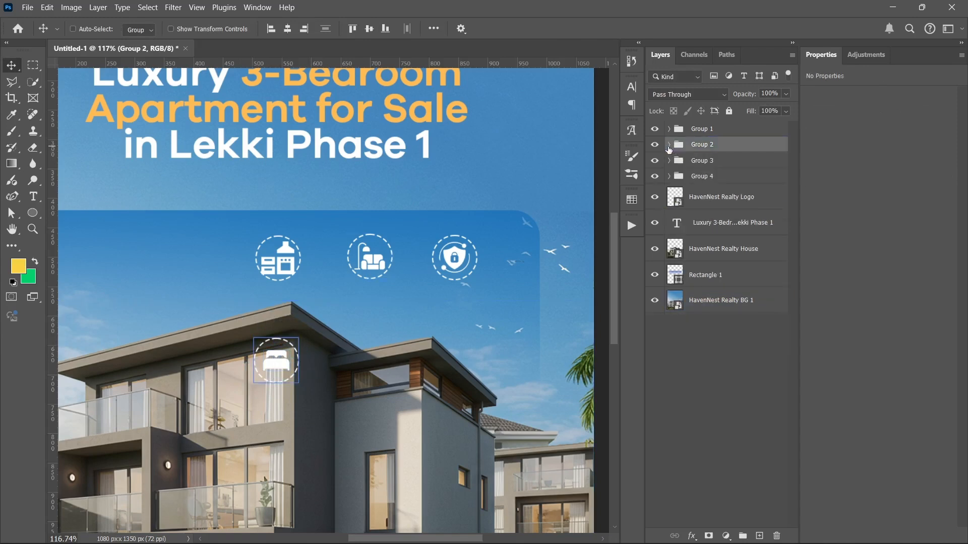
ctrl+click(287, 296)
scroll(275, 303, down, 3)
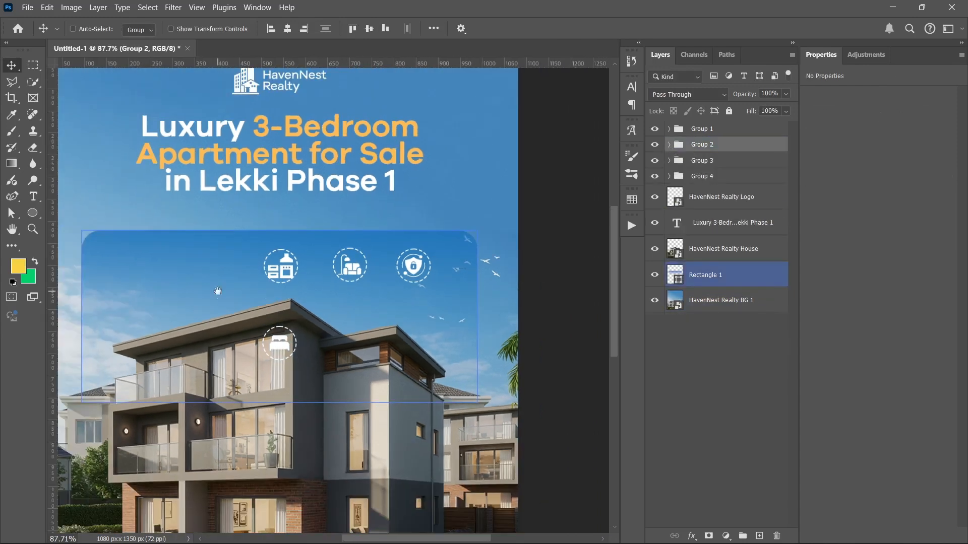
click(702, 174)
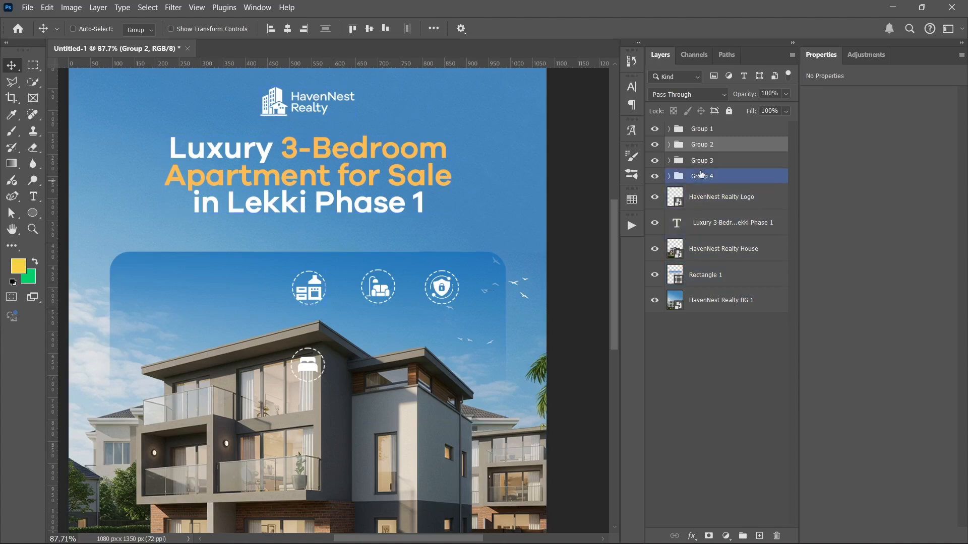
click(675, 167)
drag(301, 366, 169, 302)
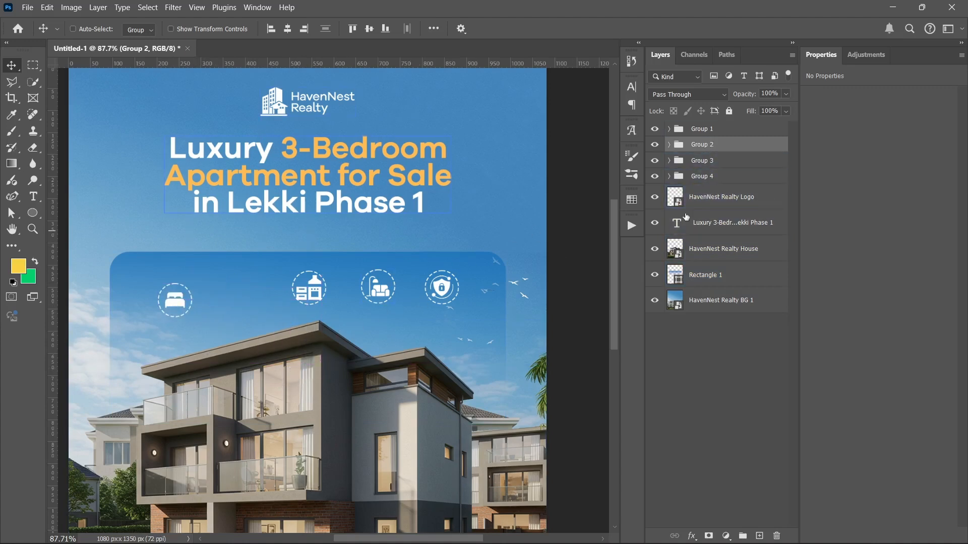
Rename the bed icon's group as 1 and the kitchen icon's group as 2, stacking group 2 directly below group 1
click(705, 148)
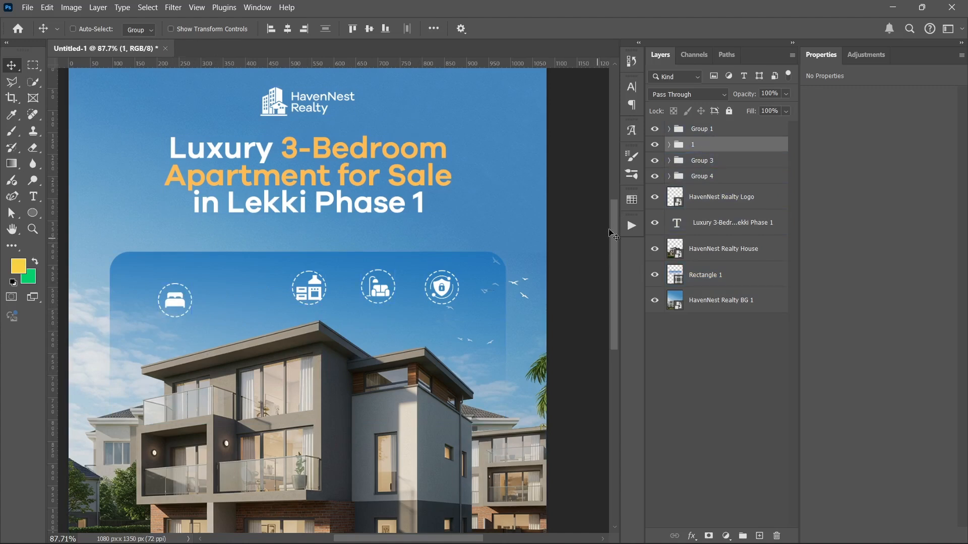
click(712, 135)
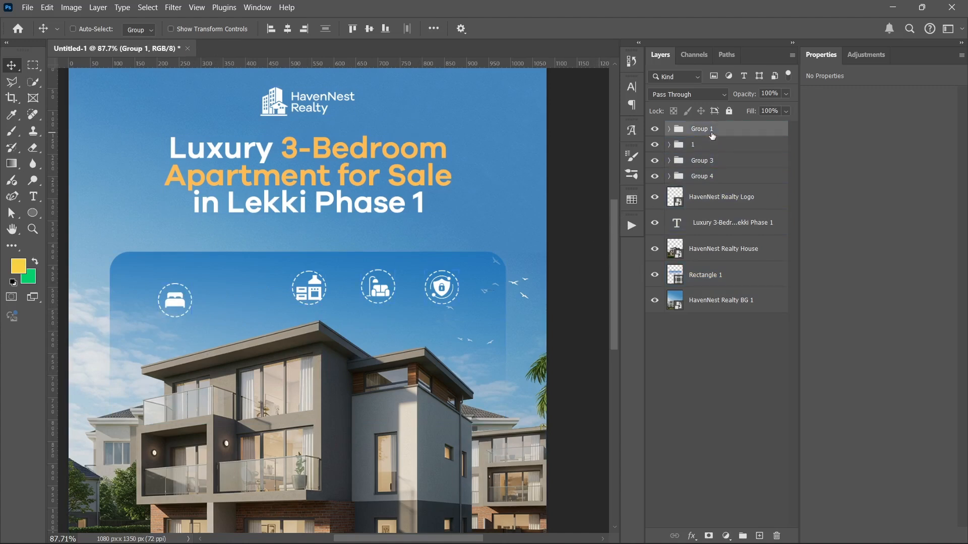
click(708, 163)
click(702, 179)
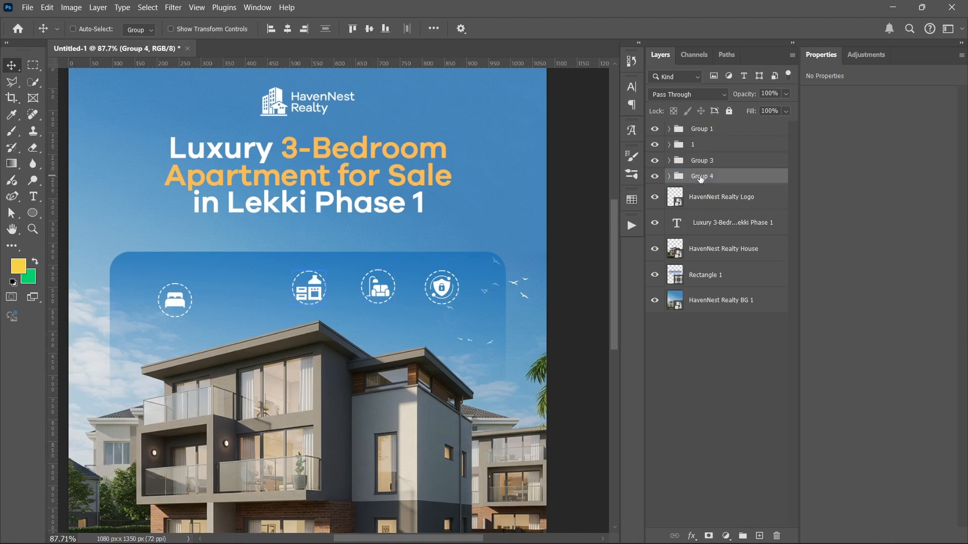
text(2)
key(Return)
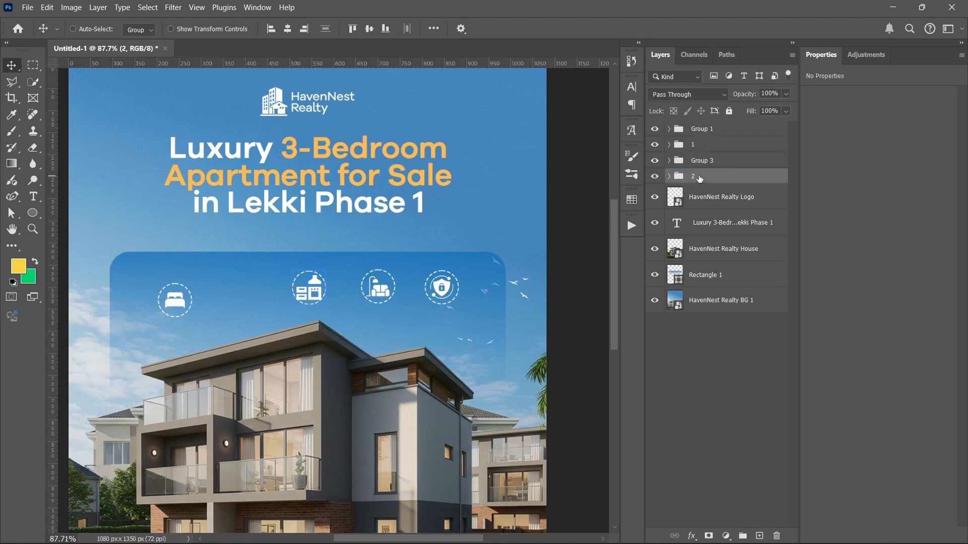
drag(700, 179, 693, 154)
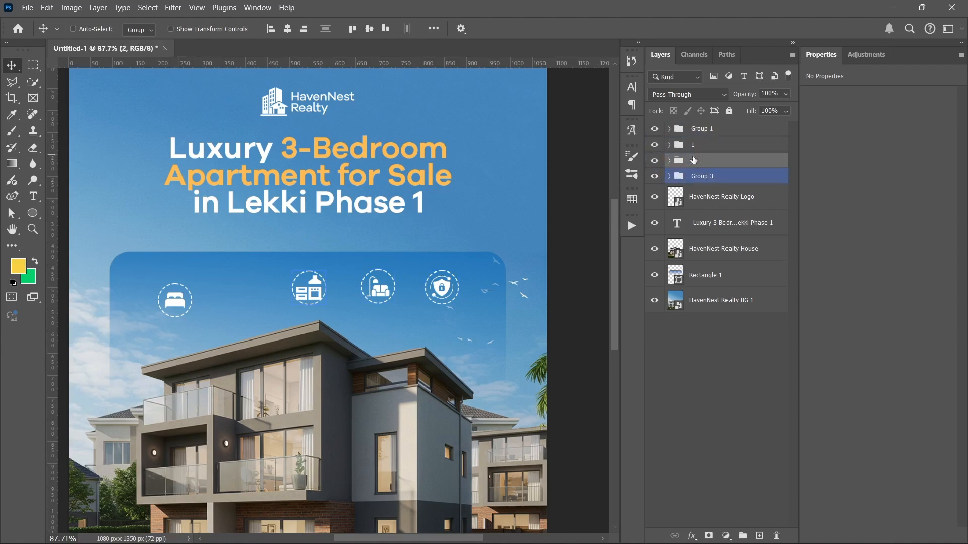
Rename the livingroom icon's group as 3, then move the security icon's group below it and rename that group as 4
click(696, 182)
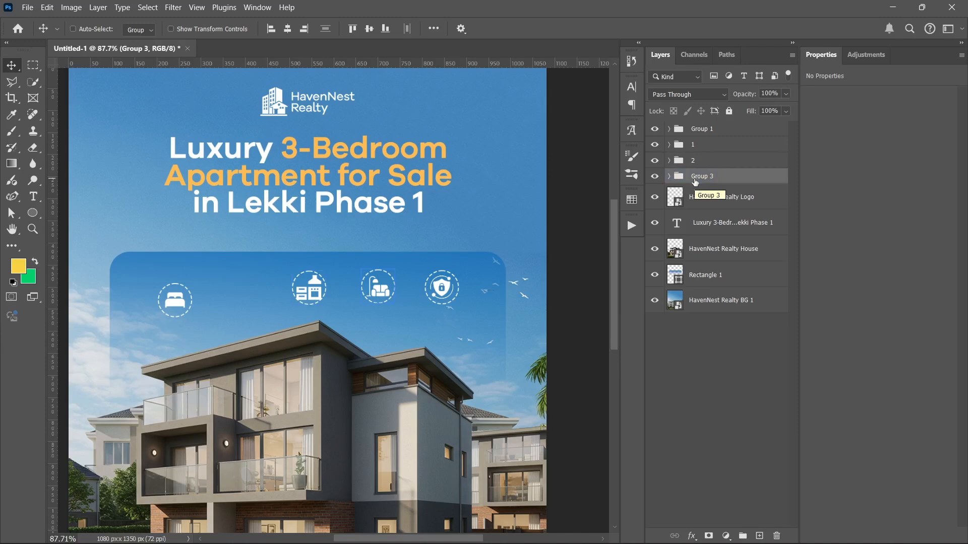
double_click(700, 177)
key(Return)
drag(695, 130, 694, 196)
double_click(700, 177)
key(Return)
Raise the bed icon's group level with the other icons and move the kitchen icon's group left, next to the bed
click(728, 135)
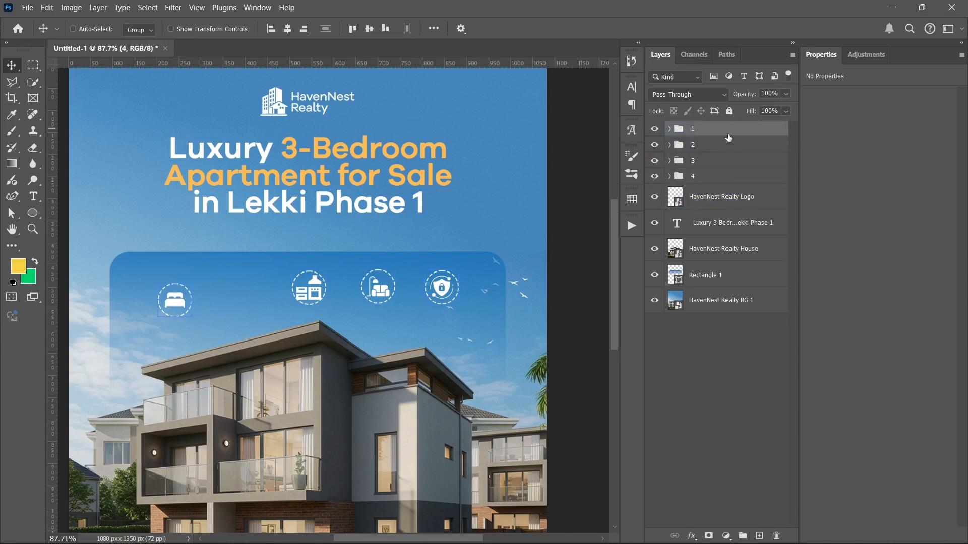
mouse_move(167, 305)
mouse_down()
mouse_move(161, 284)
mouse_move(159, 291)
mouse_up()
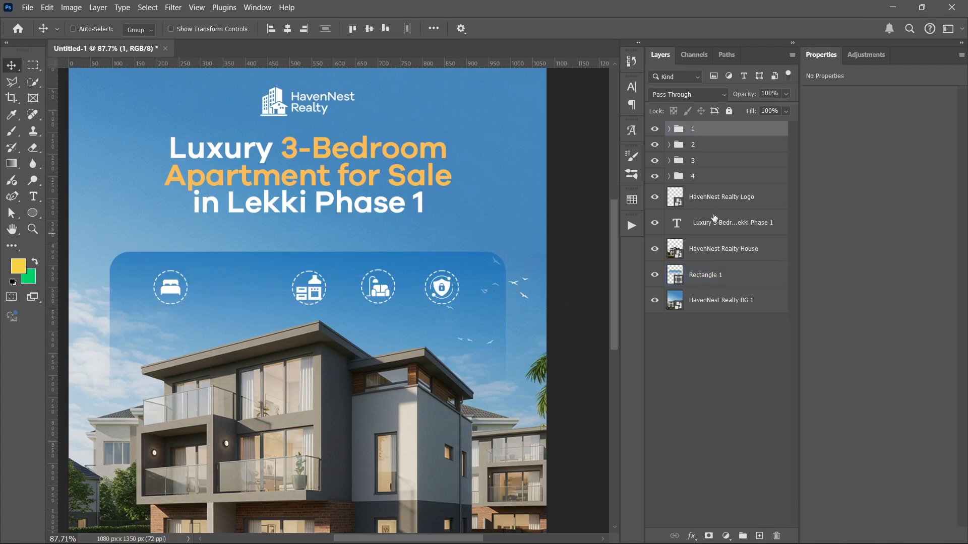
click(721, 198)
click(708, 149)
drag(319, 299, 245, 298)
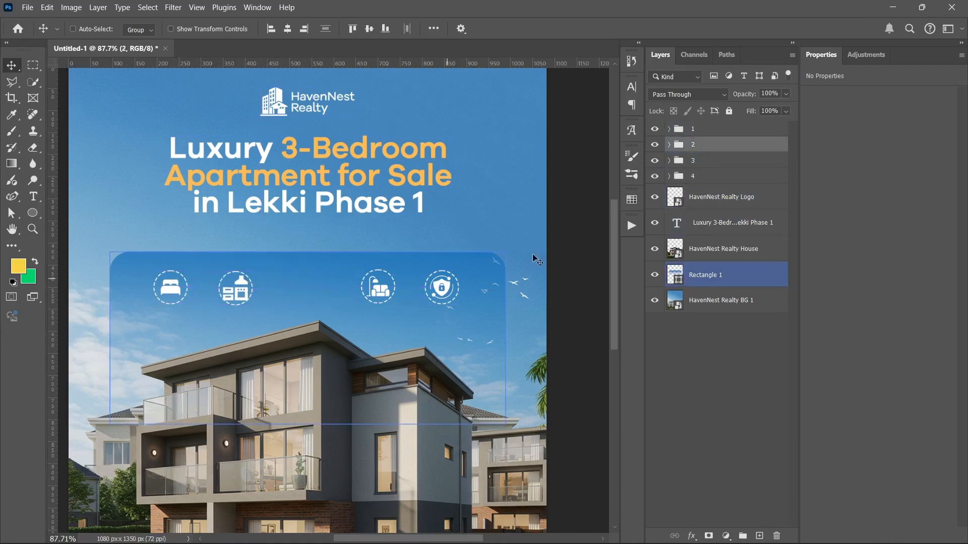
Shift the livingroom icon's group to the left and the security icon's group slightly right, staying in the icon row
click(707, 162)
drag(379, 295, 342, 293)
click(747, 177)
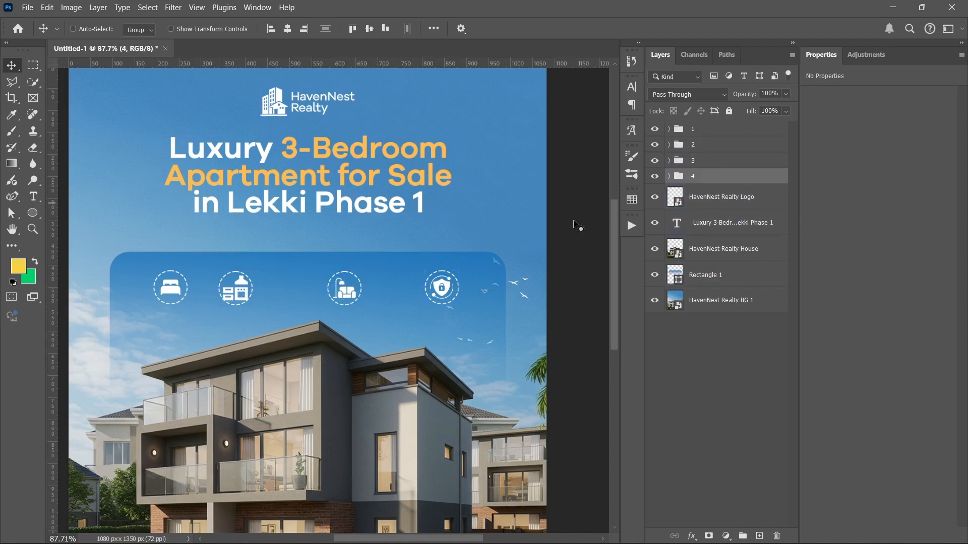
drag(443, 292, 453, 286)
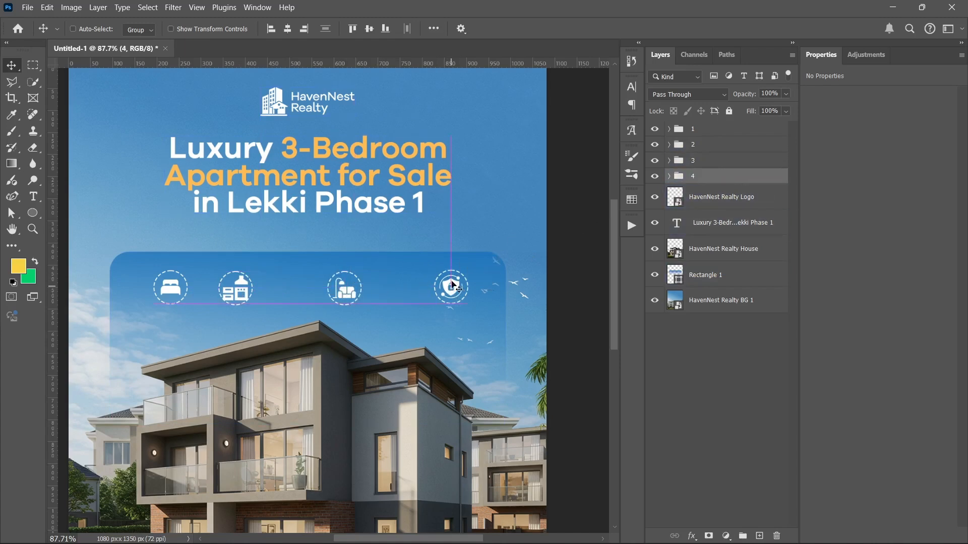
Distribute icon groups 1 to 4 evenly across the row horizontally, and leave all four groups selected
shift+click(724, 129)
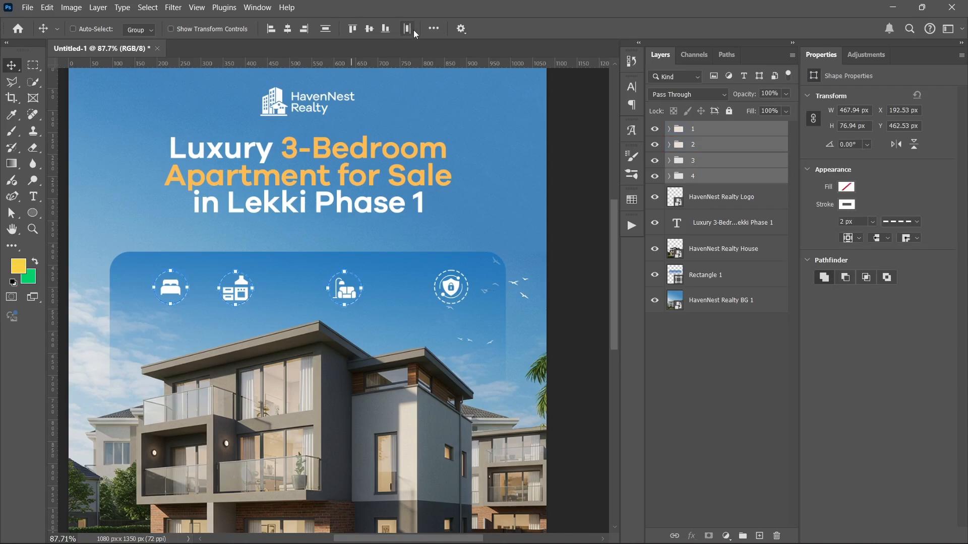
click(408, 28)
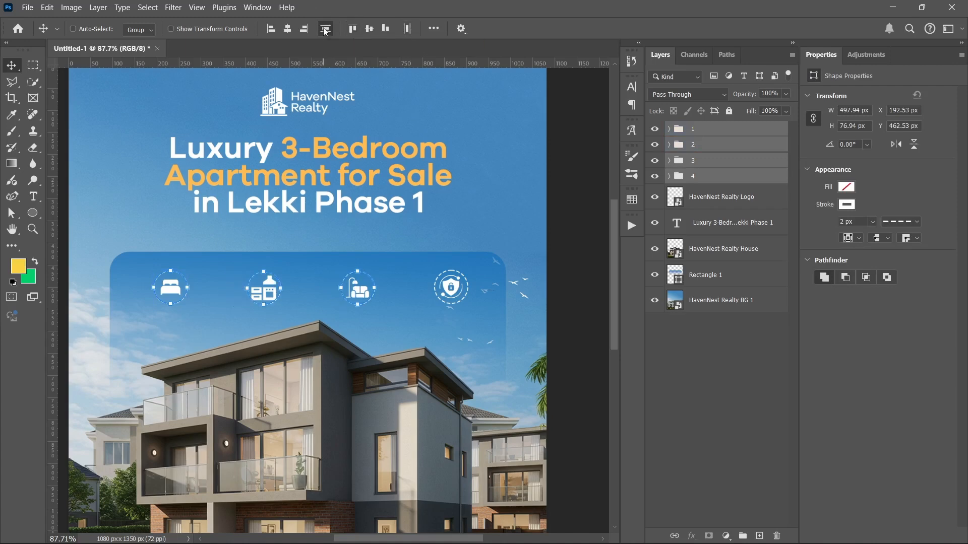
click(750, 384)
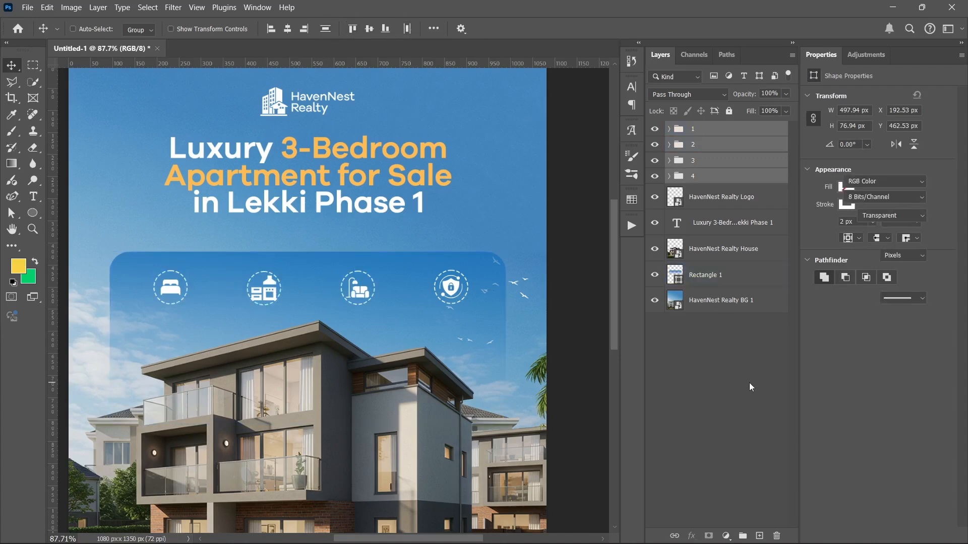
click(741, 129)
shift+click(711, 176)
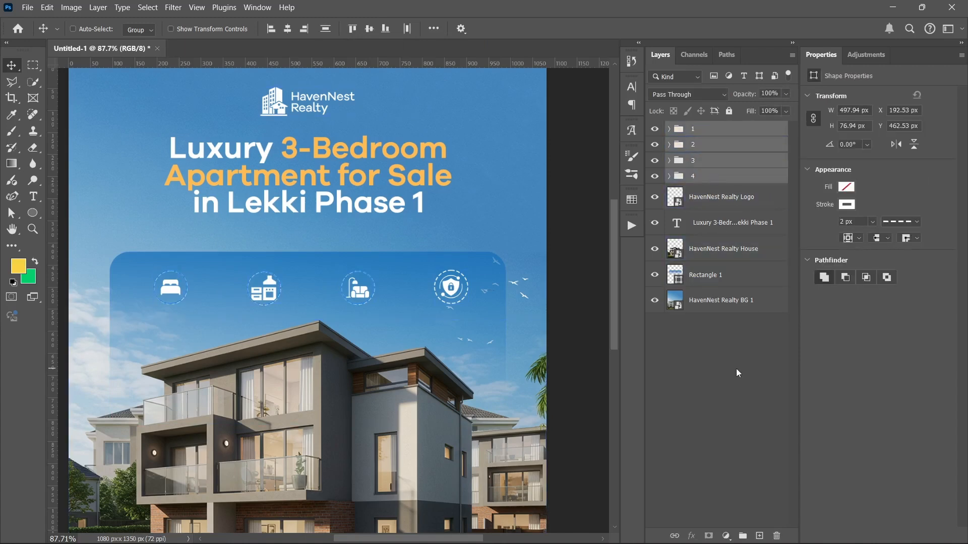
Nudge the four selected icon groups up slightly within the rounded blue rectangle, and deselect them
key(shift+Up)
key(shift+Up)
key(shift+Up)
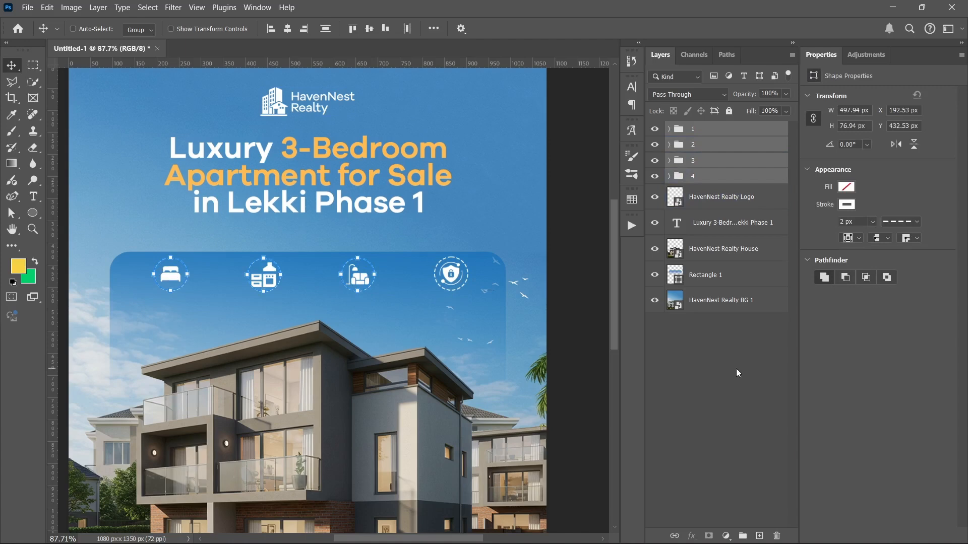
key(Down)
key(Down)
key(Down)
key(Down)
key(Down)
key(Down)
key(Down)
key(Down)
key(Down)
key(Down)
key(Down)
key(Down)
key(Down)
key(Down)
key(Down)
key(Down)
key(Down)
key(Down)
key(Down)
key(Down)
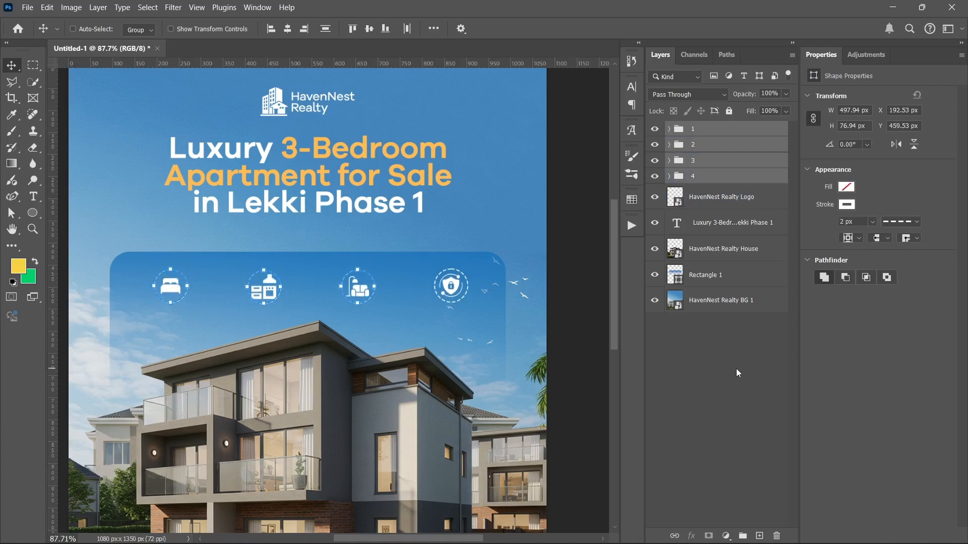
key(Up)
key(Up)
key(Up)
key(Up)
key(Up)
key(Up)
click(736, 368)
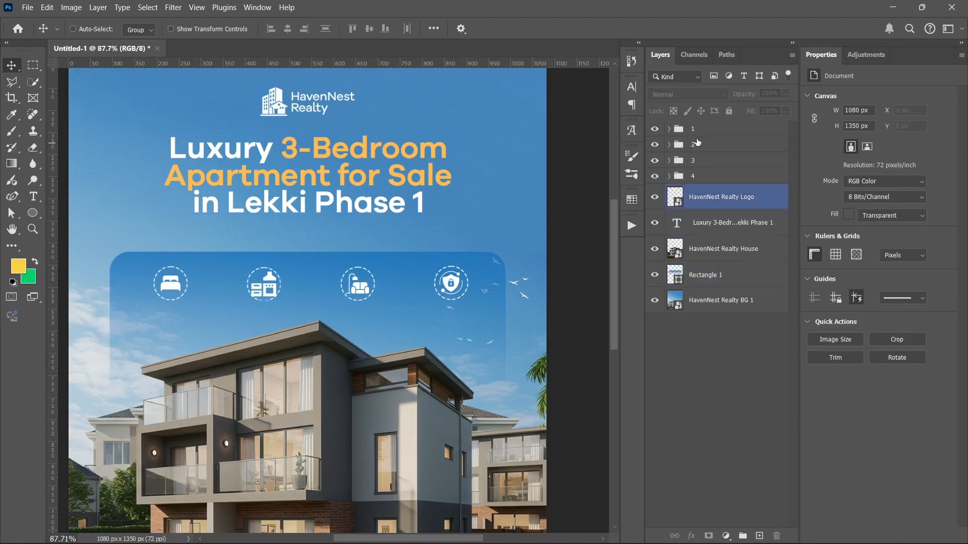
Select icon group 1, copy the text "Ensuite bedrooms" from HavenNest Realty.txt in Notepad, and return to Photoshop
click(668, 134)
click(669, 130)
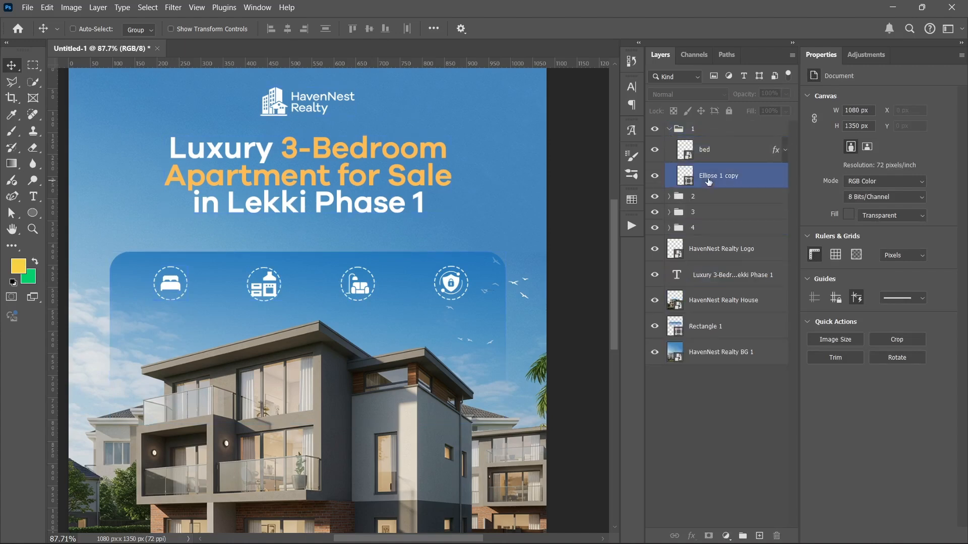
click(669, 130)
click(700, 133)
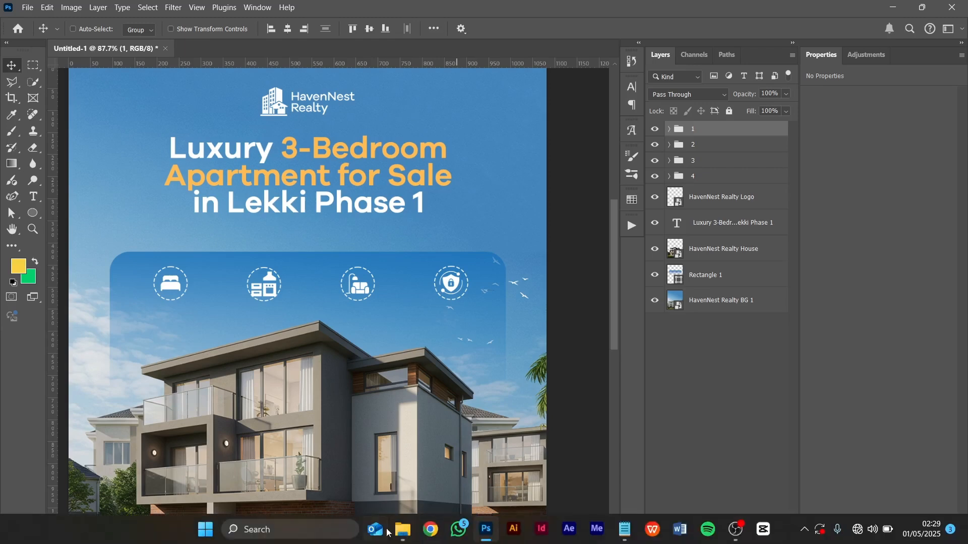
click(625, 531)
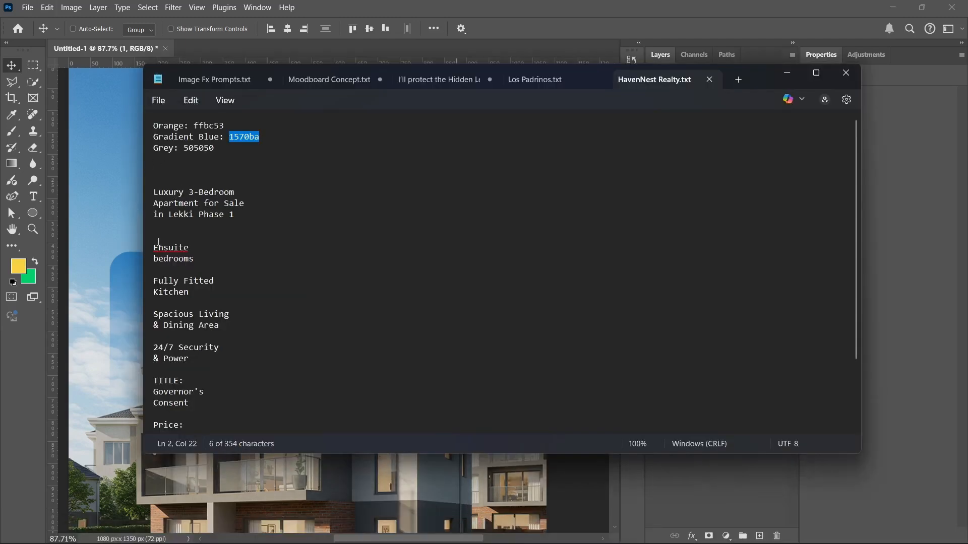
drag(148, 249, 185, 266)
right_click(183, 252)
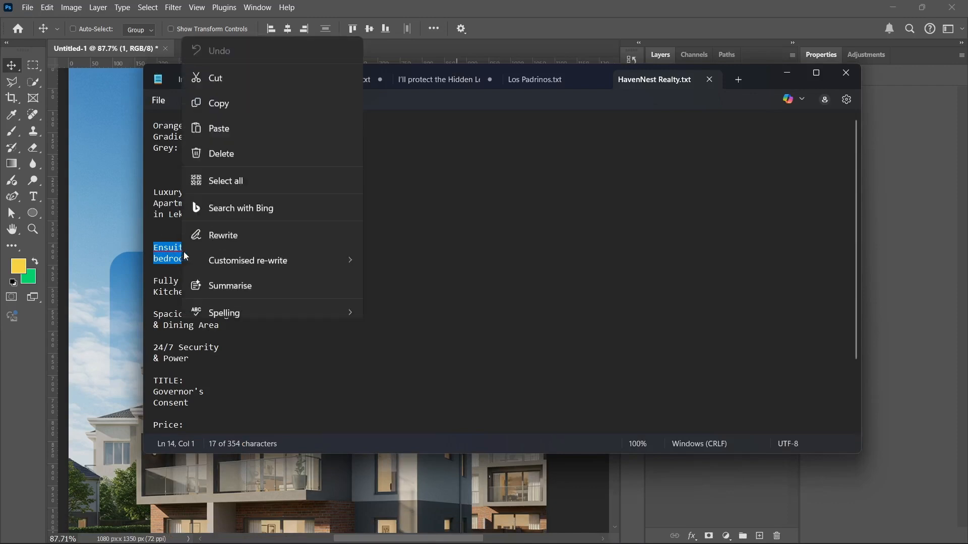
click(234, 72)
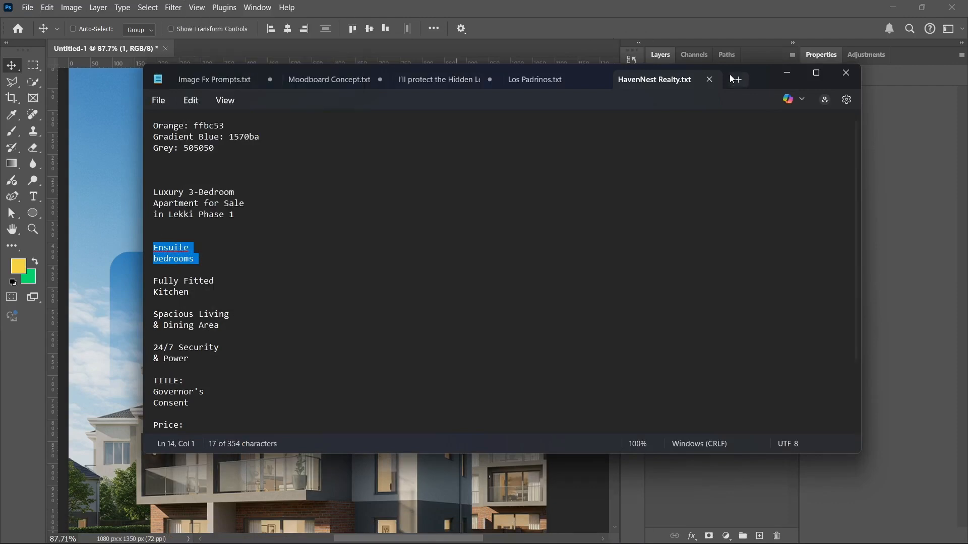
click(796, 74)
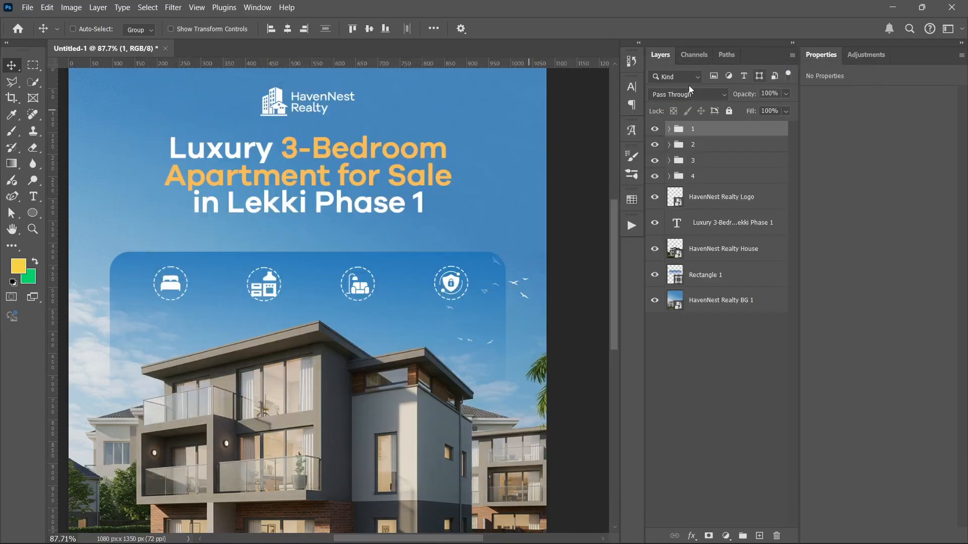
Add the copied text "Ensuite bedrooms" as a new text layer beneath the bed icon
click(33, 196)
scroll(154, 279, down, 1)
click(137, 283)
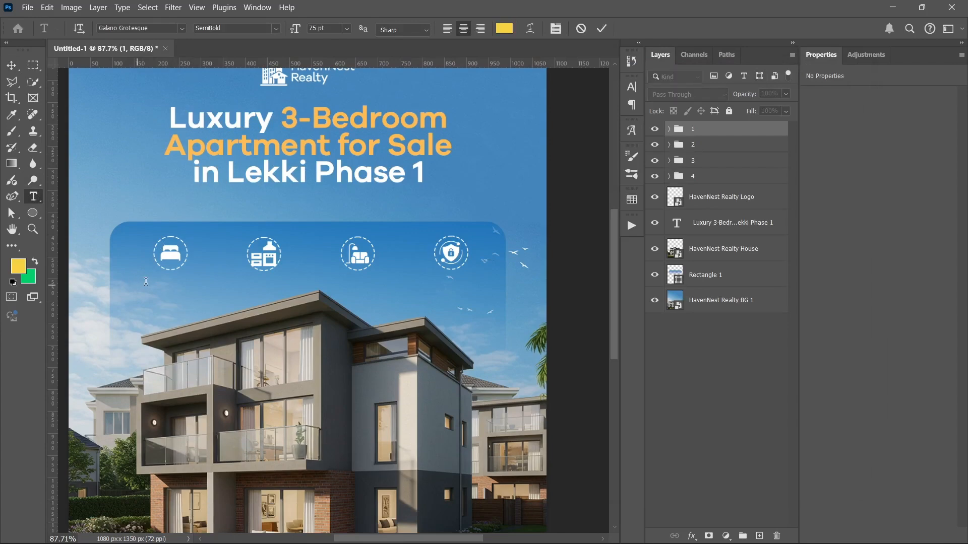
key(ctrl+v)
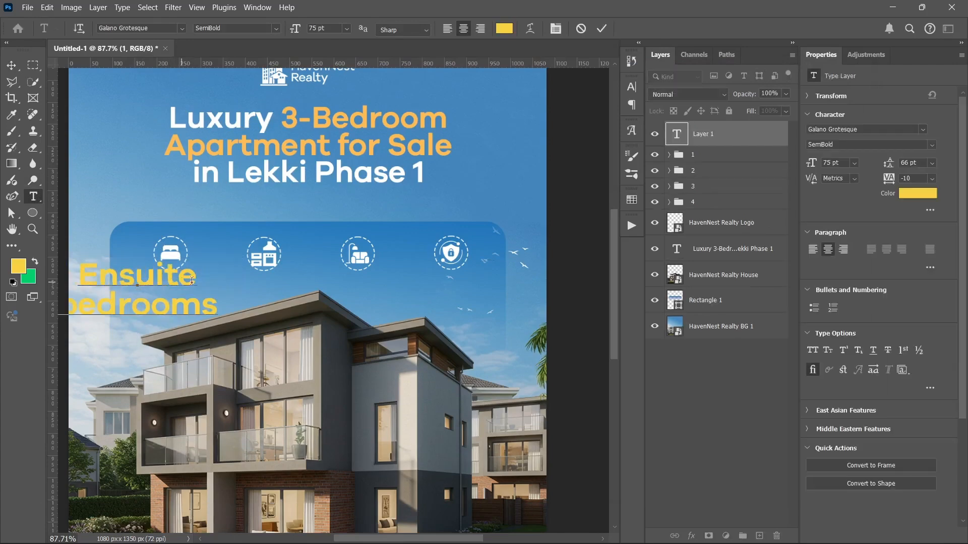
click(602, 29)
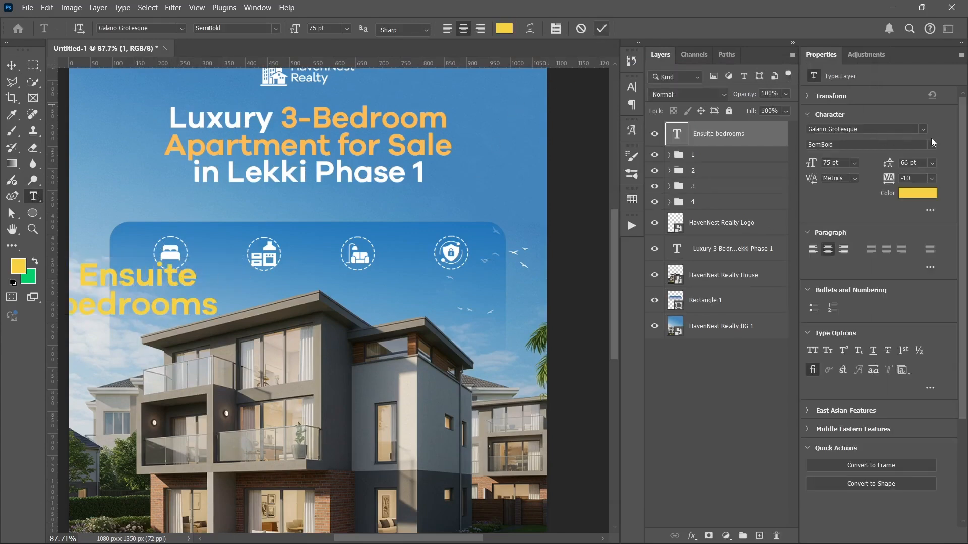
Set the "Ensuite bedrooms" text's font style to Galano Grotesque Regular
click(867, 145)
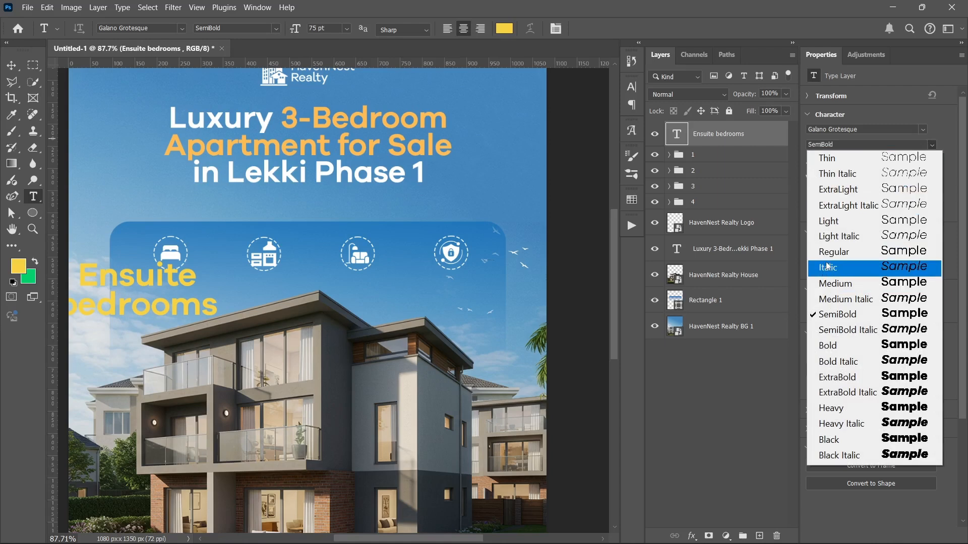
click(825, 267)
click(931, 146)
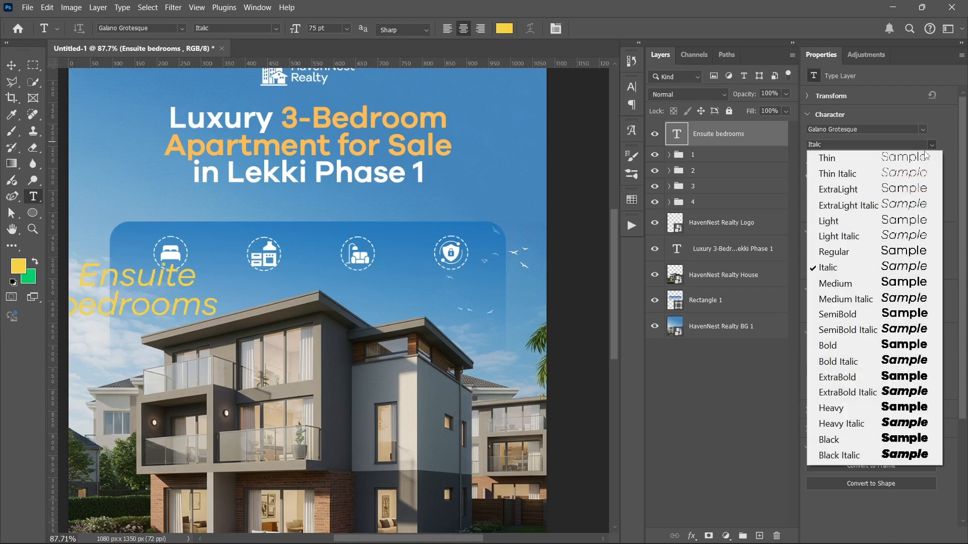
click(849, 257)
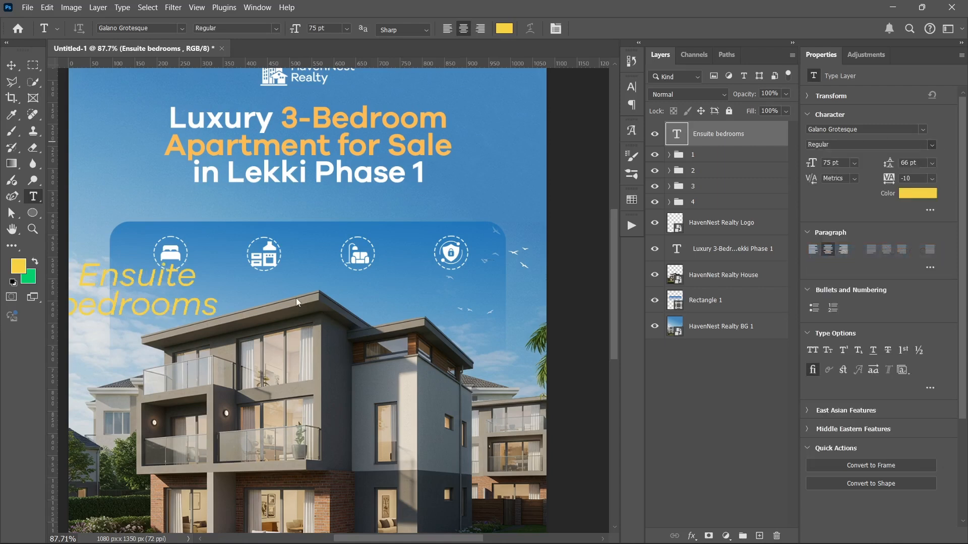
Scale the "Ensuite bedrooms" text down to about 38.6% and place it just below the bed icon
key(v)
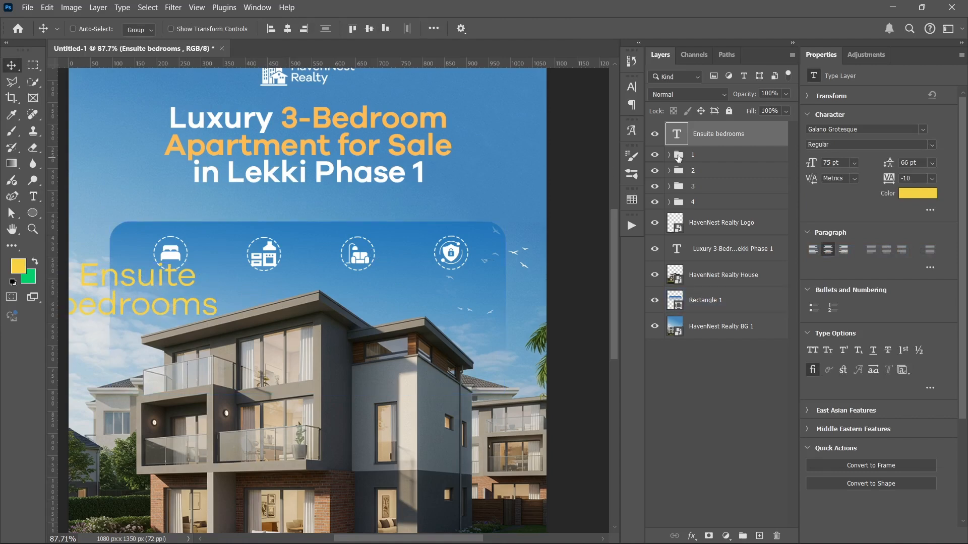
key(ctrl+t)
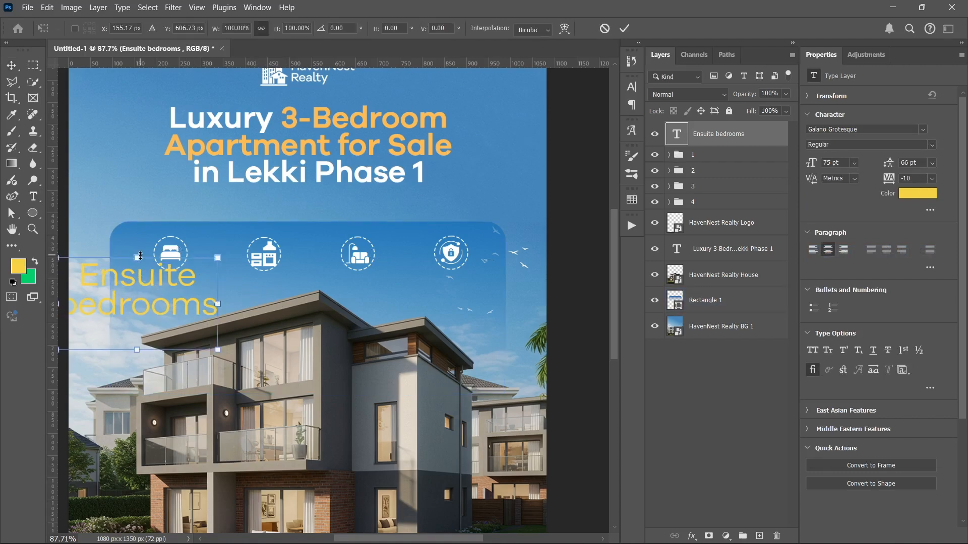
drag(140, 255, 203, 317)
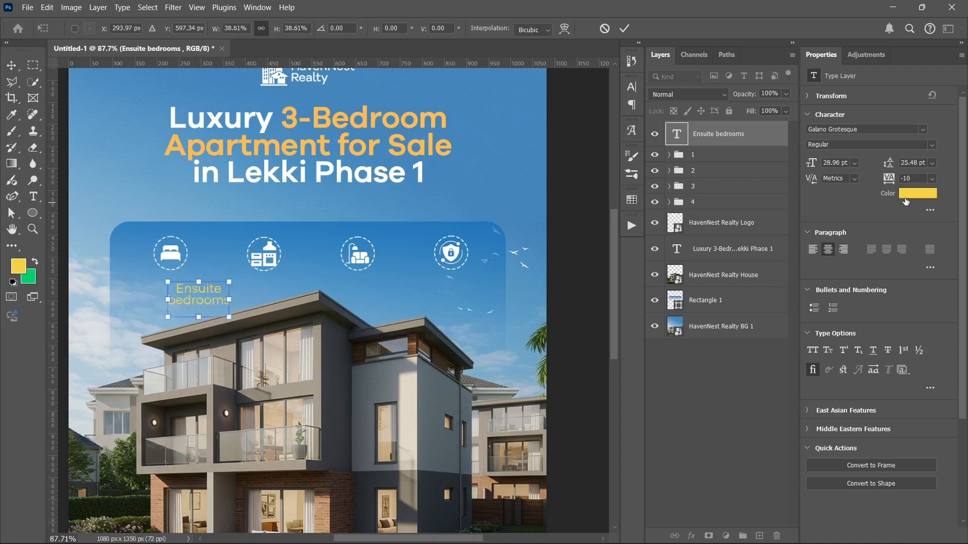
click(626, 31)
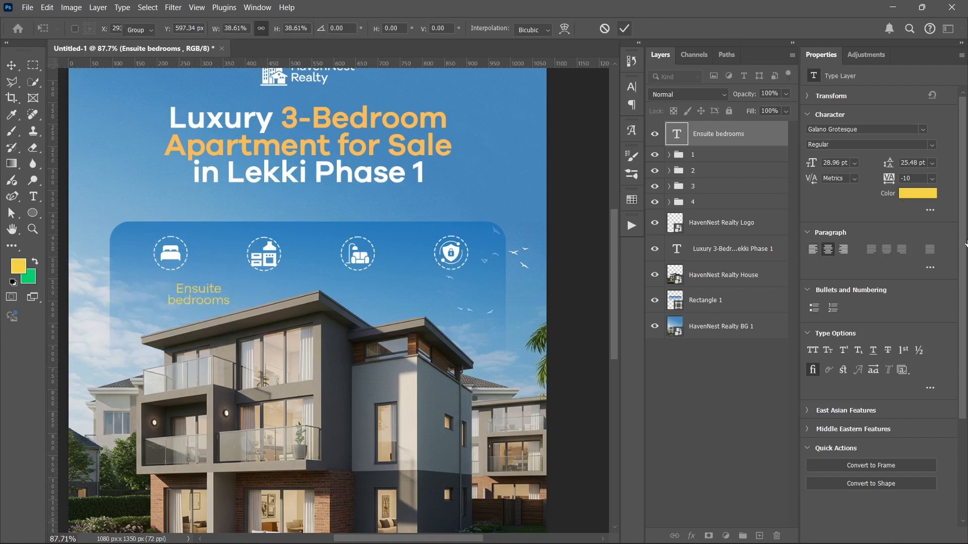
Change the "Ensuite bedrooms" text colour to white (ffffff)
click(918, 196)
drag(700, 325, 504, 200)
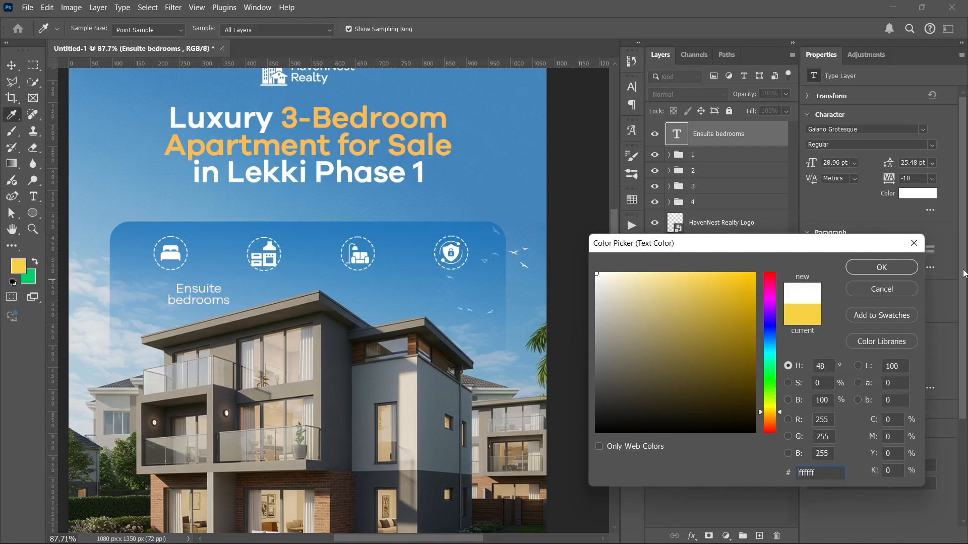
click(899, 272)
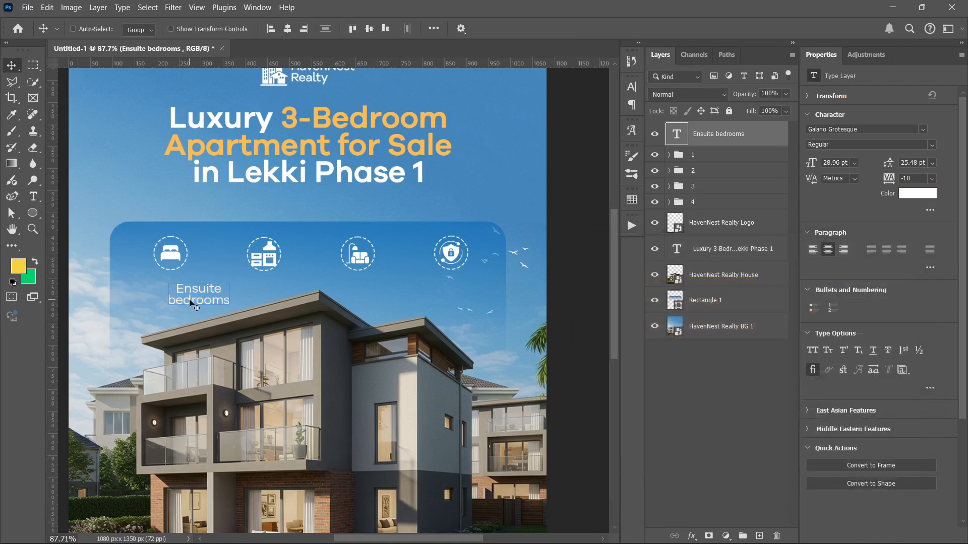
Centre the "Ensuite bedrooms" text under the bed icon, scale it to about 68.6% and move it slightly closer to the icon
scroll(151, 305, up, 6)
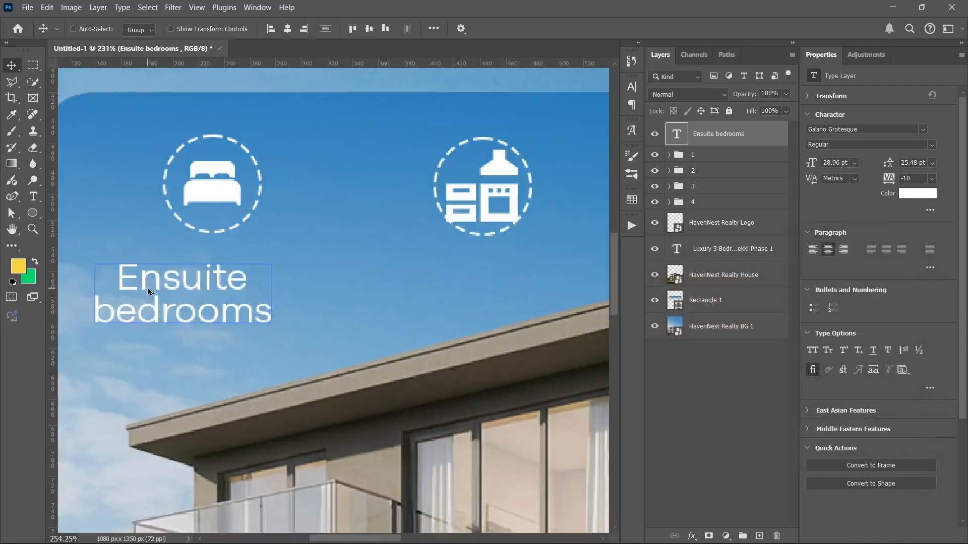
drag(150, 307, 291, 333)
key(ctrl+t)
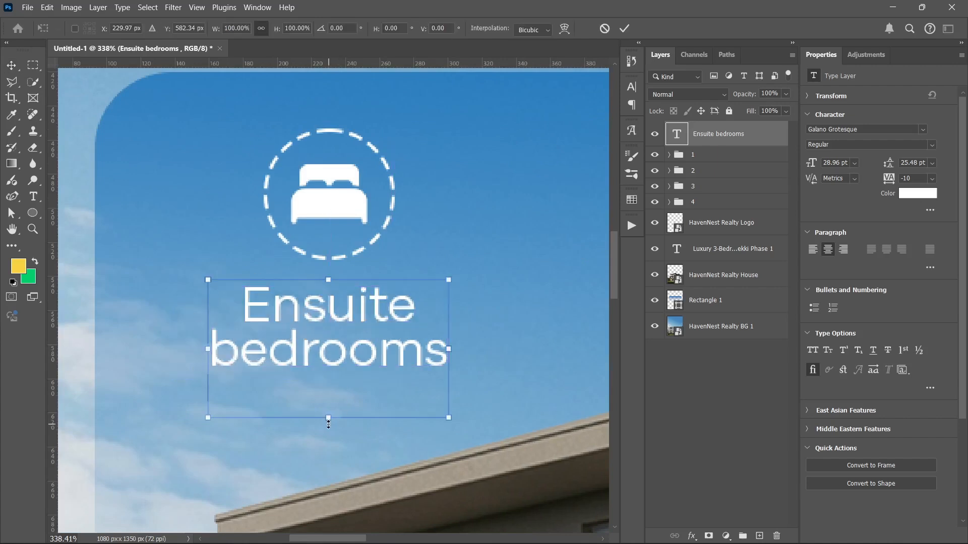
drag(328, 418, 328, 375)
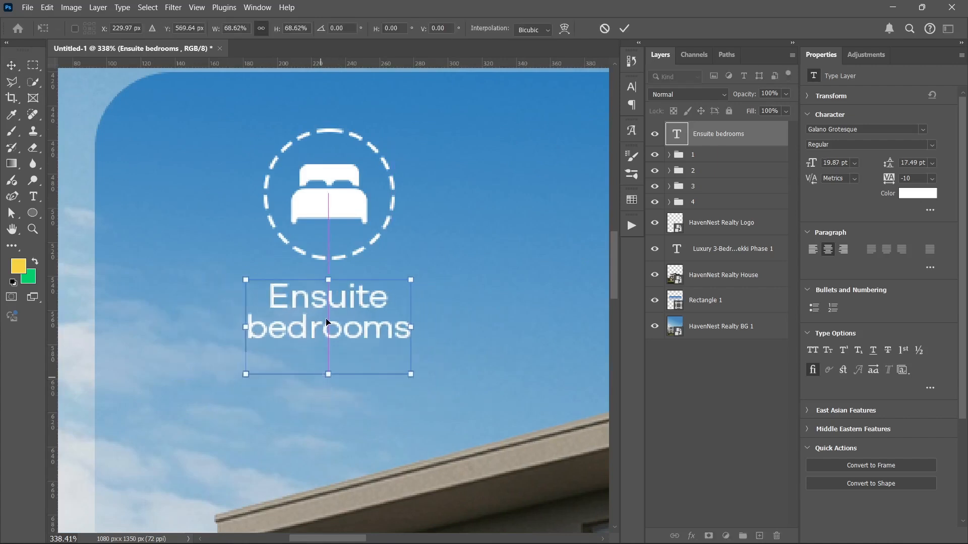
drag(327, 323, 328, 316)
key(Return)
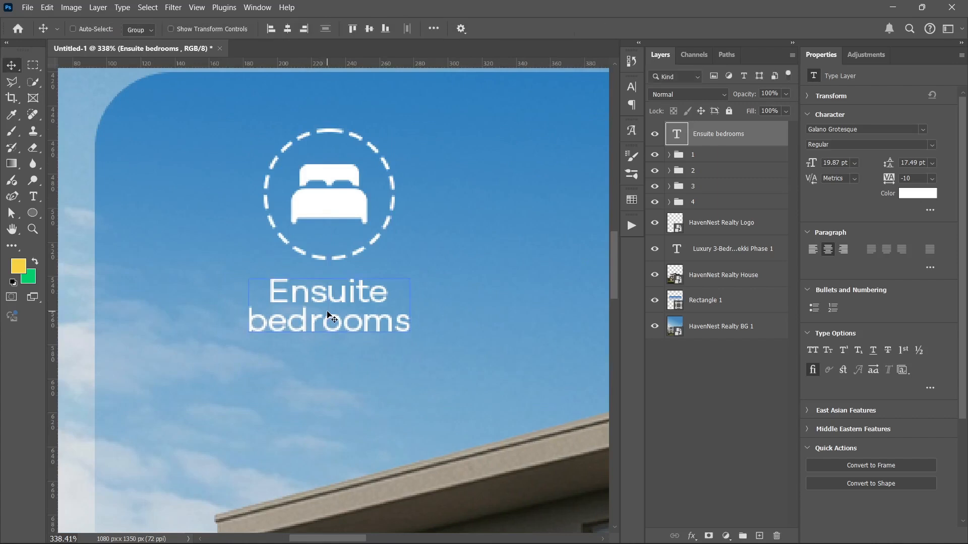
Enlarge the "Ensuite bedrooms" text to about 138.6% and nudge it up beneath the bed icon
key(ctrl+0)
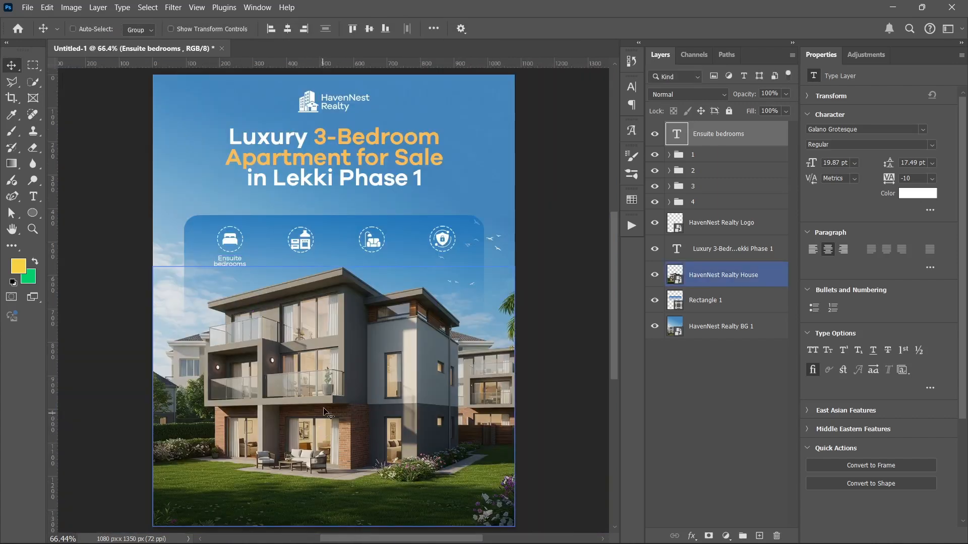
key(ctrl+t)
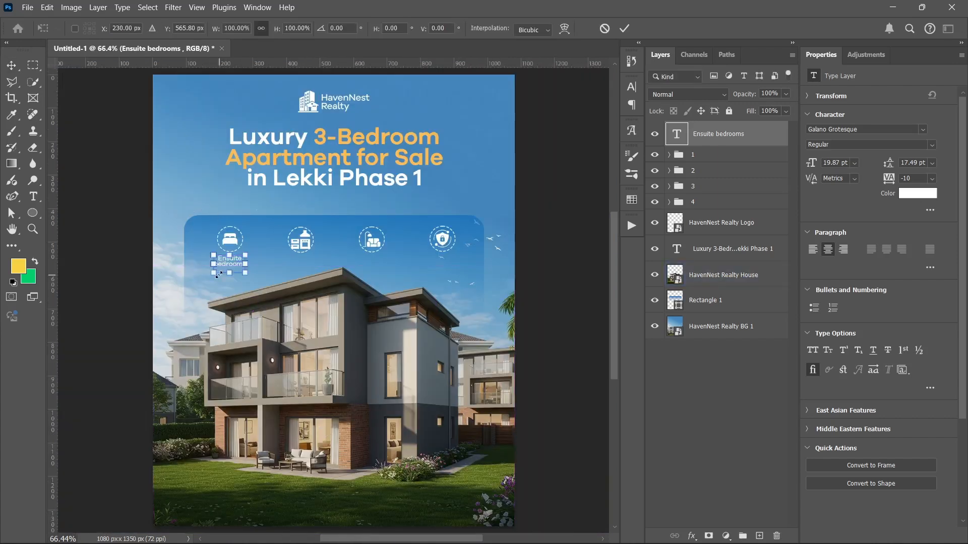
drag(228, 276, 230, 284)
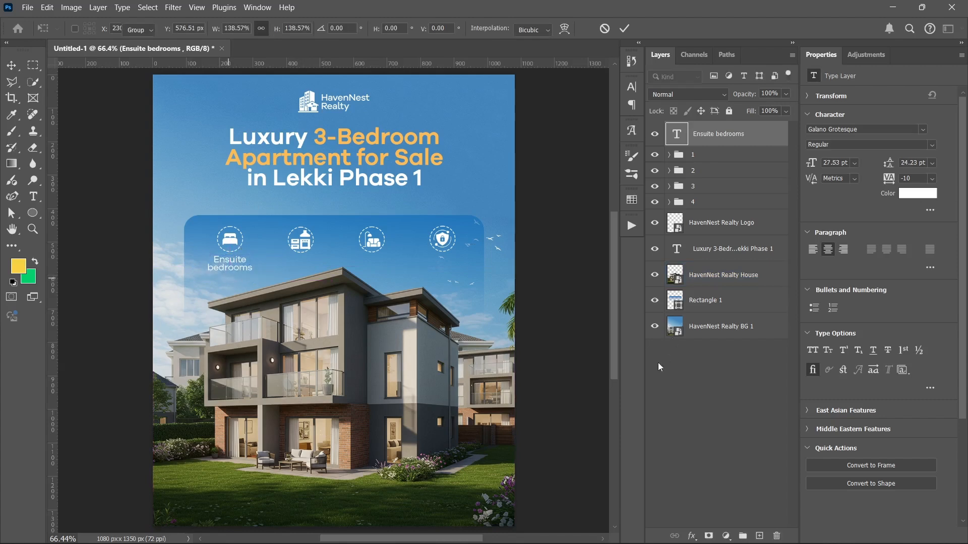
key(Return)
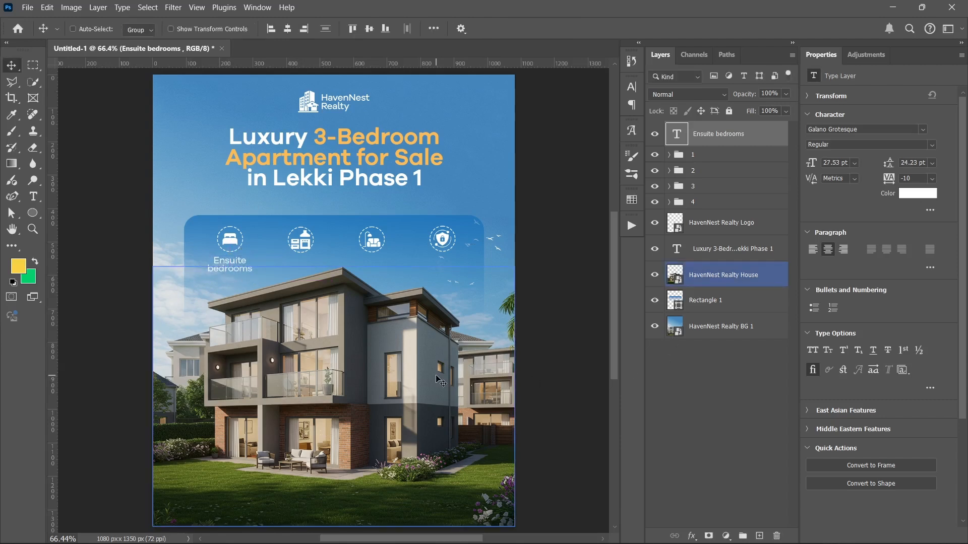
key(Up)
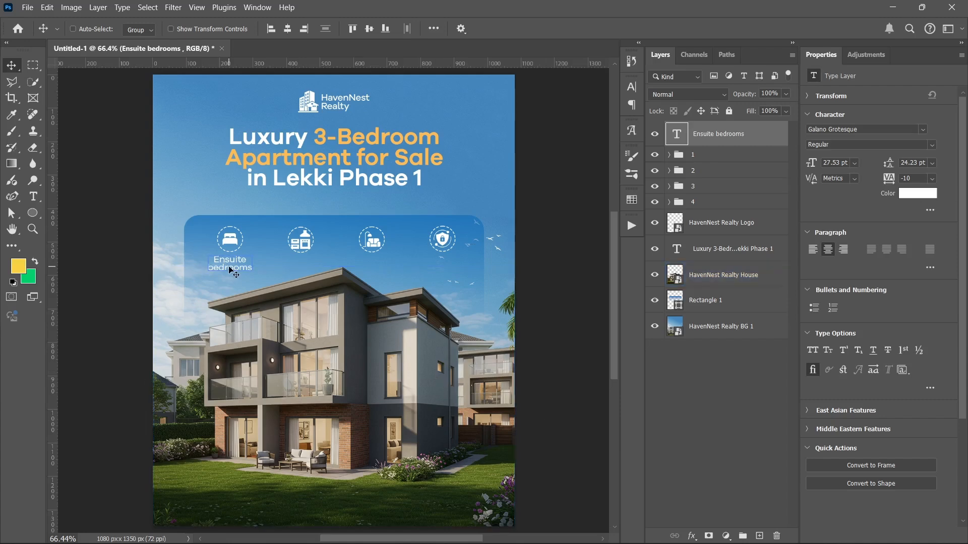
Duplicate the "Ensuite bedrooms" text beneath the kitchen icon, and copy "Fully Fitted Kitchen" from HavenNest Realty.txt in Notepad
drag(231, 271, 298, 275)
click(625, 528)
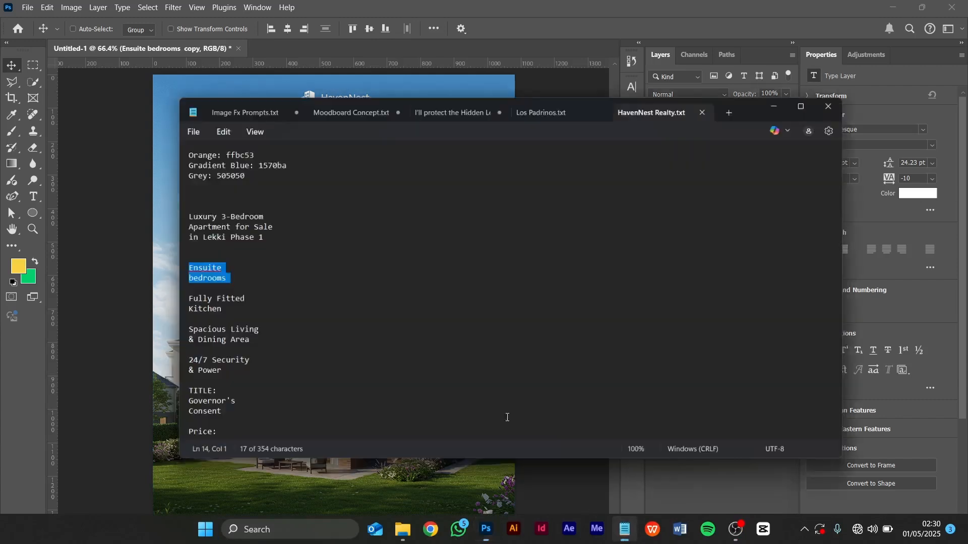
drag(151, 280, 186, 291)
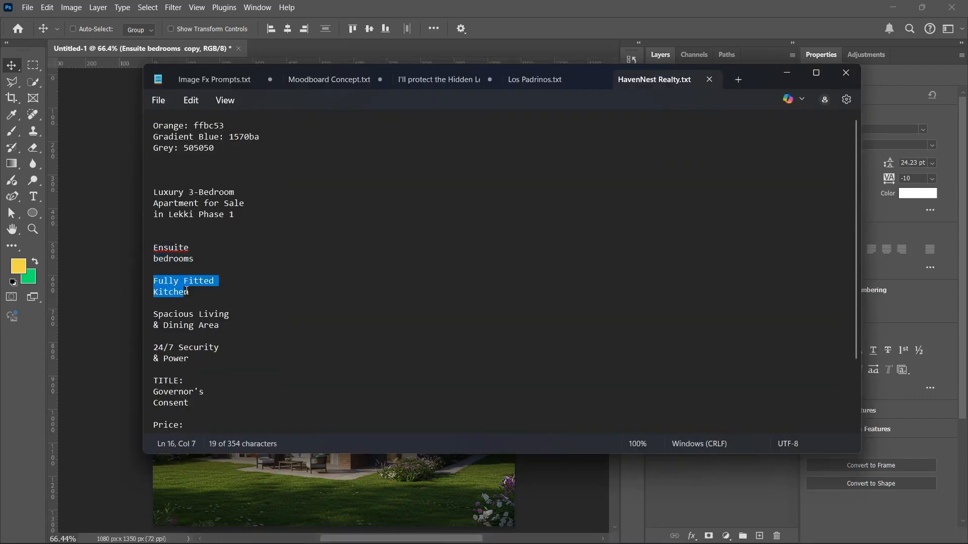
click(187, 291)
double_click(190, 290)
triple_click(179, 293)
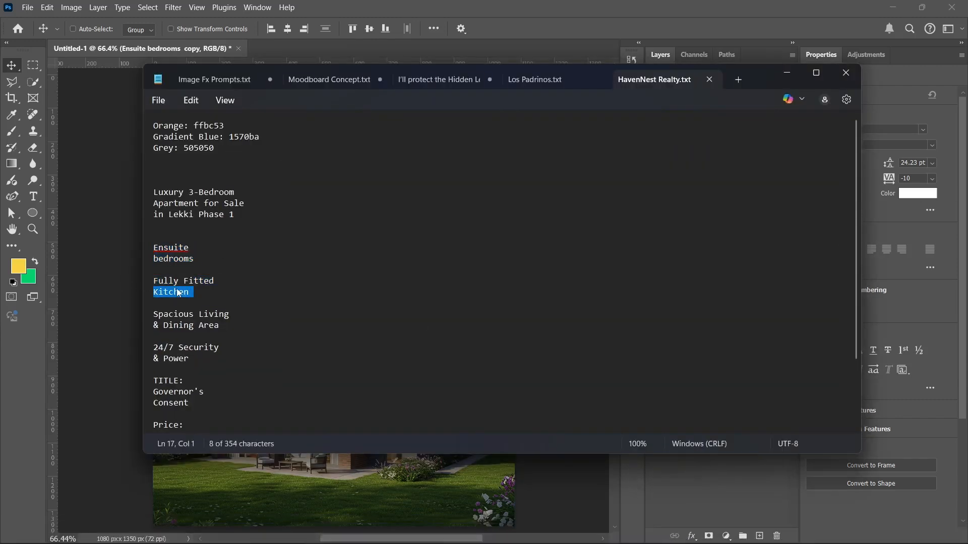
drag(190, 291, 153, 281)
key(ctrl+c)
right_click(160, 289)
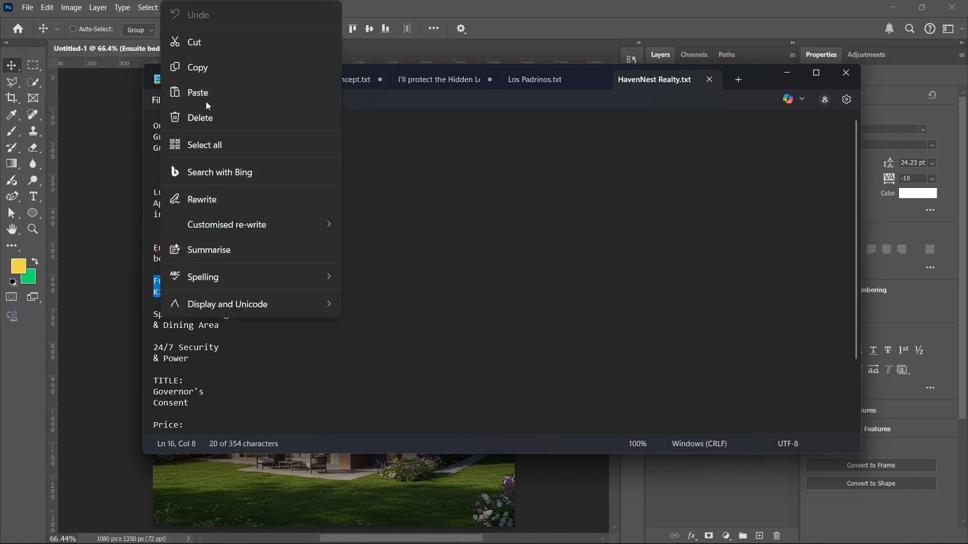
click(205, 68)
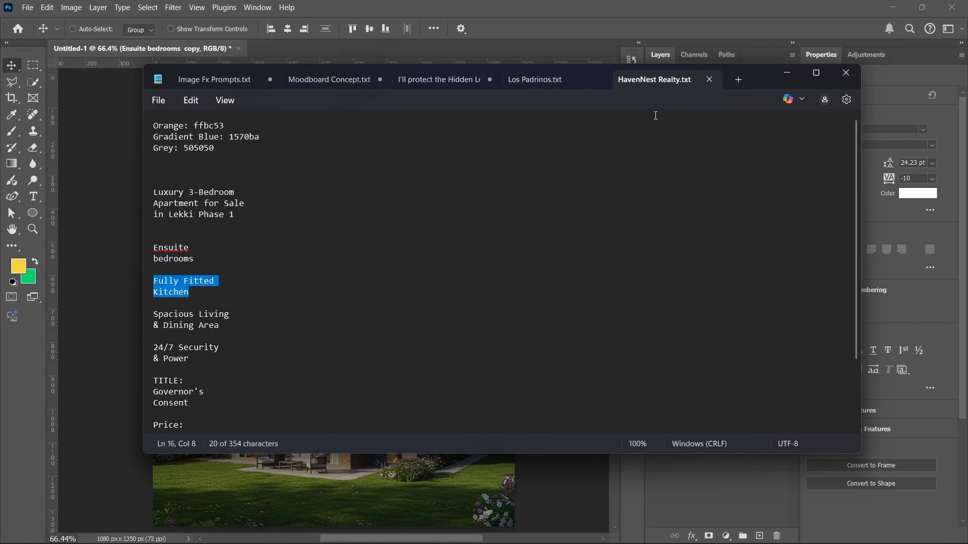
Switch back to Photoshop and replace the duplicated caption beneath the kitchen icon with "Fully Fitted Kitchen"
click(777, 76)
double_click(301, 262)
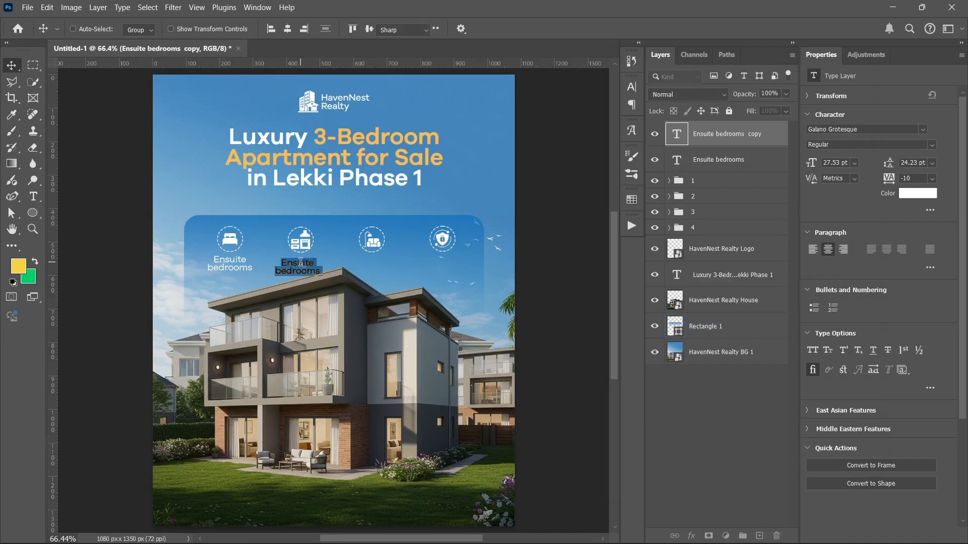
key(ctrl+v)
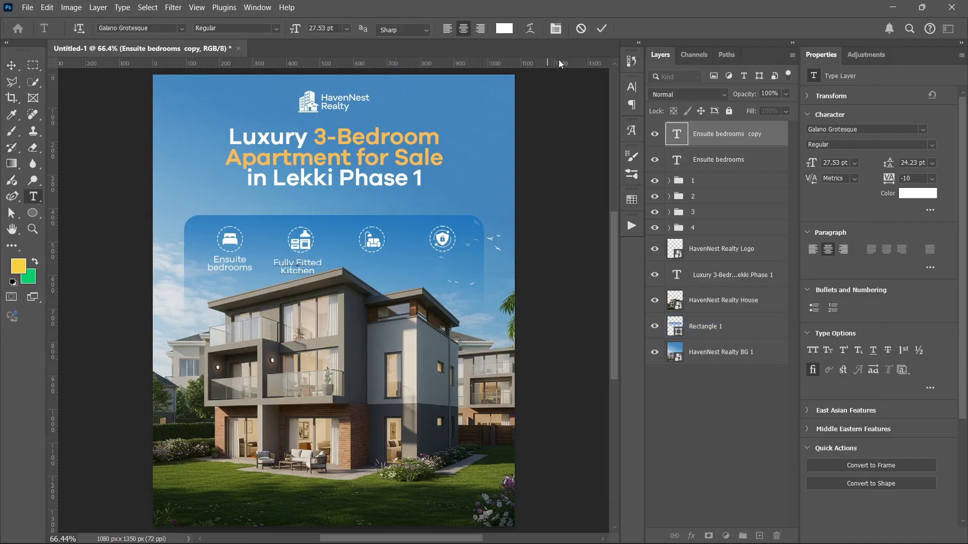
click(602, 29)
key(v)
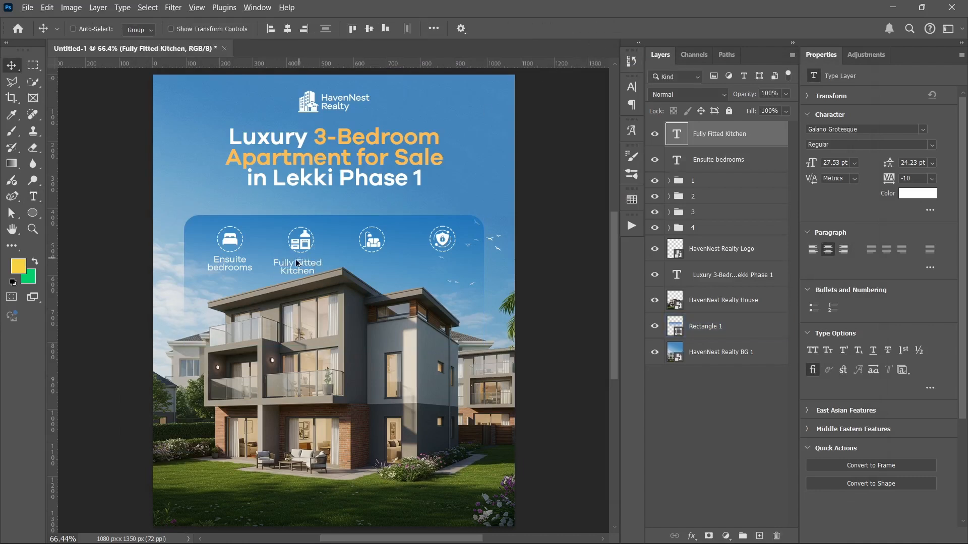
Duplicate the "Fully Fitted Kitchen" caption beneath the living-area icon and select the copy's text
drag(340, 264, 423, 265)
double_click(381, 268)
key(ctrl+c)
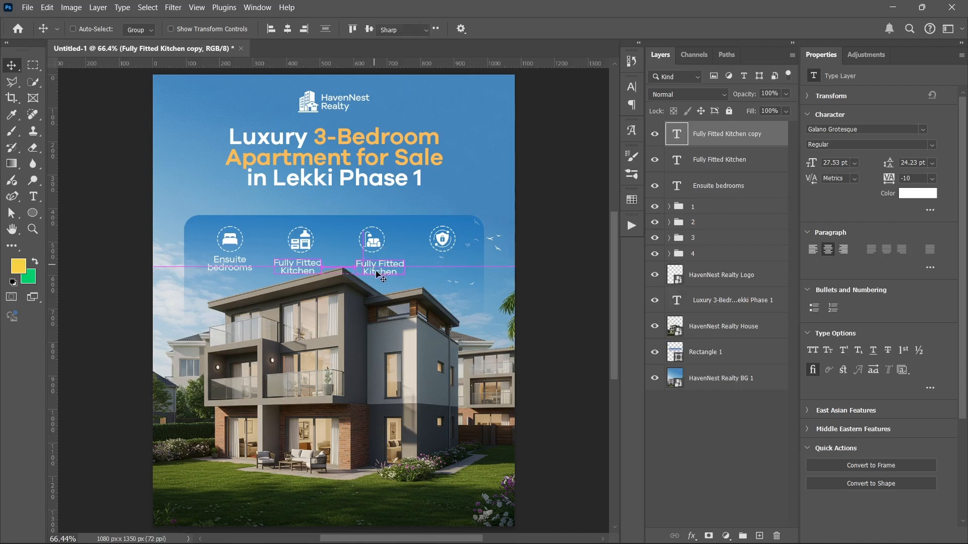
Switch to Notepad and copy "Spacious Living & Dining Area" from HavenNest Realty.txt, undoing the accidental paste over it
click(625, 534)
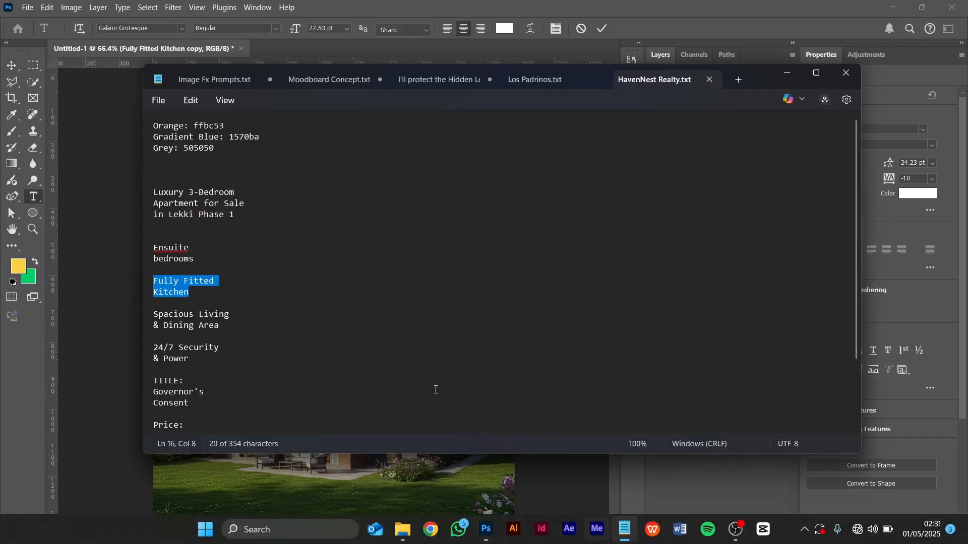
drag(153, 314, 220, 325)
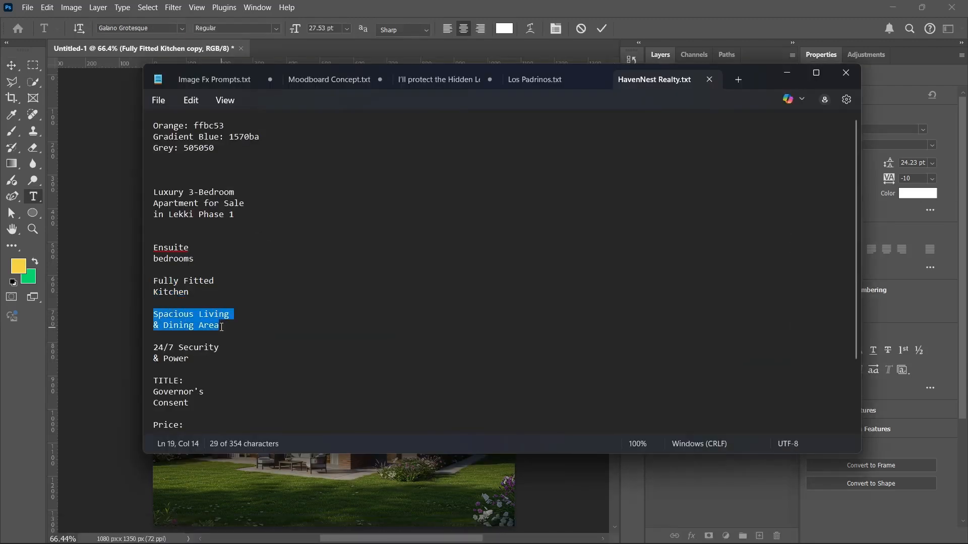
right_click(221, 327)
click(258, 104)
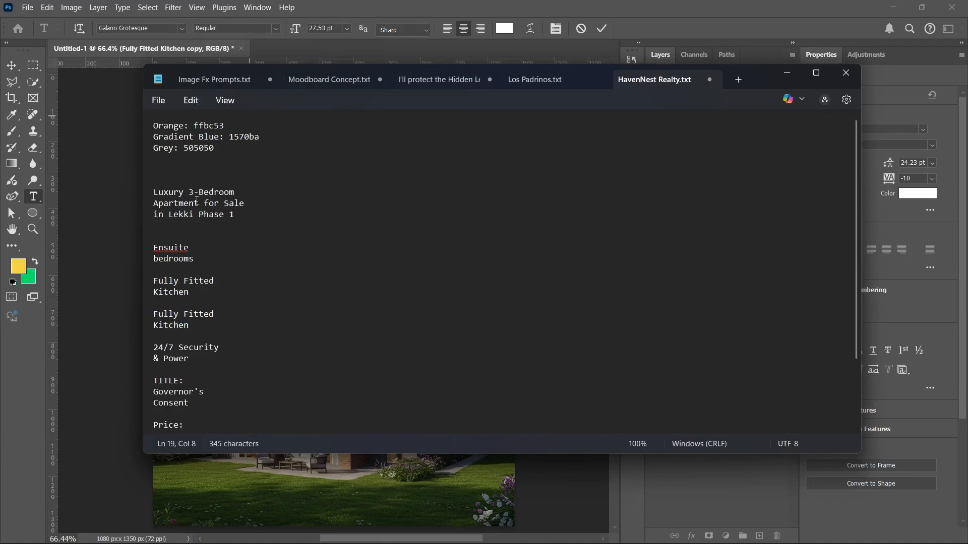
key(ctrl+z)
right_click(193, 313)
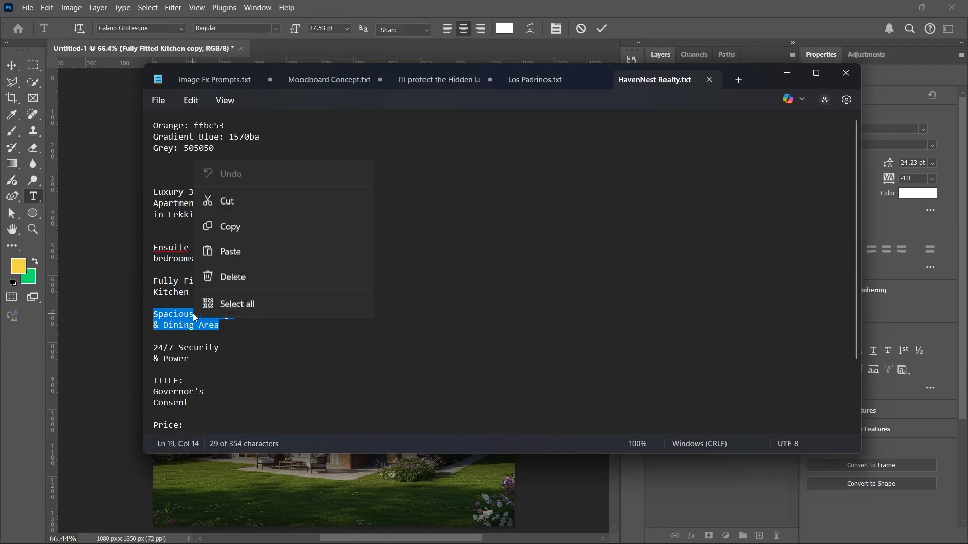
Replace the third feature label's text with "Spacious Living & Dining Area" copied from the HavenNest Realty notes
click(264, 72)
click(785, 73)
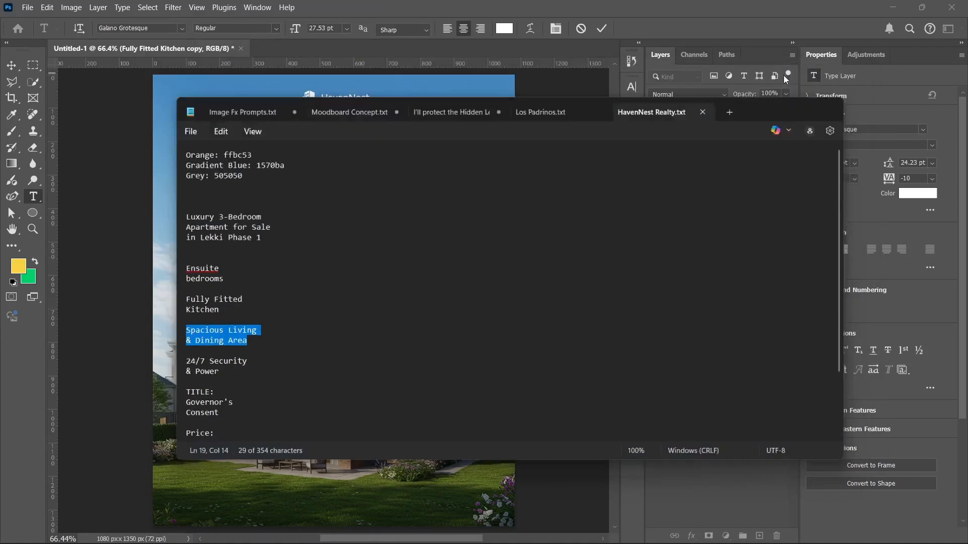
key(ctrl+v)
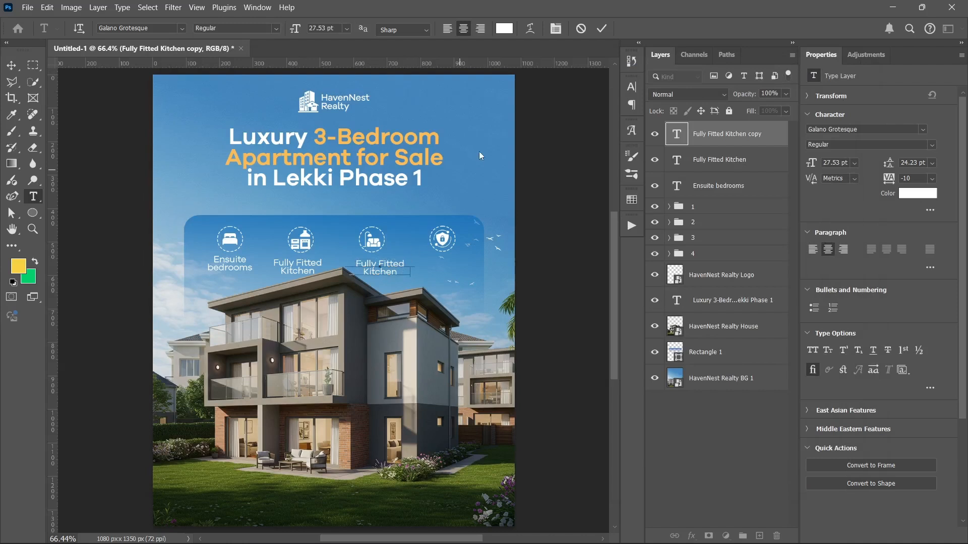
click(602, 26)
key(v)
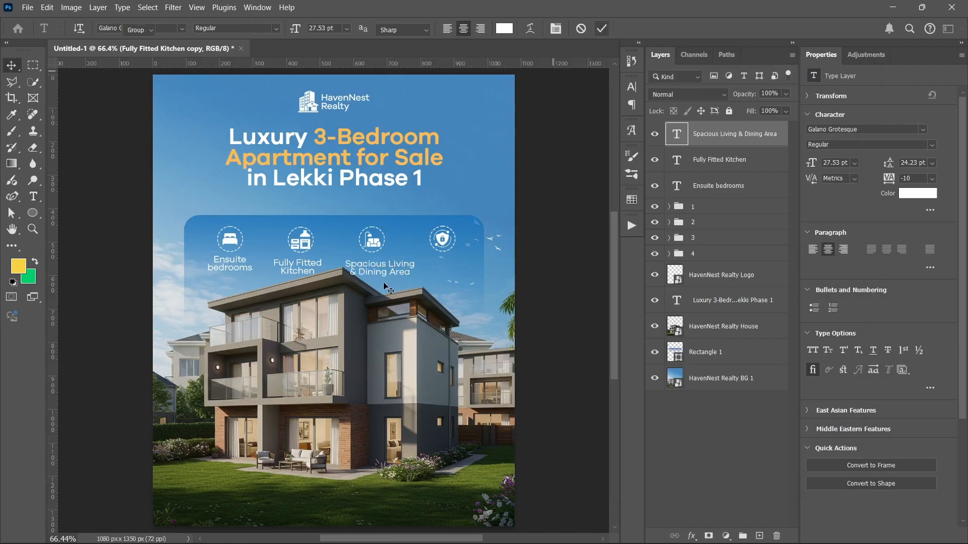
Duplicate the Spacious Living & Dining Area label, change its text to "24/7 Security & Power" and place it beneath the shield icon
ctrl+click(375, 267)
drag(374, 263, 461, 264)
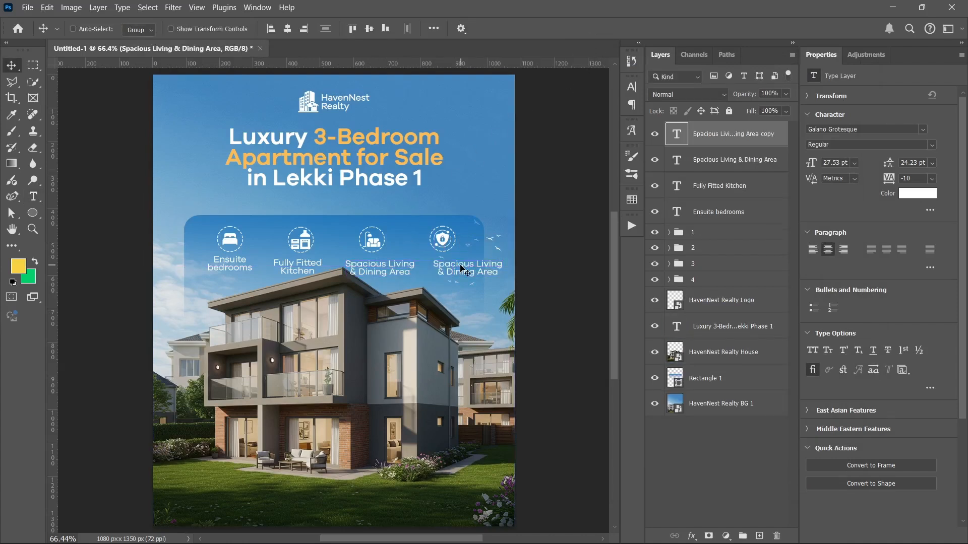
double_click(461, 263)
key(ctrl+v)
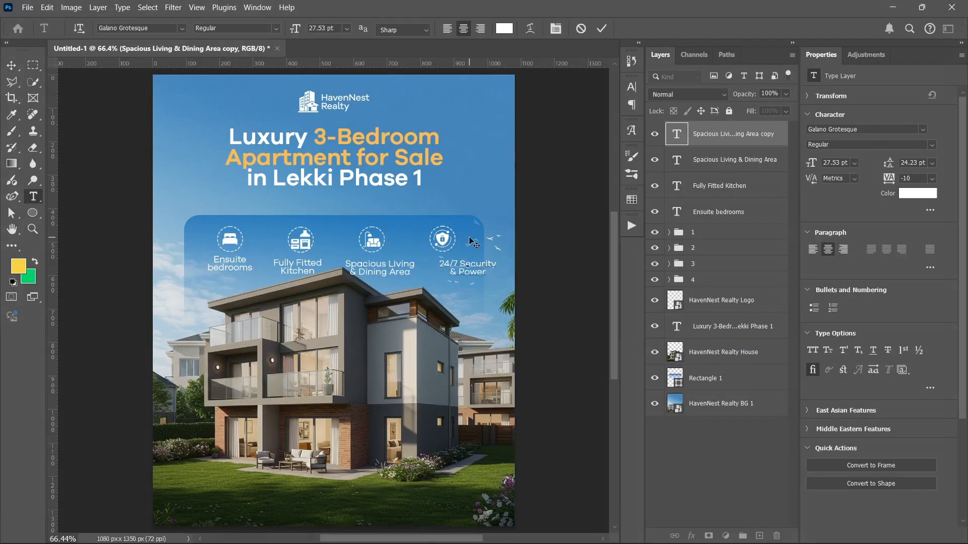
click(603, 28)
key(v)
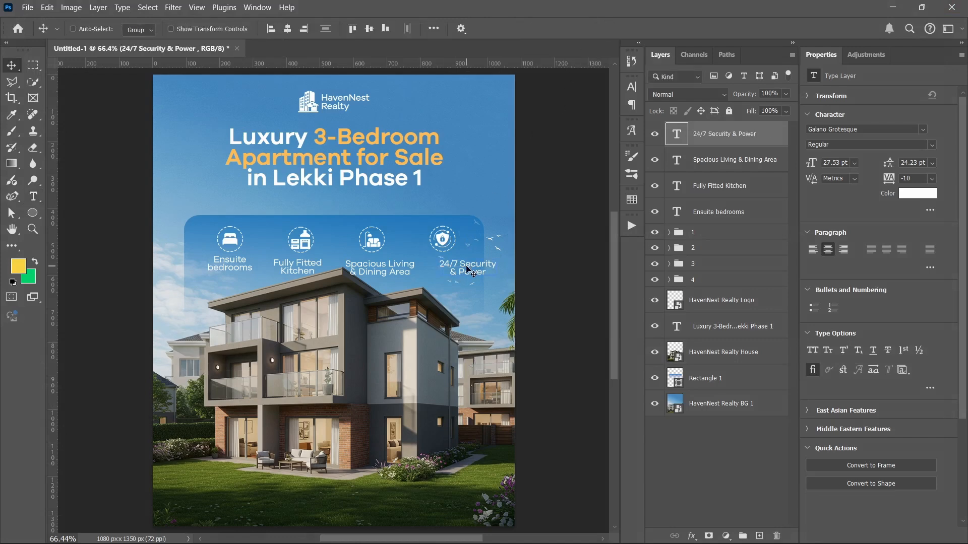
drag(469, 271, 453, 267)
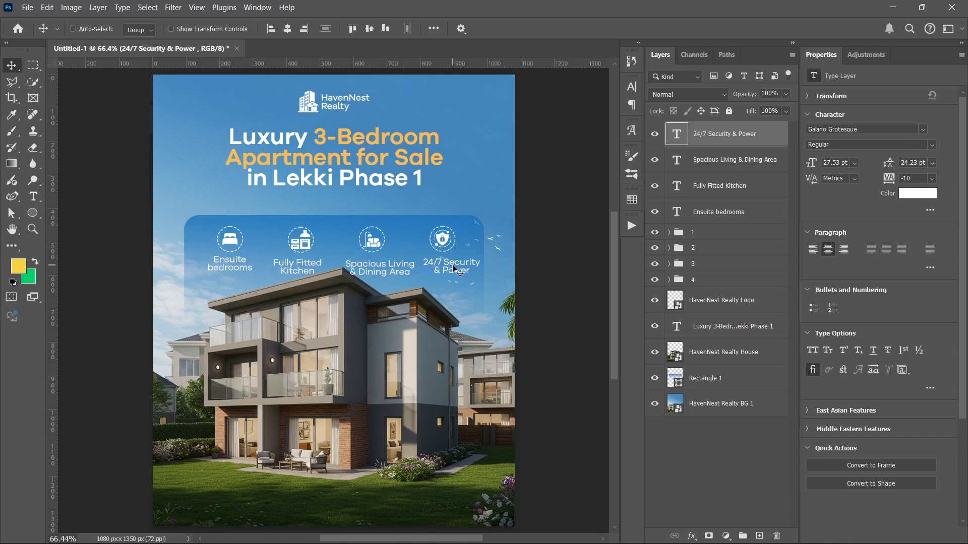
Scale the four feature labels down together to about 90.77%
shift+click(711, 210)
key(ctrl+t)
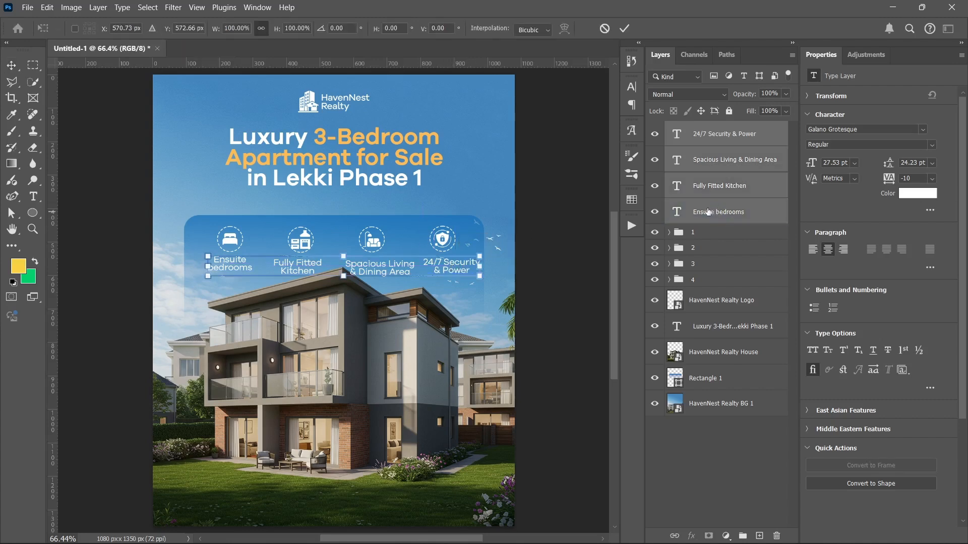
drag(483, 272, 461, 276)
key(Return)
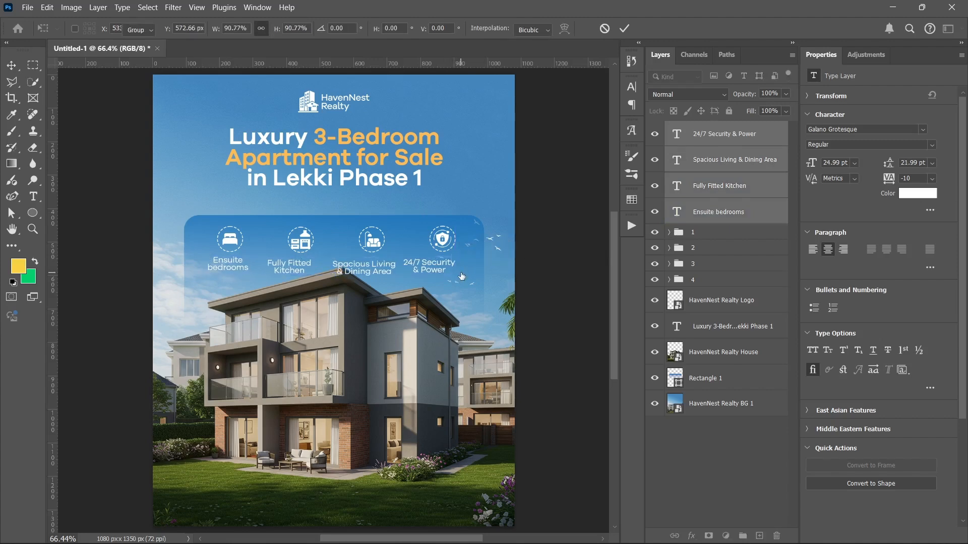
Move the 24/7 Security & Power, Spacious Living & Dining Area and Fully Fitted Kitchen labels back under their icons
click(728, 132)
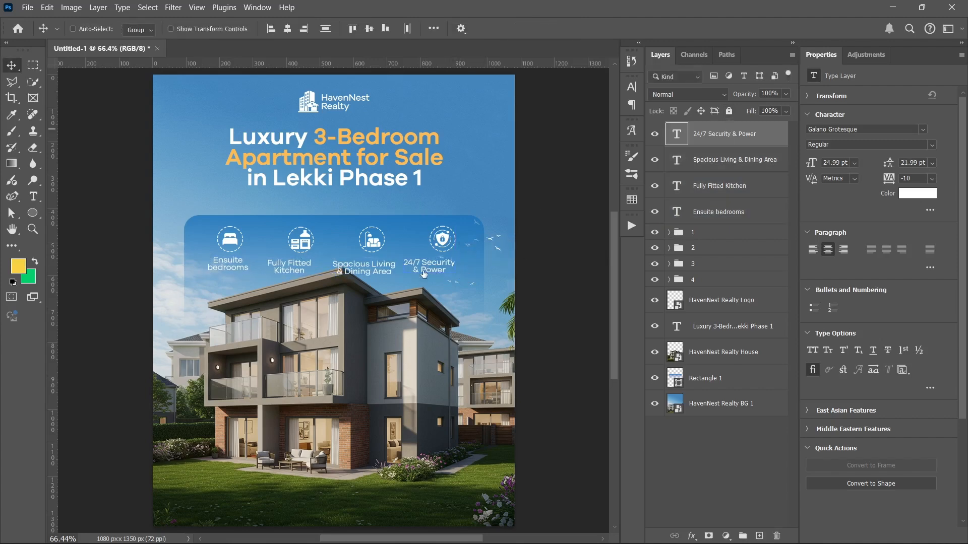
drag(420, 268, 440, 265)
click(733, 160)
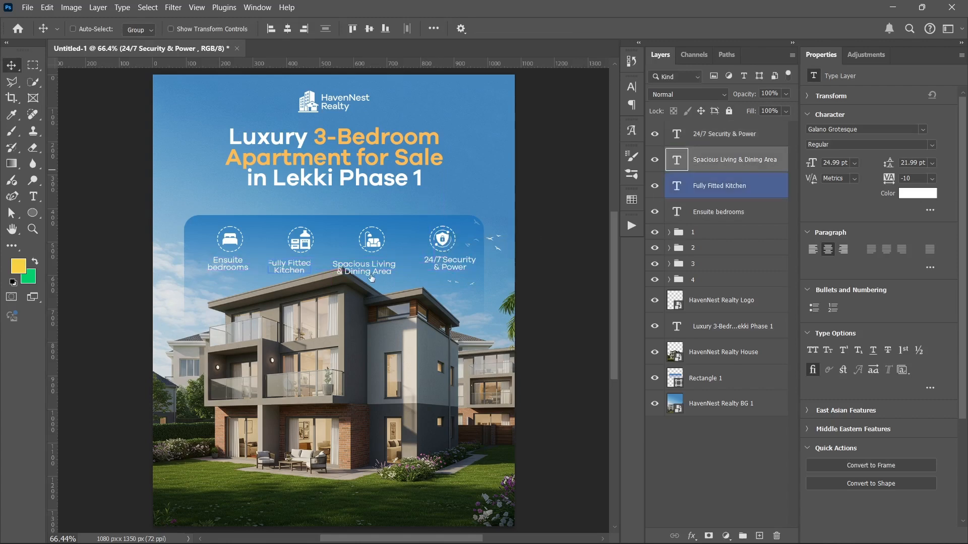
drag(374, 270, 378, 269)
click(728, 186)
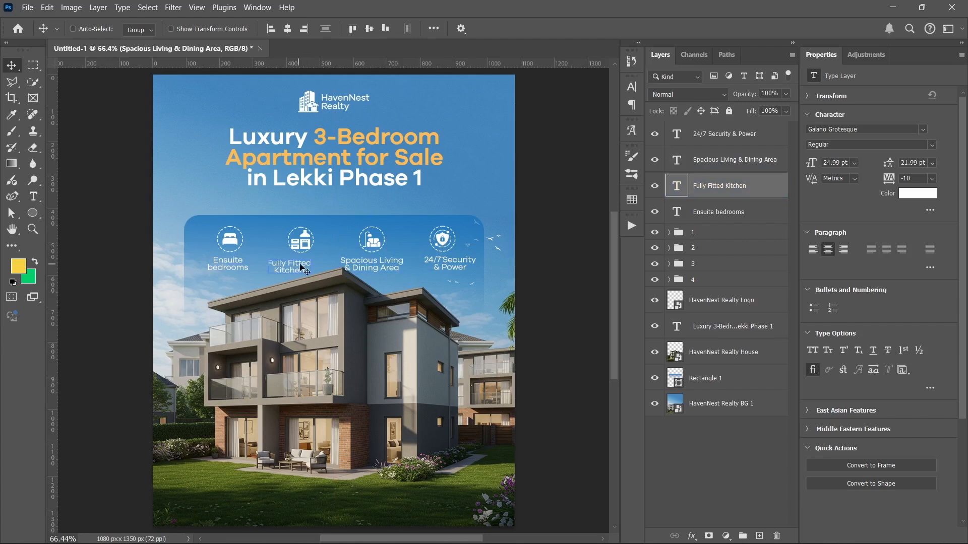
drag(301, 266, 303, 265)
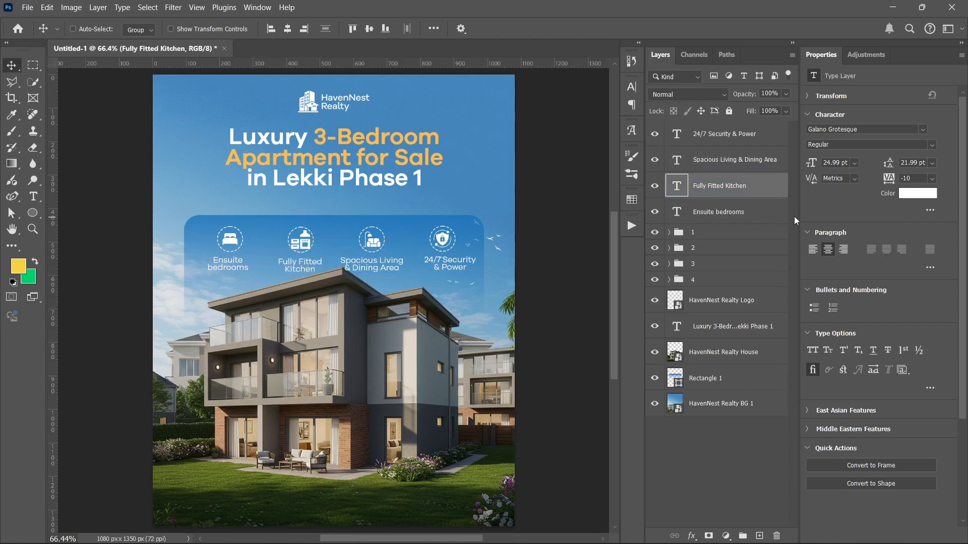
click(731, 213)
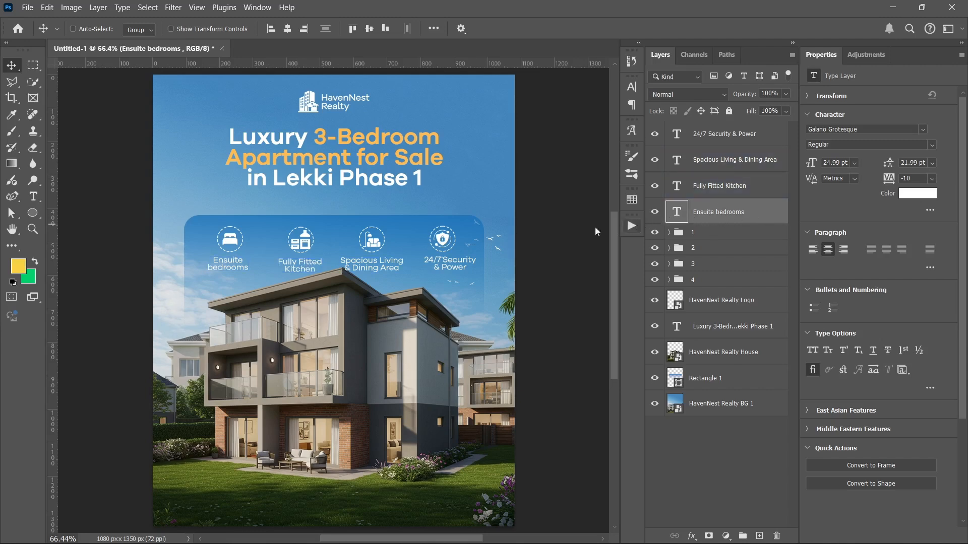
Scale all four feature labels down together once more to about 88%, giving a 22 pt font size
scroll(352, 262, up, 5)
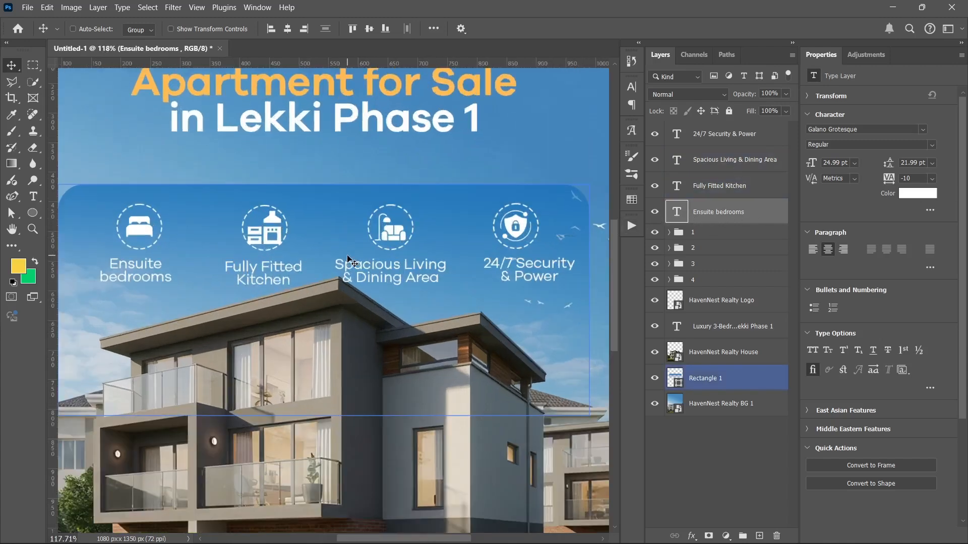
scroll(275, 266, up, 2)
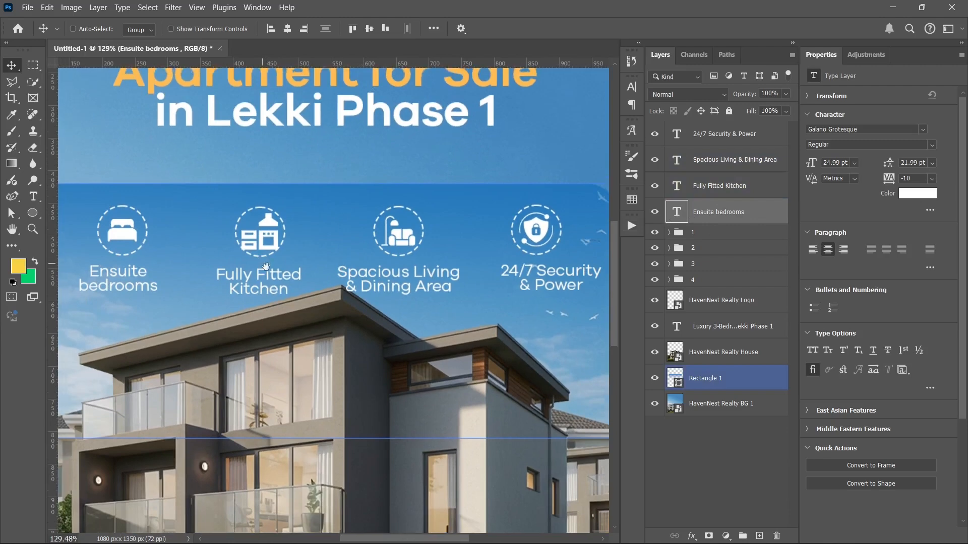
scroll(275, 265, down, 2)
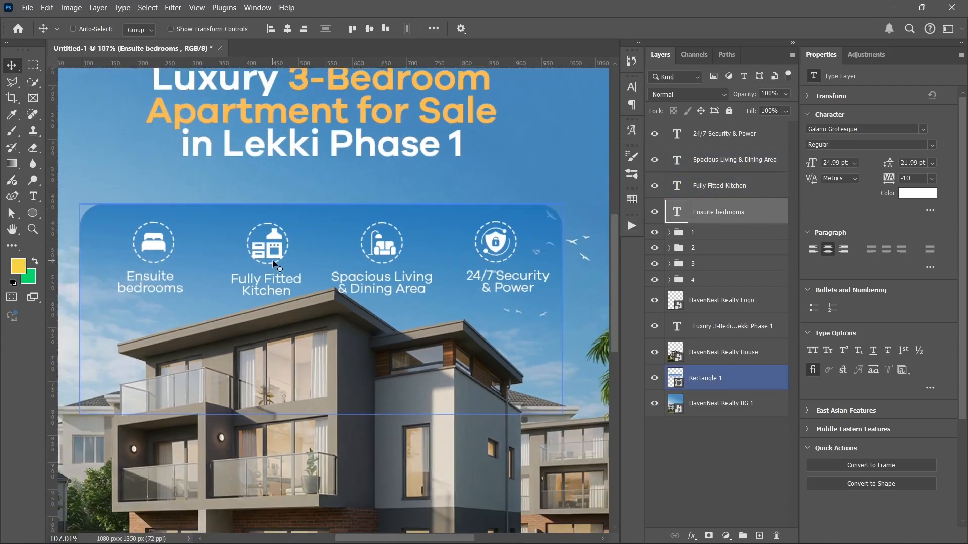
click(739, 139)
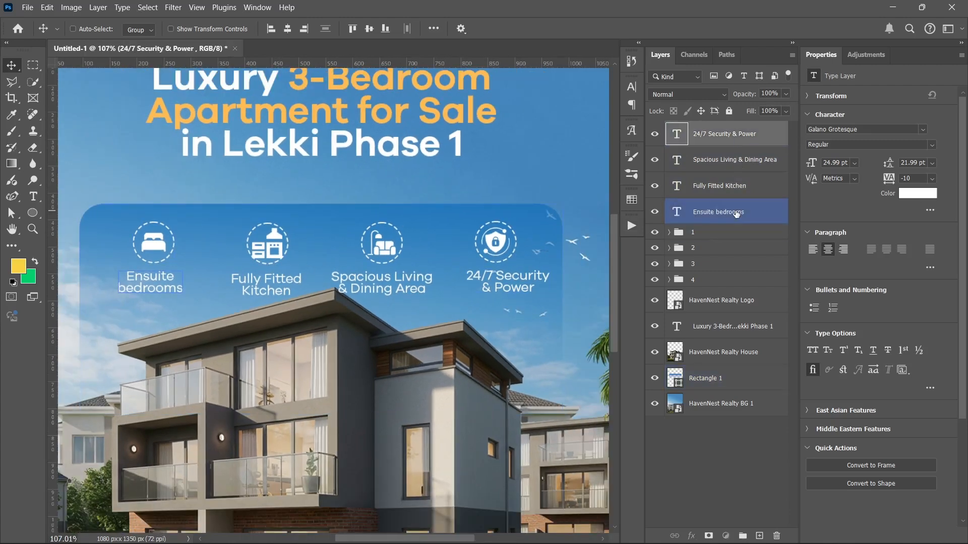
shift+click(736, 214)
key(ctrl+t)
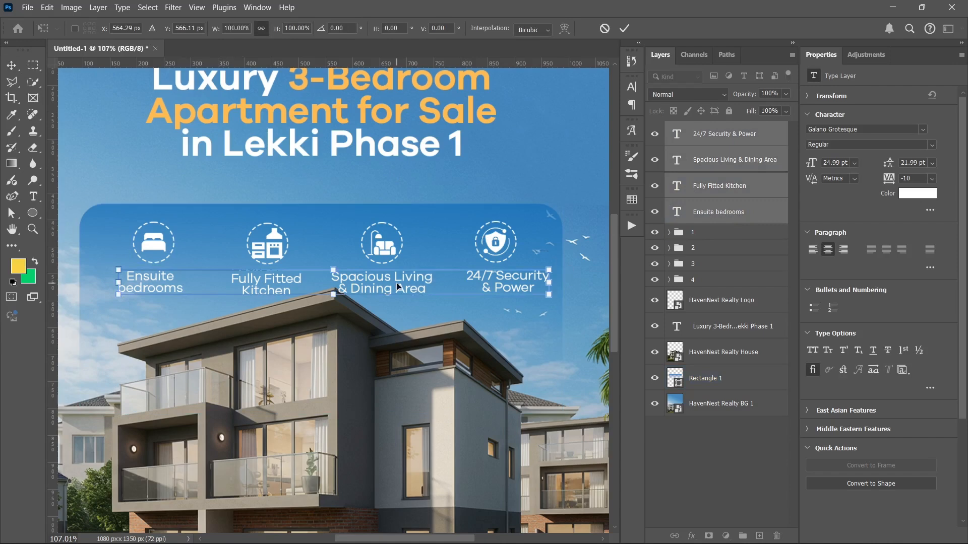
drag(331, 295, 333, 292)
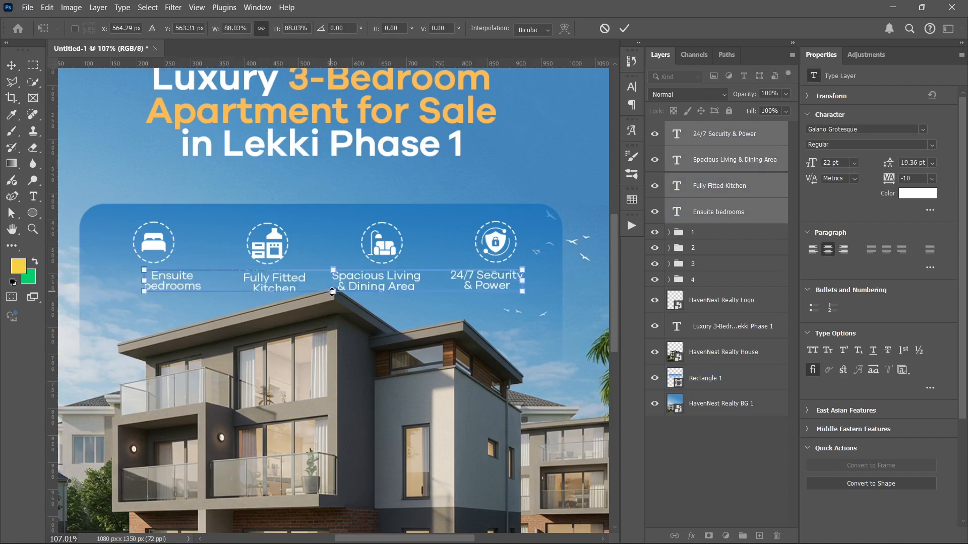
key(Return)
Centre each of the four resized feature labels beneath its matching icon in the blue rounded panel
click(744, 139)
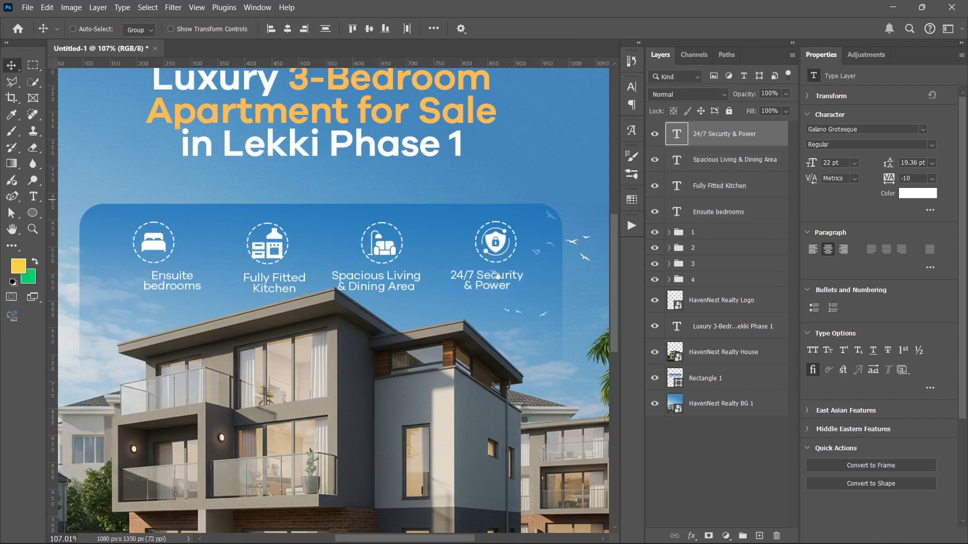
mouse_move(492, 283)
mouse_down()
mouse_move(510, 282)
mouse_move(500, 284)
mouse_up()
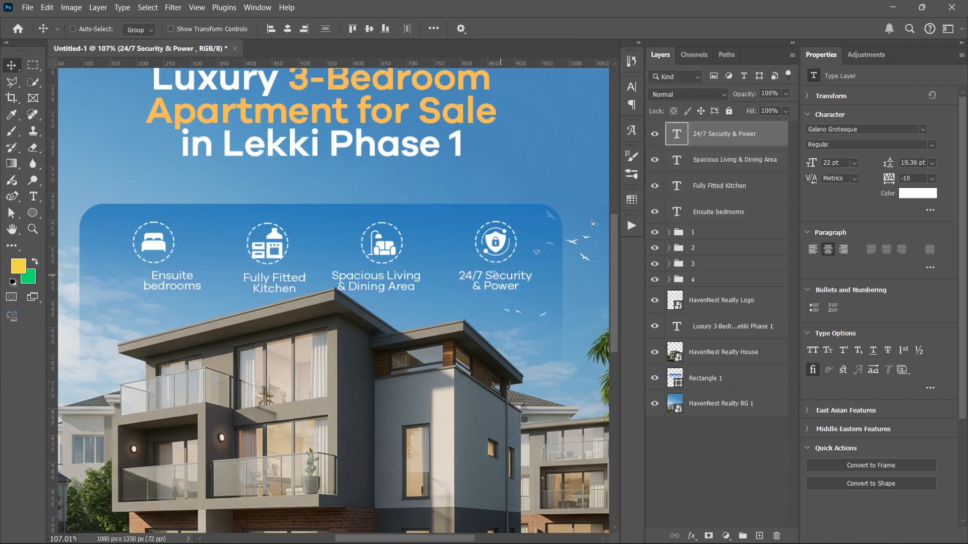
click(765, 160)
drag(370, 276, 377, 274)
key(alt+bracketleft)
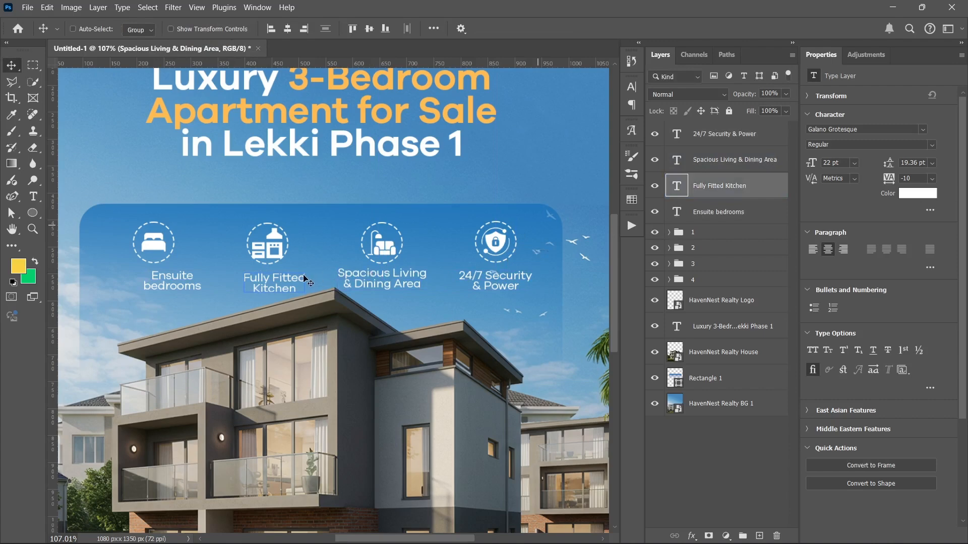
drag(305, 279, 298, 276)
click(728, 208)
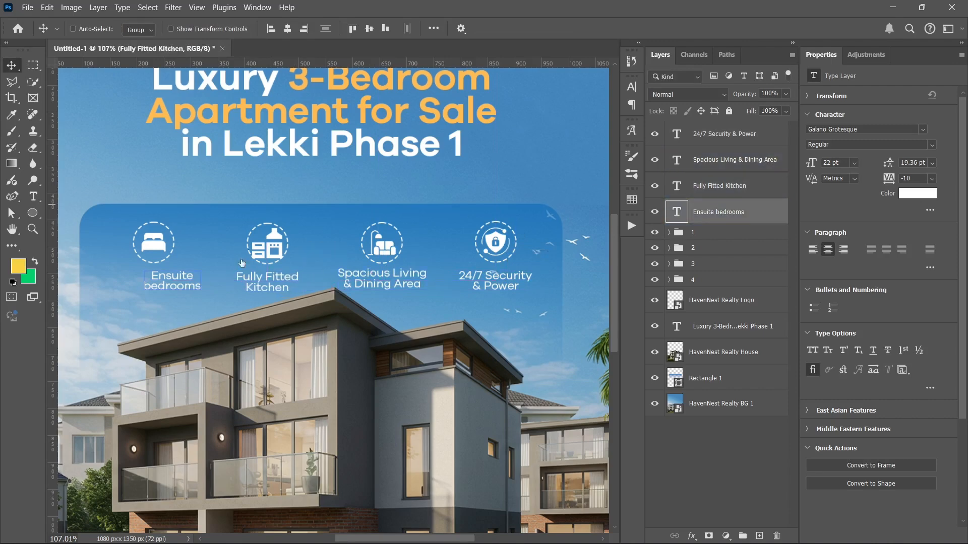
mouse_move(167, 282)
mouse_down()
mouse_move(146, 277)
mouse_move(154, 287)
mouse_up()
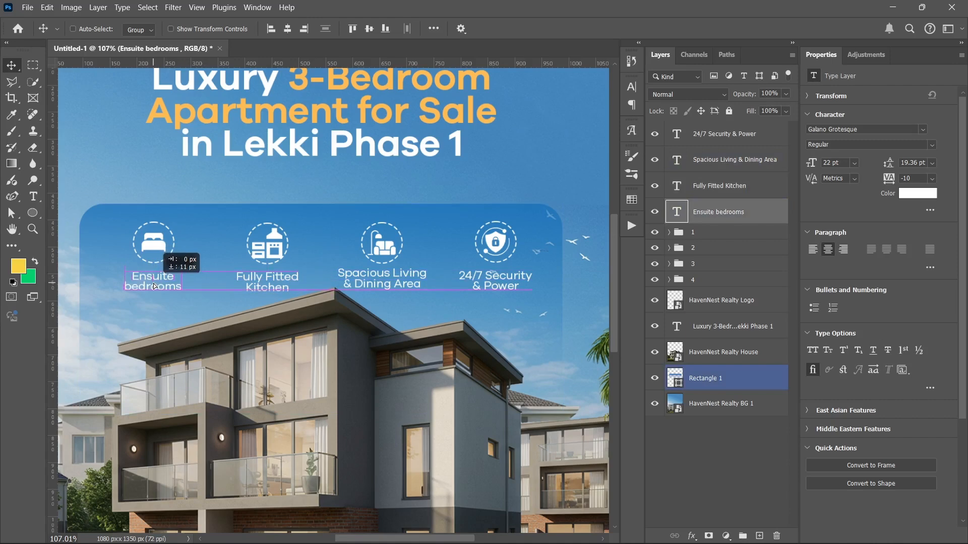
key(ctrl+0)
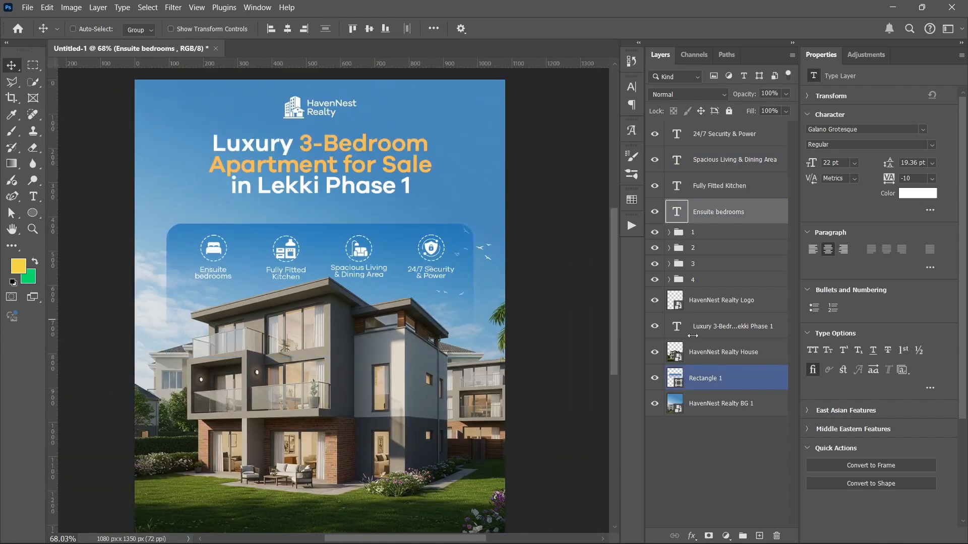
Move the "Luxury 3-Bedroom Apartment for Sale in Lekki Phase 1" headline slightly down, away from the logo
click(697, 442)
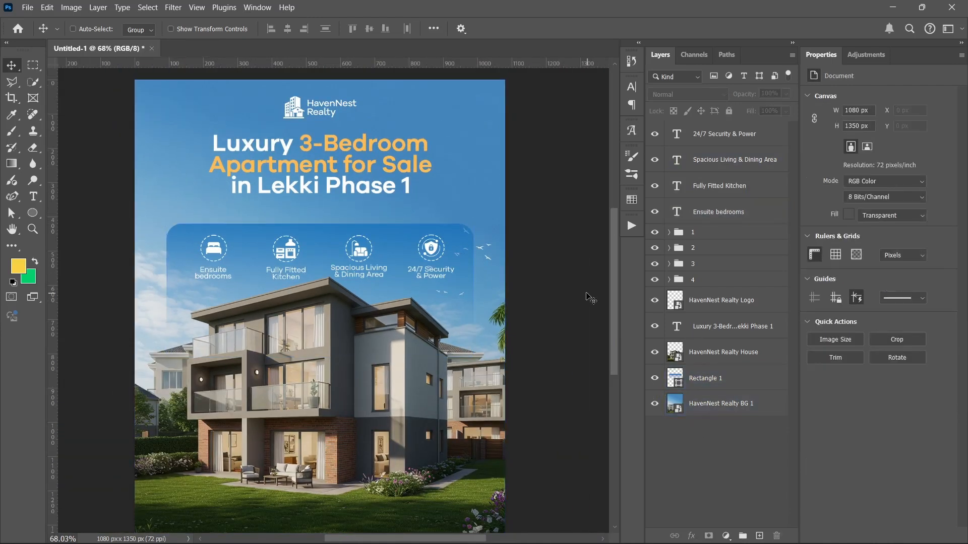
ctrl+click(488, 137)
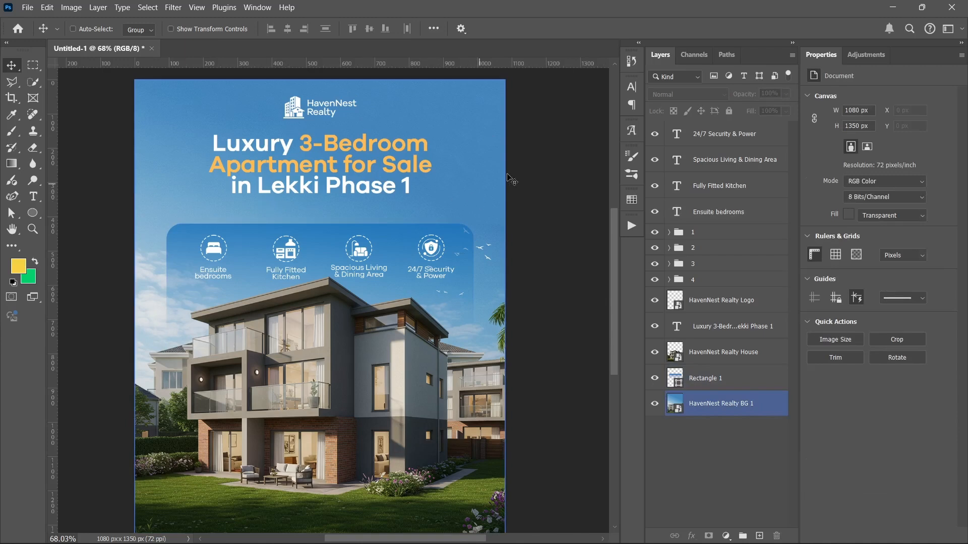
click(716, 214)
click(728, 312)
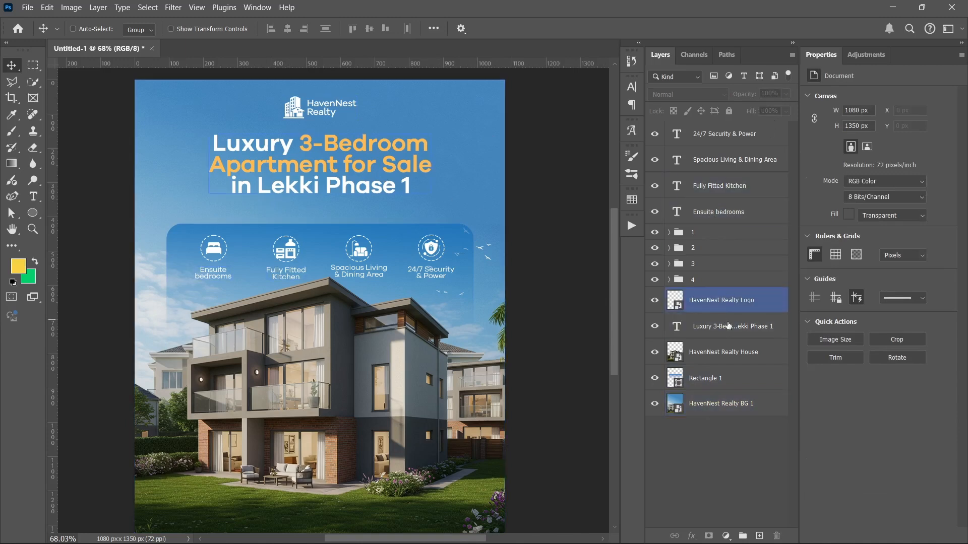
click(729, 327)
drag(340, 153, 337, 161)
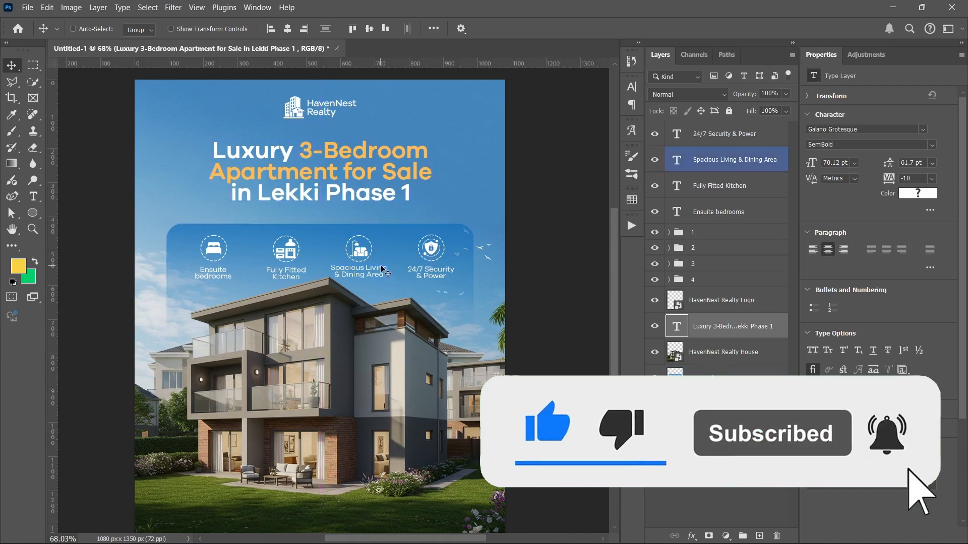
Move the Ensuite bedrooms, Fully Fitted Kitchen, Spacious Living and 24/7 Security label layers into icon groups 1, 2, 3 and 4 respectively
click(721, 215)
drag(724, 214, 723, 229)
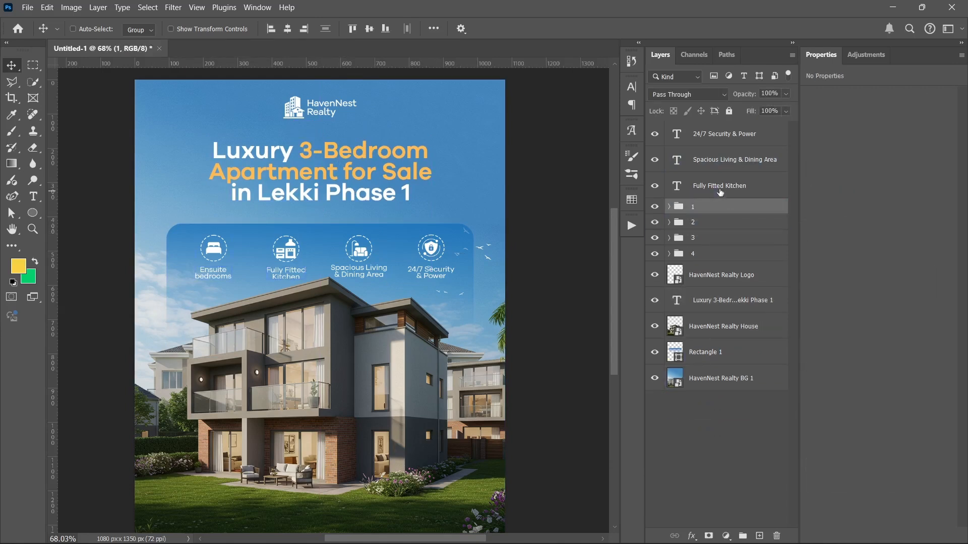
drag(720, 193, 718, 208)
drag(721, 159, 709, 208)
drag(718, 133, 711, 198)
click(719, 343)
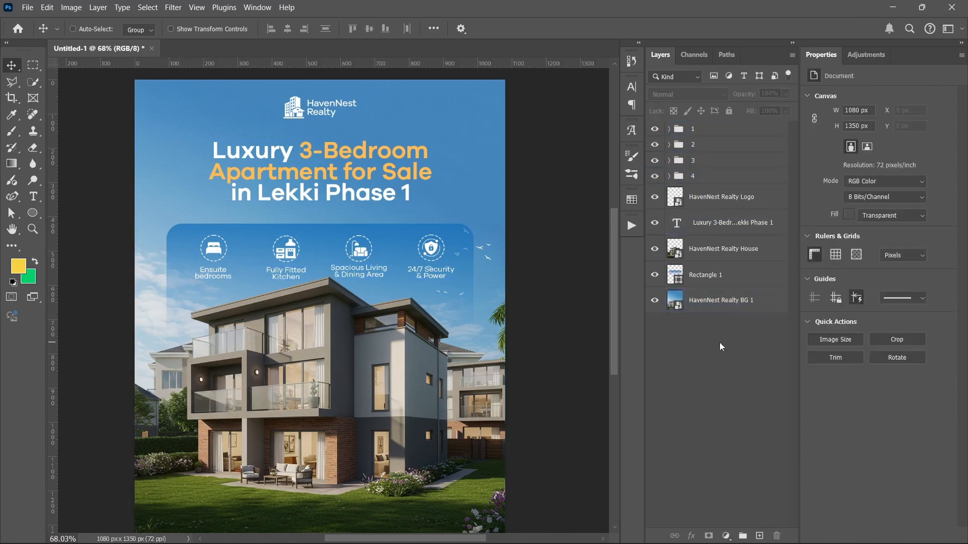
Combine groups 1 to 4 into one layer group and name it FEATURES
click(716, 176)
shift+click(714, 127)
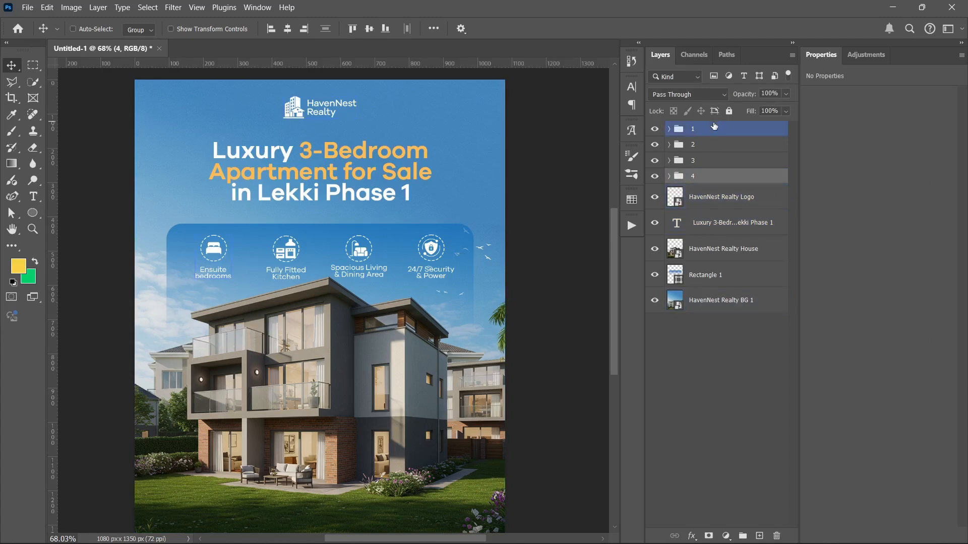
key(ctrl+g)
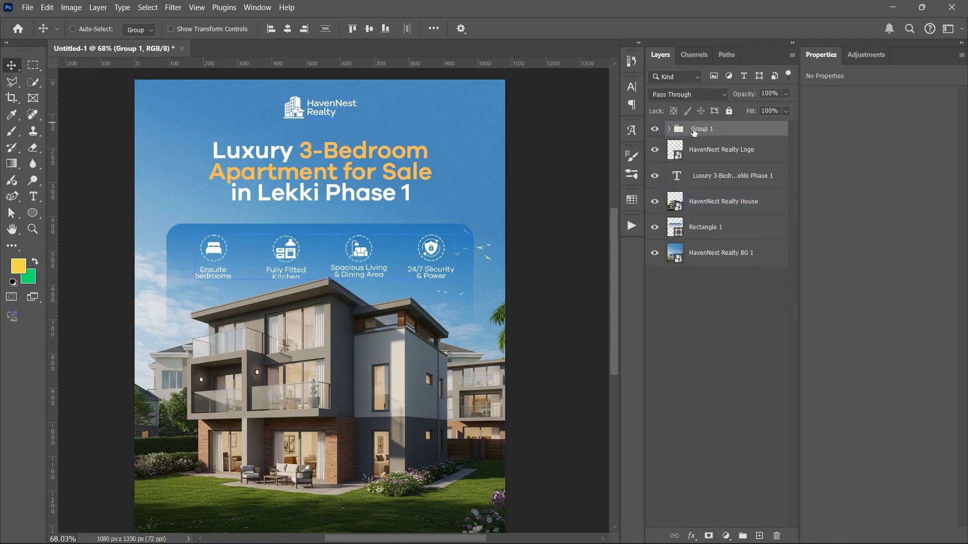
double_click(696, 129)
text(FEATURES)
key(Return)
Move the HavenNest Realty Logo layer above the FEATURES group in the layer order
click(762, 326)
drag(736, 145, 731, 121)
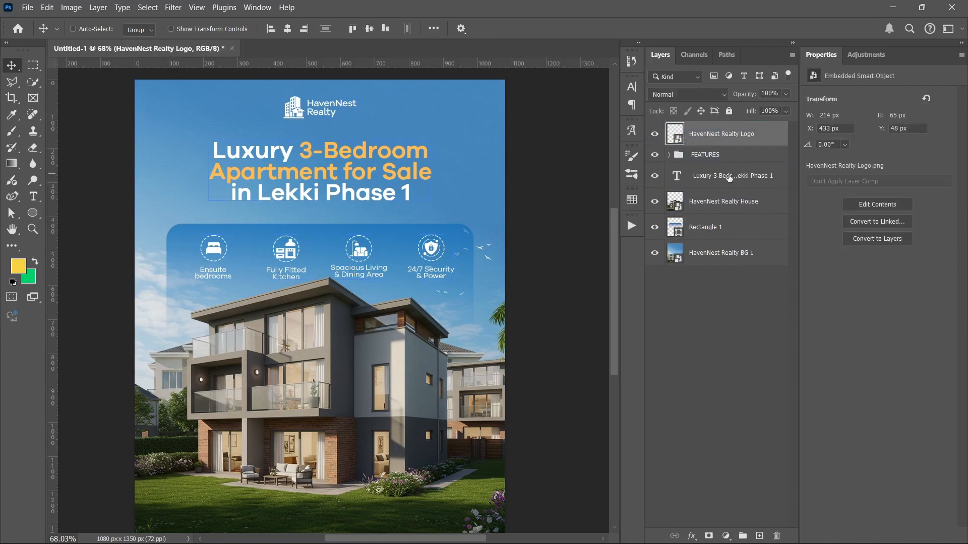
Move the "Luxury 3-Bedroom Apartment for Sale in Lekki Phase 1" headline layer above the FEATURES group, directly below the logo layer
click(726, 174)
drag(727, 170, 726, 153)
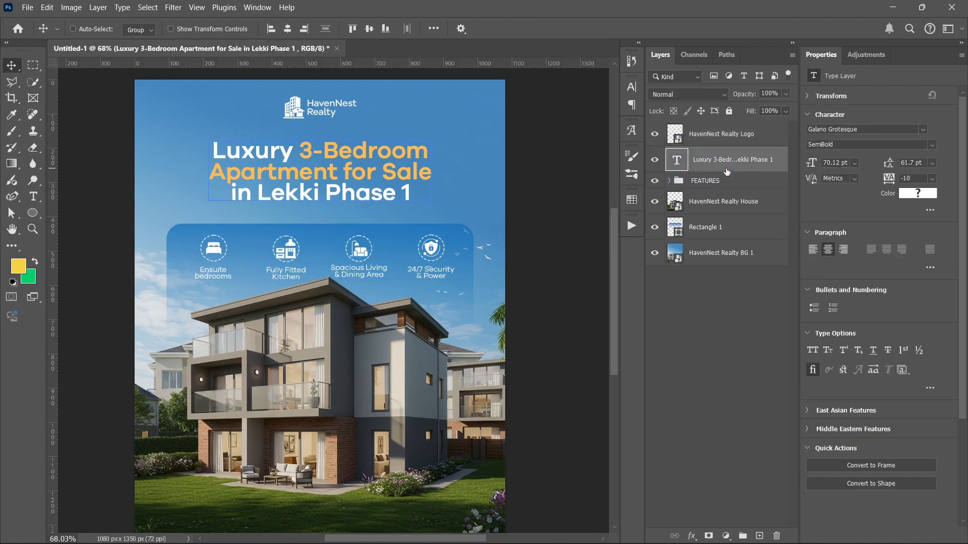
click(720, 292)
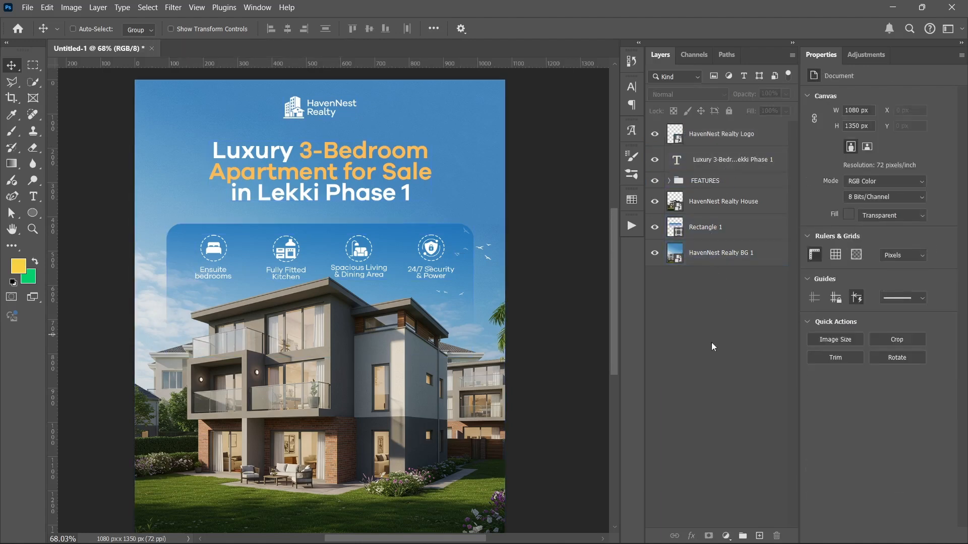
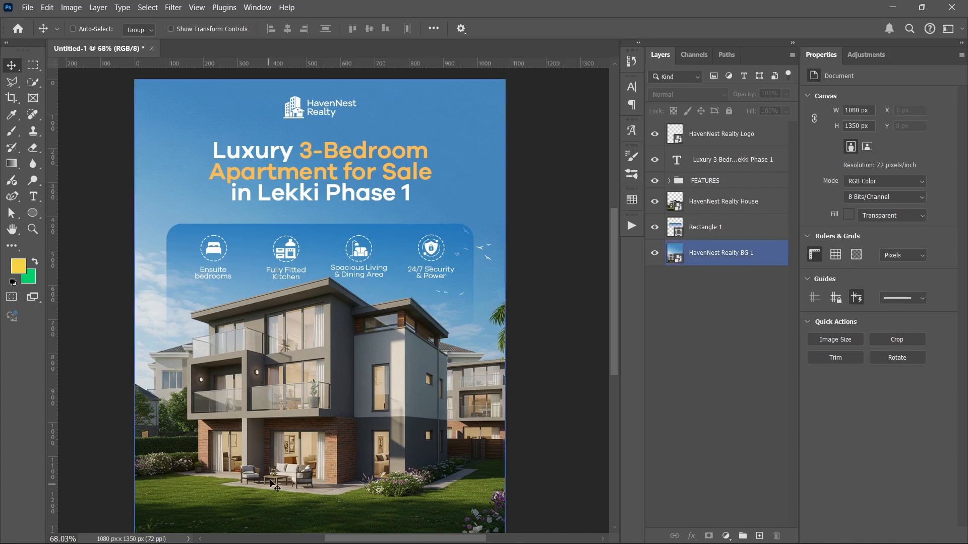
Draw a rectangle about 375 px wide over the house's ground floor and reduce its height to about 90 px
click(33, 213)
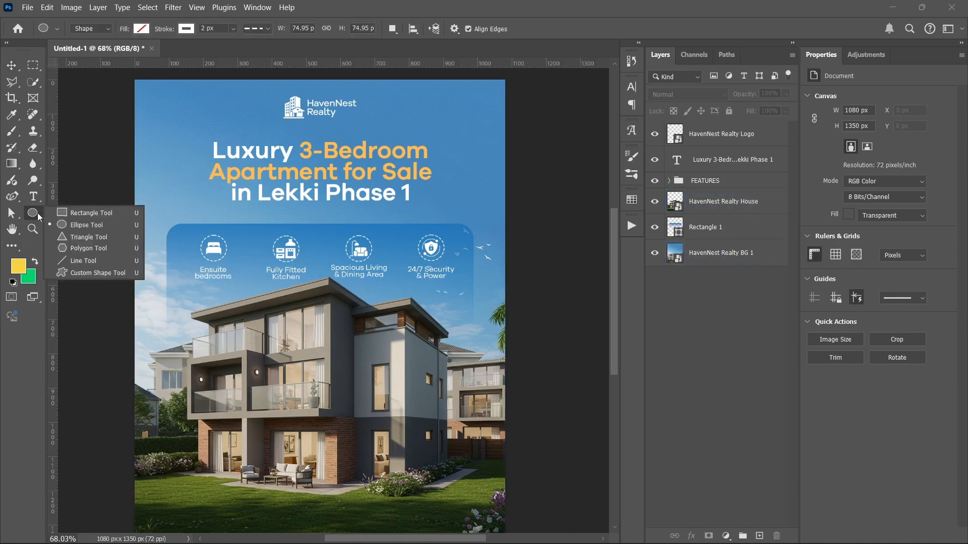
click(74, 211)
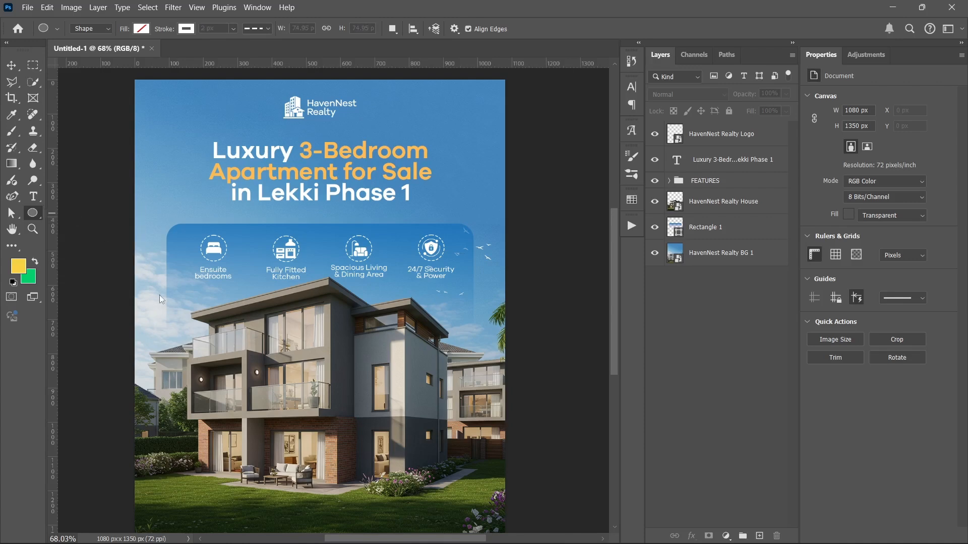
drag(171, 427, 300, 465)
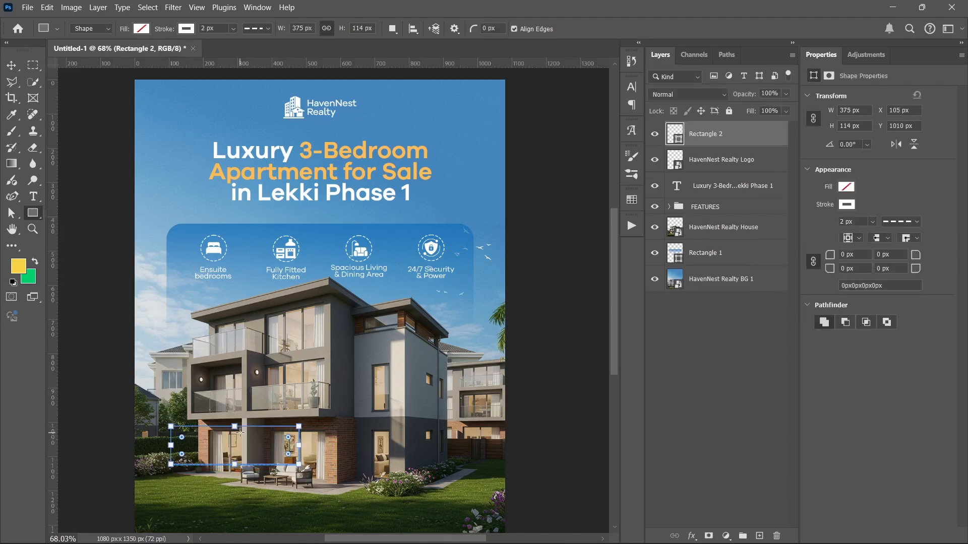
drag(235, 429, 237, 434)
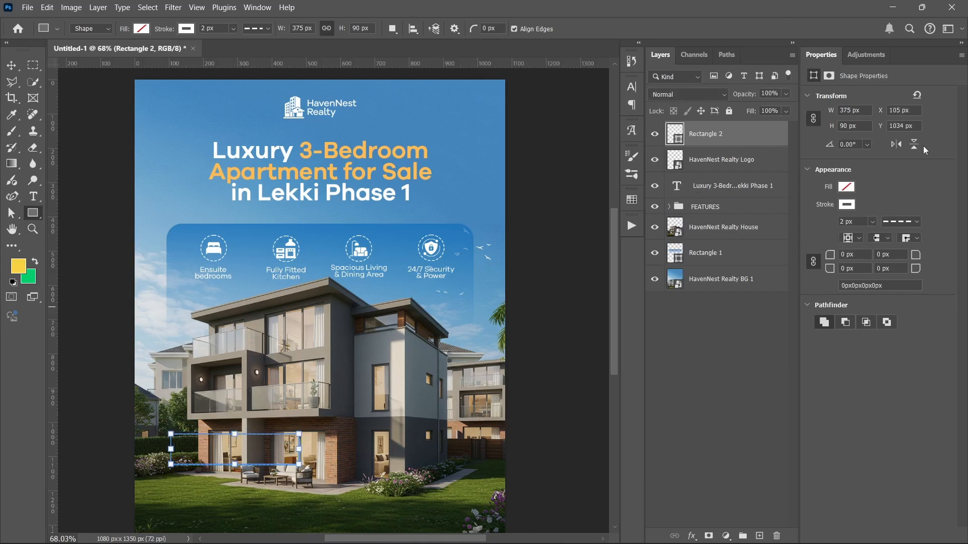
Fill the new rectangle over the house's ground floor with white
click(847, 187)
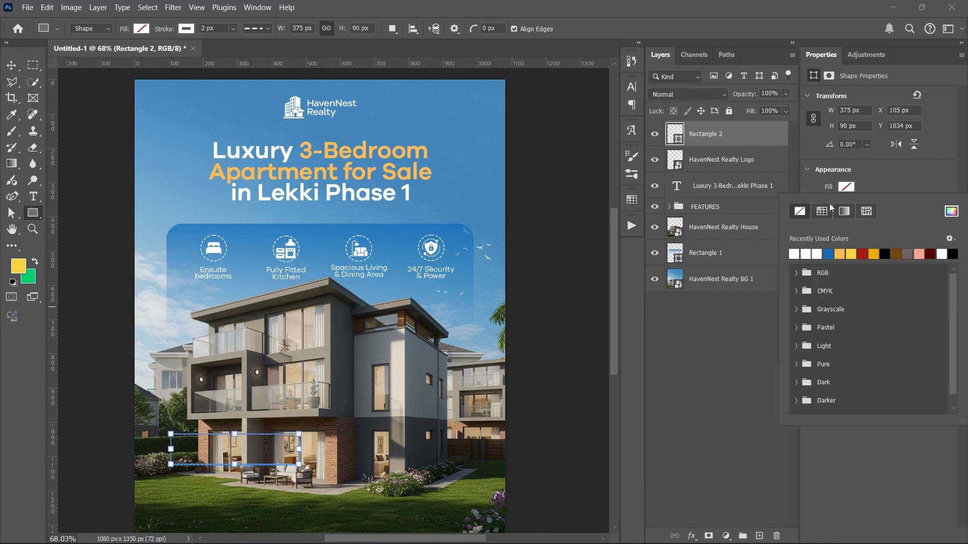
click(723, 368)
click(701, 142)
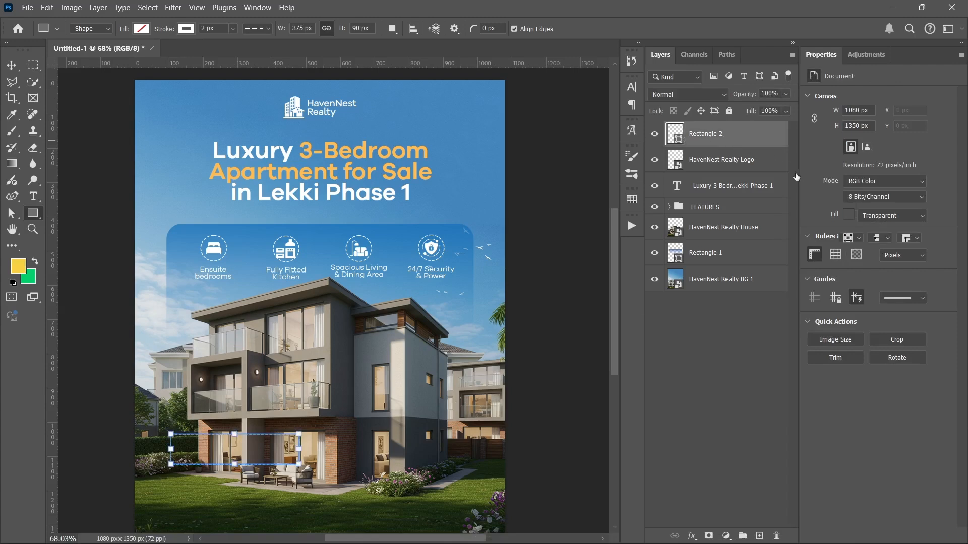
click(841, 189)
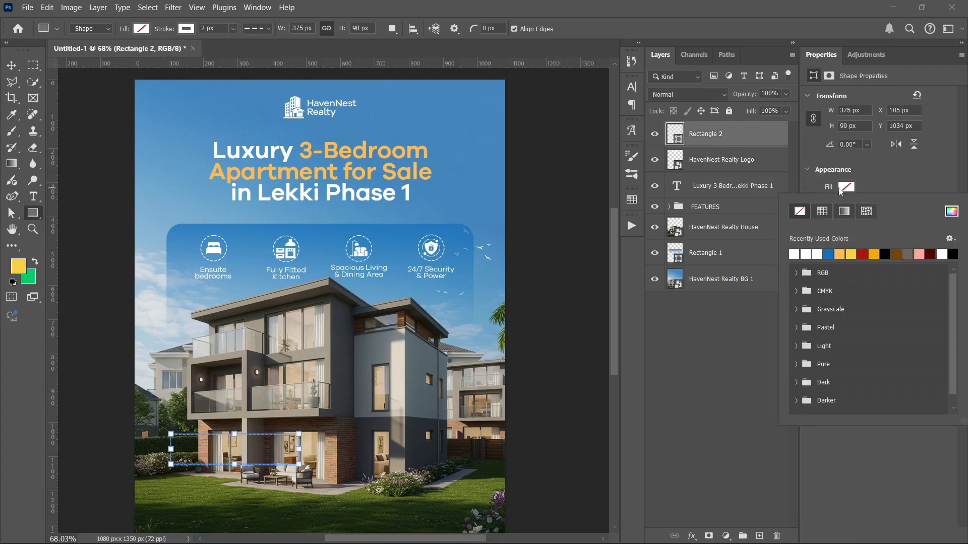
click(814, 252)
click(667, 341)
Copy the grey colour code 505050 from the HavenNest Realty.txt notes in Notepad and return to the Photoshop flyer
mouse_move(569, 543)
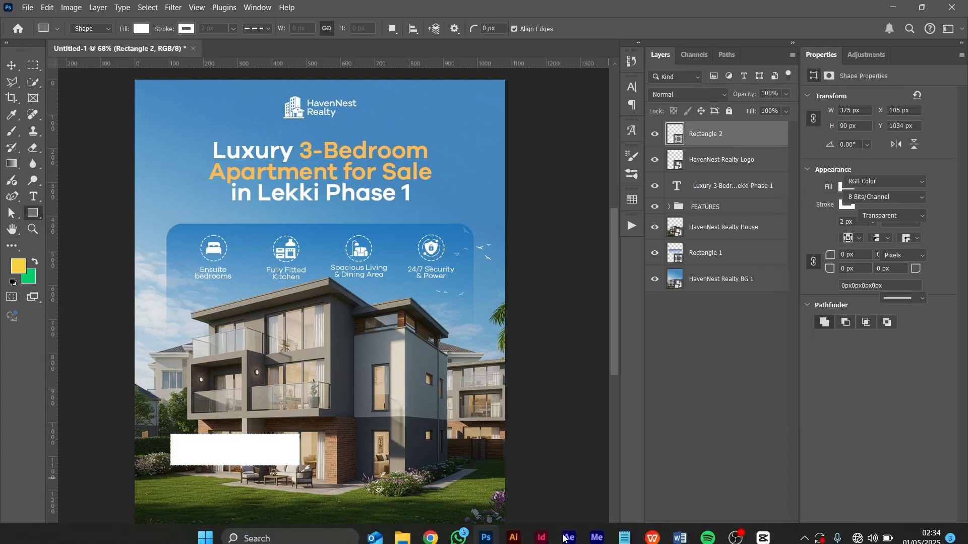
click(625, 530)
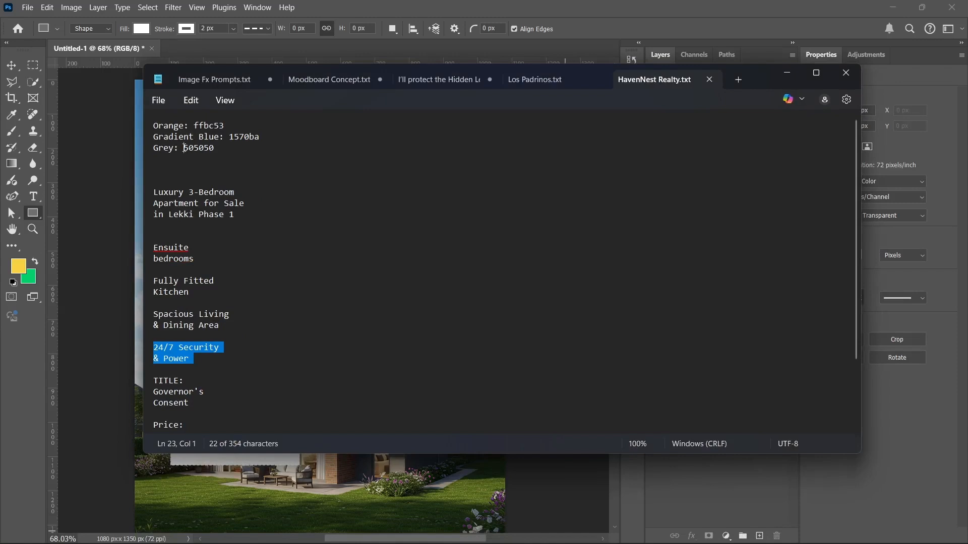
double_click(184, 148)
right_click(210, 149)
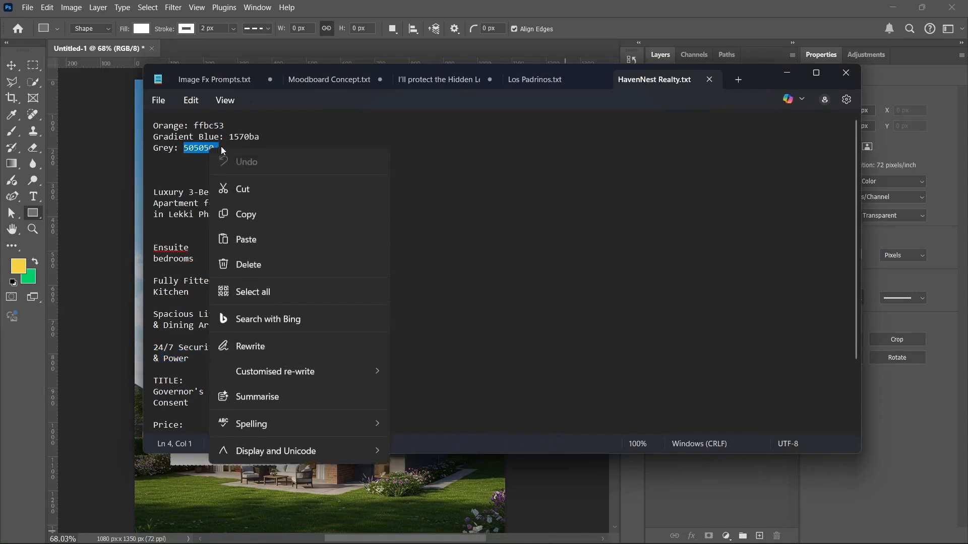
click(247, 215)
scroll(461, 254, down, 3)
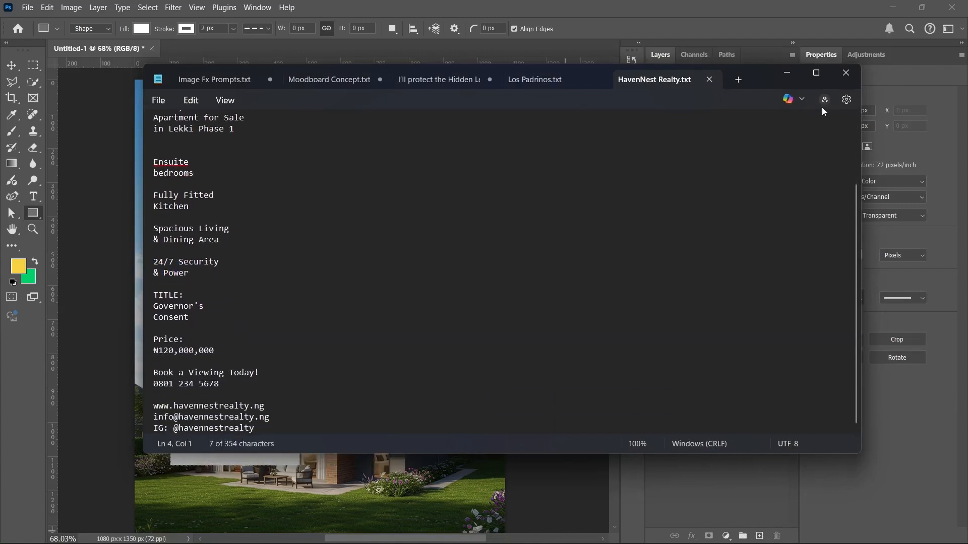
click(787, 73)
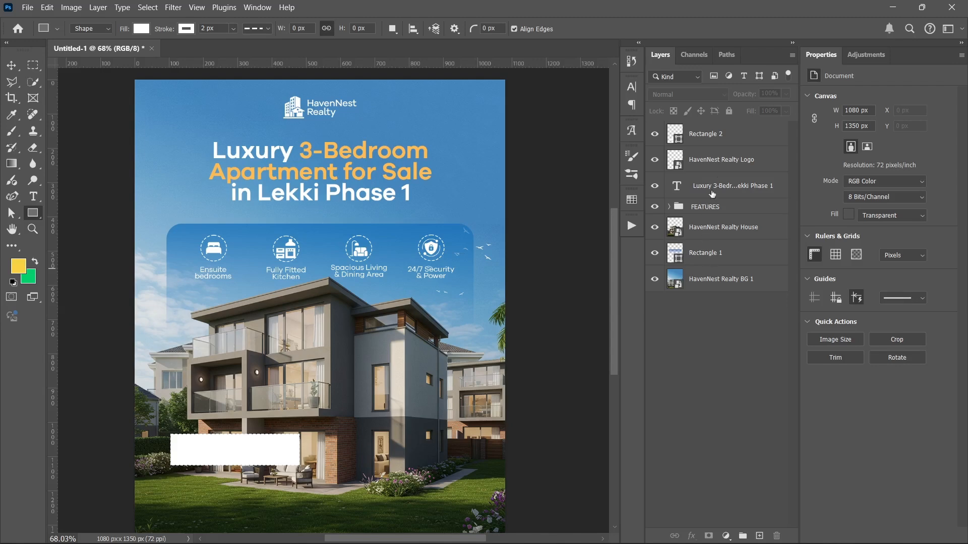
Set the new rectangle's fill colour to grey 505050
double_click(675, 133)
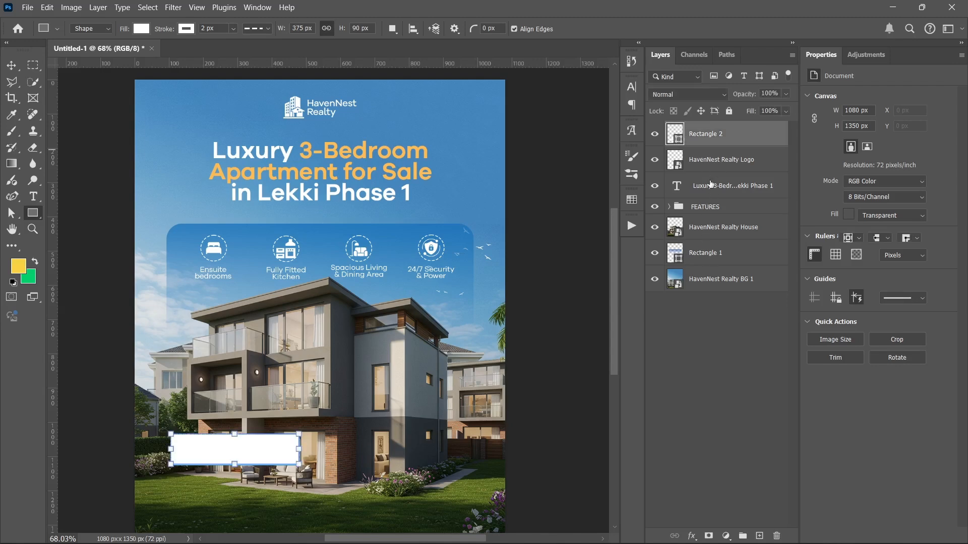
text(505050)
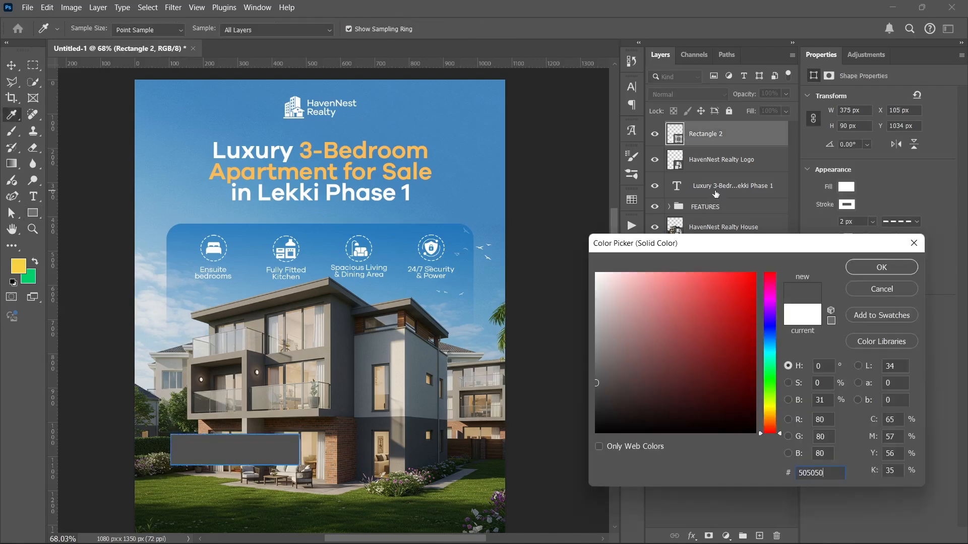
key(Return)
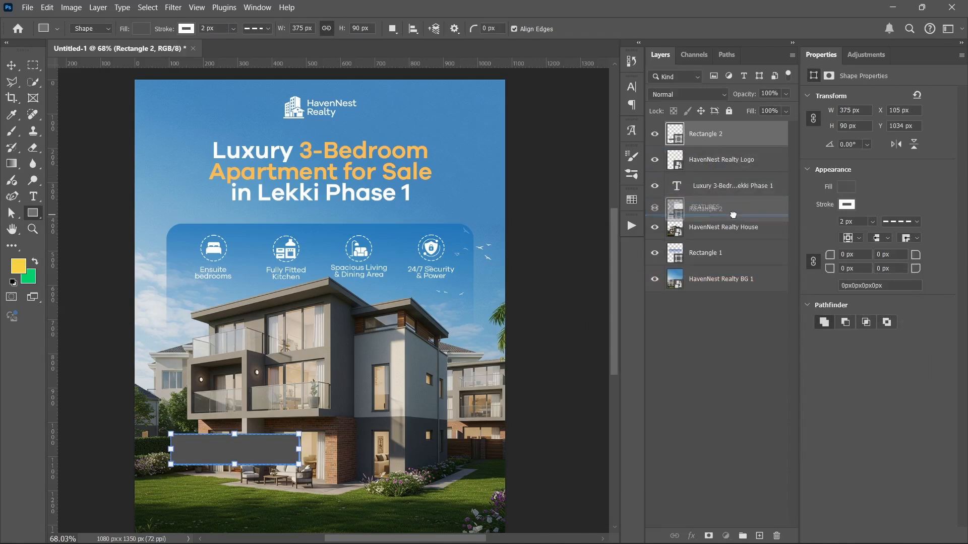
Move the grey rectangle's layer down to sit directly below the FEATURES group
key(ctrl+bracketleft)
key(ctrl+bracketleft)
key(ctrl+bracketleft)
Move the grey rectangle to about X 226 px, Y 1090 px and set its stroke width to 1 px
key(v)
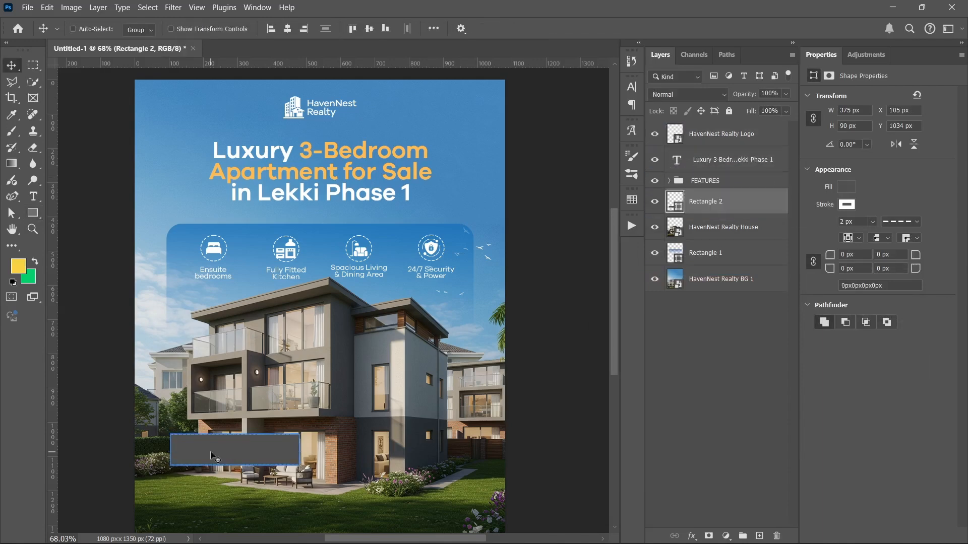
drag(215, 458, 257, 477)
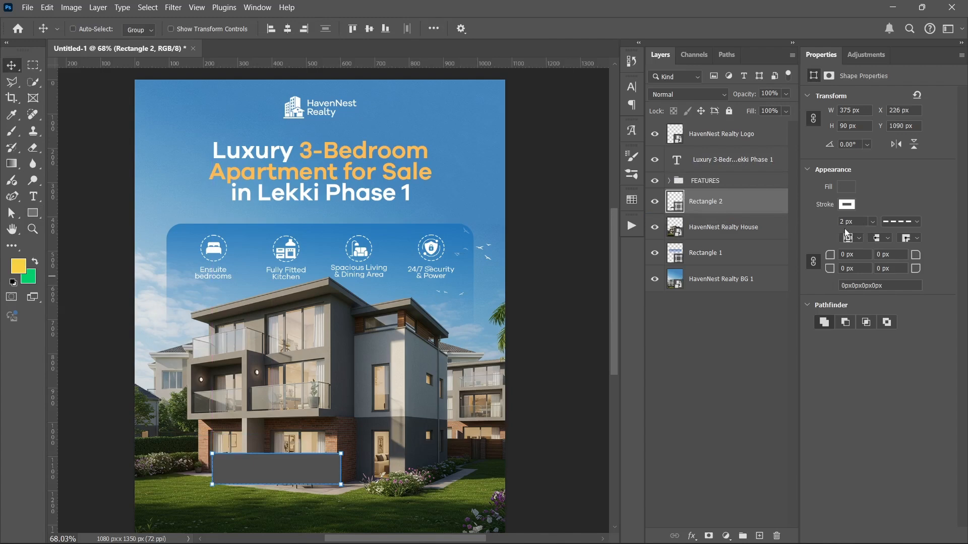
text(2)
Narrow the grey rectangle from its right edge to about 337 px and round all its corners to about 22 px
scroll(225, 414, up, 5)
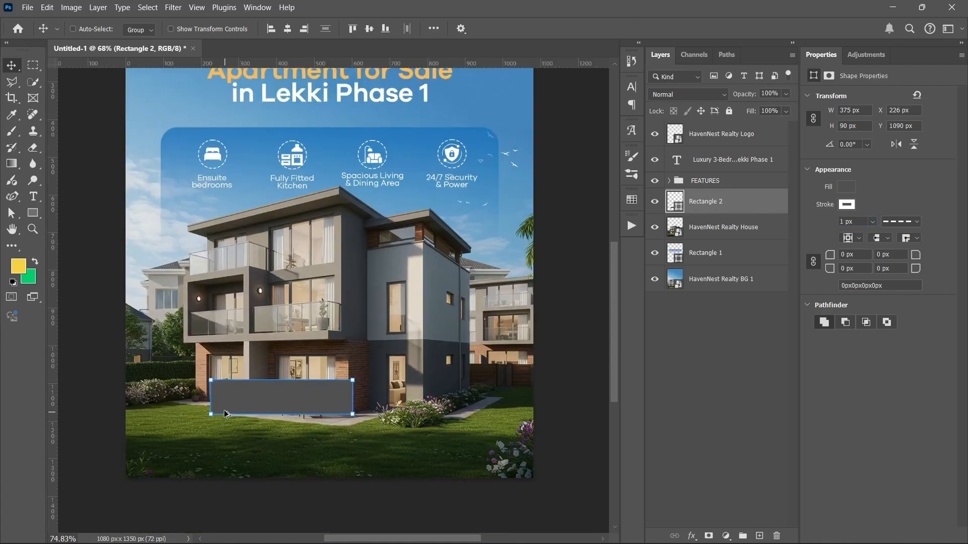
scroll(225, 415, down, 4)
scroll(225, 413, up, 4)
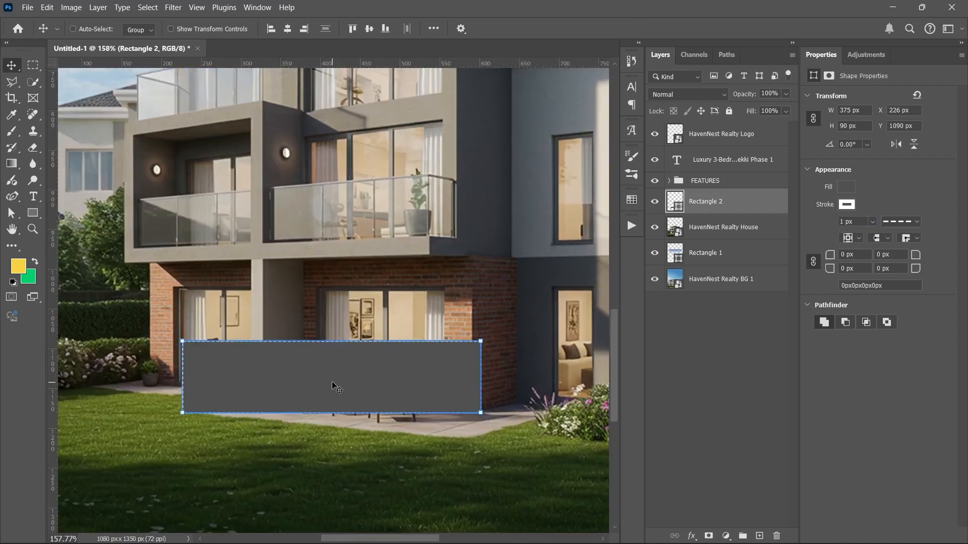
key(u)
drag(480, 377, 448, 376)
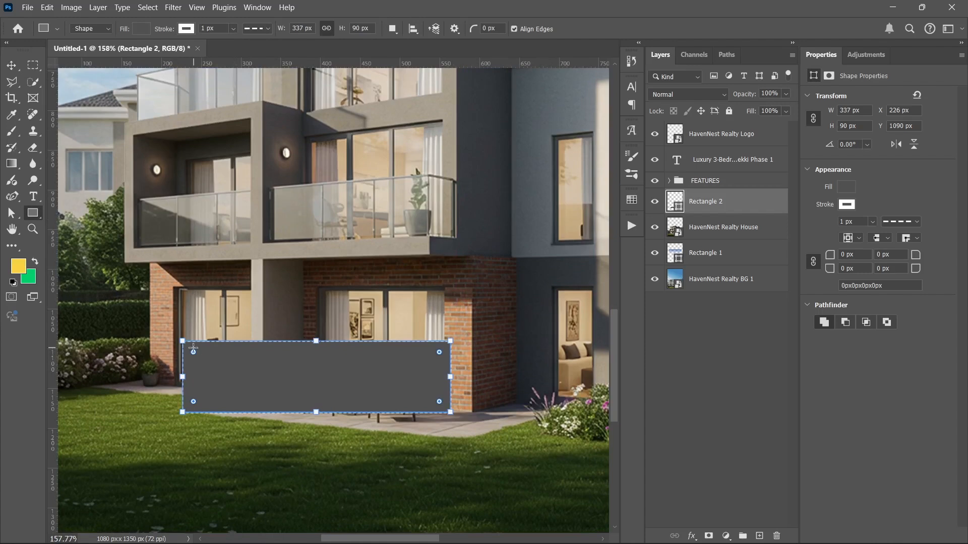
drag(193, 352, 200, 359)
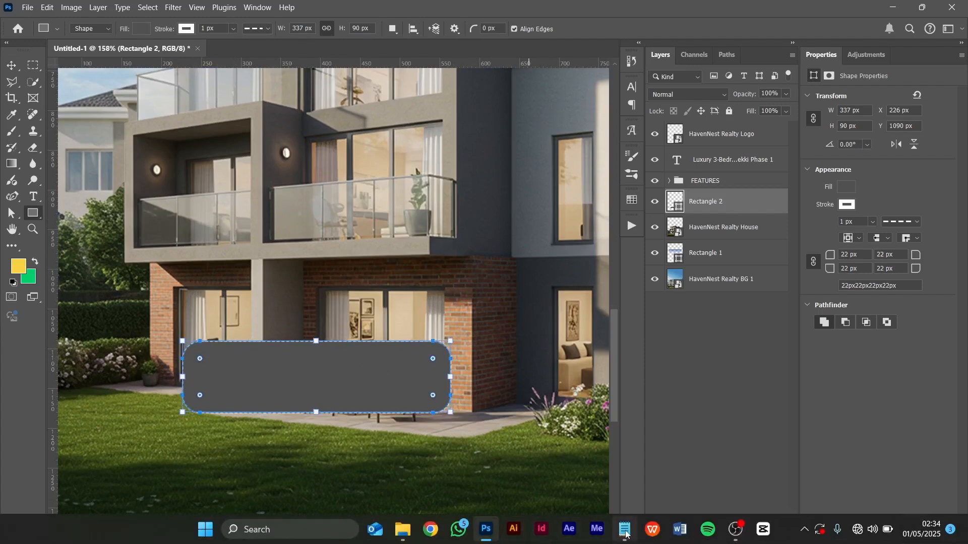
Copy the price ₦120,000,000 from the HavenNest Realty.txt notes in Notepad and return to the Photoshop flyer
click(625, 529)
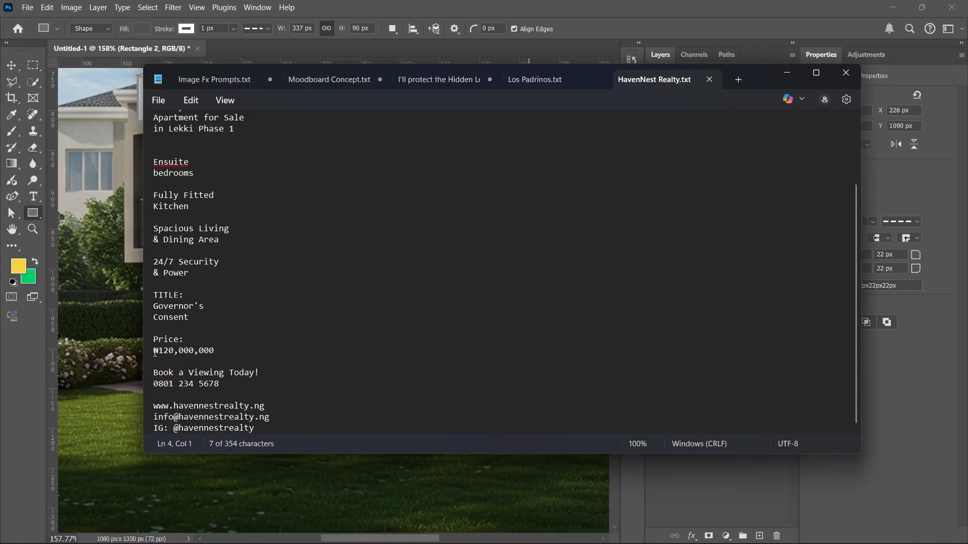
drag(154, 350, 215, 352)
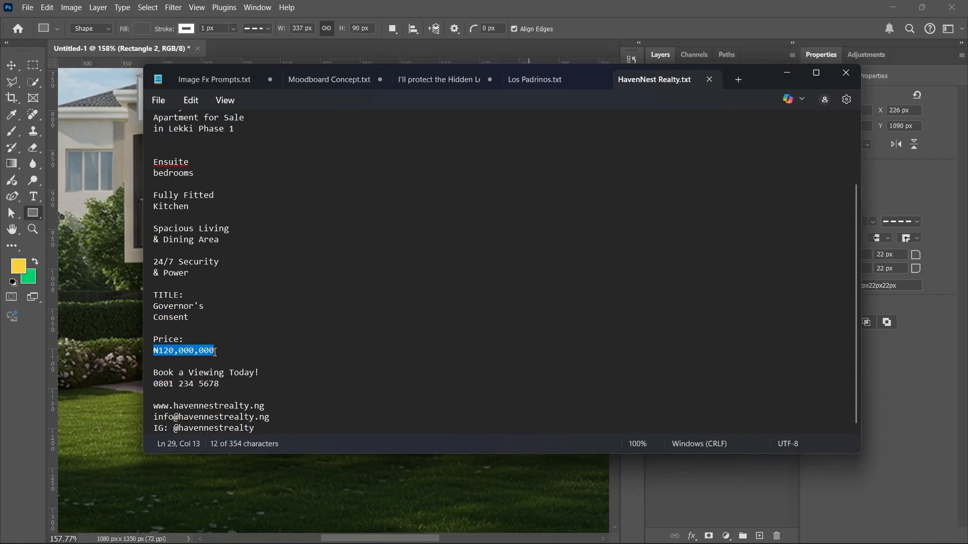
right_click(208, 354)
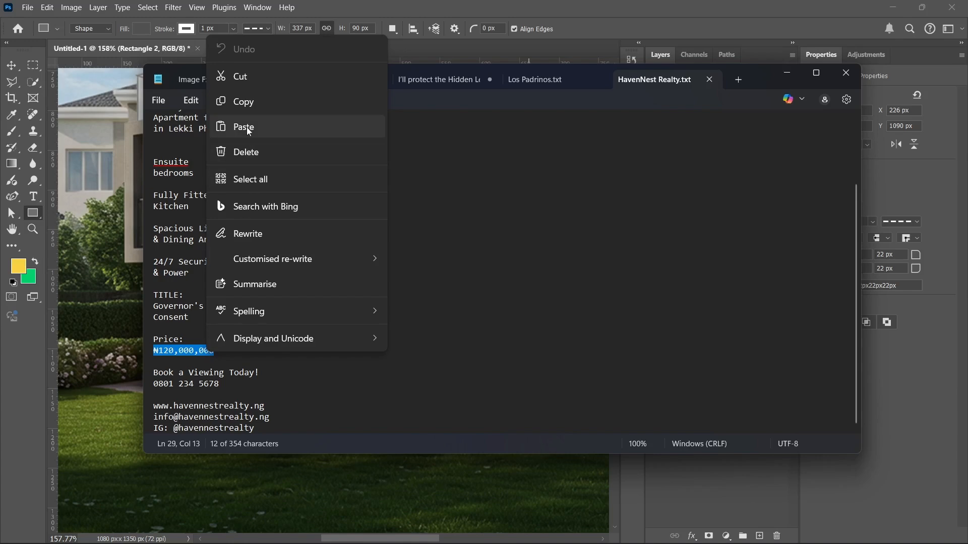
click(252, 107)
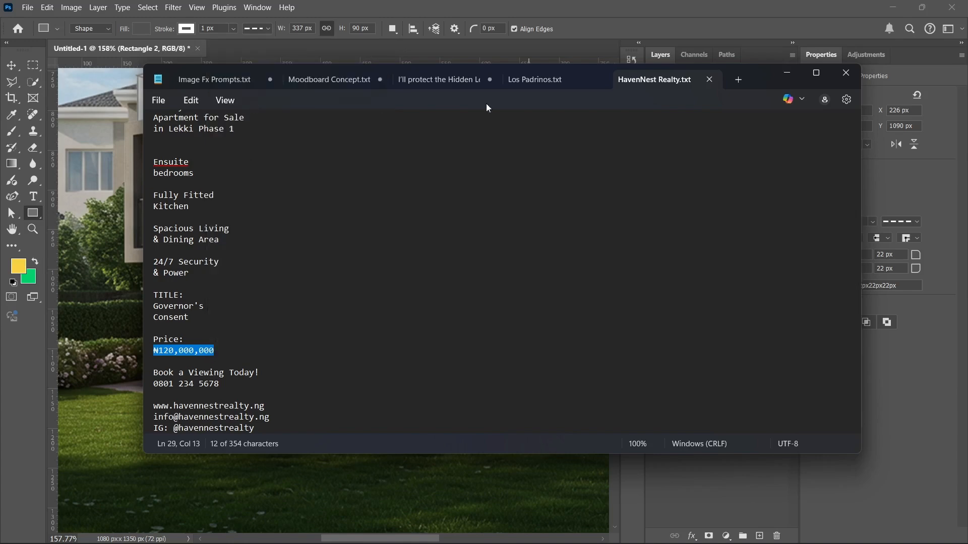
click(792, 75)
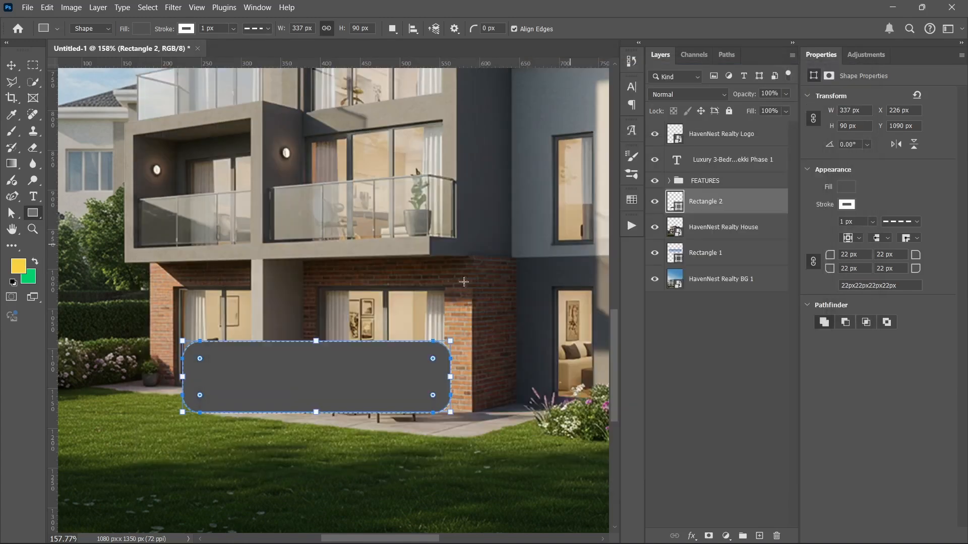
Add a text layer with the copied price ₦120,000,000 and place it just above the grey rounded rectangle
click(34, 196)
click(295, 306)
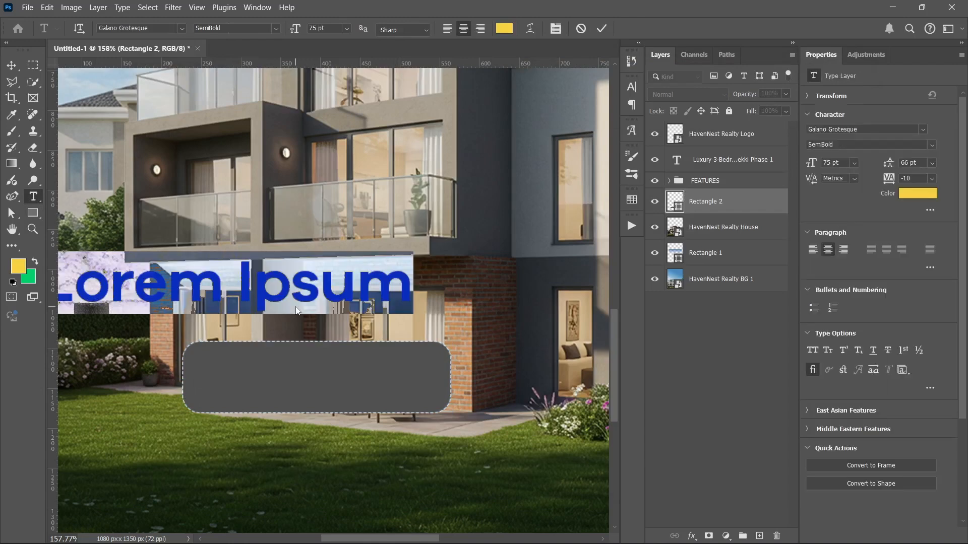
key(ctrl+v)
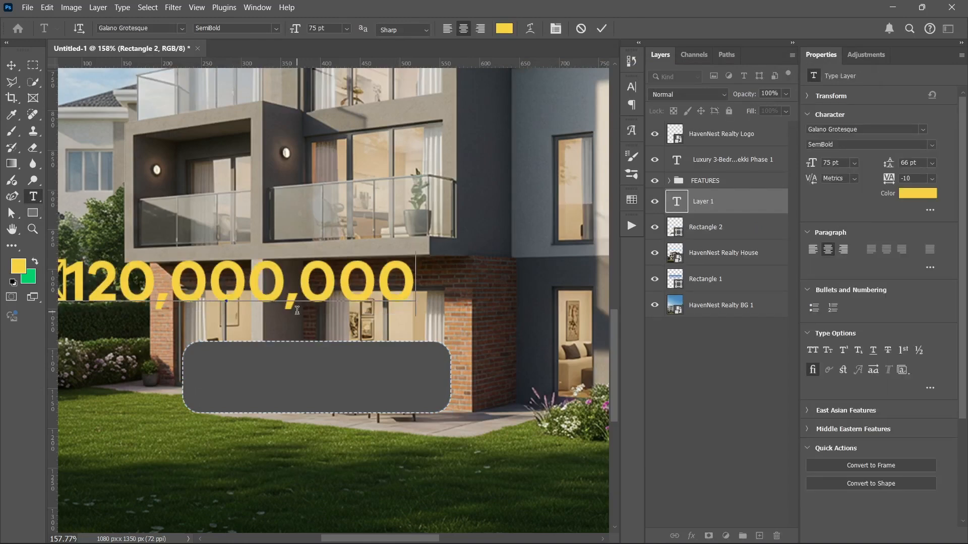
key(ctrl+Return)
key(v)
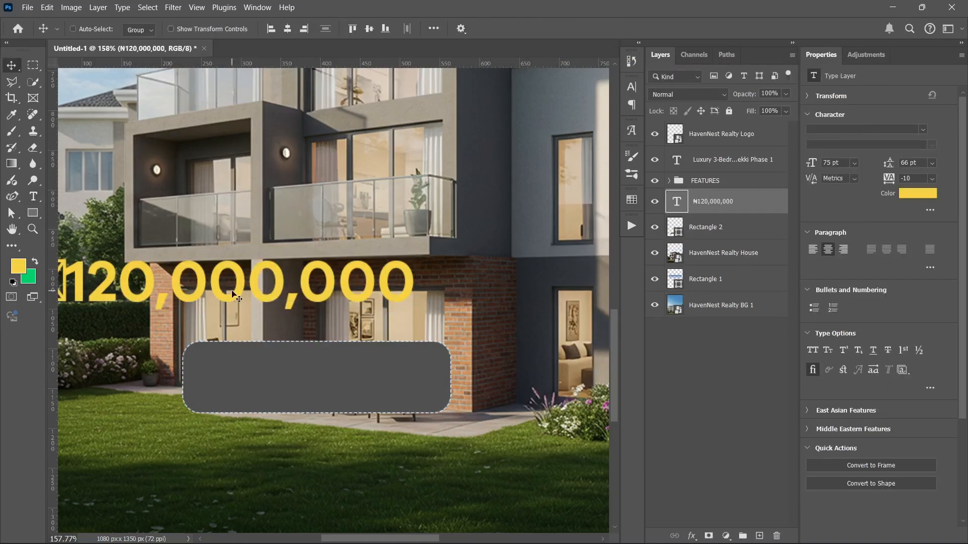
drag(234, 295, 356, 297)
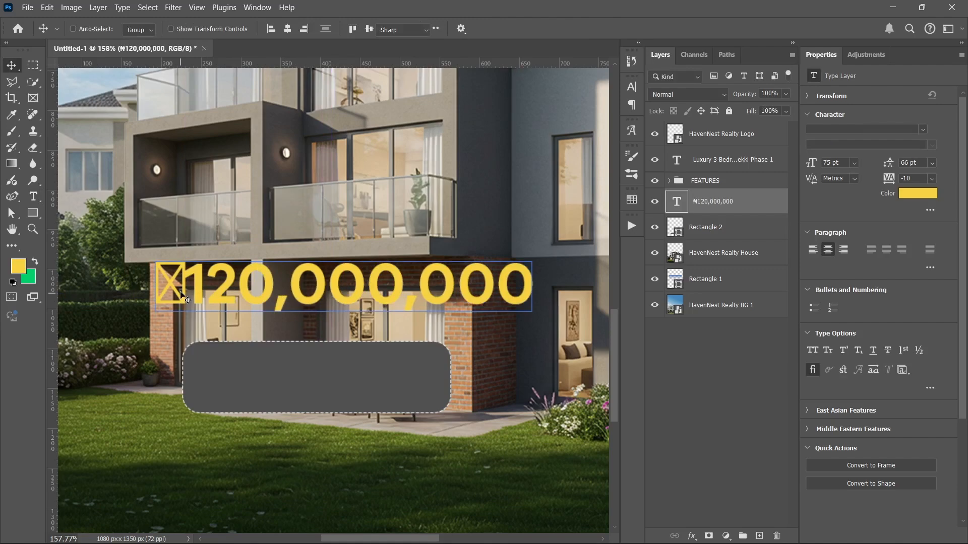
Set the naira sign of the price text to Montserrat SemiBold
key(t)
drag(185, 284, 158, 279)
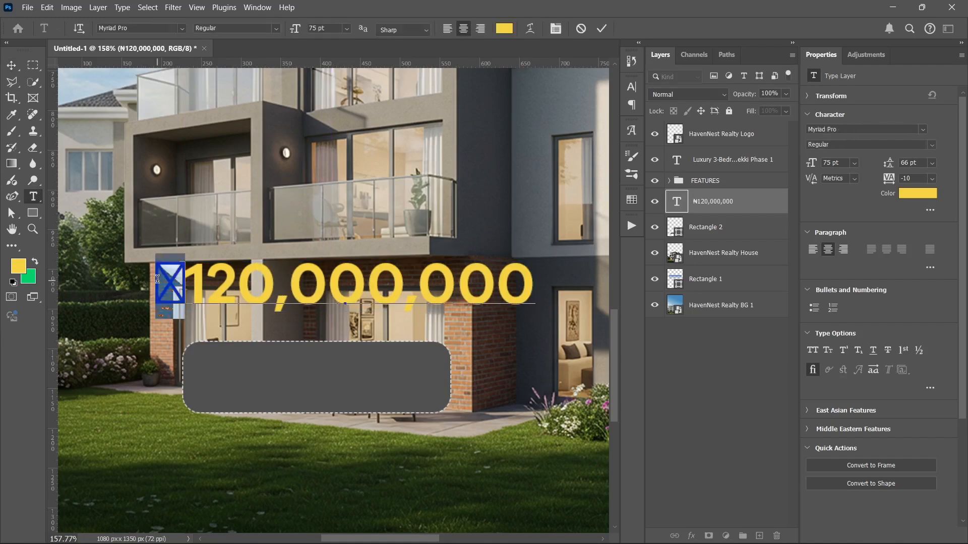
click(924, 131)
text(M)
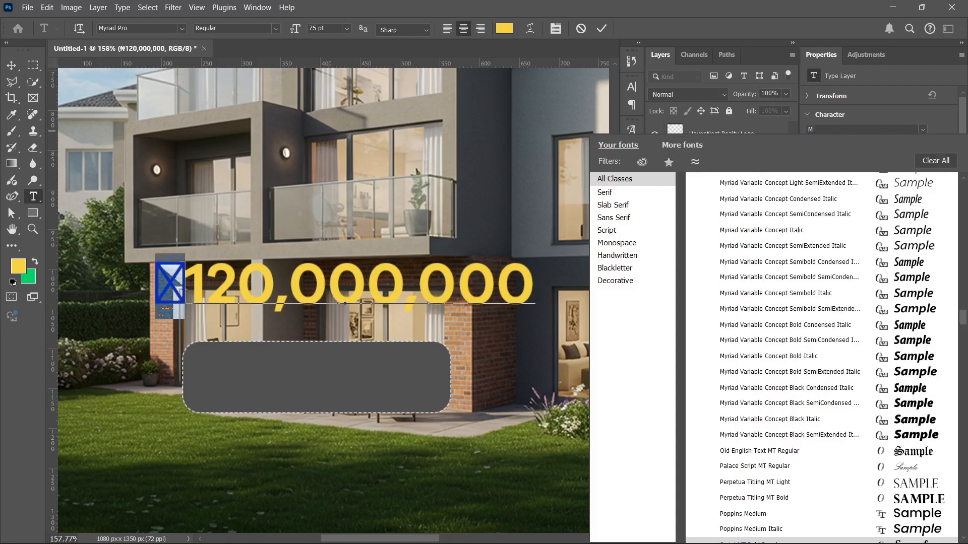
text(ONT)
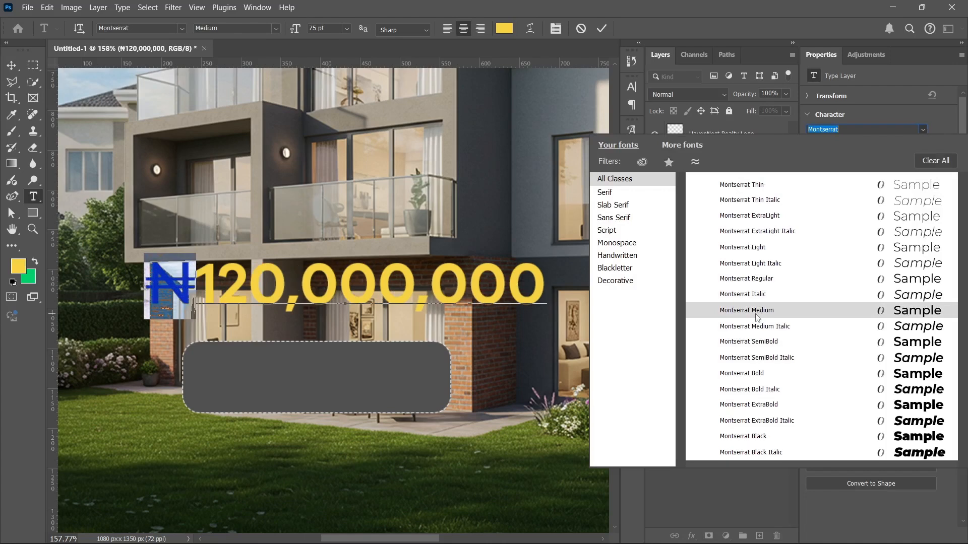
click(756, 341)
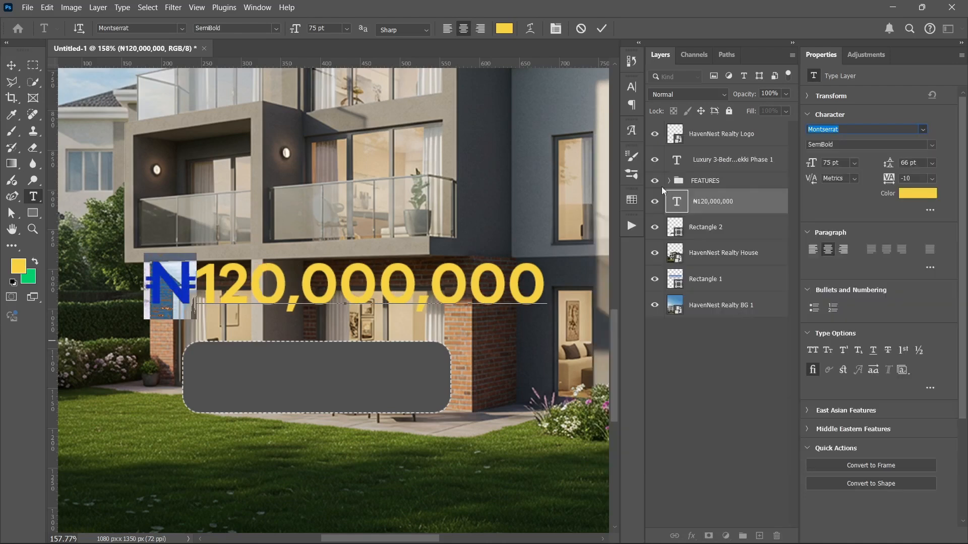
click(602, 30)
Recolour the whole ₦120,000,000 text white (ffffff)
key(v)
click(916, 200)
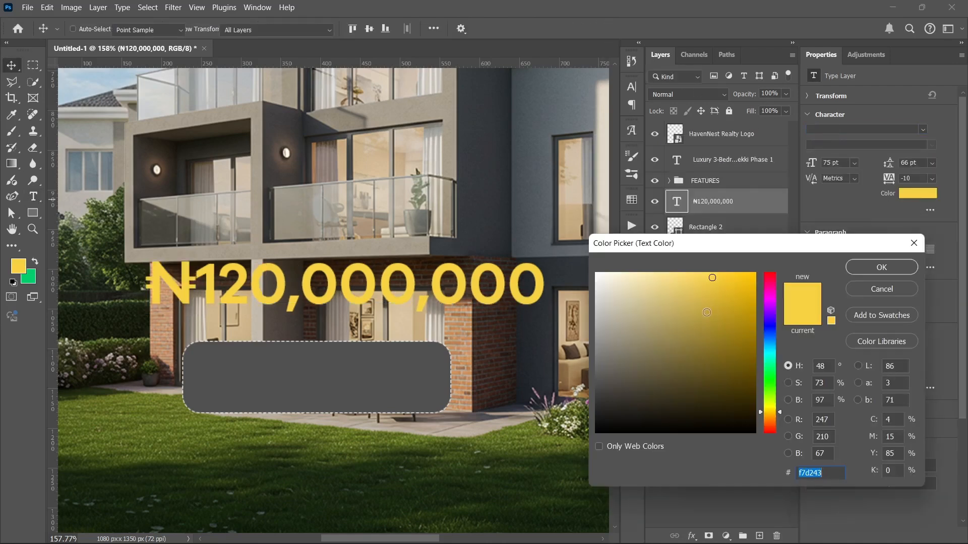
text(ffffff)
key(Return)
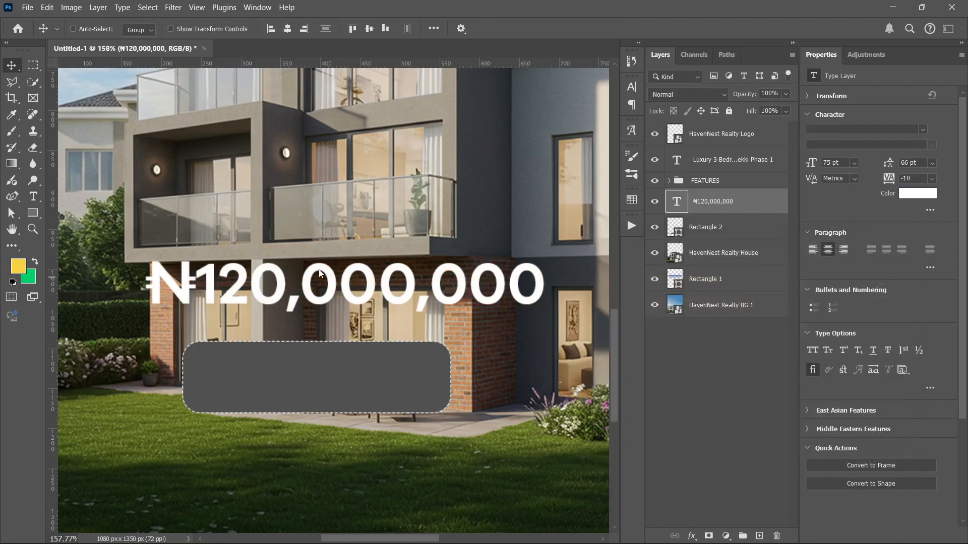
Scale the price text down to about 36 pt and place it in the lower part of the grey rounded box
key(ctrl+t)
drag(147, 321, 268, 395)
key(Return)
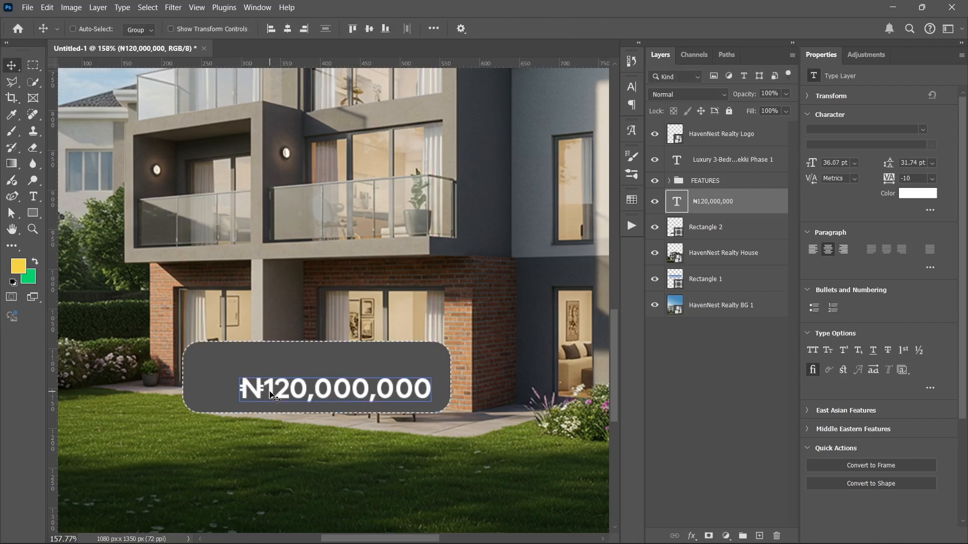
Duplicate the price text just above the original and change the copy's wording to "Price:"
drag(270, 394, 262, 371)
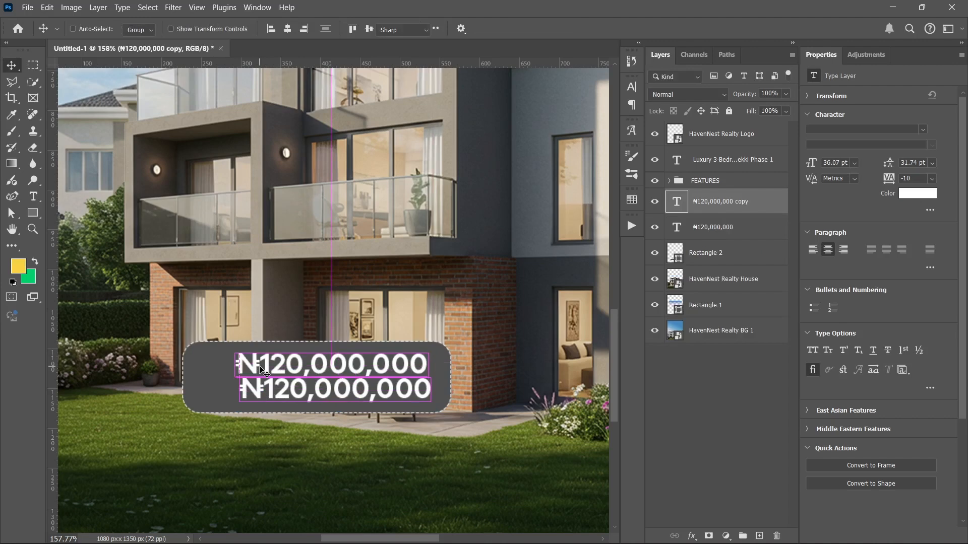
double_click(262, 364)
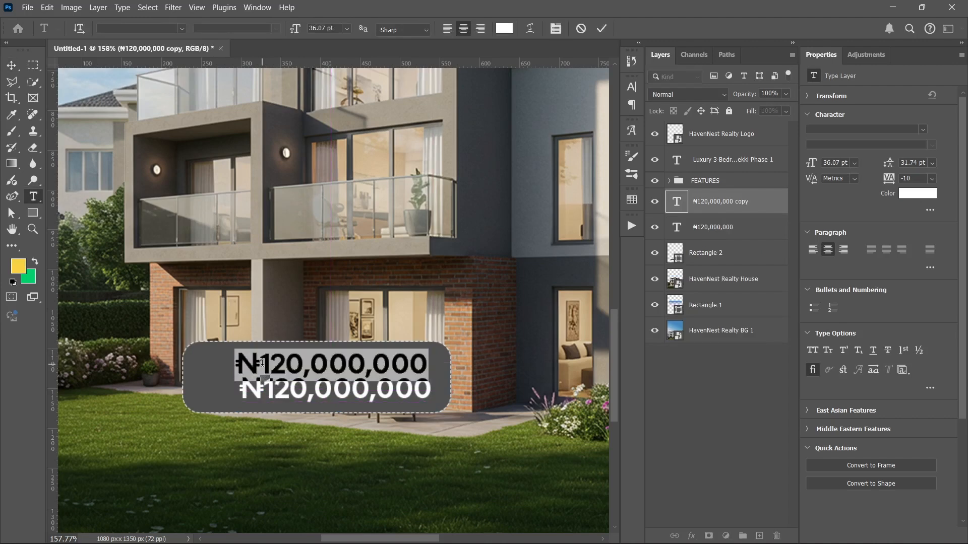
text(p)
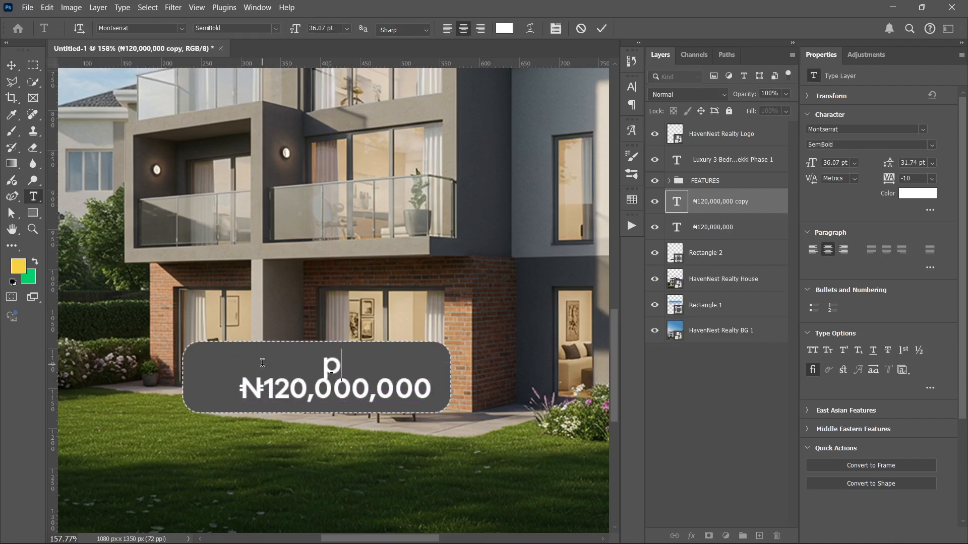
key(BackSpace)
text(Pr)
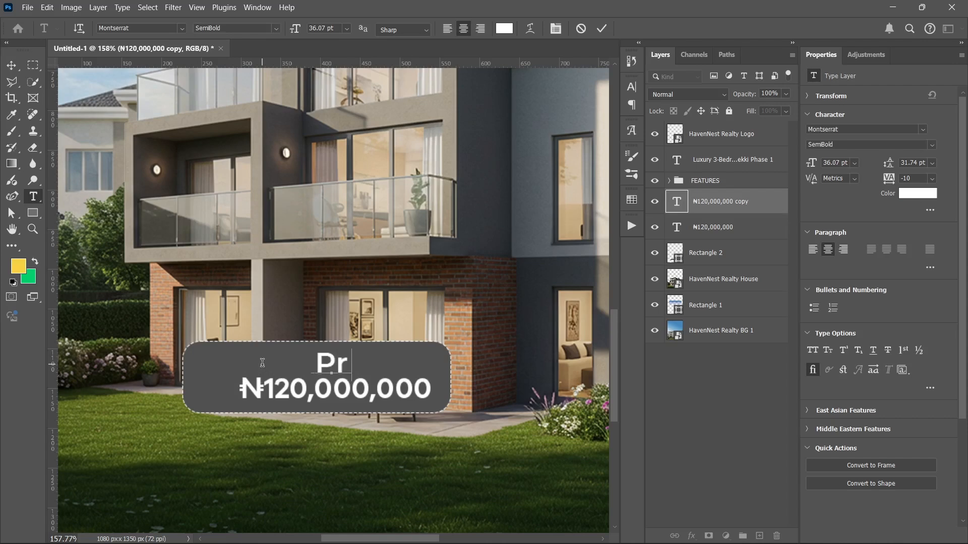
text(ice:)
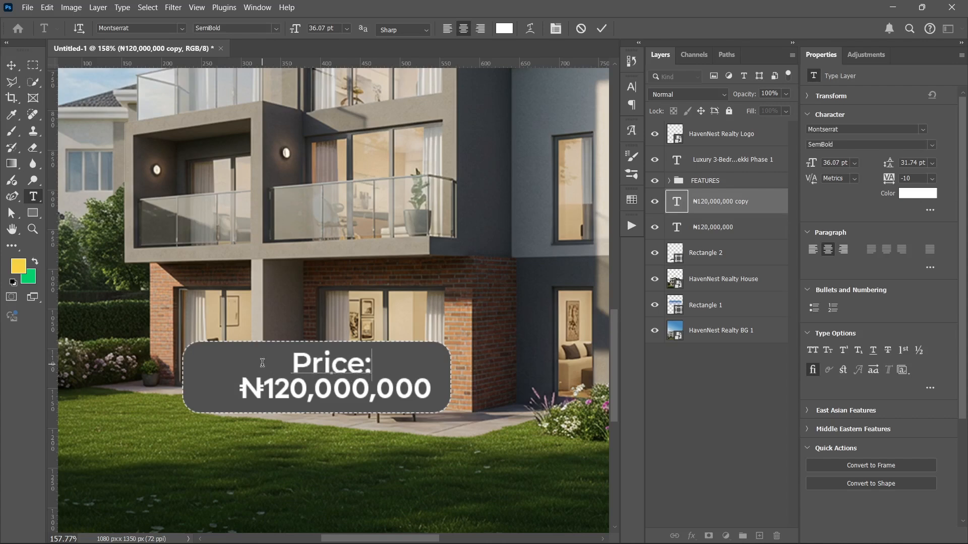
key(ctrl+Return)
key(v)
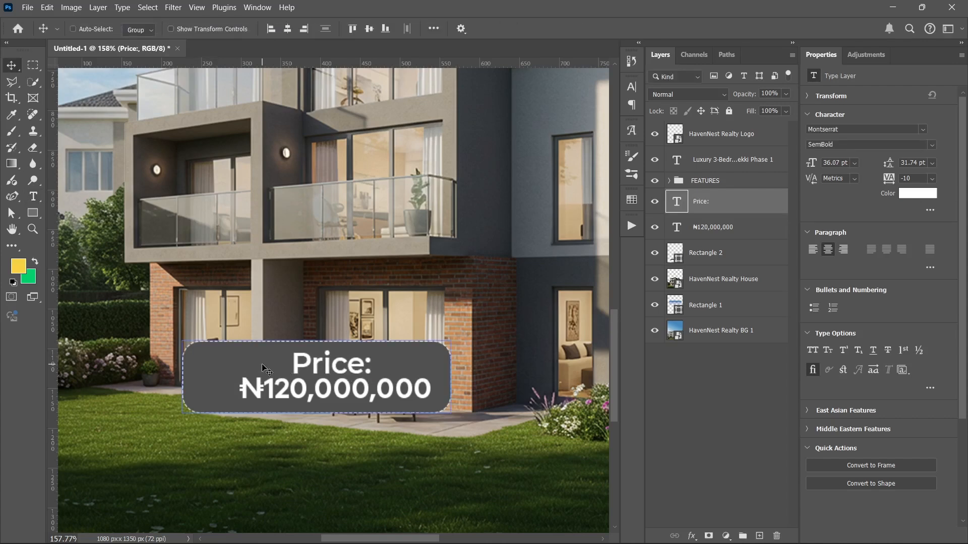
Scale the "Price:" label down to about 20 pt and left-align it above the price
key(ctrl+t)
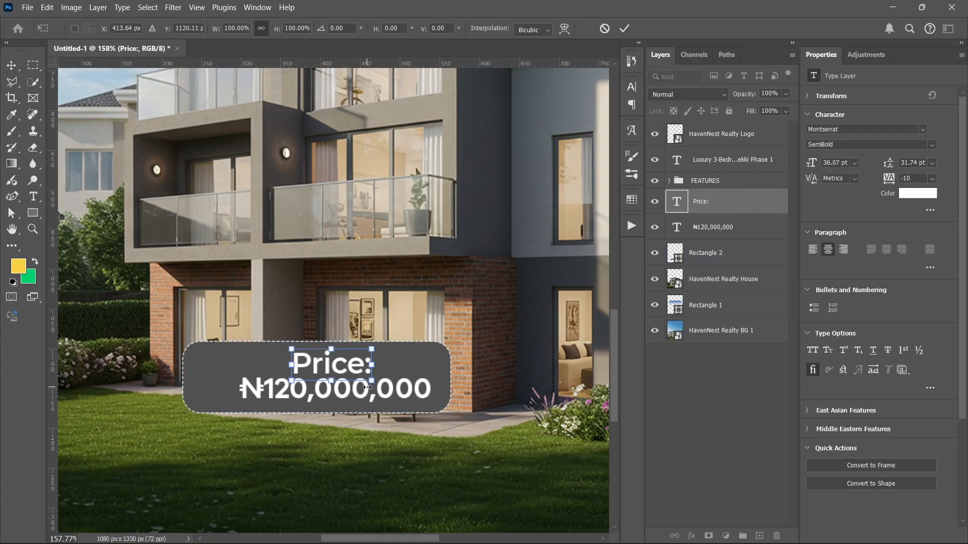
drag(374, 368, 271, 368)
key(Return)
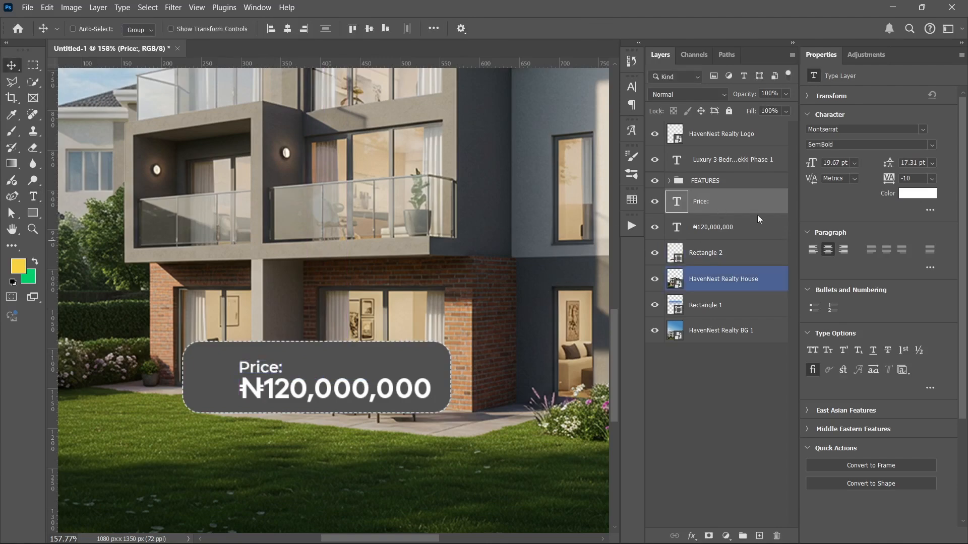
Set the "Price:" label's font to Galano Grotesque Regular and nudge it up slightly from the price
click(924, 129)
key(Down)
key(Return)
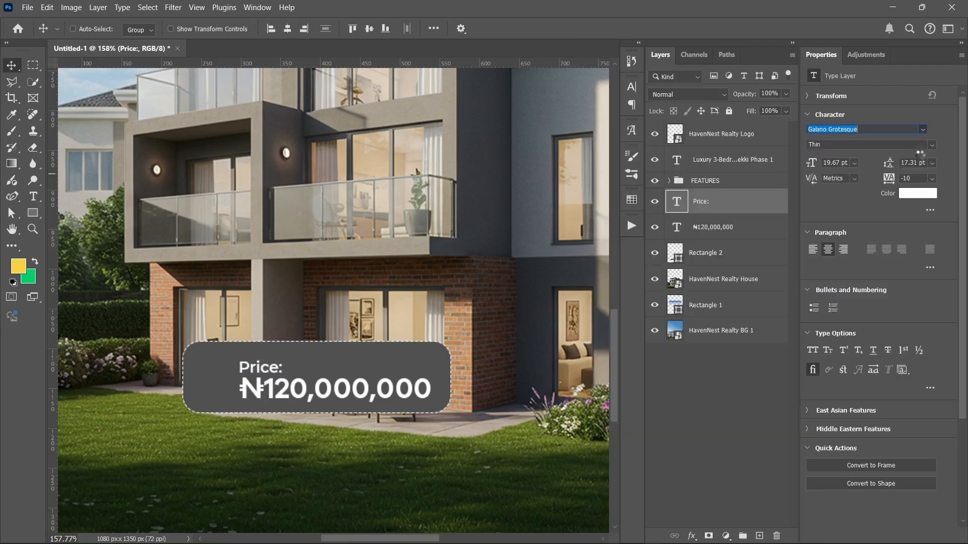
click(932, 145)
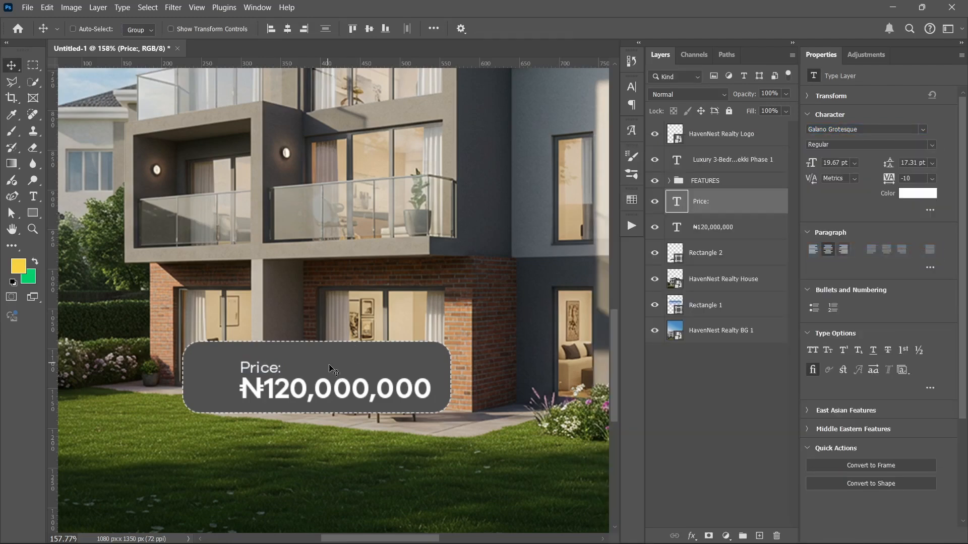
ctrl+click(365, 411)
key(Up)
key(Up)
key(Up)
key(Up)
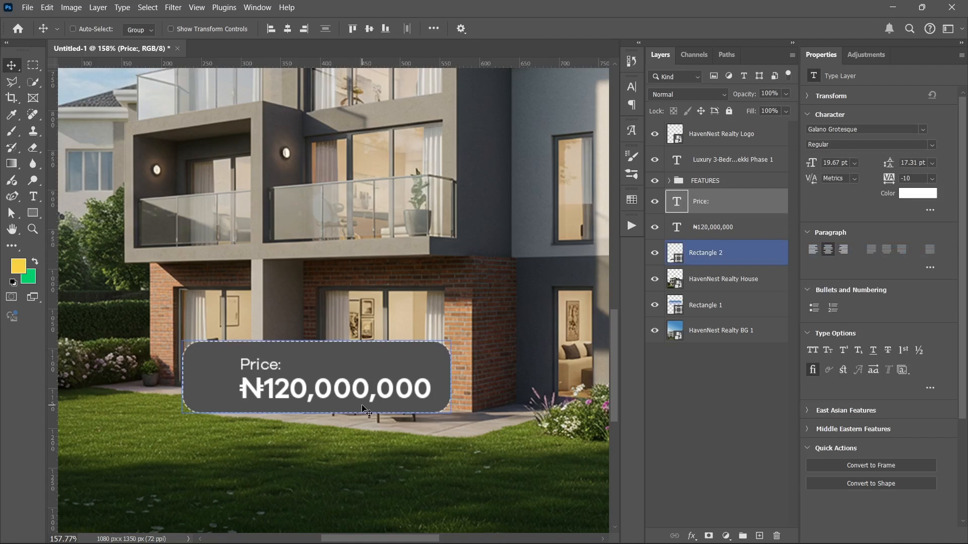
Draw a horizontal line about 177 px long from the "Price:" label toward the price's right end
right_click(33, 213)
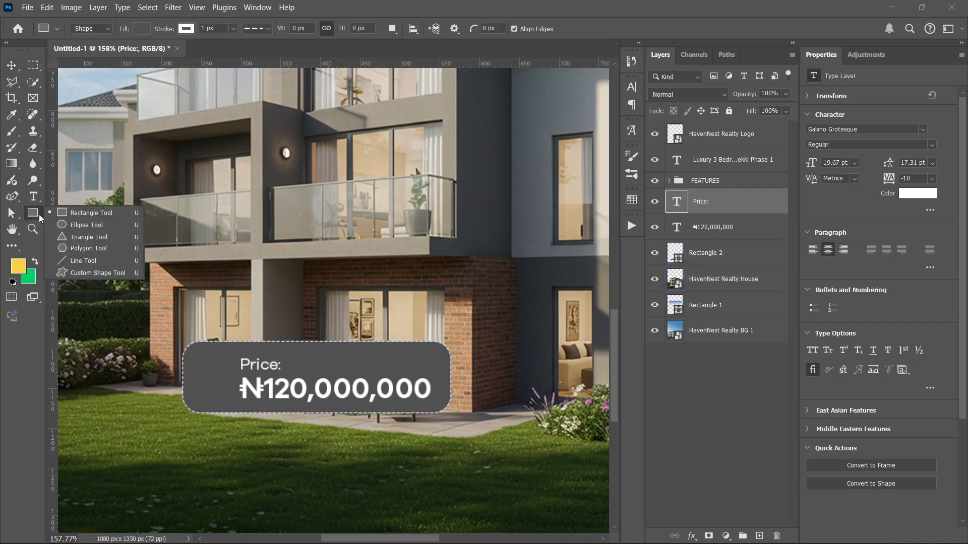
click(78, 262)
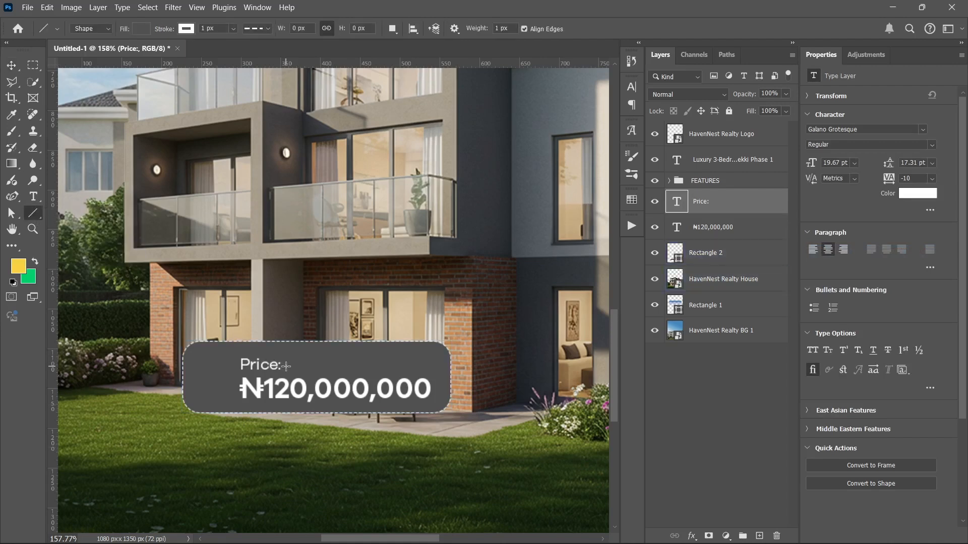
drag(286, 367, 427, 370)
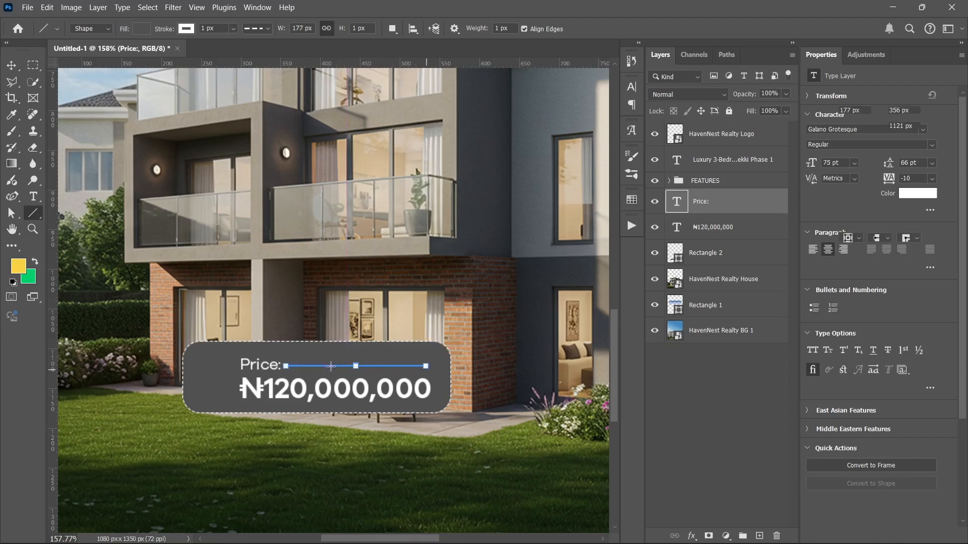
Give the line a white fill and remove its stroke
click(846, 186)
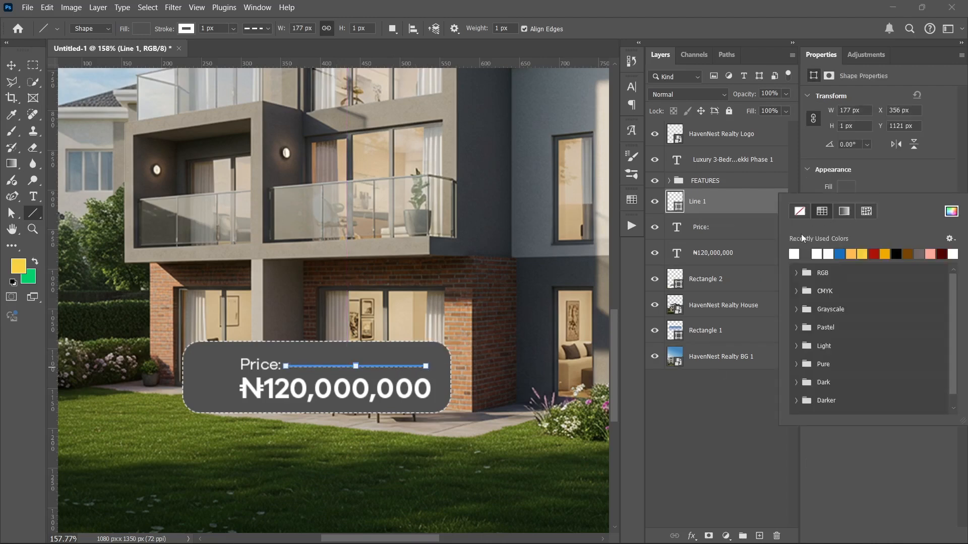
click(799, 254)
click(864, 190)
click(849, 204)
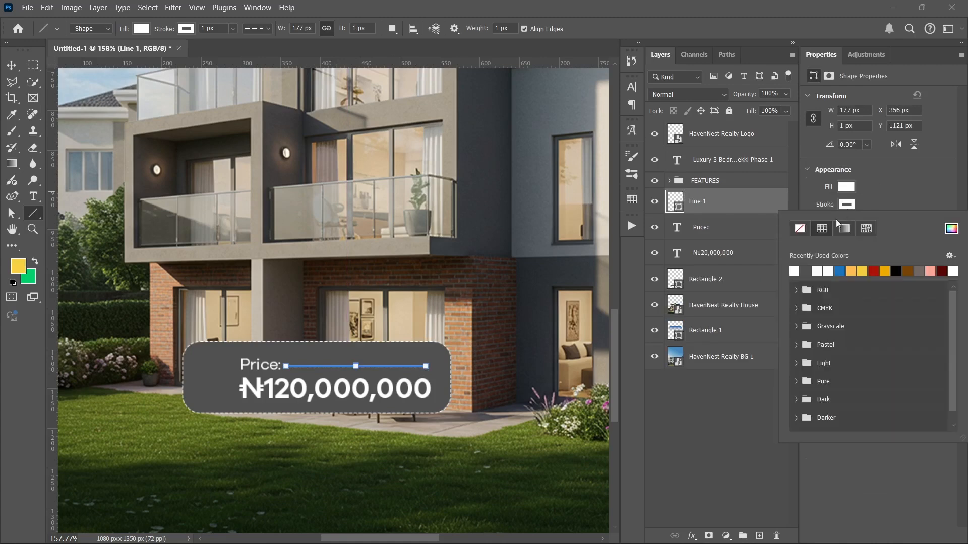
click(801, 228)
click(713, 400)
key(v)
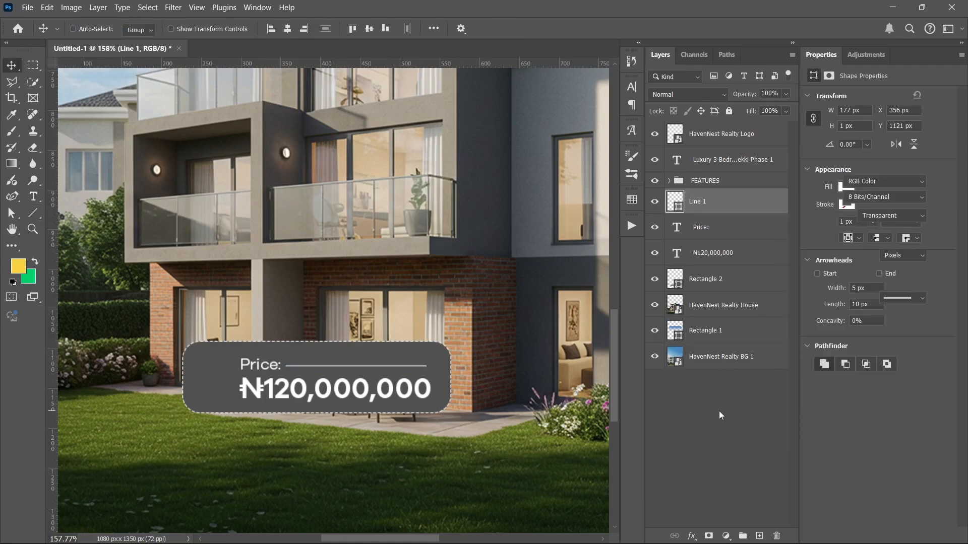
click(719, 411)
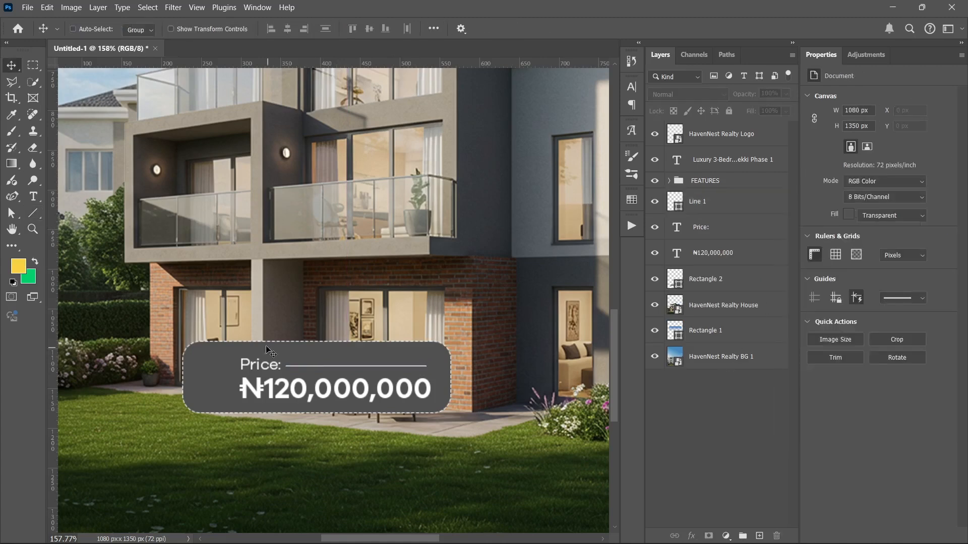
Place the green badge image 26 from the HavenNest Realty Assets folder and scale it to 33% over the price box's left end
ctrl+click(272, 315)
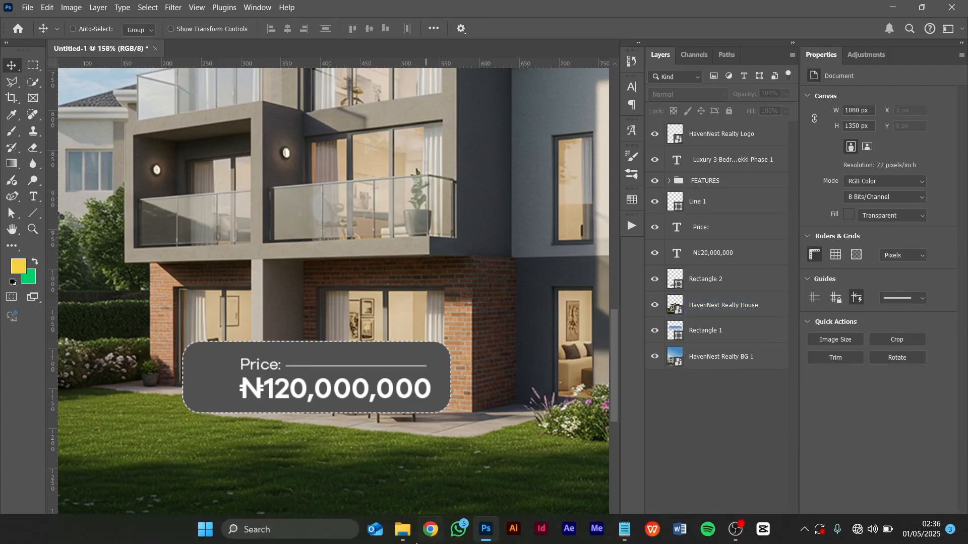
click(402, 529)
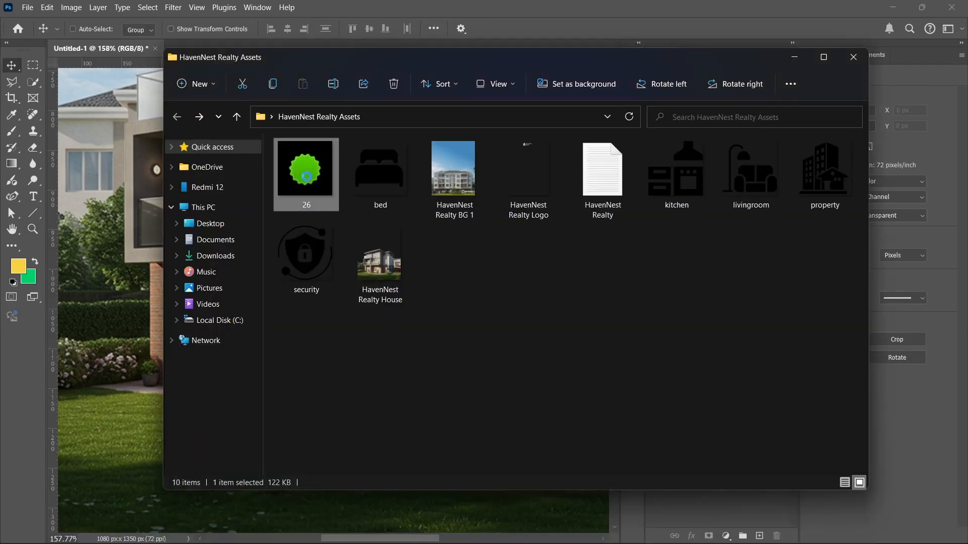
drag(309, 174, 160, 335)
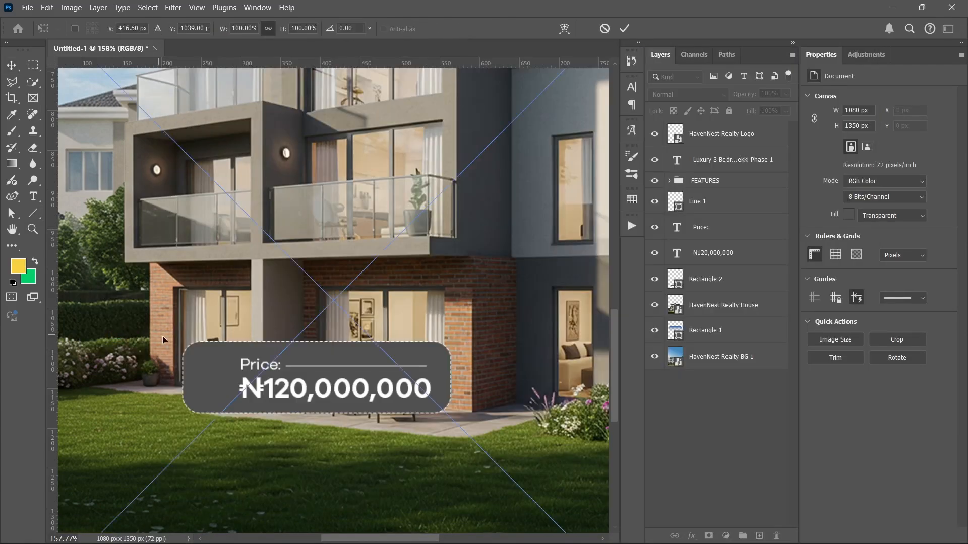
scroll(305, 279, down, 4)
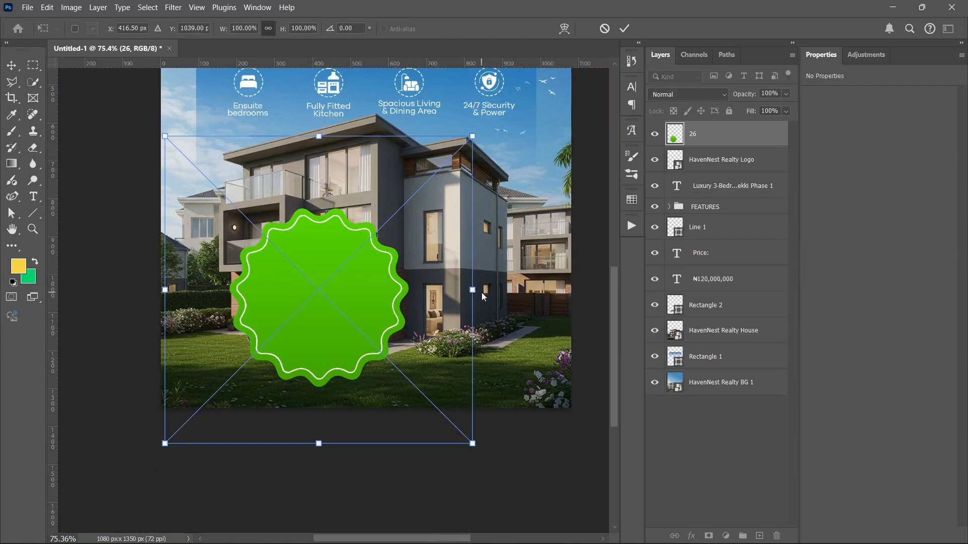
drag(474, 290, 242, 330)
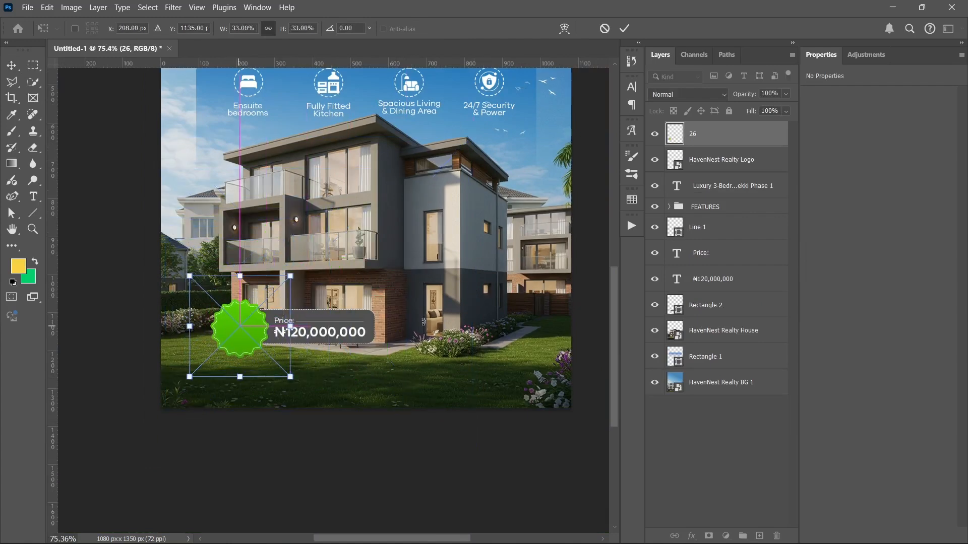
Fine-tune the green badge's position to about X 130 px, Y 1059 px and commit the placement
scroll(263, 333, up, 5)
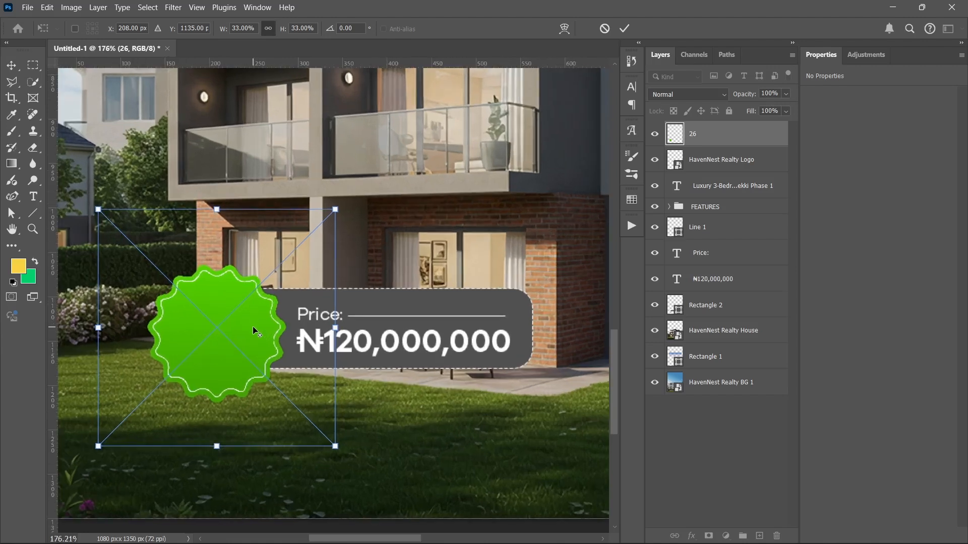
key(alt+space)
key(Escape)
drag(190, 316, 199, 311)
key(Return)
scroll(197, 308, down, 5)
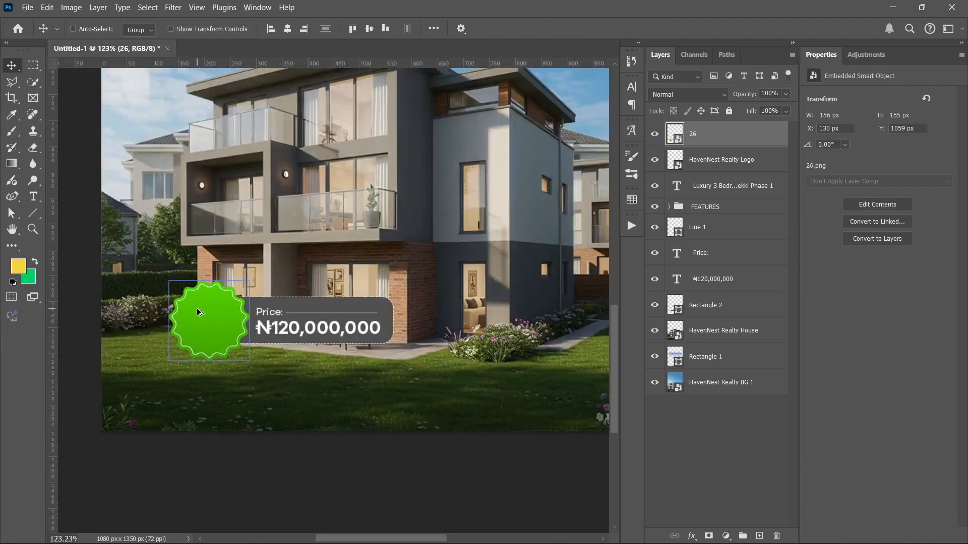
scroll(196, 308, down, 2)
drag(258, 214, 255, 344)
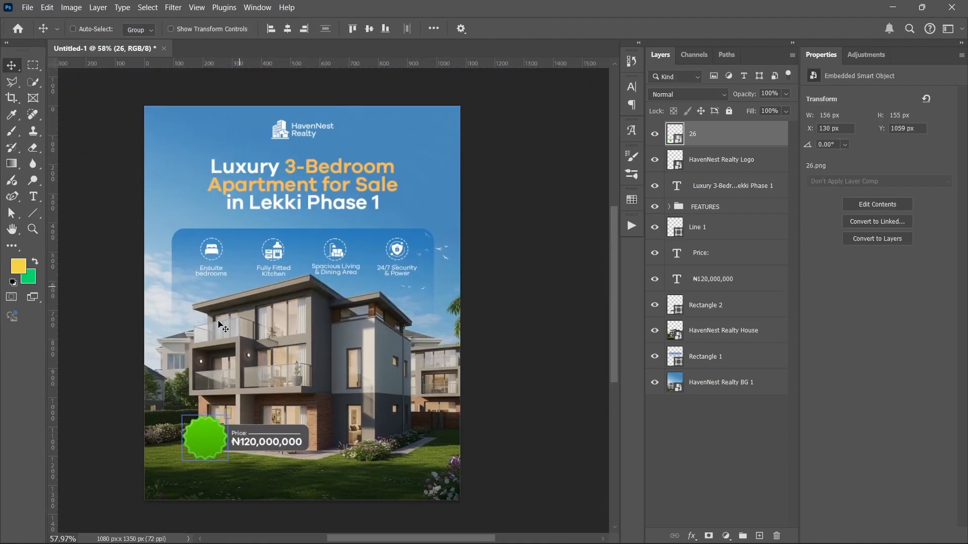
scroll(193, 450, up, 6)
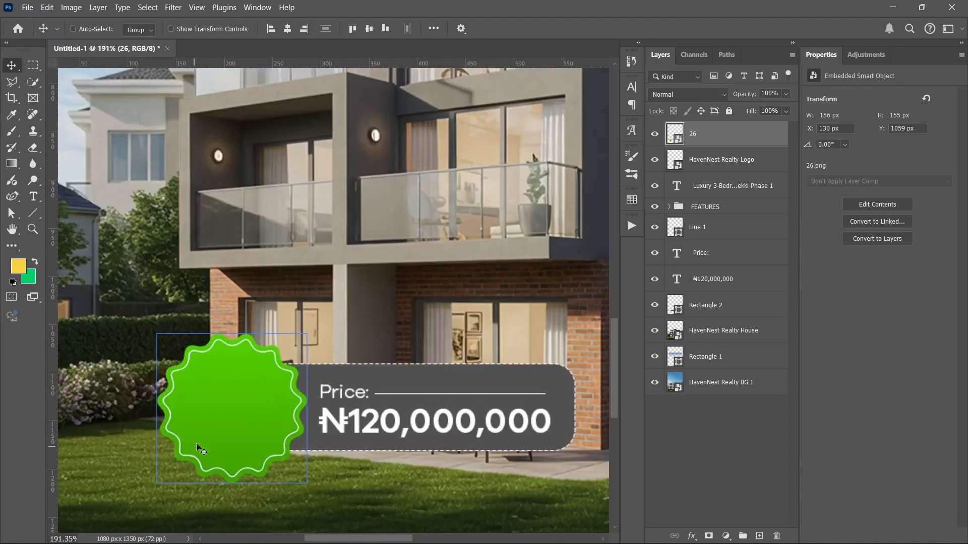
scroll(197, 447, down, 2)
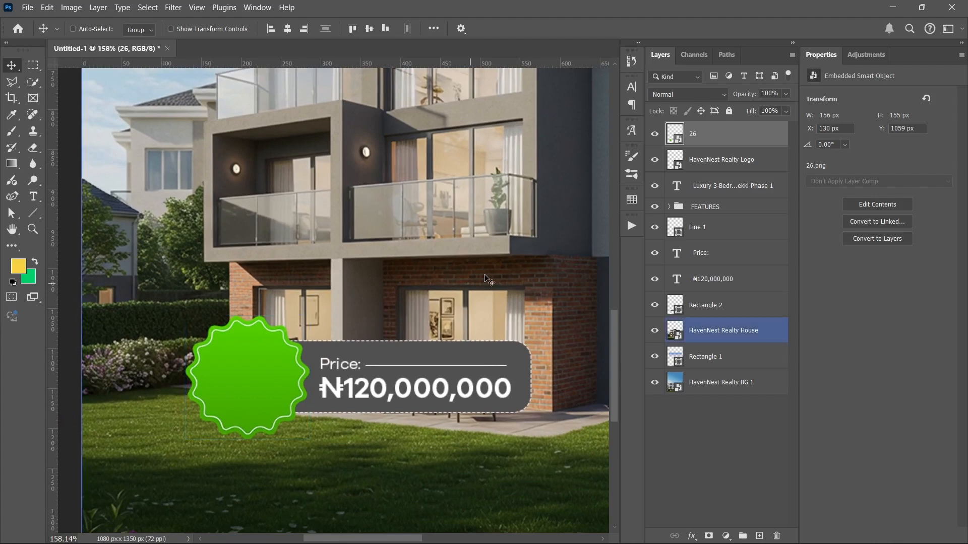
Recolor the green badge to golden yellow with a Hue/Saturation adjustment, setting the hue to -43
key(ctrl+u)
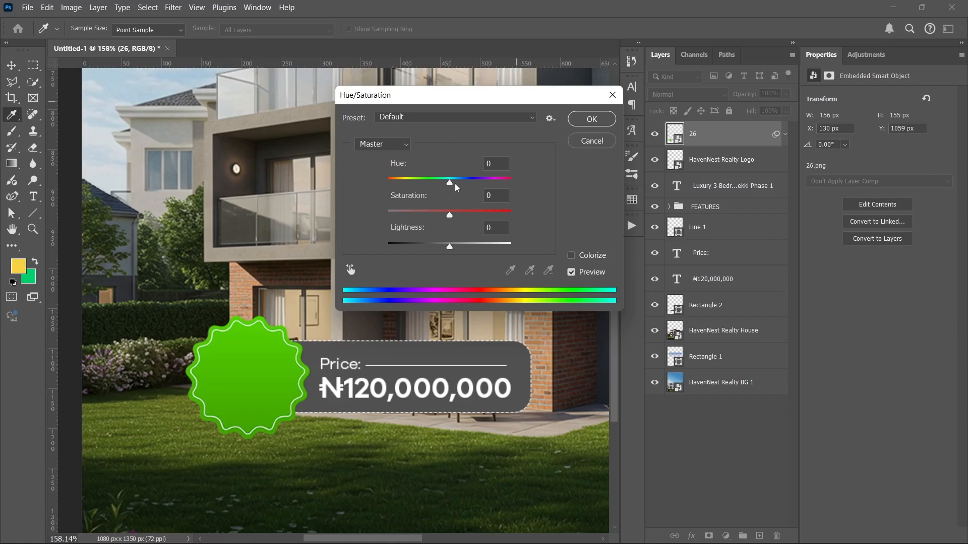
drag(450, 184, 424, 190)
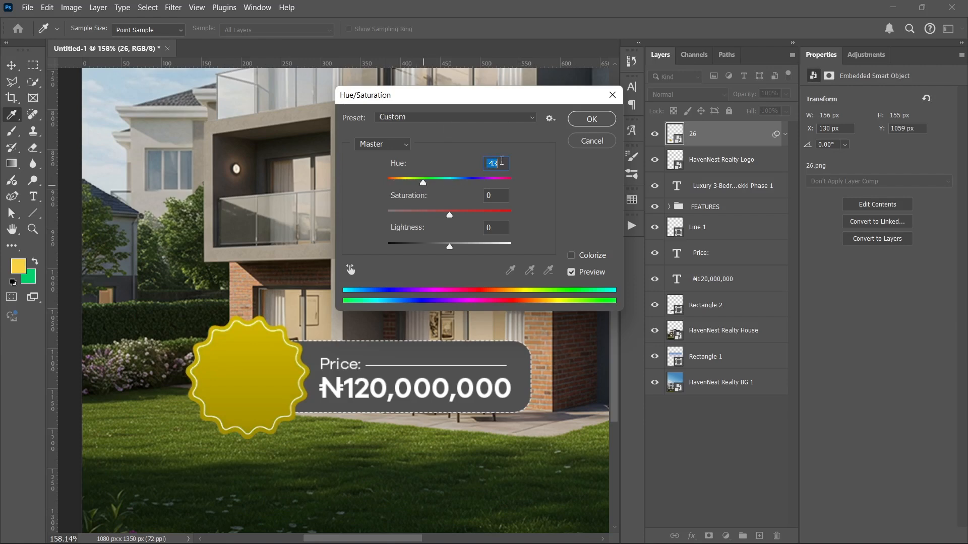
click(603, 113)
key(v)
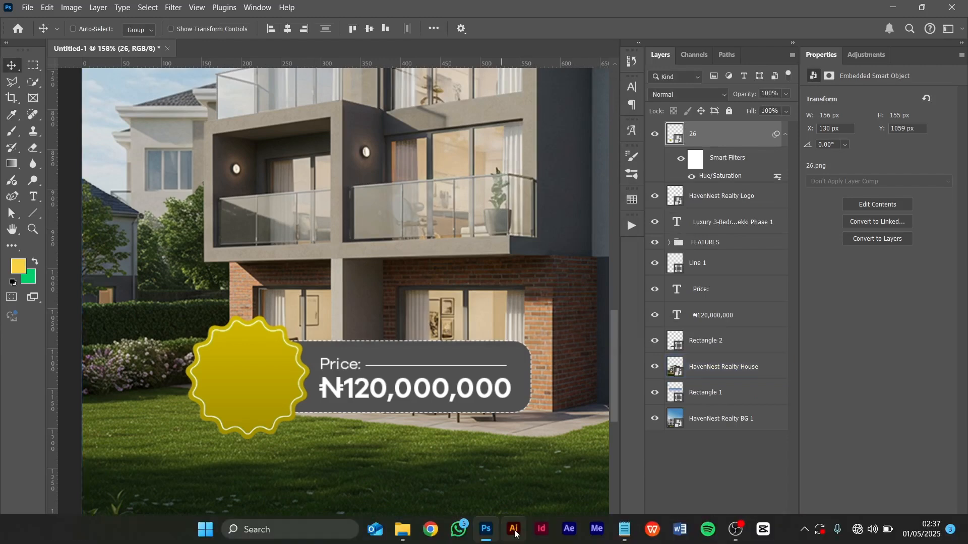
Switch to the HavenNest Realty.txt notes, copy the text "TITLE: Governor's Consent" and return to the flyer
click(625, 529)
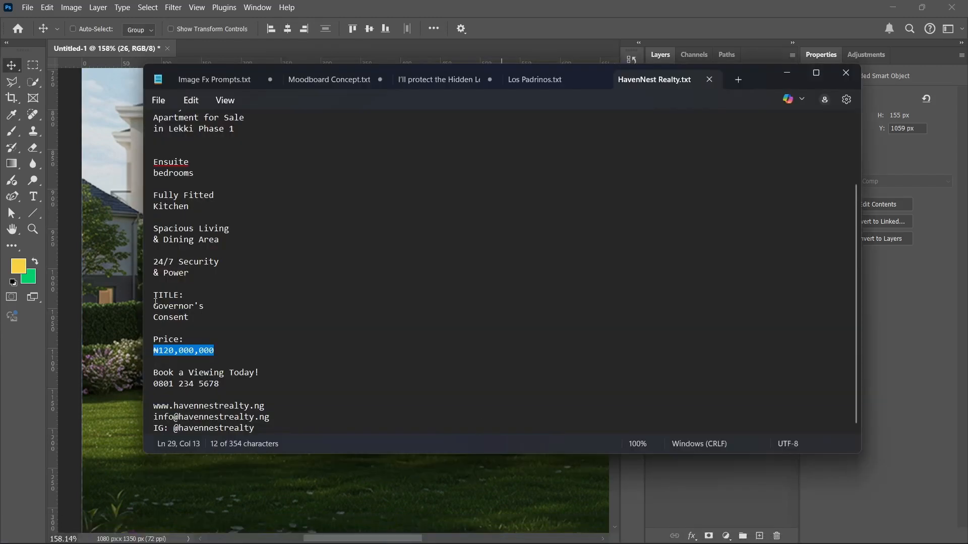
drag(154, 295, 200, 317)
key(ctrl+c)
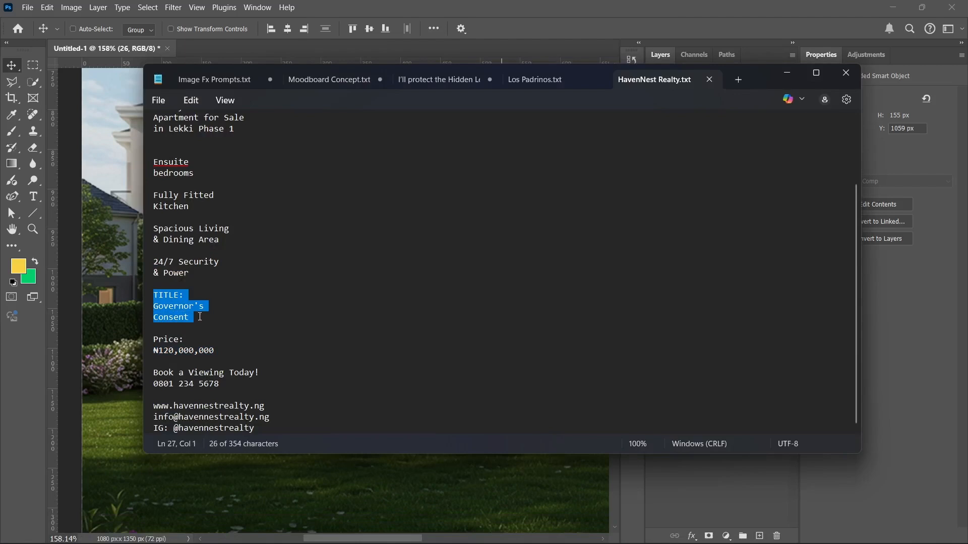
right_click(175, 312)
click(229, 73)
click(787, 73)
Paste "TITLE: Governor's Consent" as a new point text layer over the yellow badge and commit it
click(33, 196)
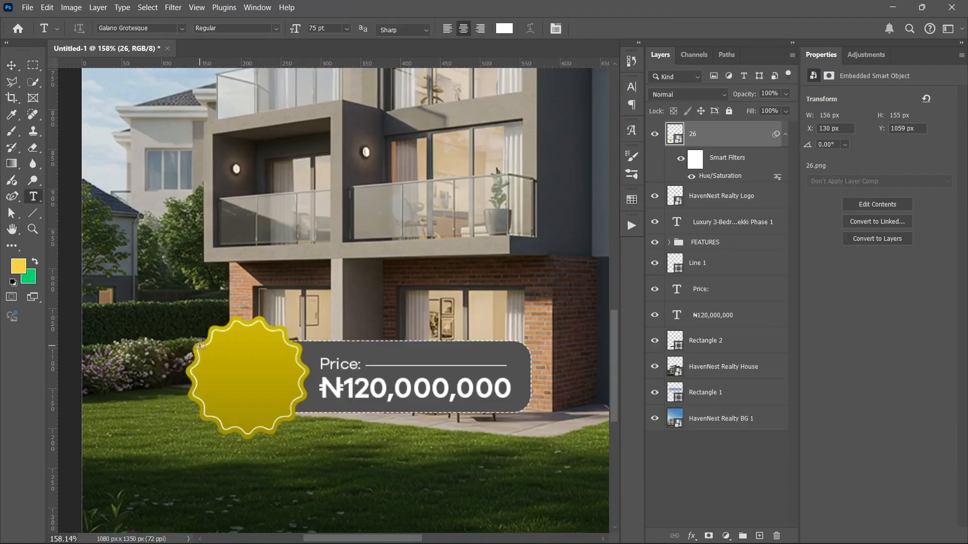
click(215, 352)
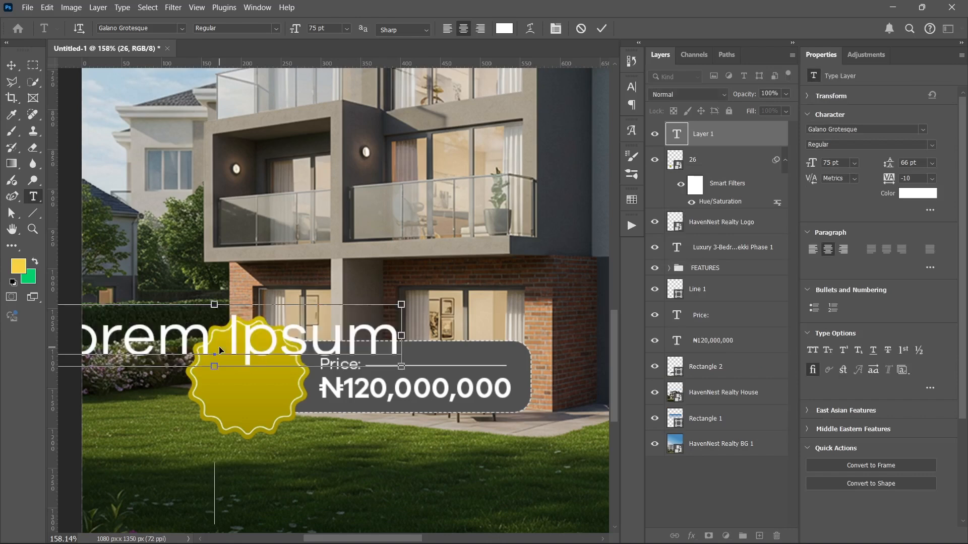
key(ctrl+v)
click(602, 29)
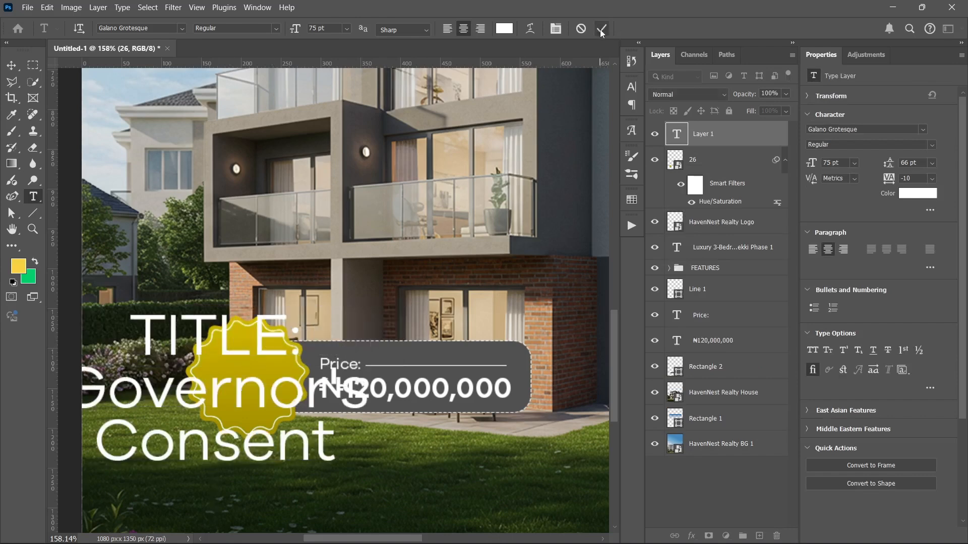
Scale the "TITLE: Governor's Consent" text down to about 21 pt and center it inside the yellow badge
key(ctrl+t)
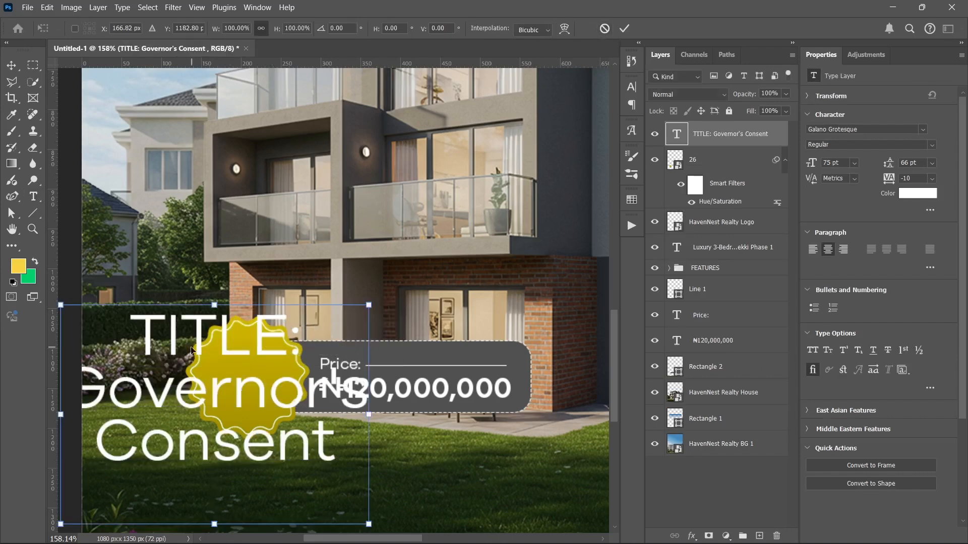
drag(219, 301, 252, 374)
drag(242, 334, 247, 380)
key(Return)
key(t)
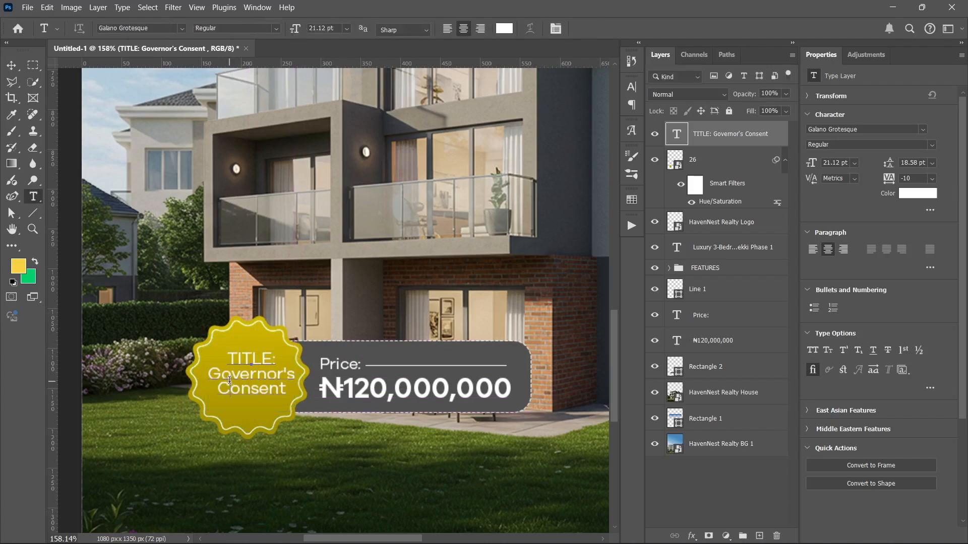
click(240, 378)
key(ctrl+Return)
key(v)
drag(248, 379, 244, 382)
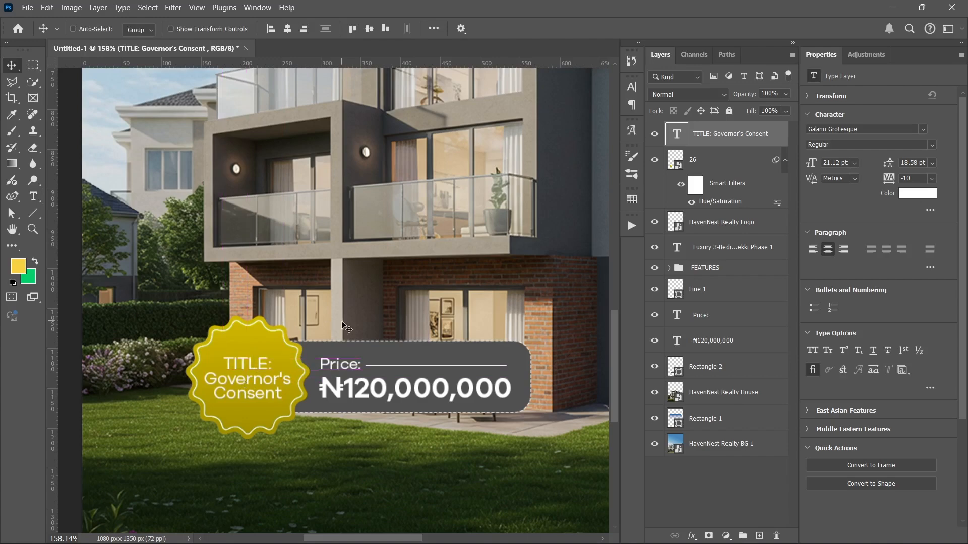
Collapse the badge's smart filters and move the title text and badge layers together between the ₦120,000,000 text and Rectangle 2
key(ctrl+minus)
scroll(301, 357, down, 3)
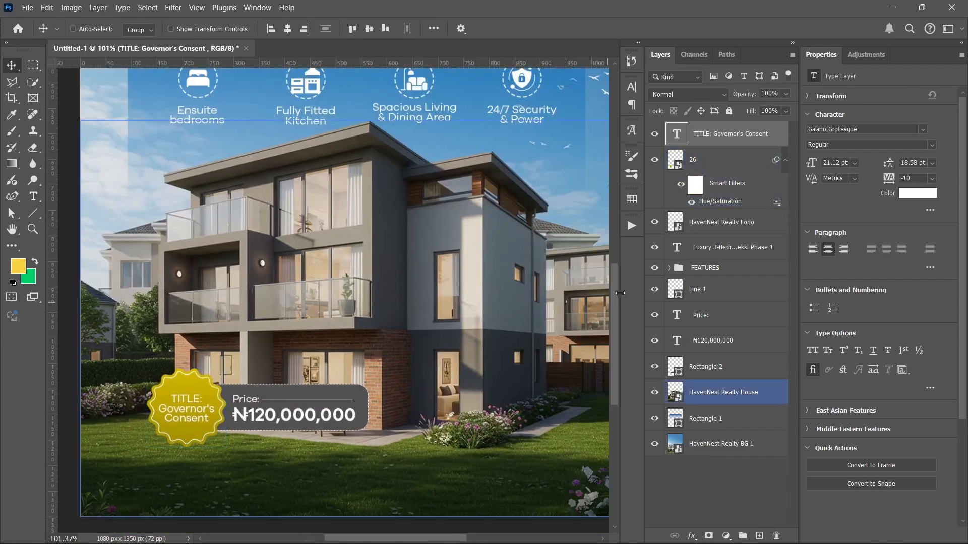
click(785, 160)
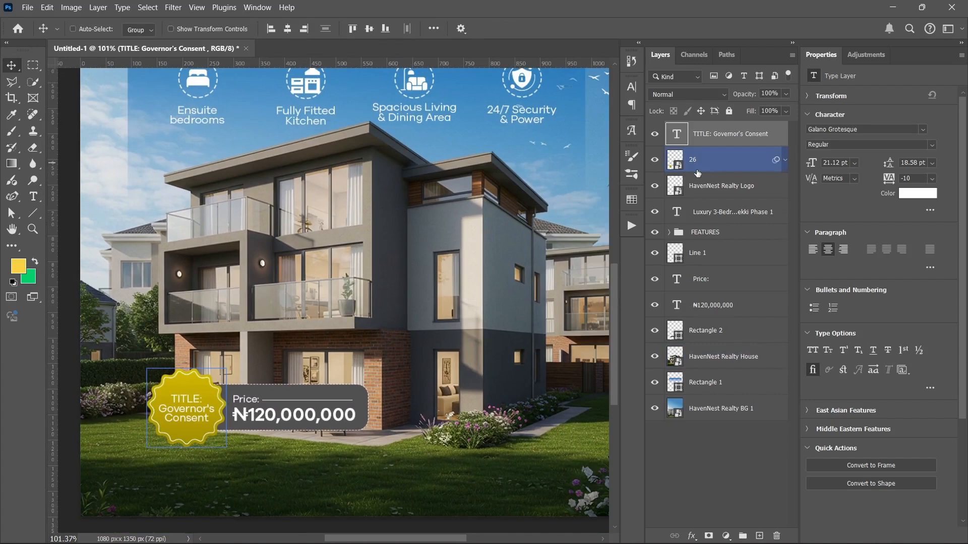
shift+click(727, 163)
drag(728, 164, 731, 310)
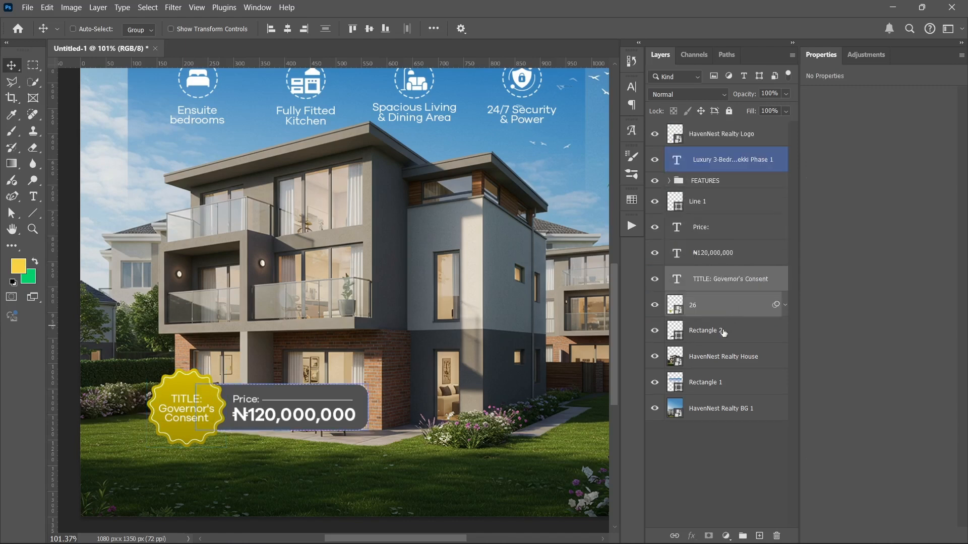
Duplicate the price rectangle to about X 629 px, Y 1093 px and fill the copy with the HavenNest Orange gradient
click(700, 330)
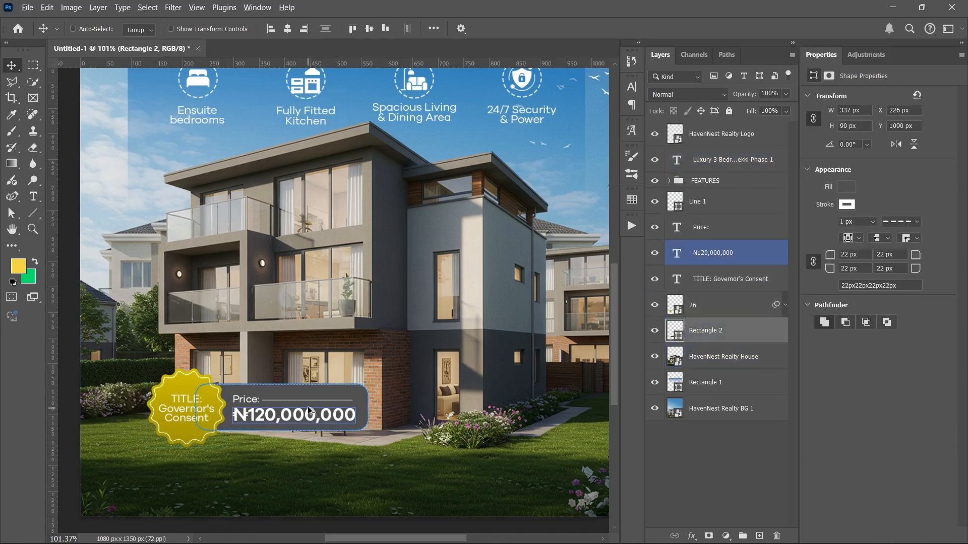
drag(310, 404, 511, 405)
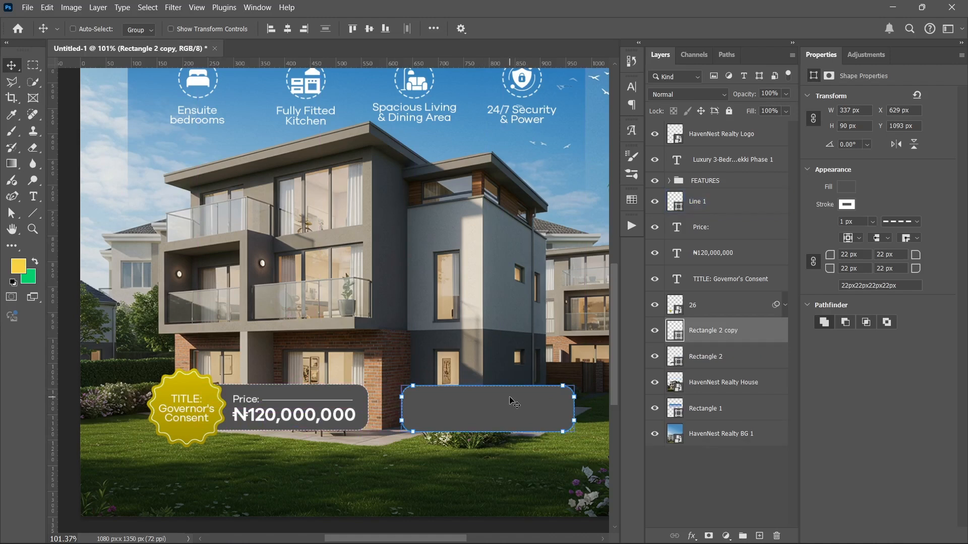
click(847, 188)
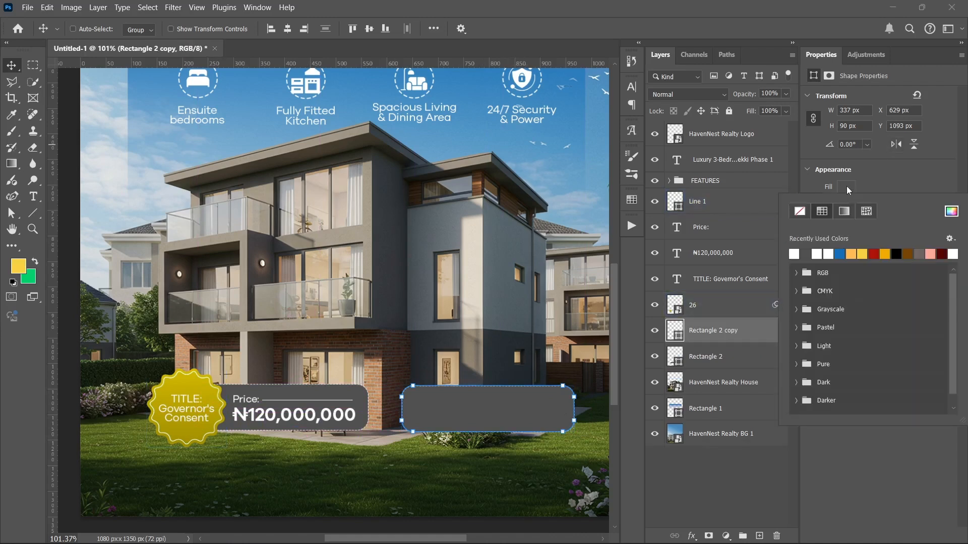
scroll(851, 290, down, 1)
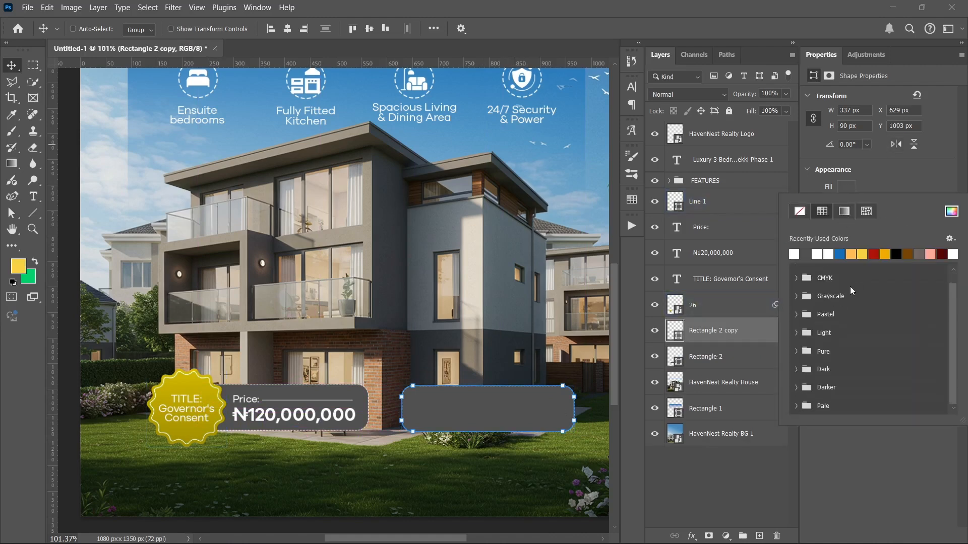
scroll(875, 198, up, 1)
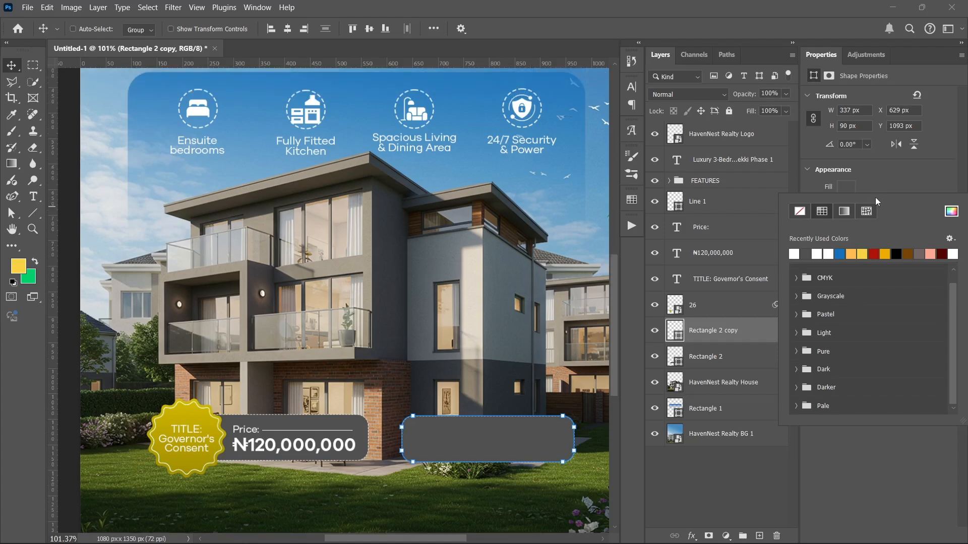
click(850, 215)
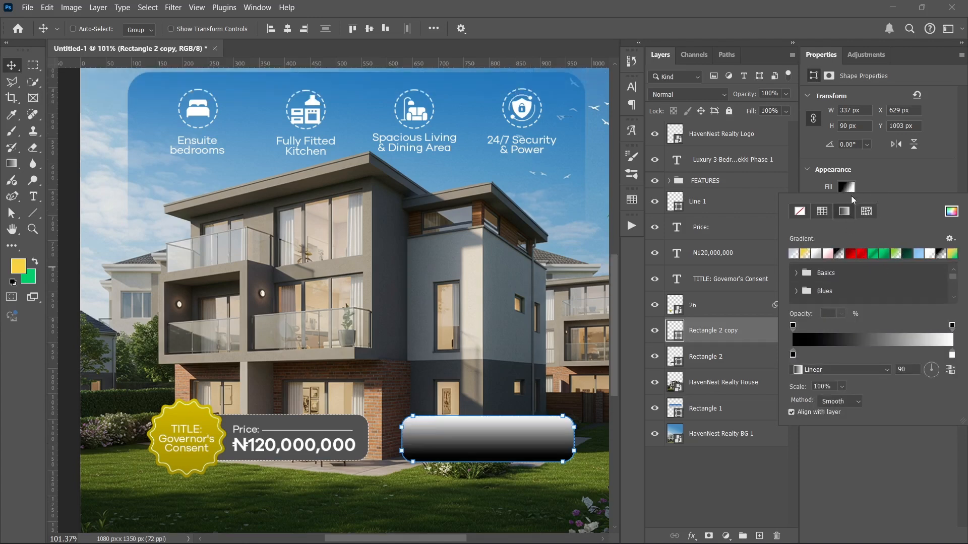
click(830, 254)
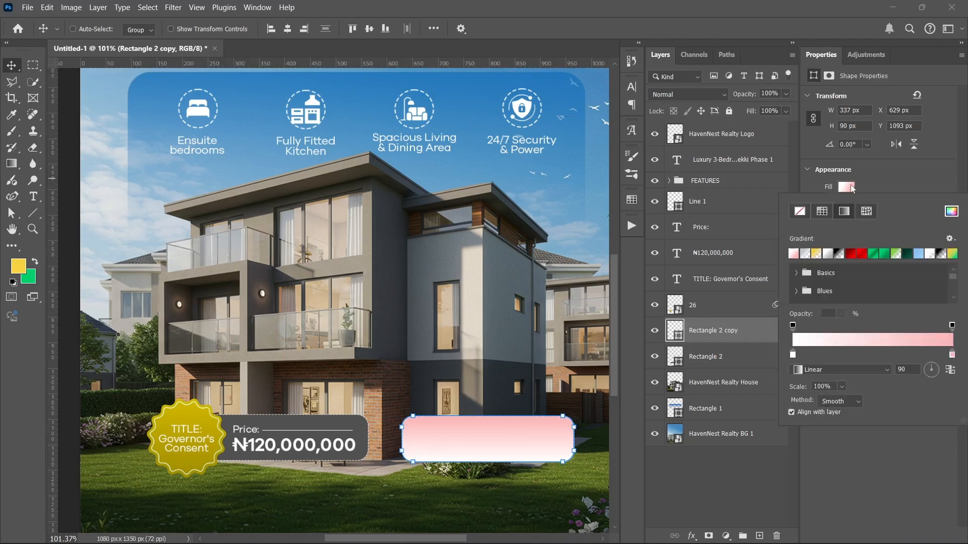
scroll(873, 272, down, 5)
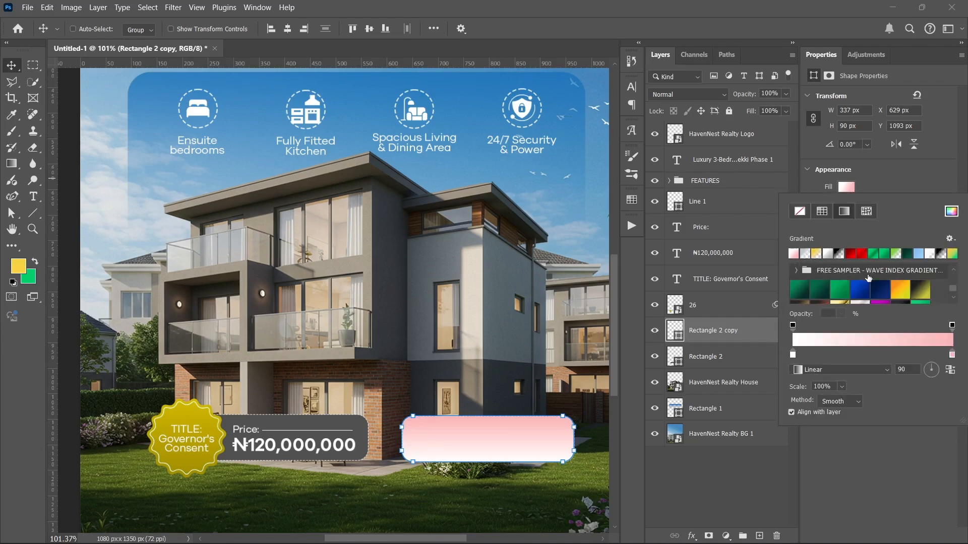
scroll(865, 284, down, 1)
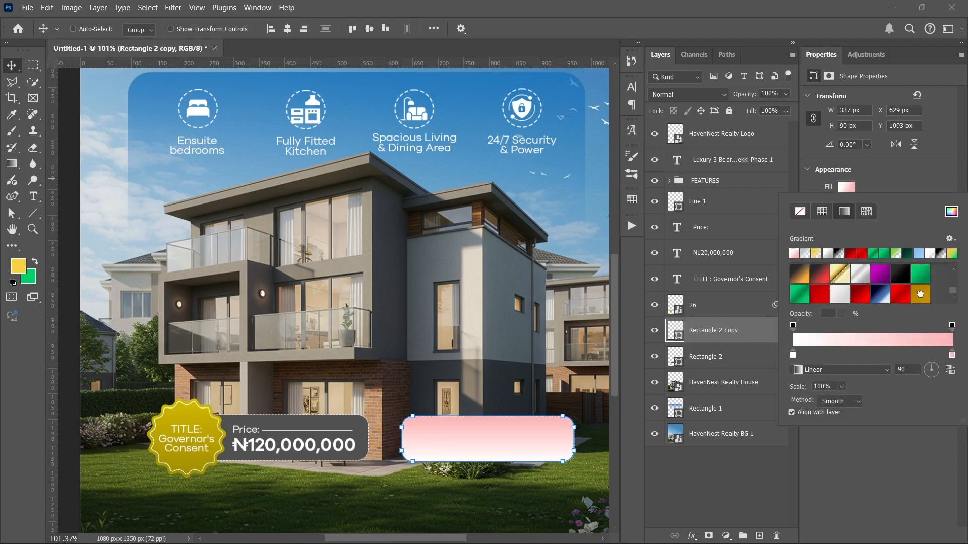
click(921, 294)
Examine the color values of both stops in the rectangle copy's orange gradient, leaving them as they are
click(870, 338)
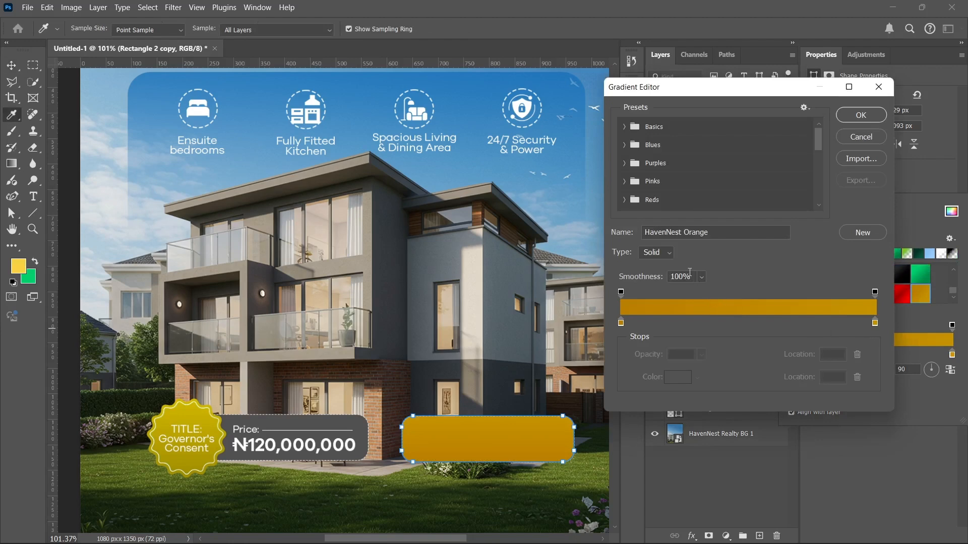
scroll(329, 300, down, 2)
scroll(663, 240, up, 1)
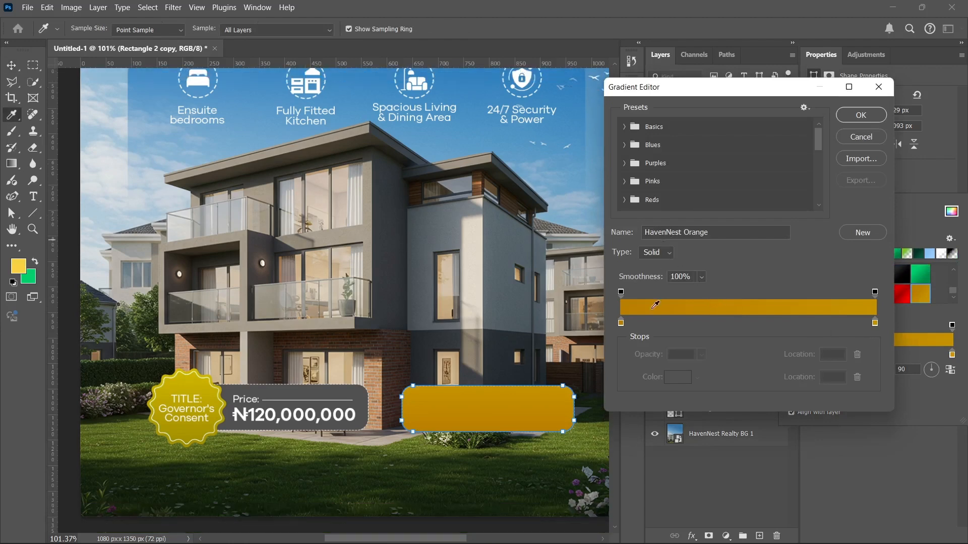
click(621, 324)
click(677, 378)
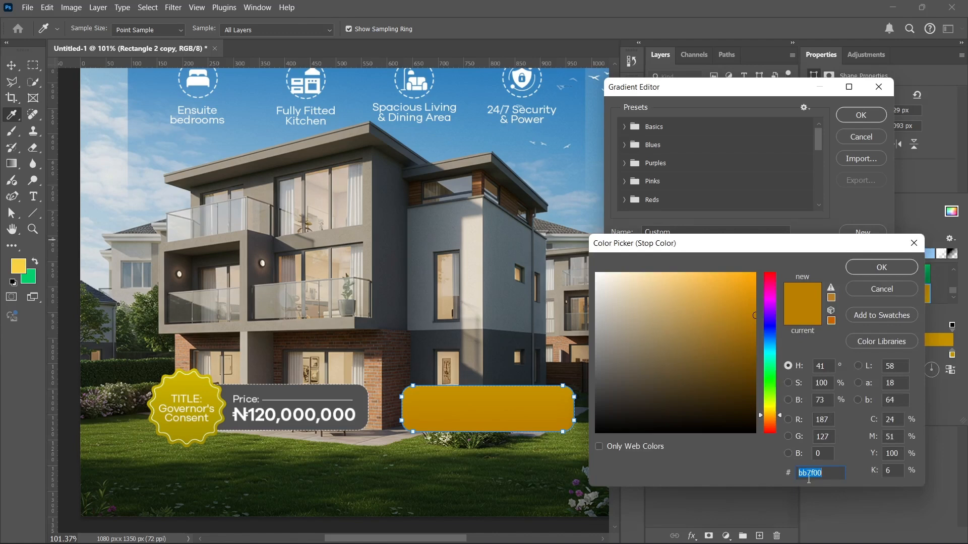
click(874, 291)
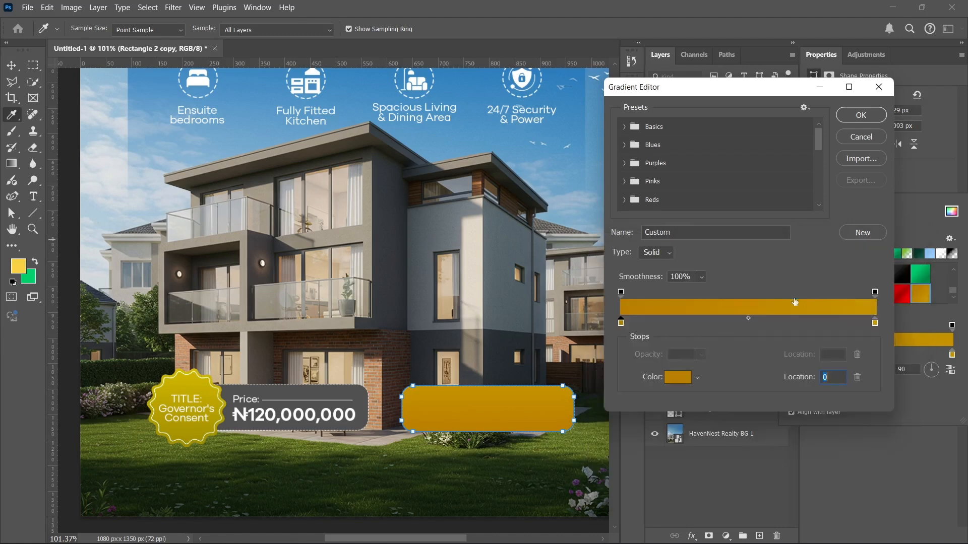
click(875, 323)
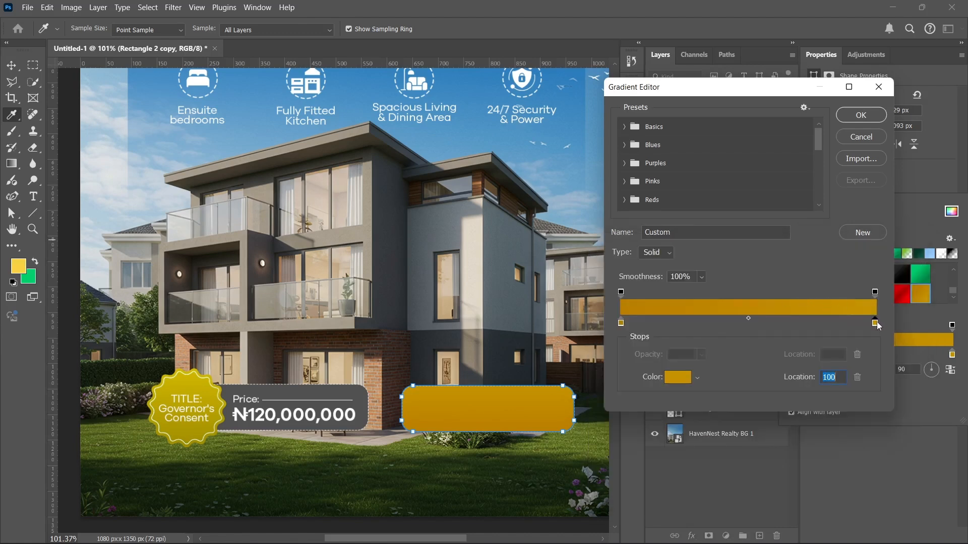
click(680, 379)
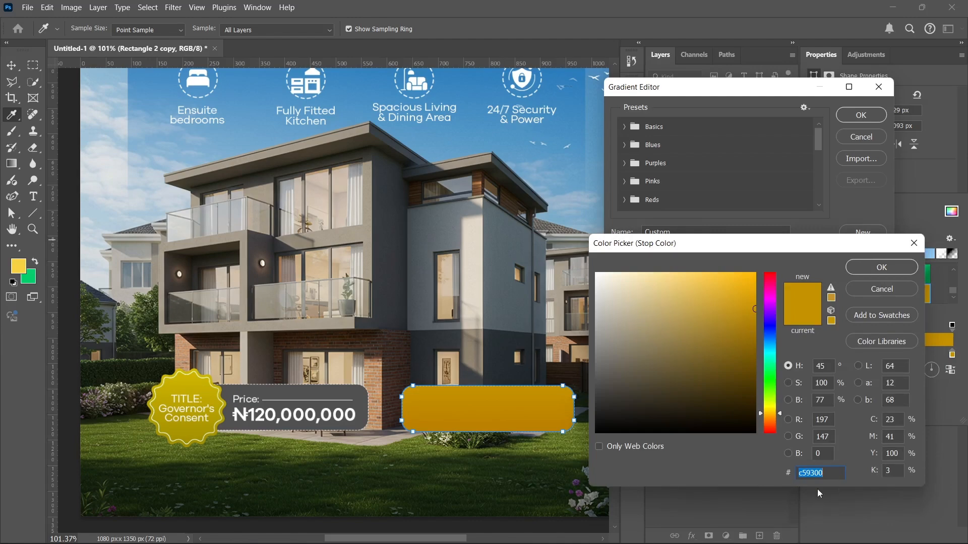
click(869, 295)
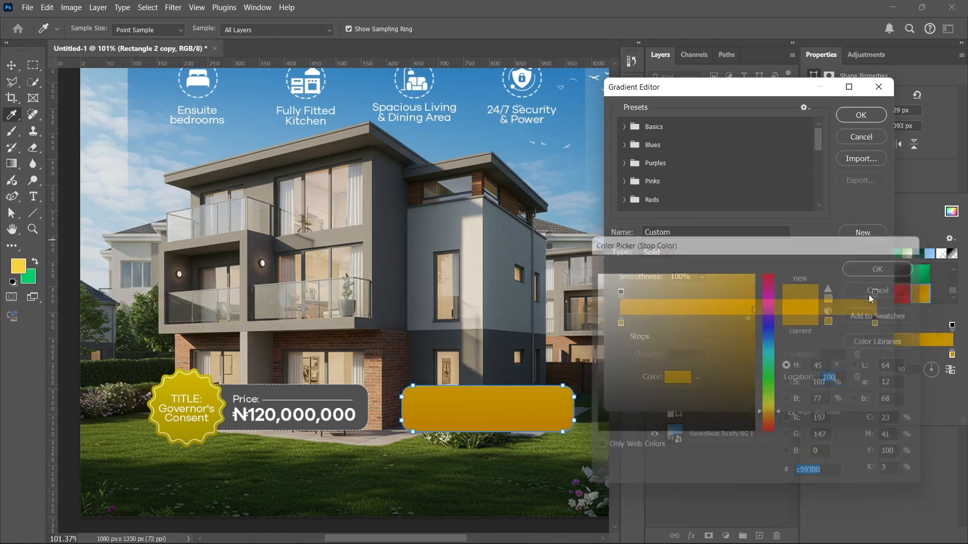
click(860, 115)
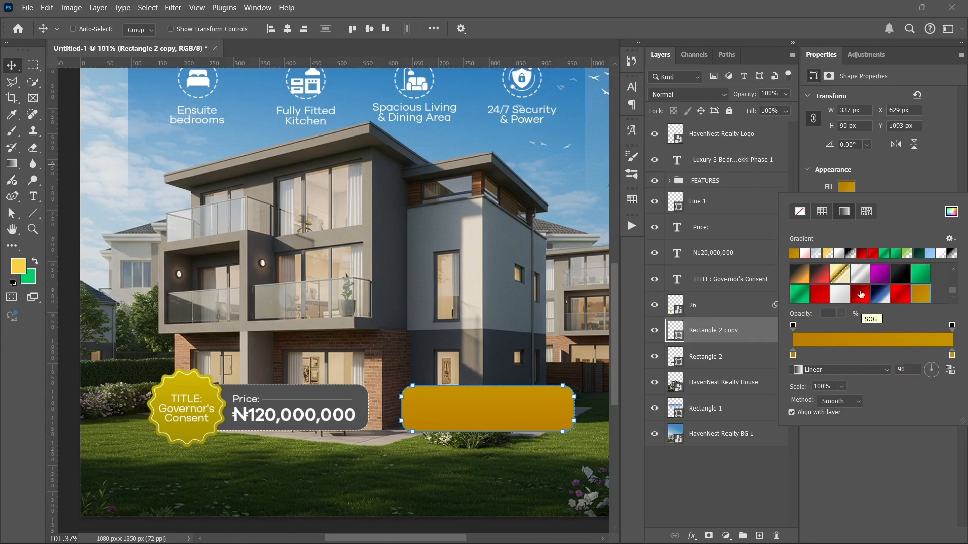
click(906, 487)
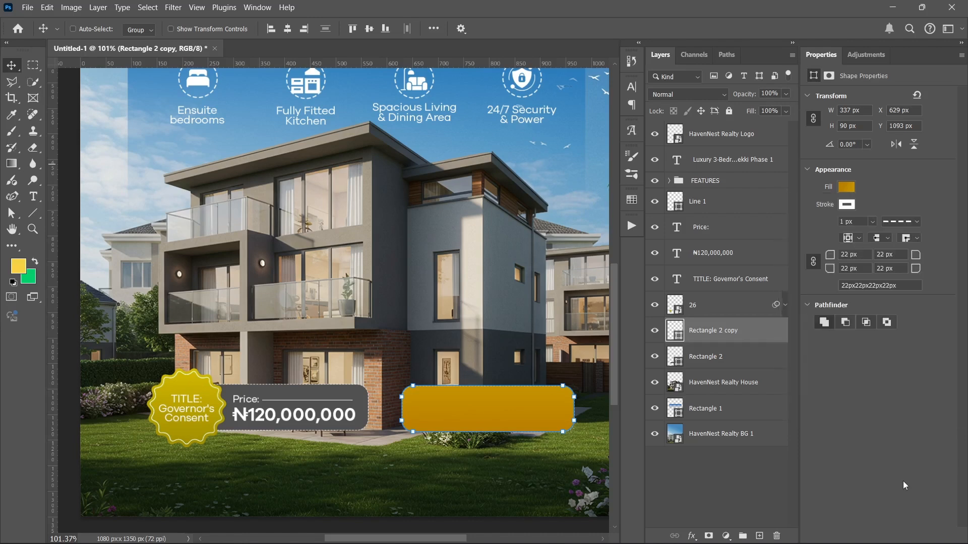
click(694, 473)
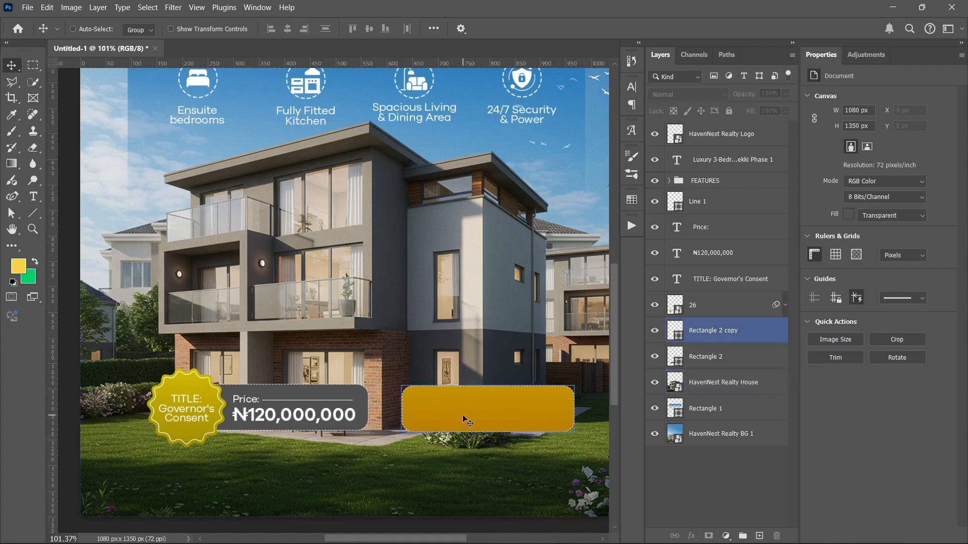
Move the orange rectangle closer to the price box, level with it, at about X 582 px, Y 1090 px
click(462, 416)
click(464, 217)
drag(456, 412, 432, 409)
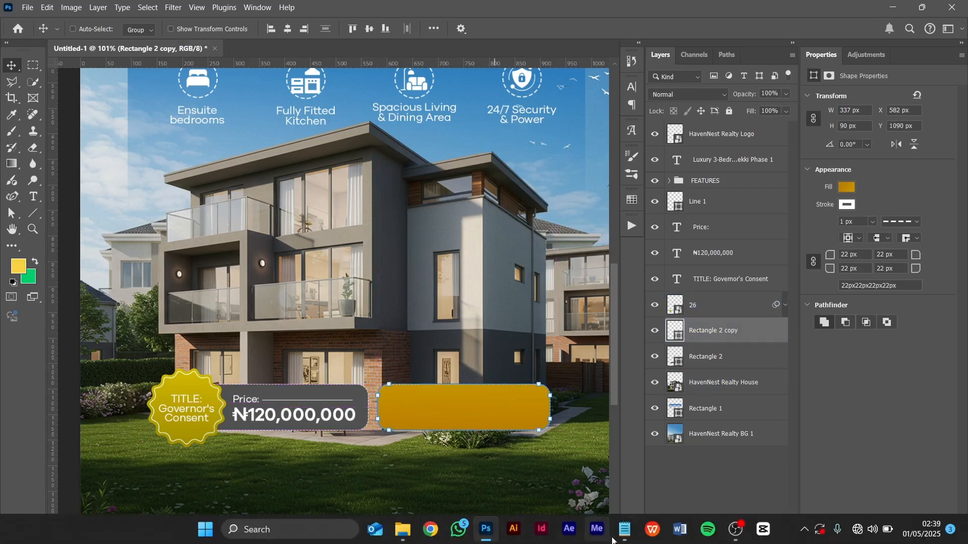
Switch to Notepad and copy the "Book a Viewing Today!" line together with the phone number from HavenNest Realty.txt
click(620, 532)
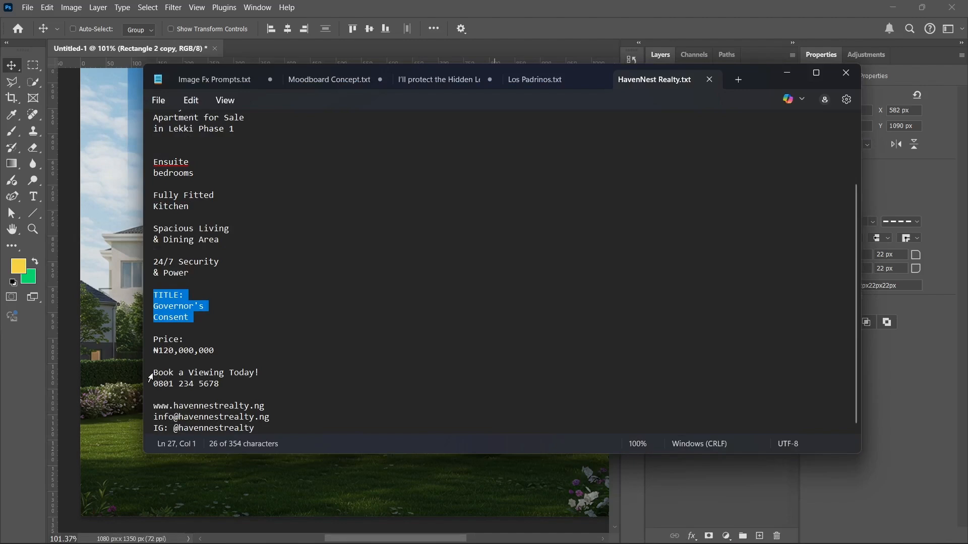
drag(151, 377, 215, 389)
right_click(198, 381)
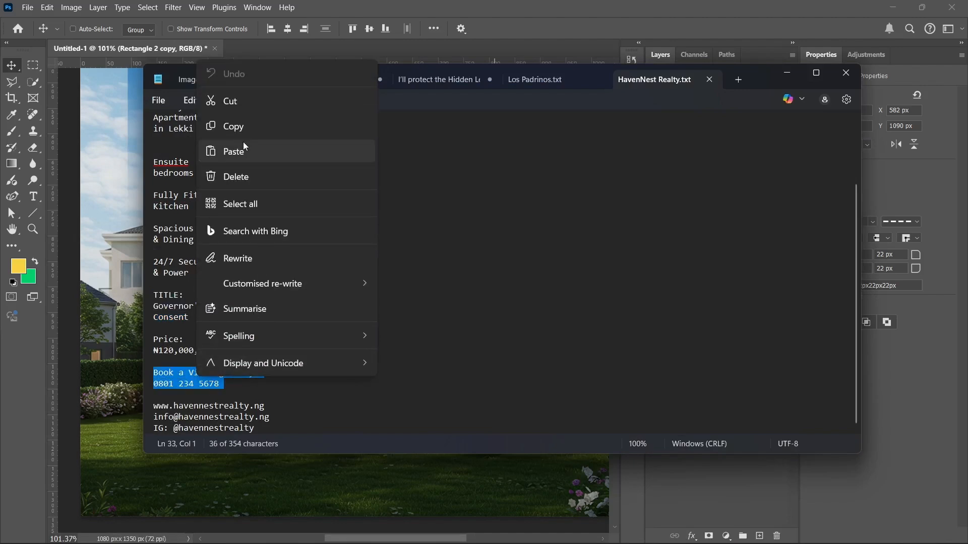
click(237, 128)
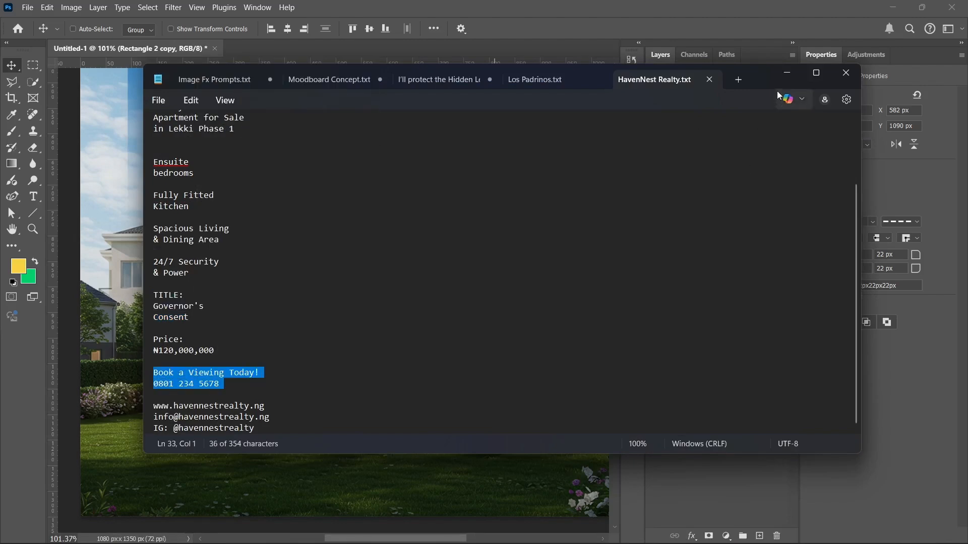
click(787, 73)
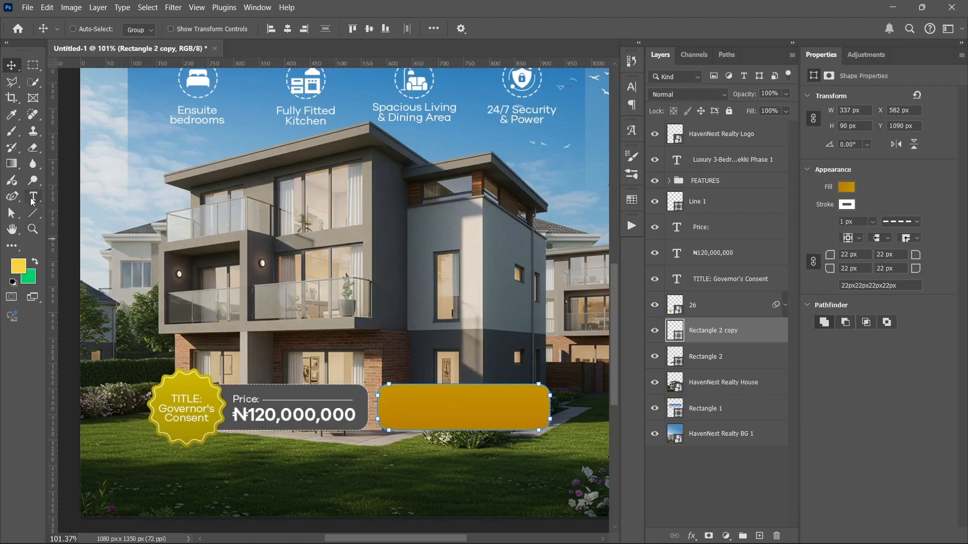
Switch back to Photoshop and paste the copied viewing line and phone number as a new text layer over the house
click(33, 197)
click(403, 352)
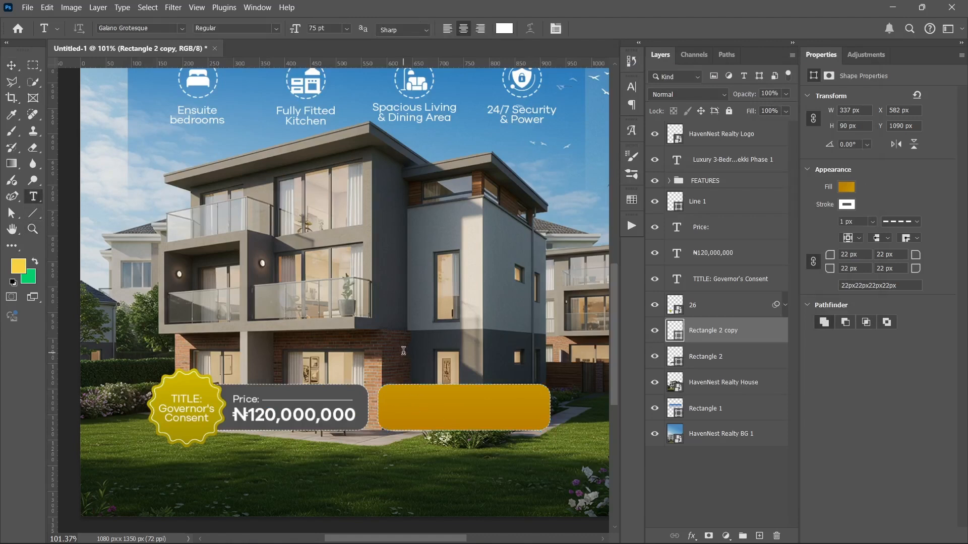
key(ctrl+v)
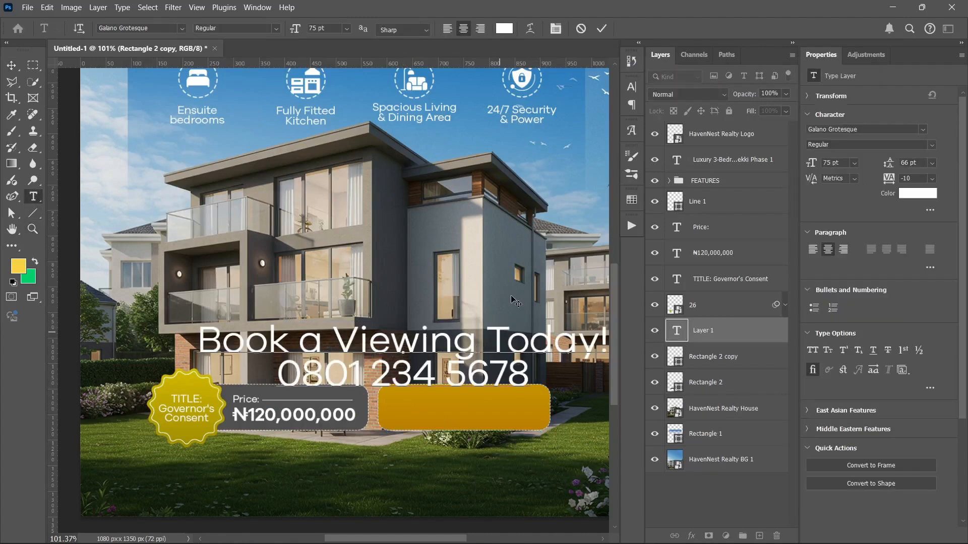
click(599, 28)
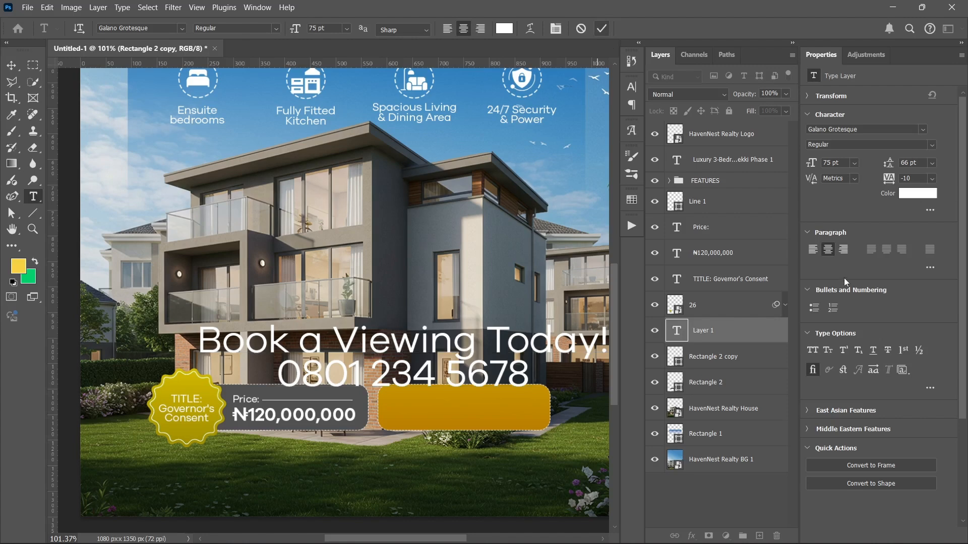
Left-align the viewing text, scale it to about 37.5%, and place it inside the orange rectangle
click(813, 250)
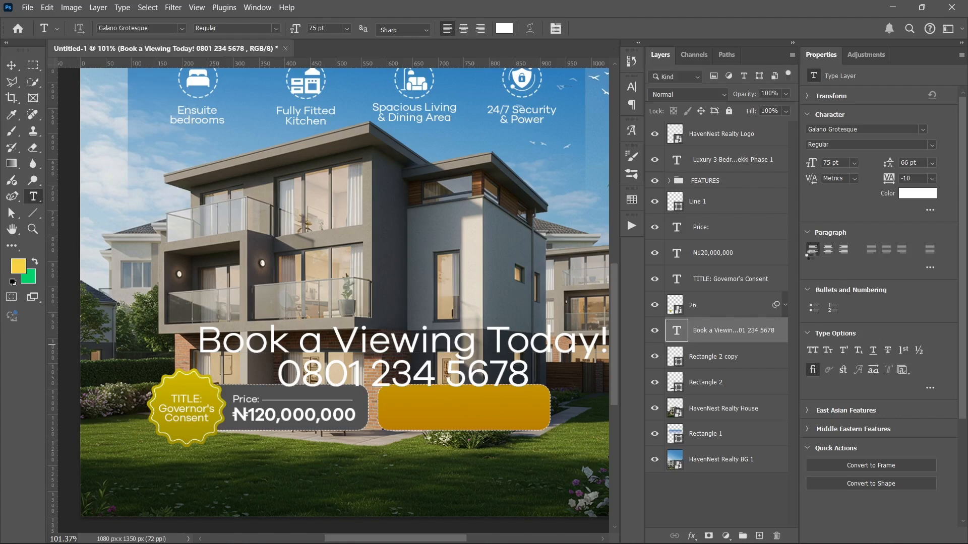
key(ctrl+t)
drag(461, 348, 437, 325)
drag(485, 302, 460, 421)
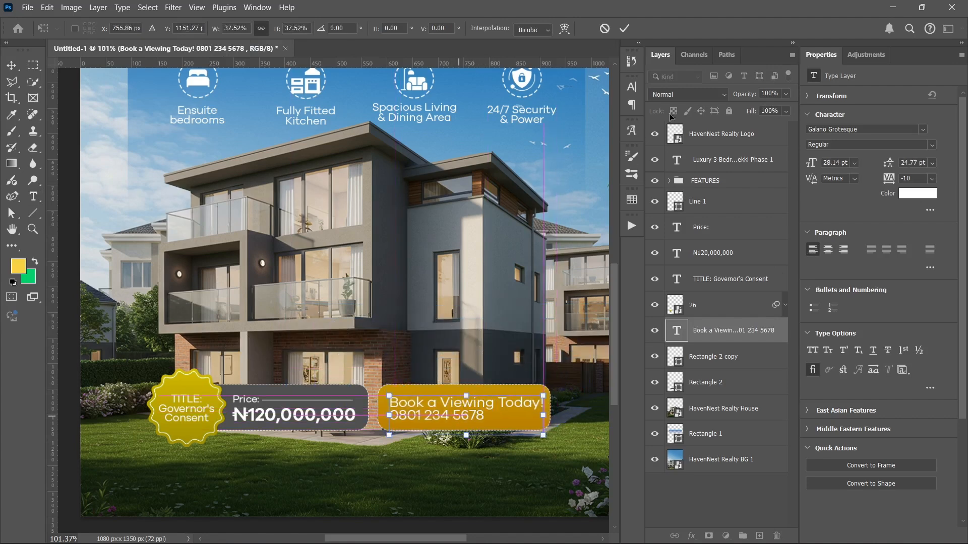
click(624, 28)
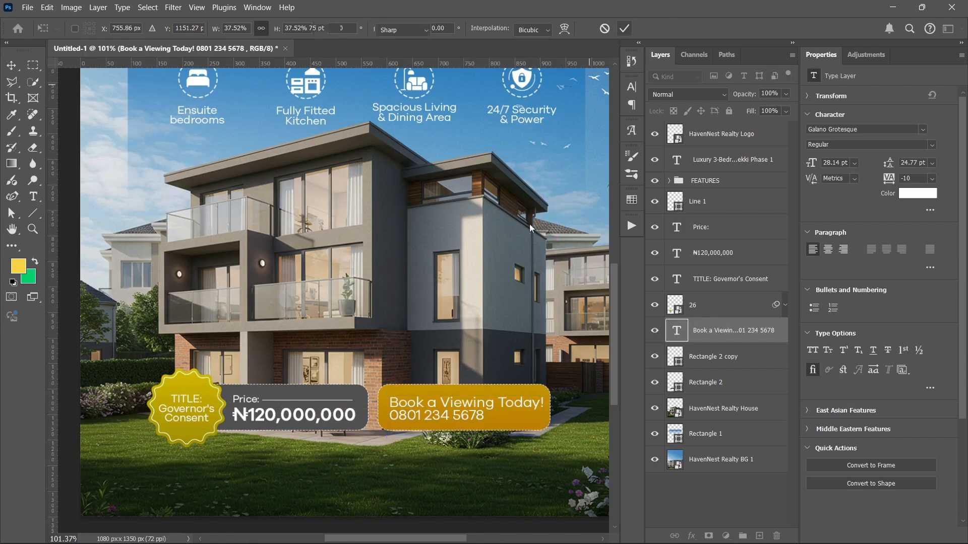
Set the font size of the "Book a Viewing Today!" line to 18 pt
triple_click(461, 404)
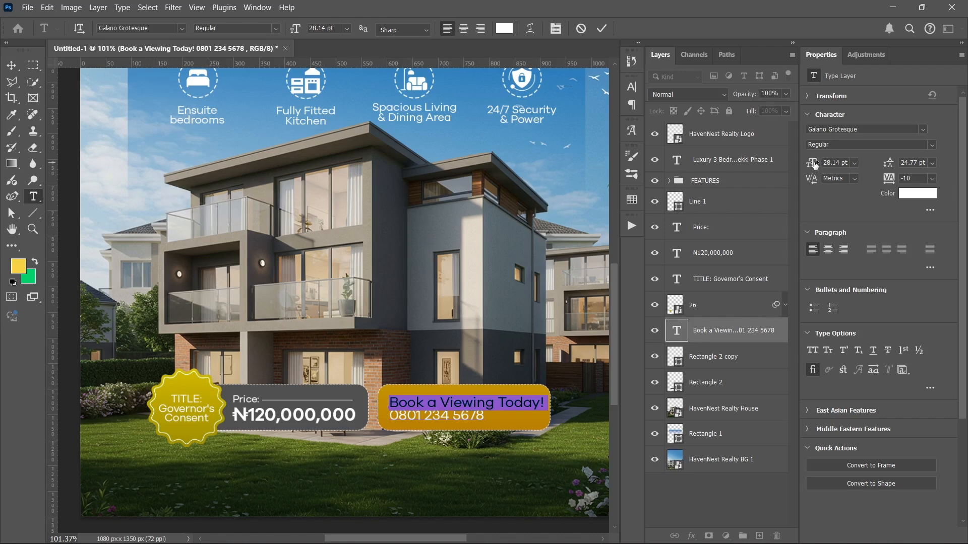
drag(815, 165, 824, 166)
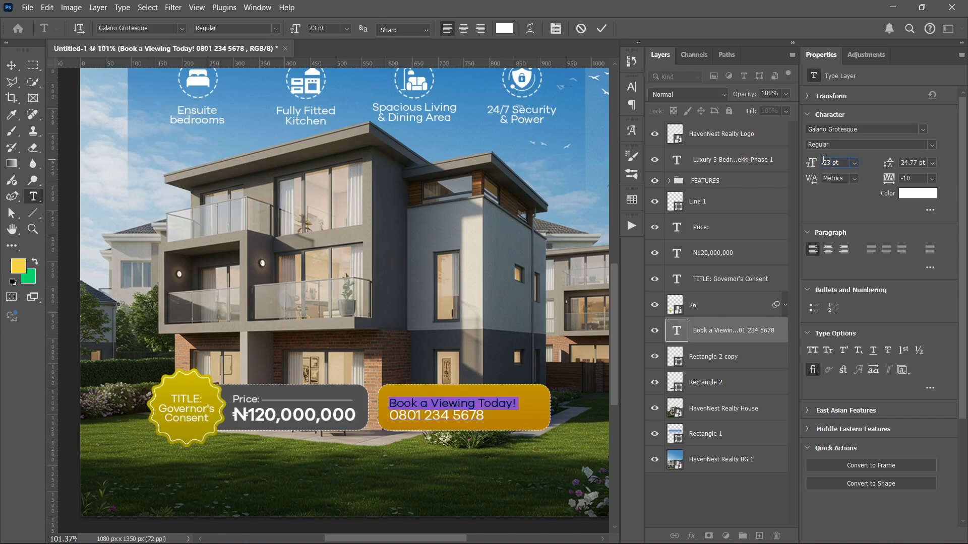
double_click(824, 162)
text(18)
key(Return)
Enlarge the phone number line in the orange box to 39 pt and set its weight to SemiBold
triple_click(459, 416)
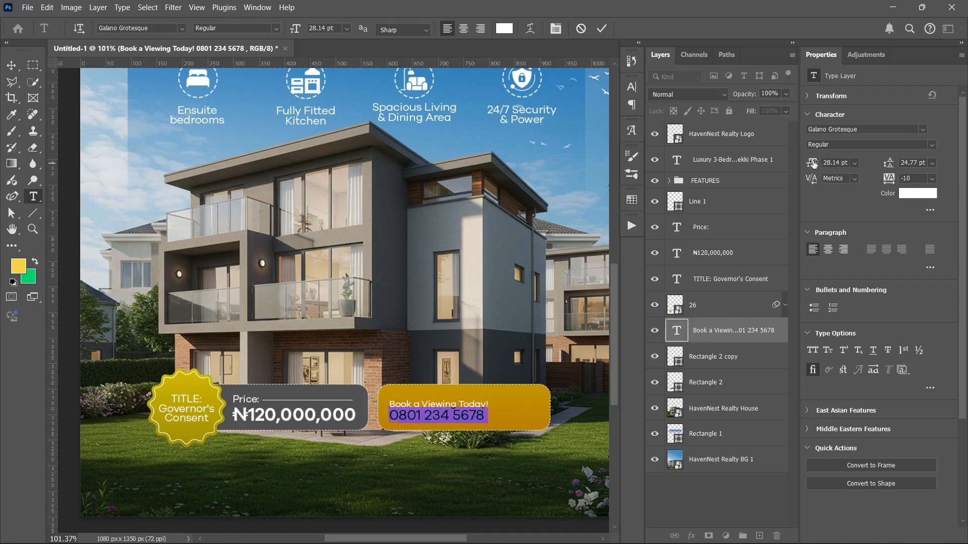
mouse_move(811, 163)
mouse_down()
mouse_move(826, 165)
mouse_move(807, 166)
mouse_up()
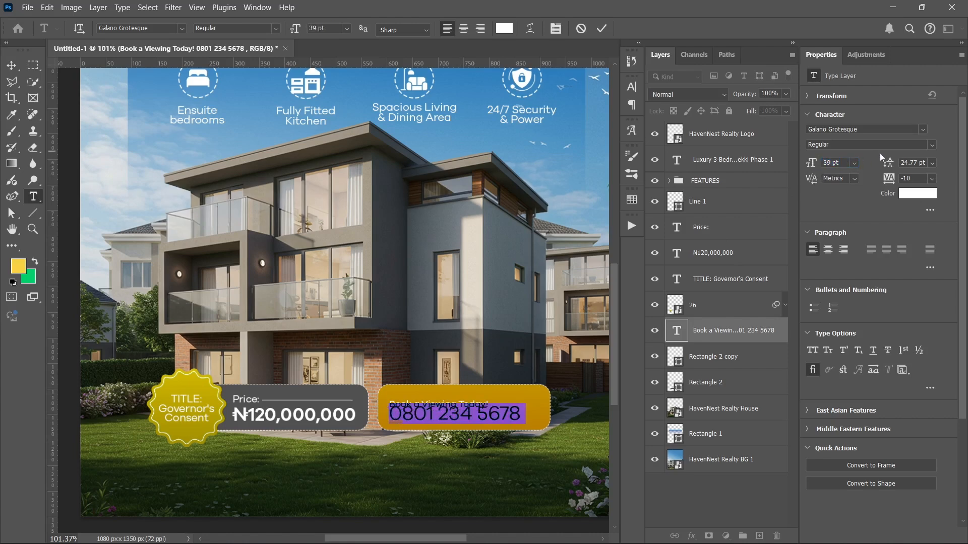
click(931, 145)
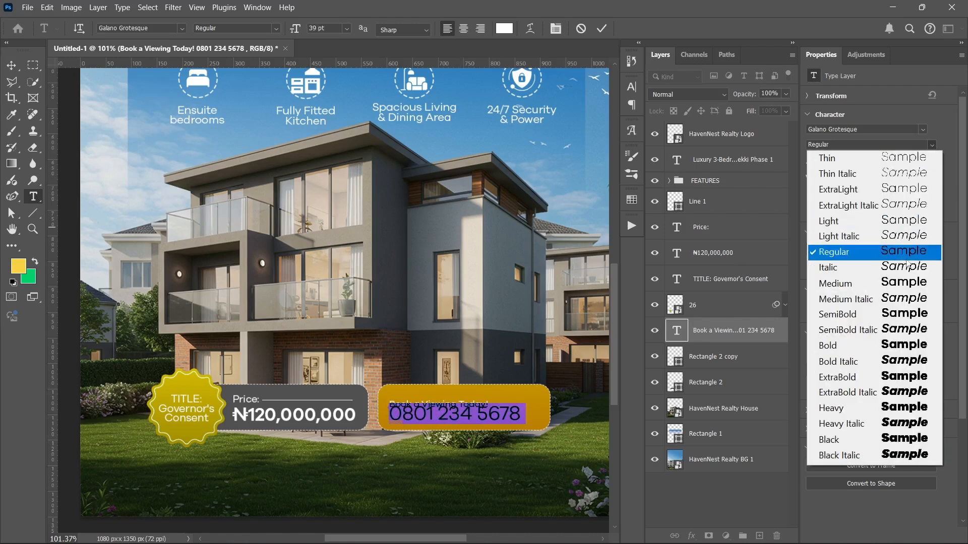
click(844, 315)
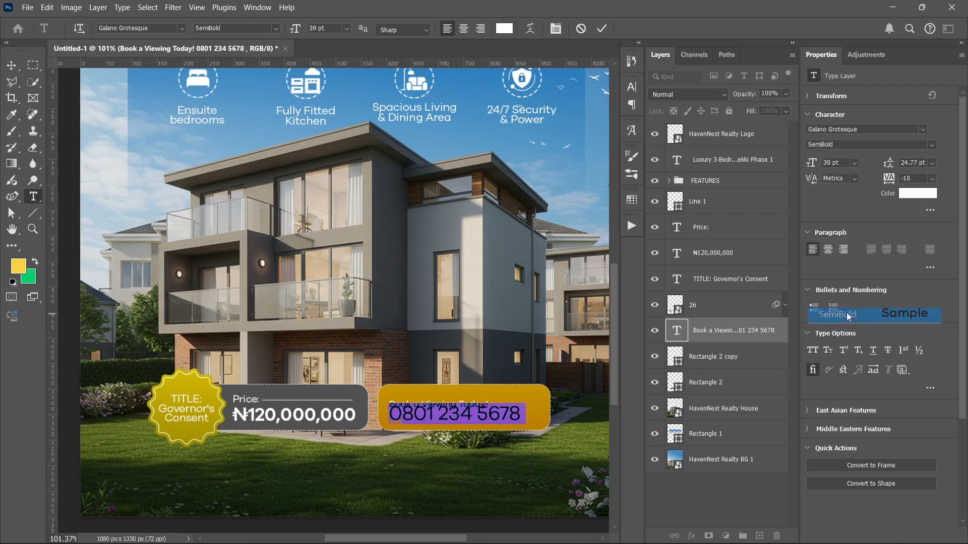
click(602, 29)
Set the contact text's leading to 33 pt, center the text vertically within the orange box, and deselect it
drag(888, 163, 880, 159)
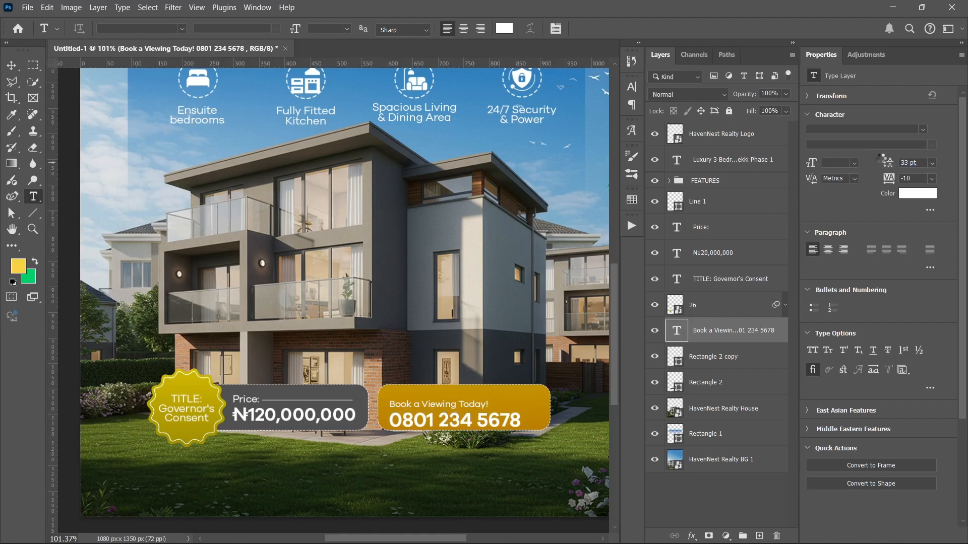
key(v)
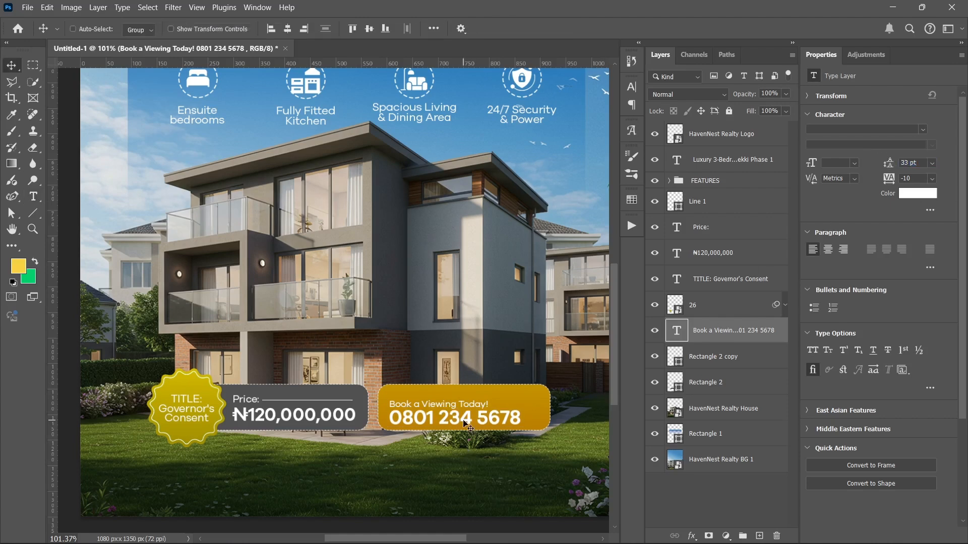
drag(465, 425, 468, 419)
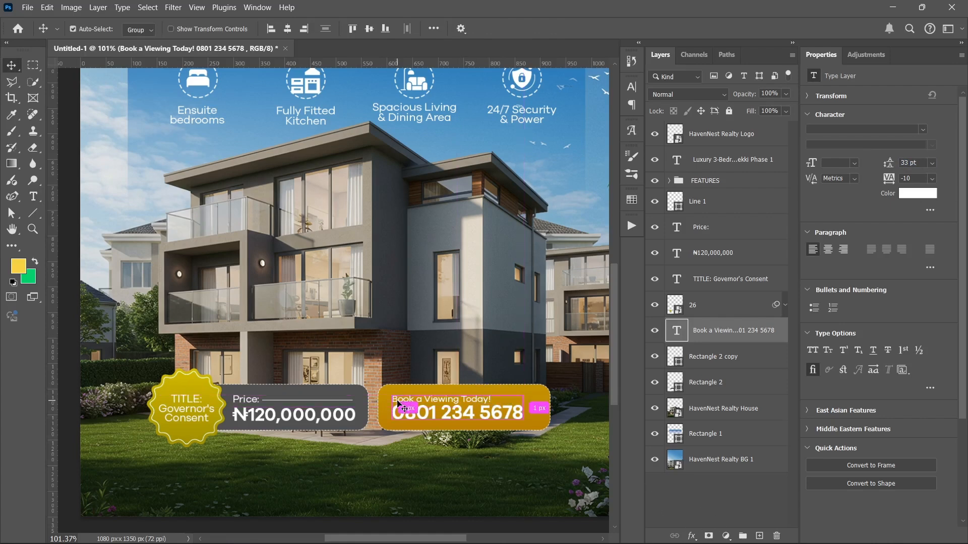
key(ctrl+0)
click(684, 497)
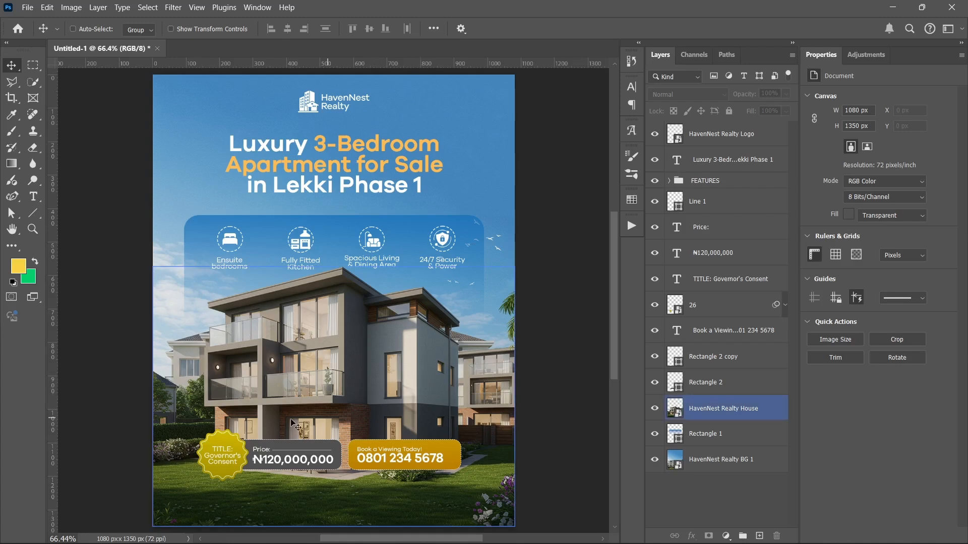
mouse_move(309, 539)
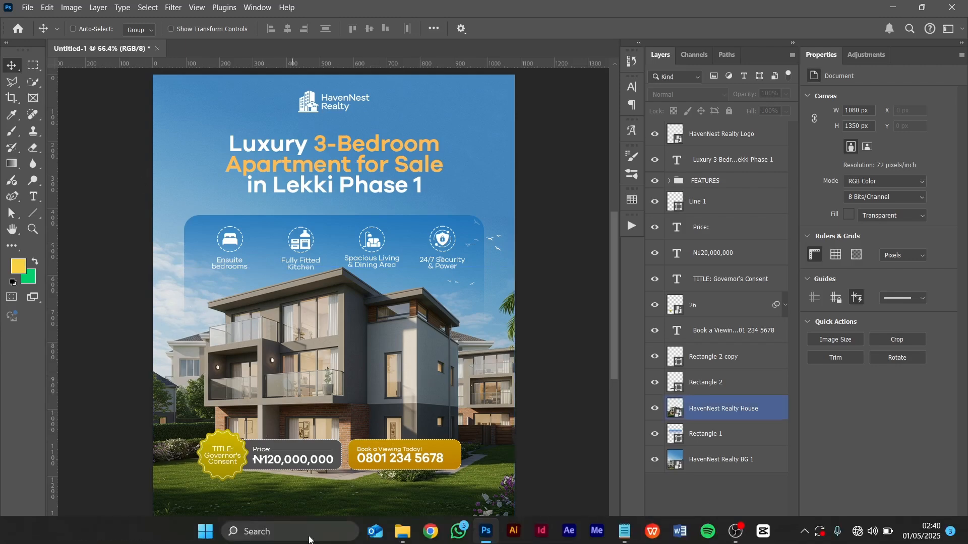
click(624, 529)
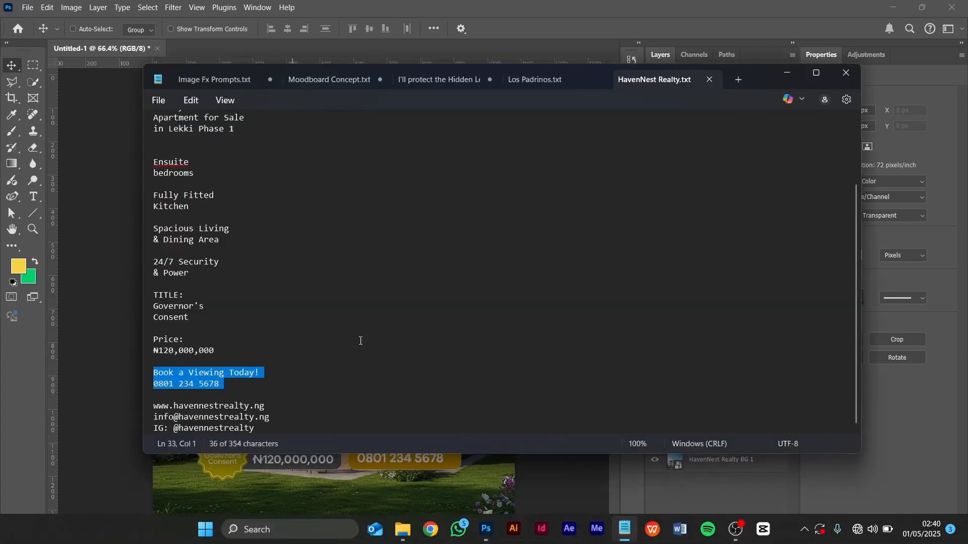
triple_click(227, 409)
right_click(227, 409)
click(283, 159)
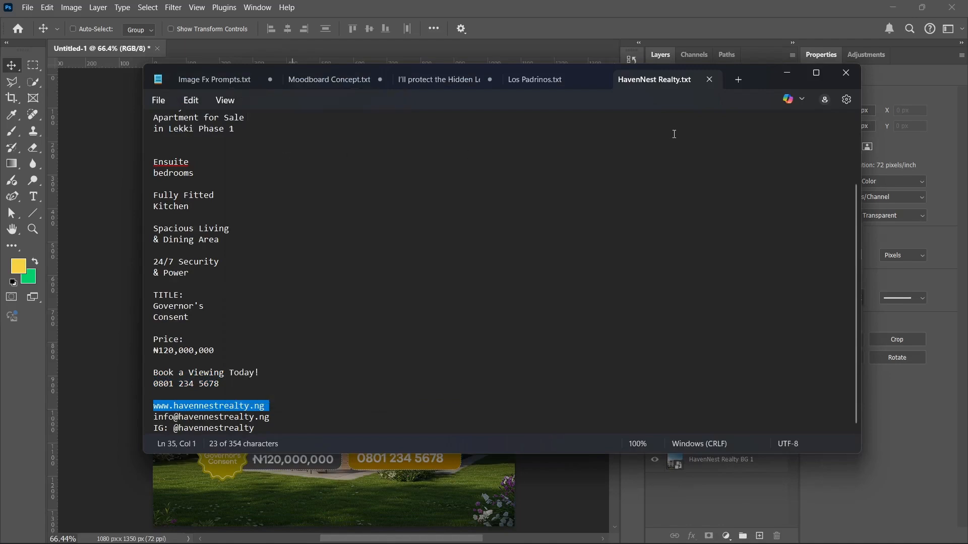
click(791, 80)
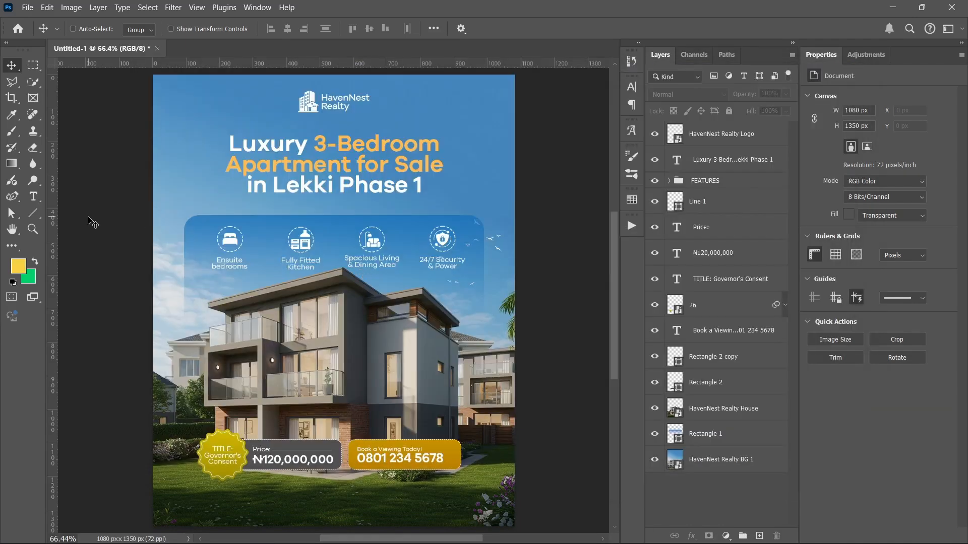
Back in Photoshop, paste the website address as a new text layer below the title badge and set its weight to Regular
click(33, 196)
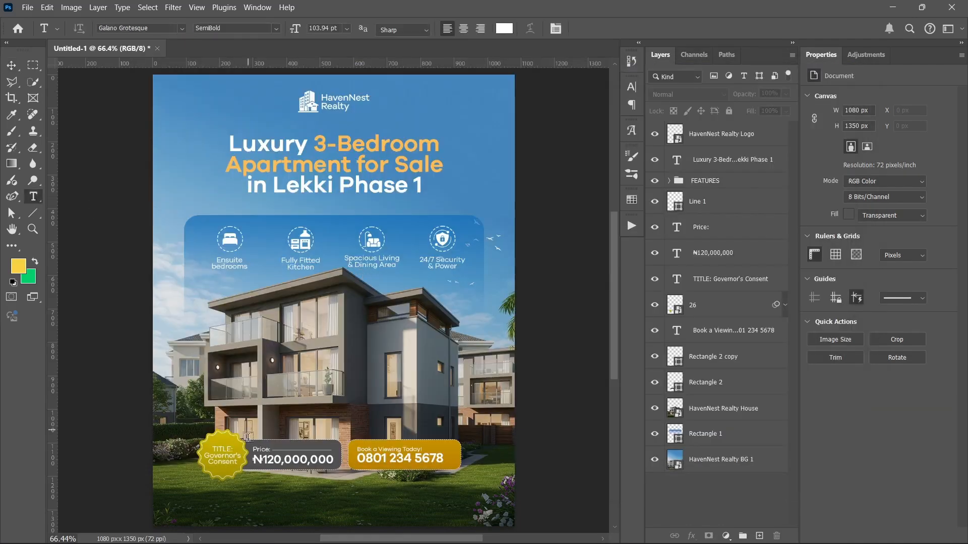
click(225, 490)
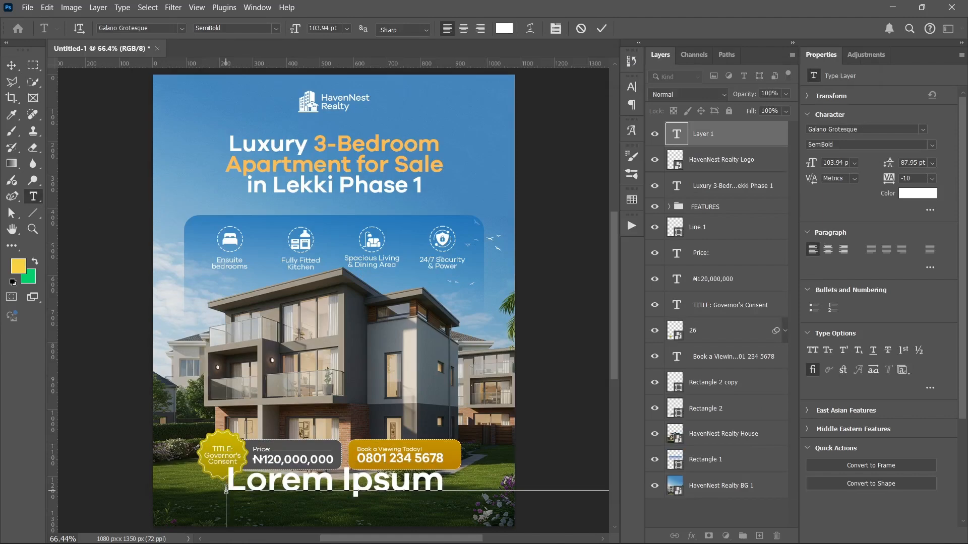
key(ctrl+v)
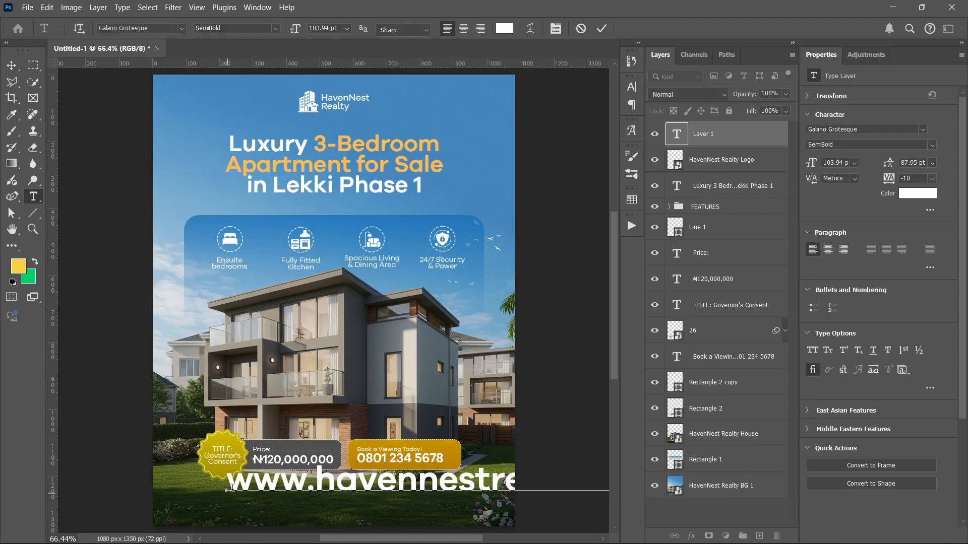
click(606, 24)
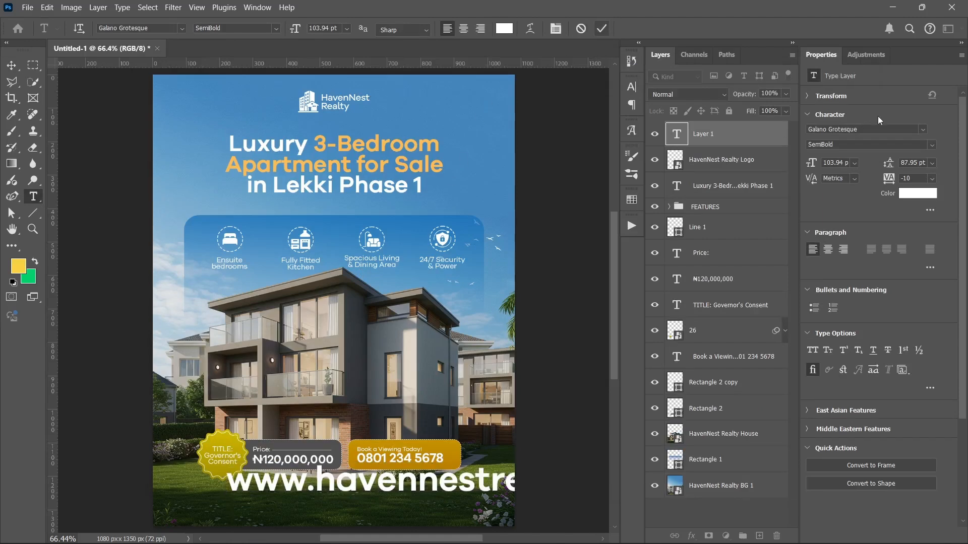
click(932, 145)
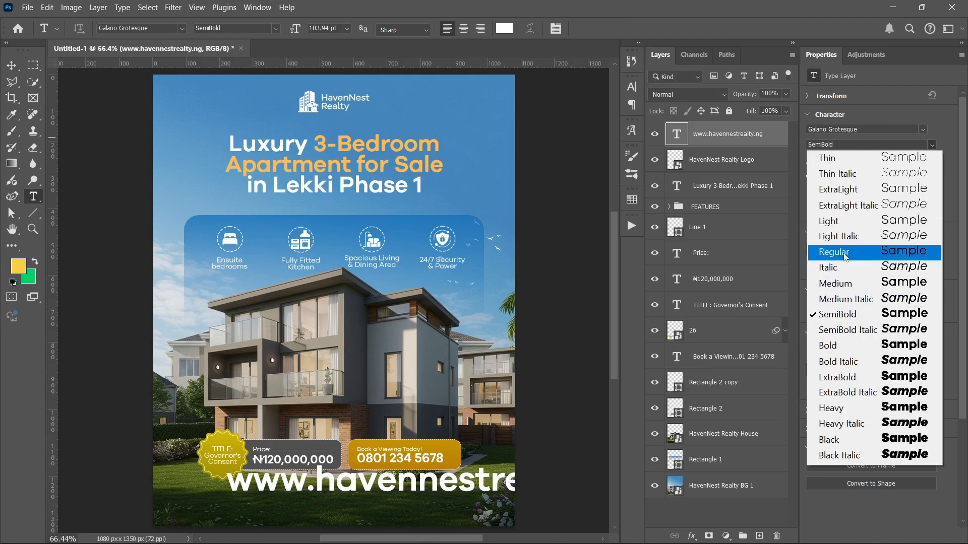
click(845, 253)
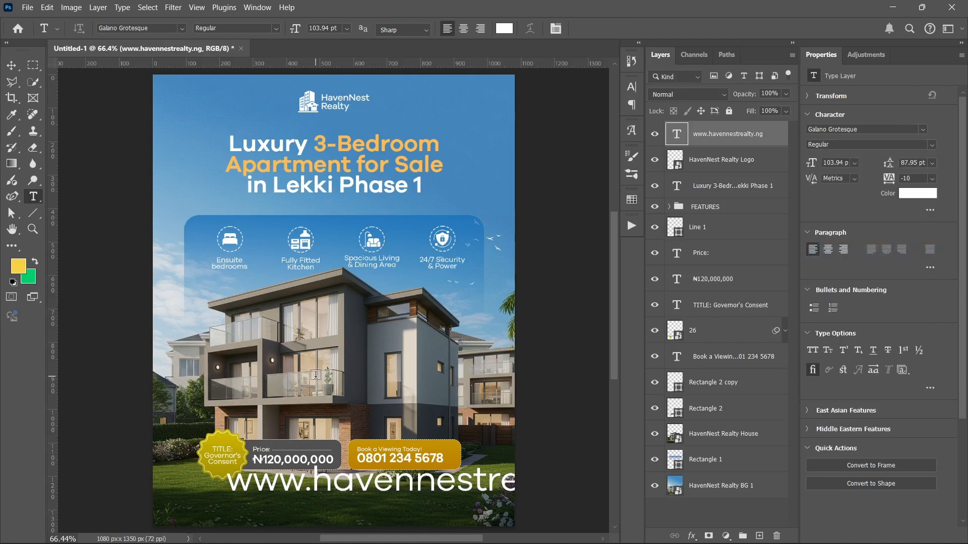
Scale the website address down to 24.9 pt and place it near the flyer's bottom edge, starting at the feature box's left edge
key(v)
click(317, 380)
key(ctrl+t)
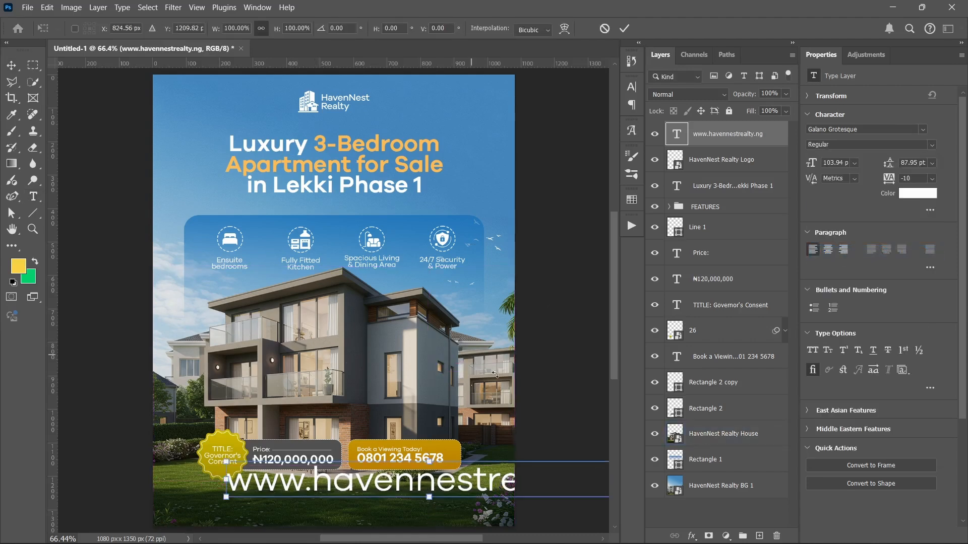
drag(429, 462, 234, 295)
scroll(236, 493, up, 5)
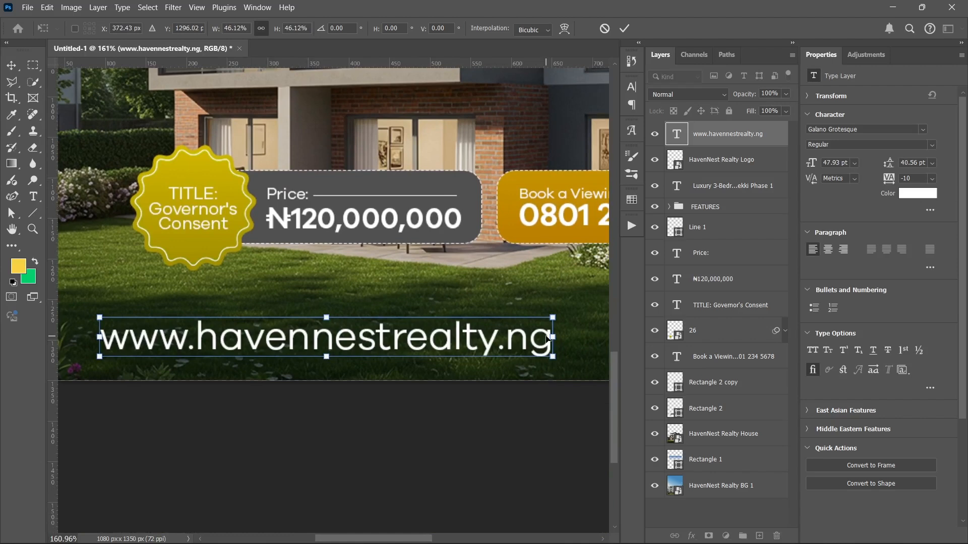
drag(550, 336, 355, 333)
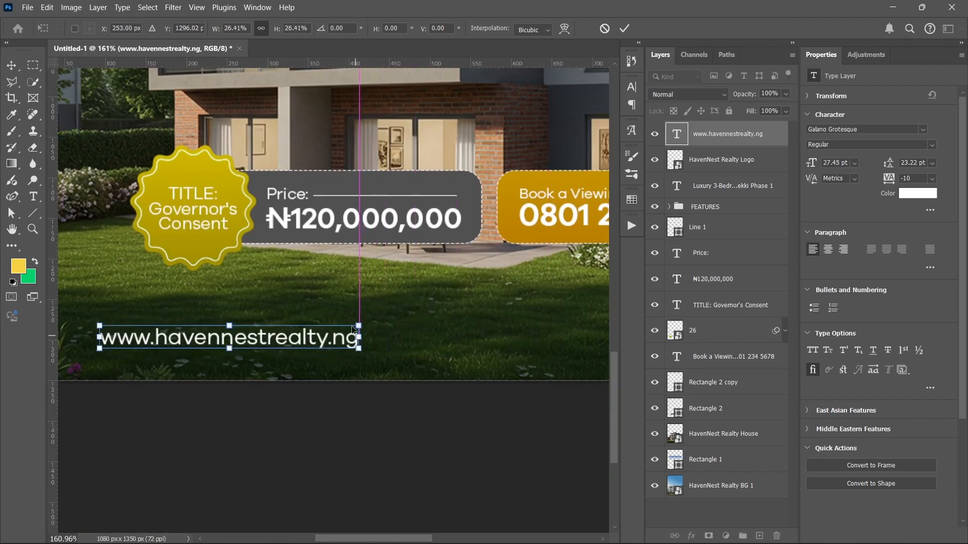
scroll(355, 332, down, 2)
key(alt+space)
drag(295, 286, 344, 319)
click(408, 369)
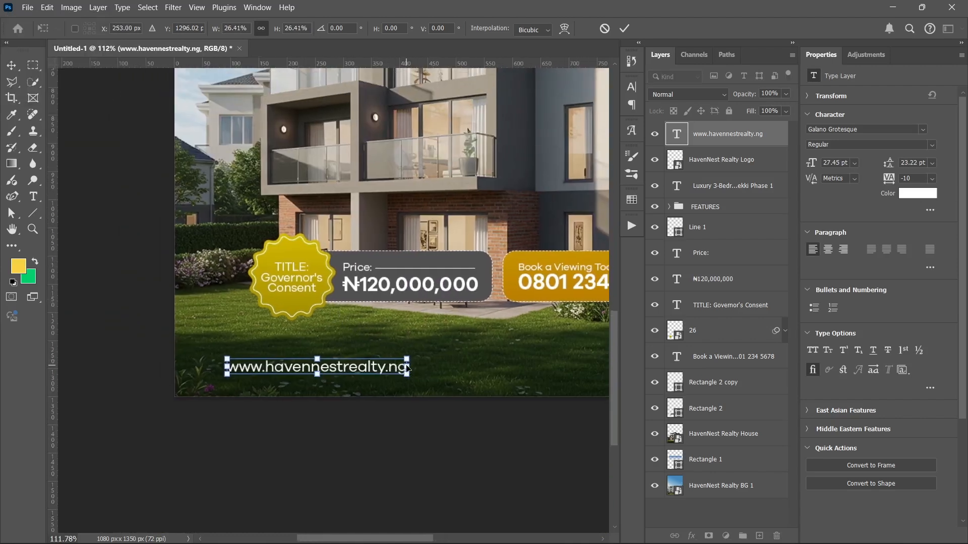
drag(408, 369, 390, 369)
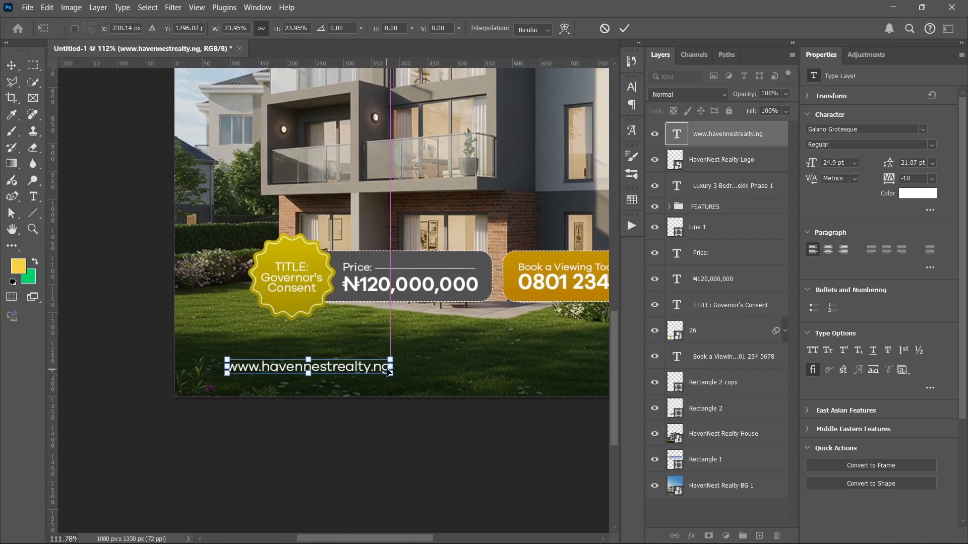
key(Return)
Duplicate the website address twice to the right, making three text lines across the flyer's footer
scroll(298, 277, down, 4)
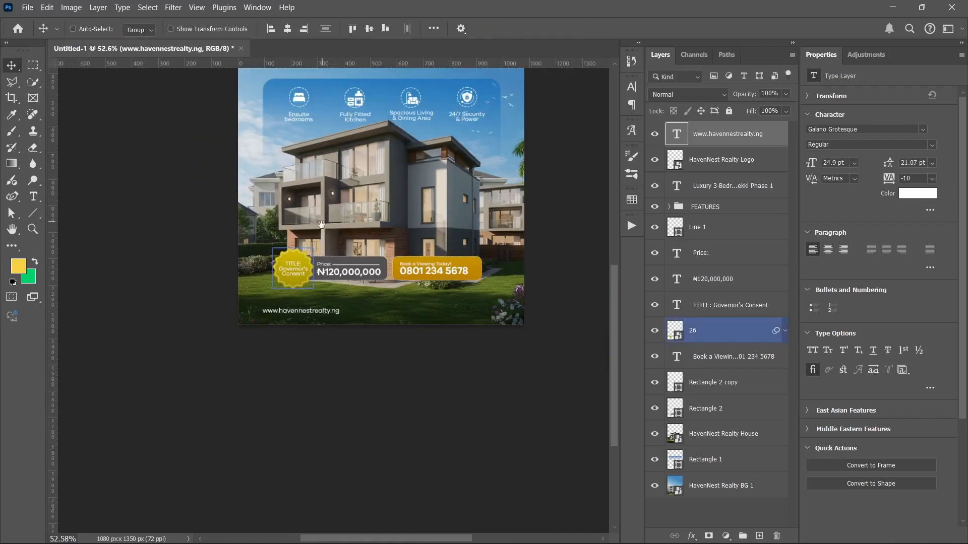
ctrl+click(252, 405)
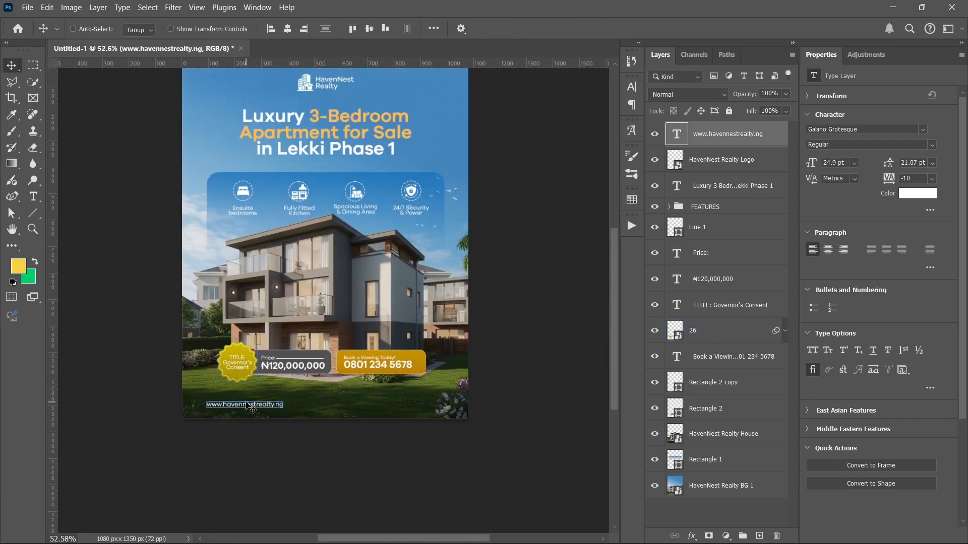
drag(282, 410, 449, 409)
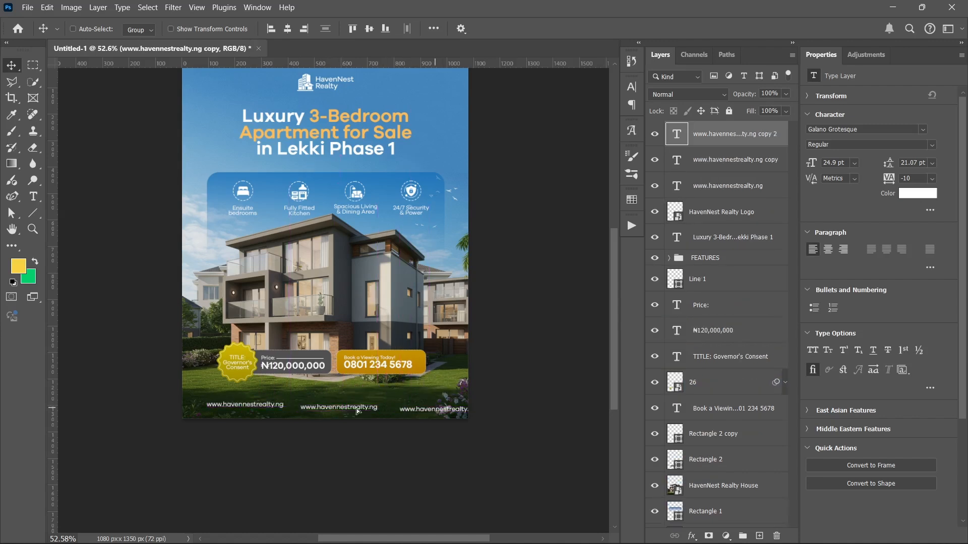
Switch to Notepad, copy the company e-mail line from HavenNest Realty.txt, and return to Photoshop
mouse_move(507, 542)
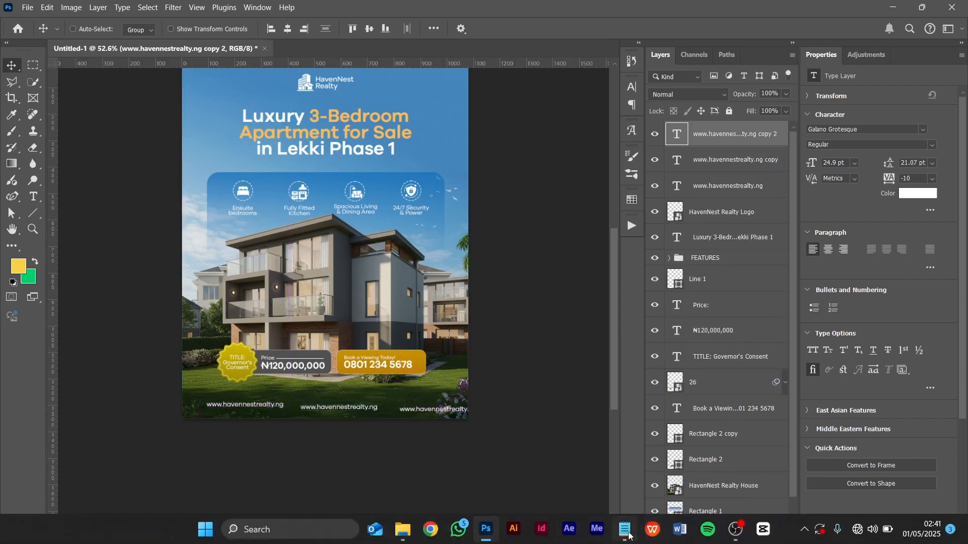
click(625, 541)
double_click(223, 418)
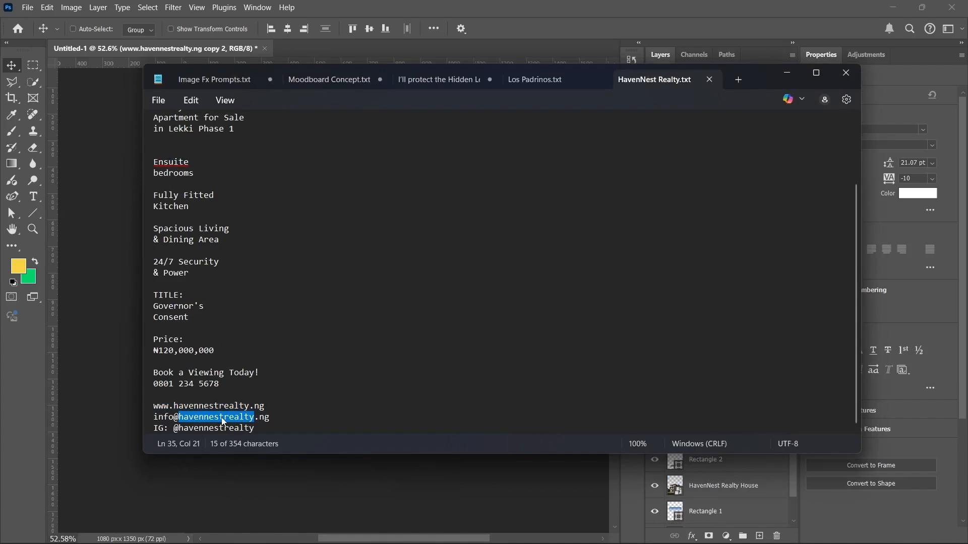
triple_click(223, 418)
double_click(223, 418)
triple_click(223, 417)
right_click(223, 418)
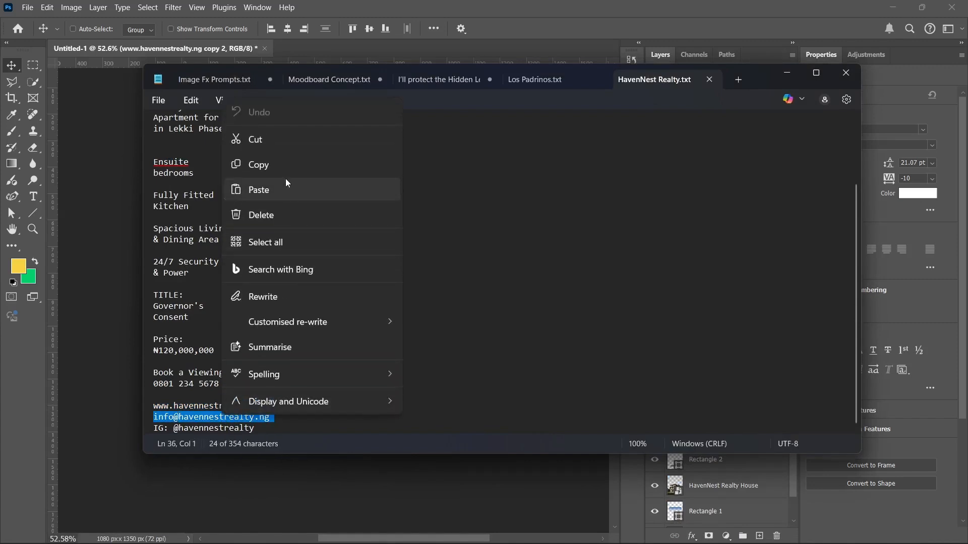
click(332, 159)
click(787, 73)
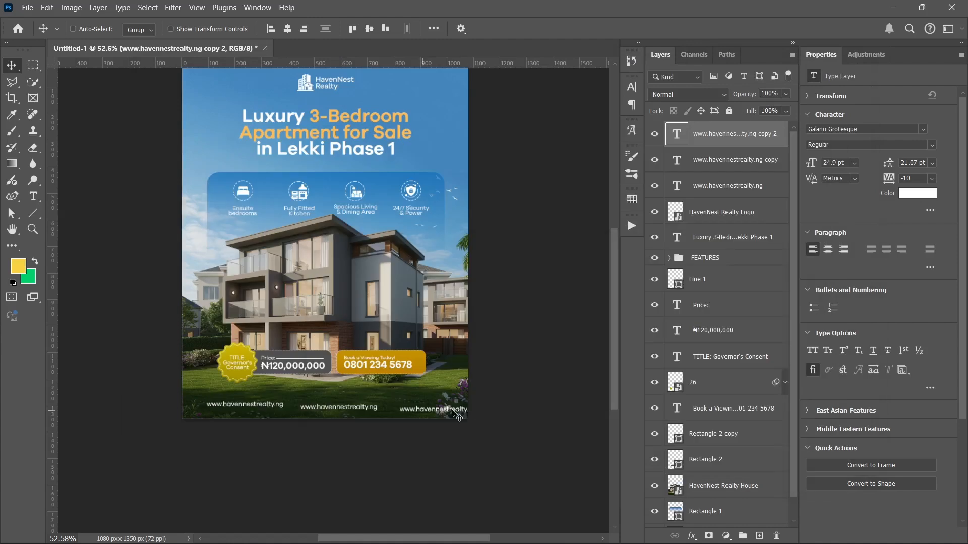
Replace the middle footer text with the copied e-mail address
double_click(362, 407)
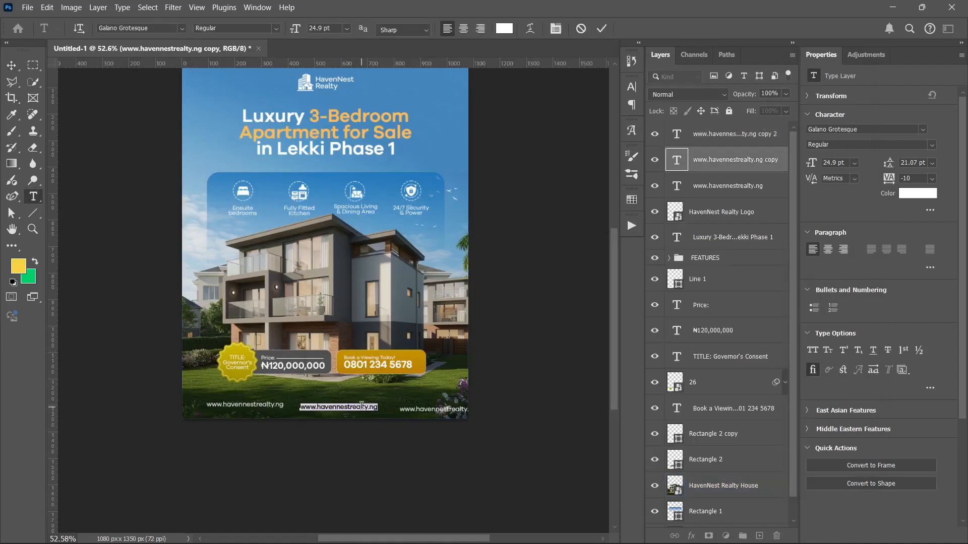
key(ctrl+a)
text(www.havennestrealty.ng)
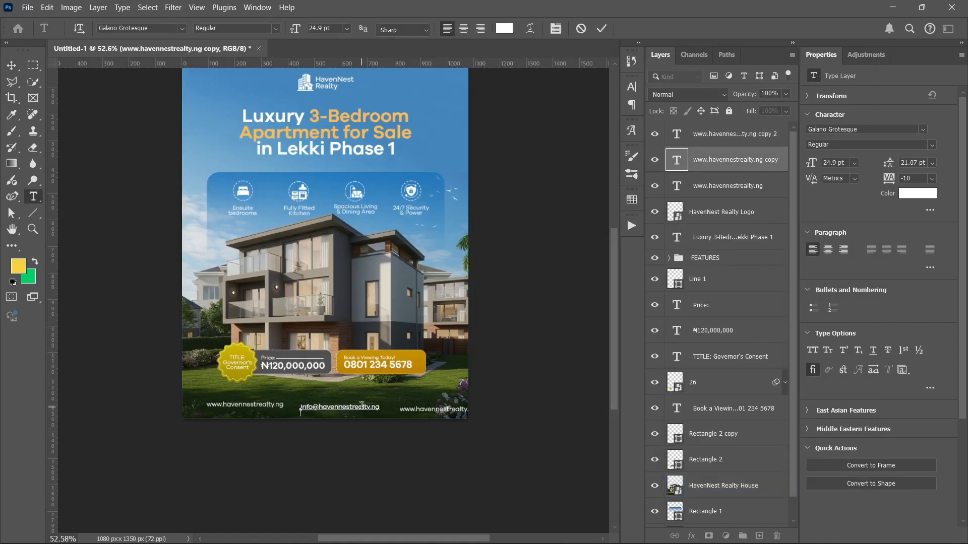
click(602, 29)
key(v)
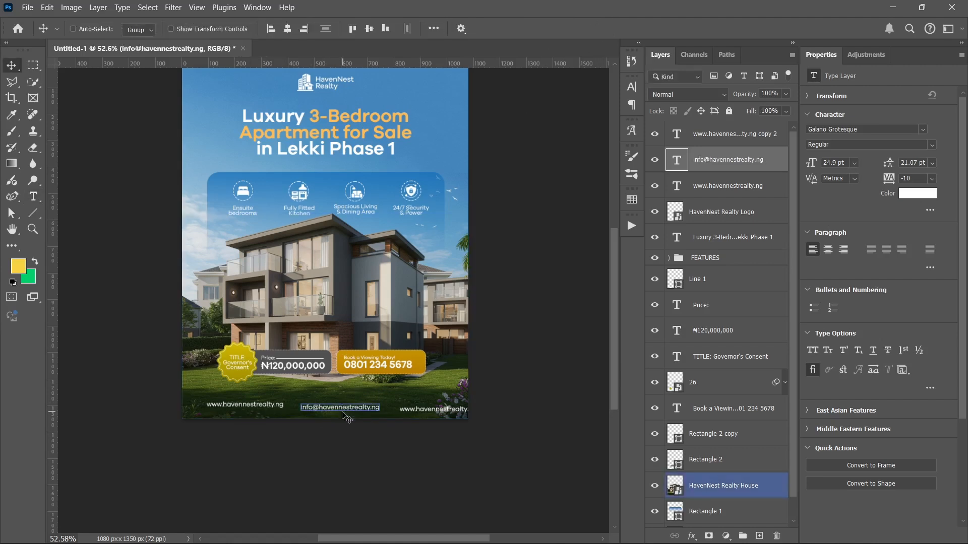
scroll(363, 398, up, 2)
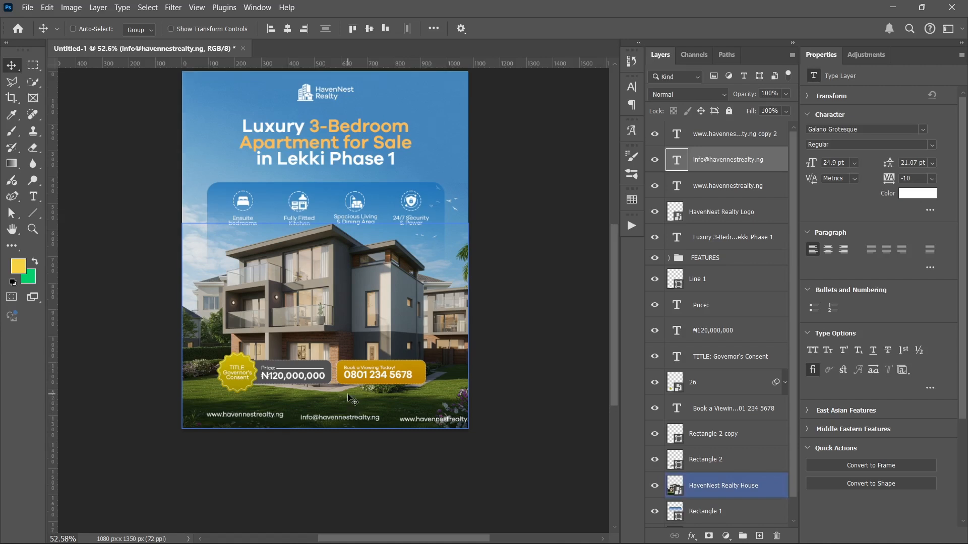
scroll(352, 402, down, 1)
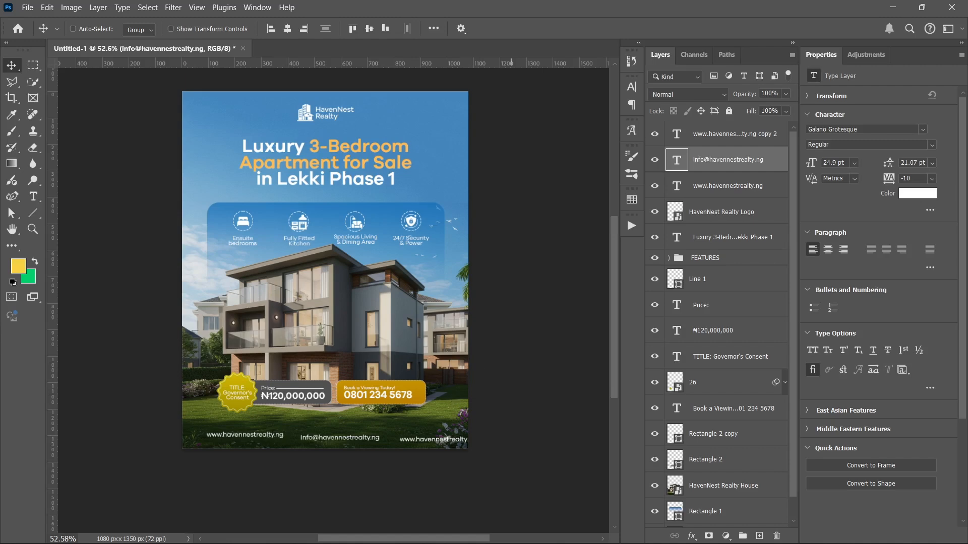
mouse_move(541, 534)
click(620, 533)
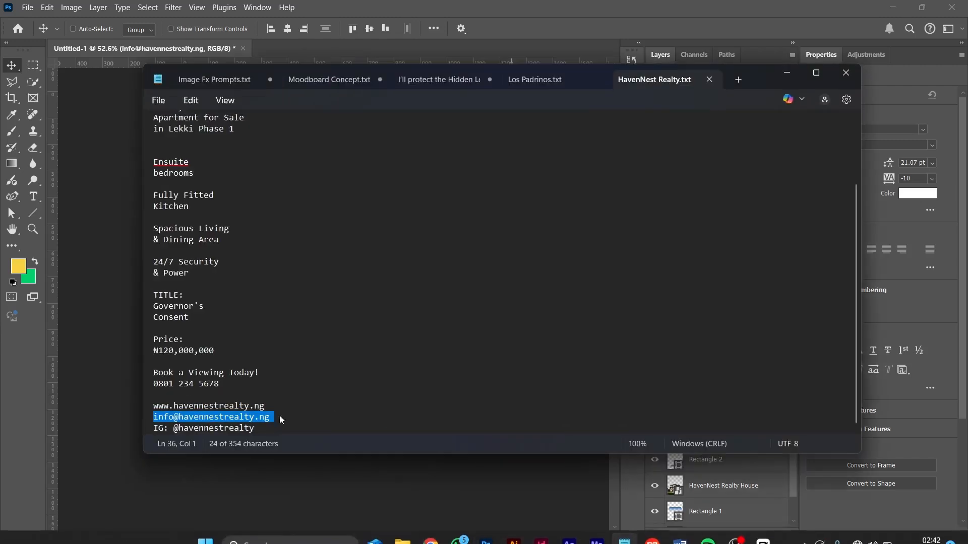
triple_click(220, 428)
key(ctrl+c)
right_click(220, 428)
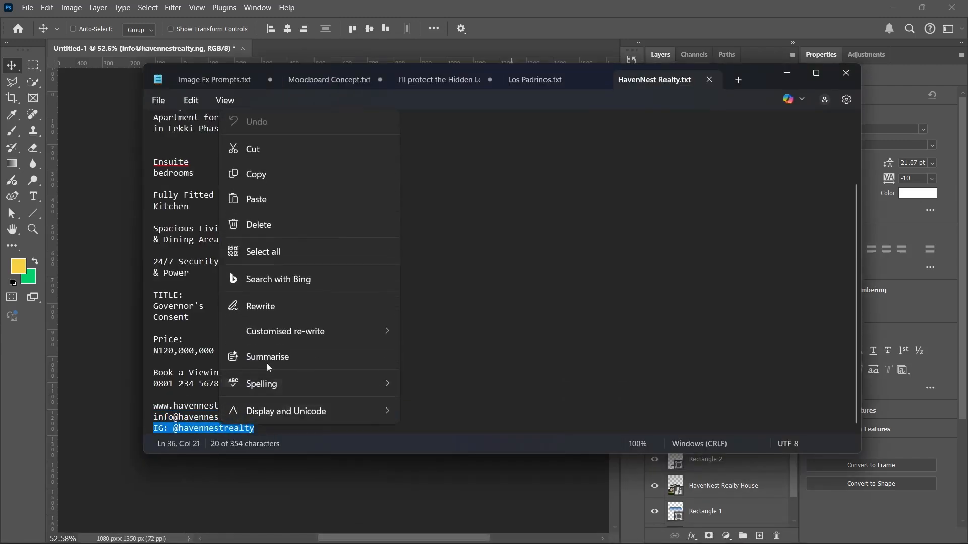
click(274, 165)
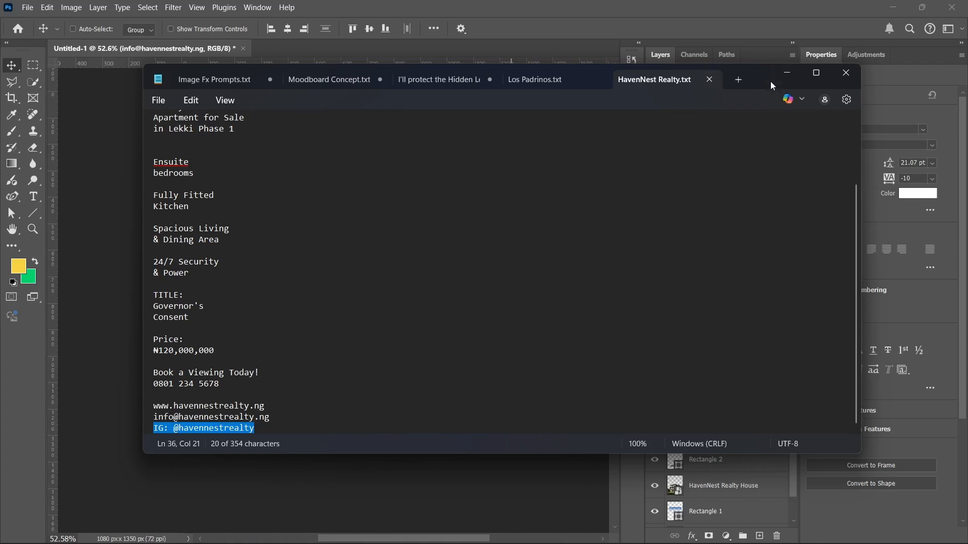
click(787, 73)
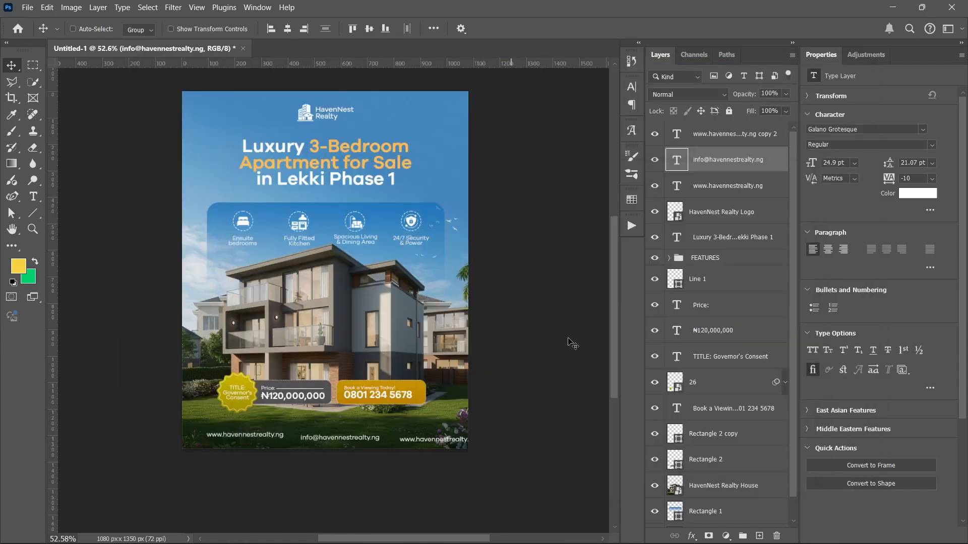
double_click(431, 443)
key(ctrl+a)
key(ctrl+v)
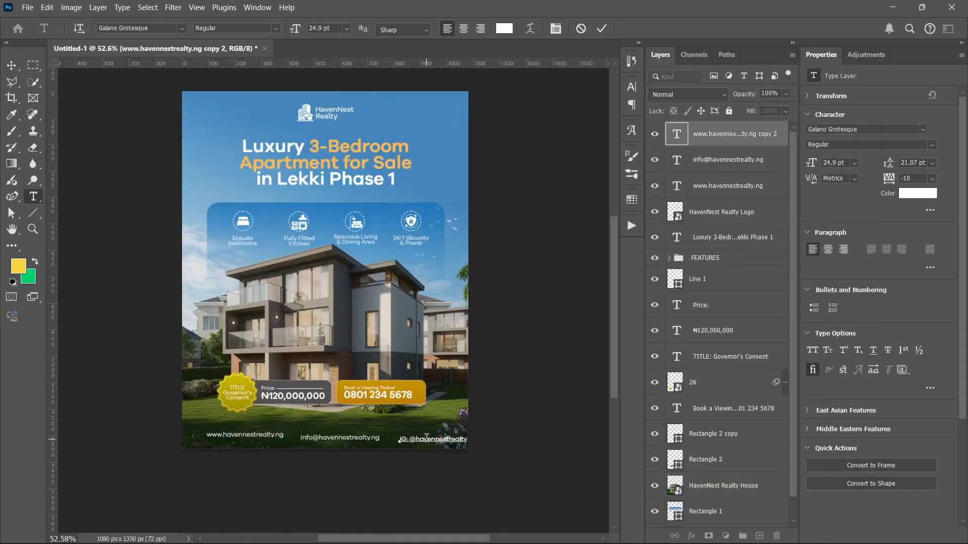
click(602, 29)
Select the three footer text layers, align their vertical centers, and place the row centered across the flyer's footer
click(742, 188)
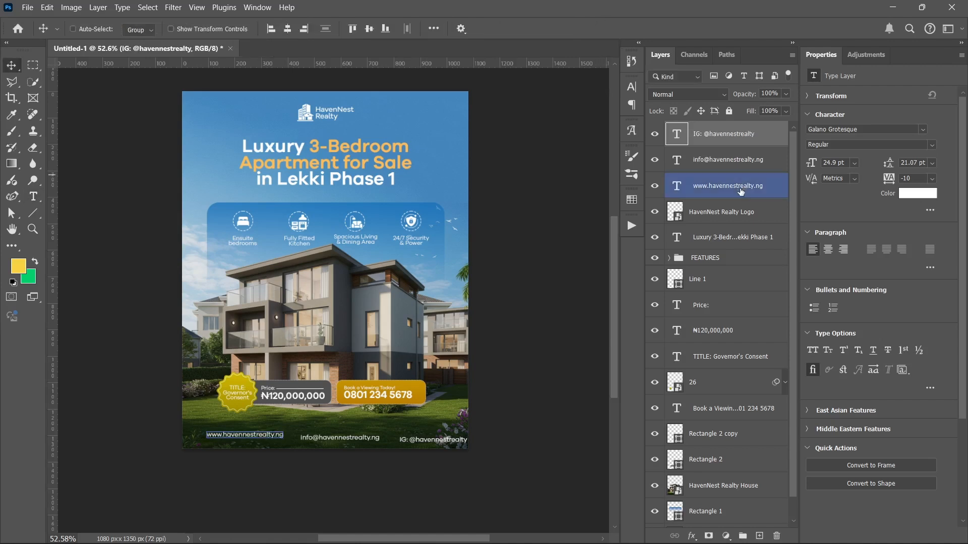
click(372, 29)
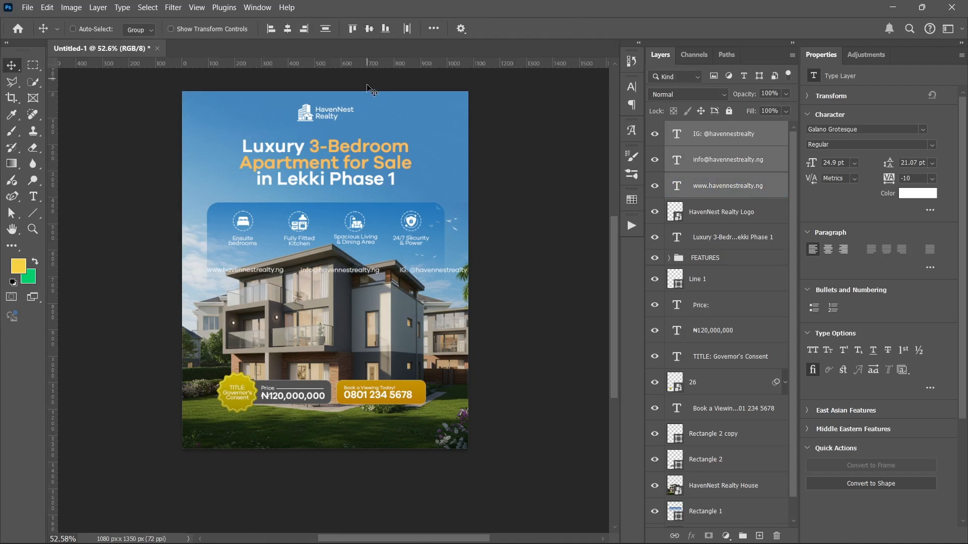
drag(354, 274, 345, 440)
Scale the three footer texts down together to 22.87 pt so the row matches the feature box's width
key(ctrl+t)
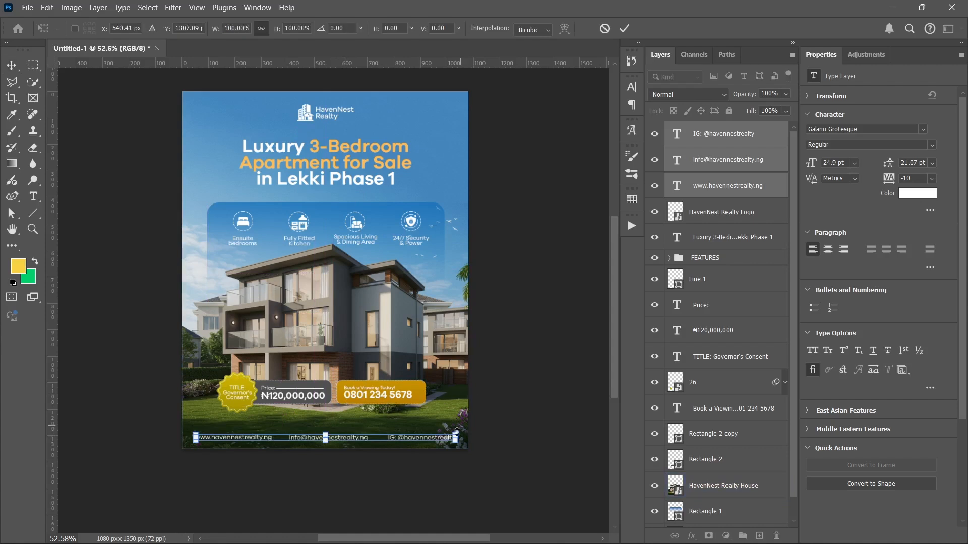
drag(456, 438, 434, 438)
click(624, 28)
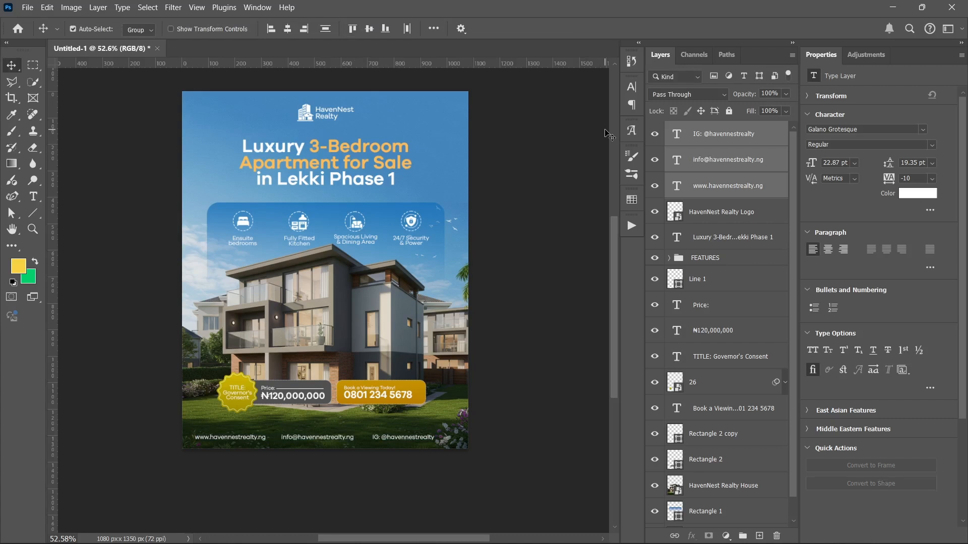
Group the three footer texts, center the group horizontally on the flyer, and nudge it slightly upward
key(ctrl+g)
click(292, 30)
ctrl+click(386, 154)
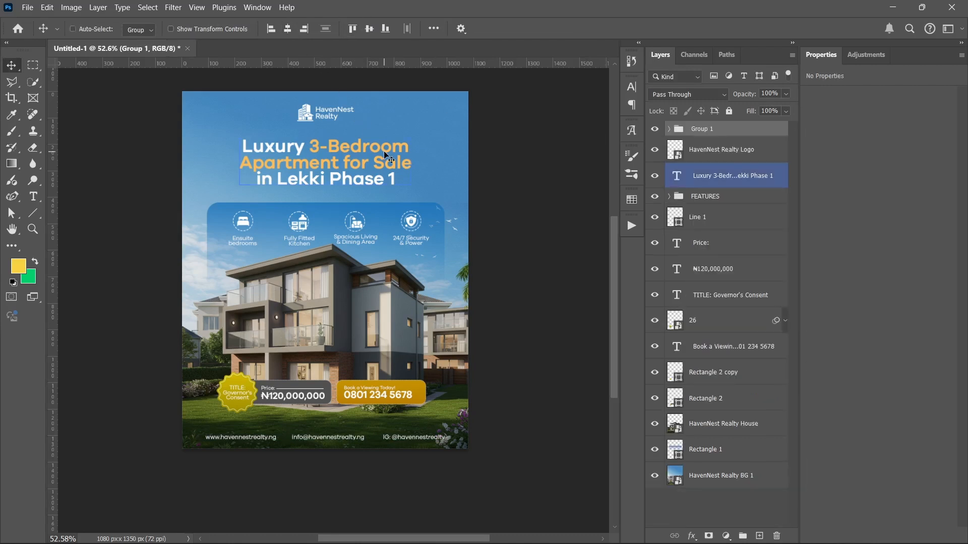
key(shift+Up)
key(shift+Up)
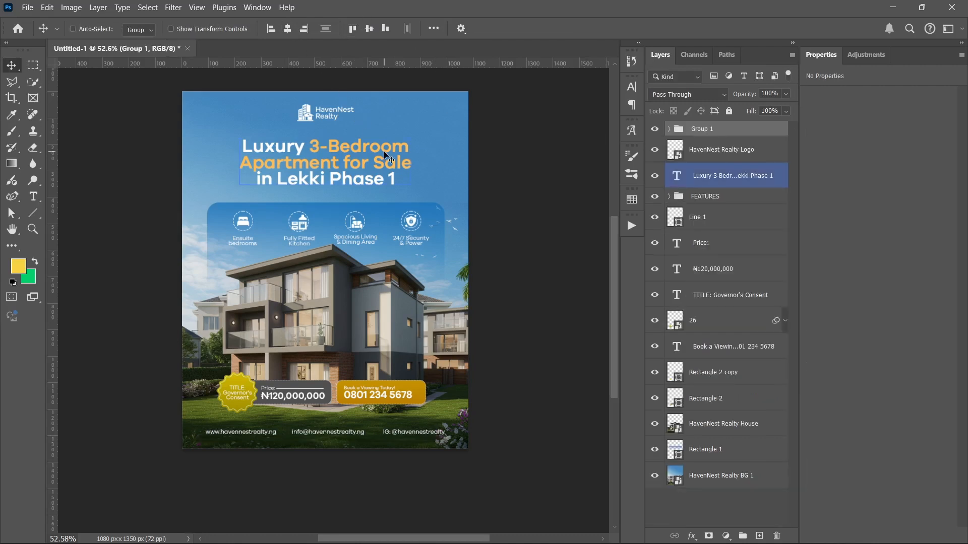
key(Down)
key(Down)
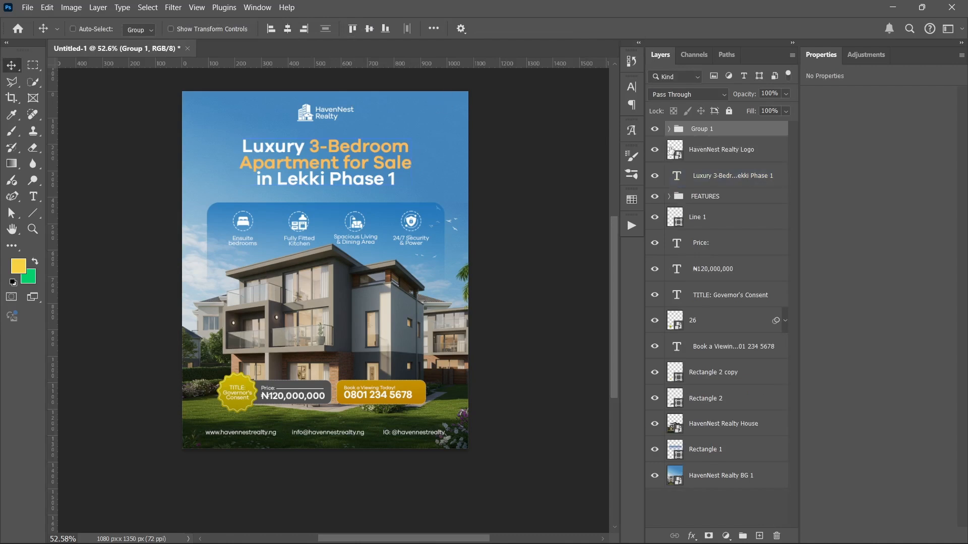
Rename the footer text group CONTACT, move it directly above the HavenNest Realty House layer, and deselect it
double_click(698, 129)
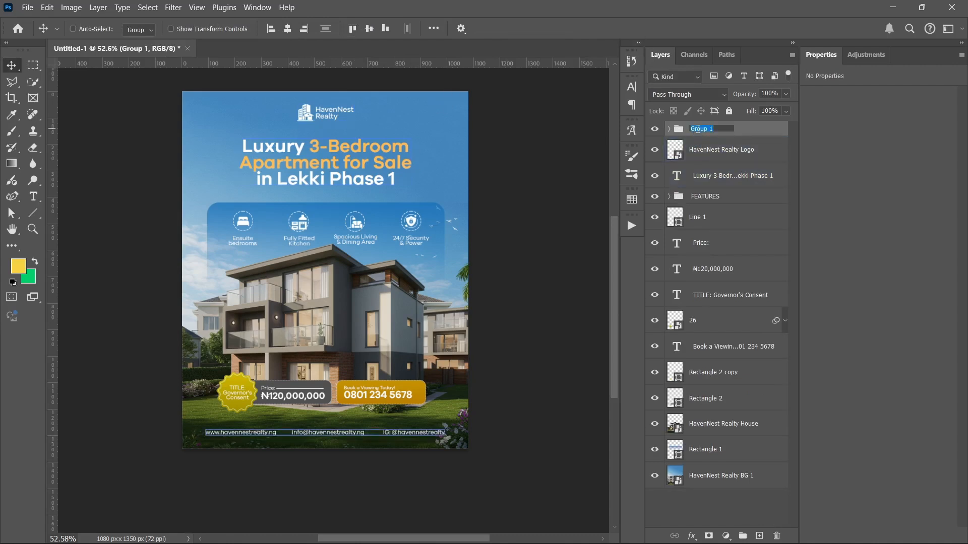
text(CONTACT)
key(Return)
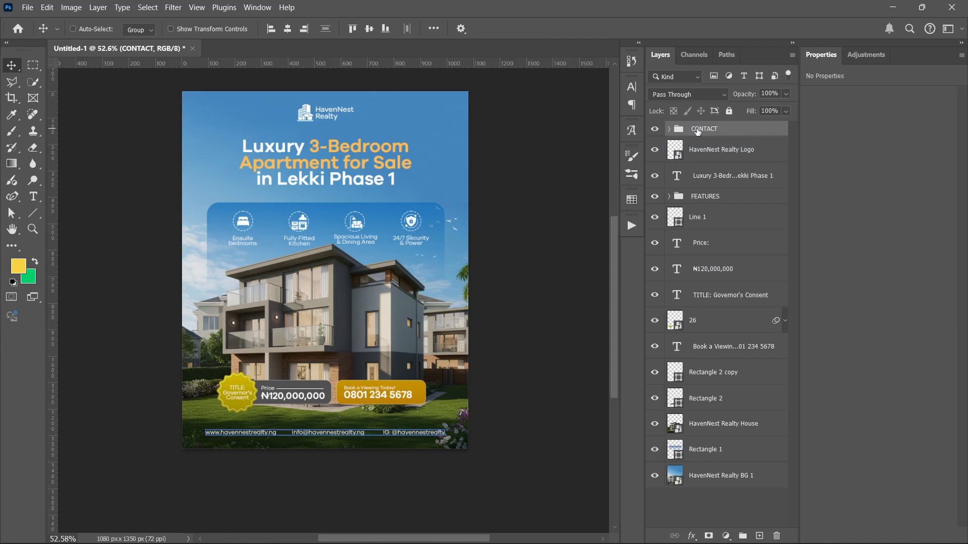
drag(705, 131, 740, 402)
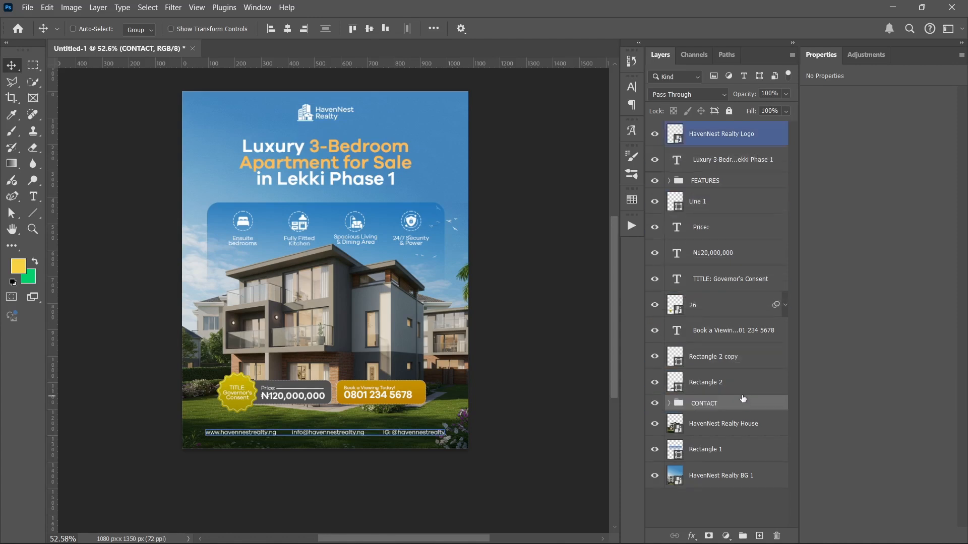
click(711, 501)
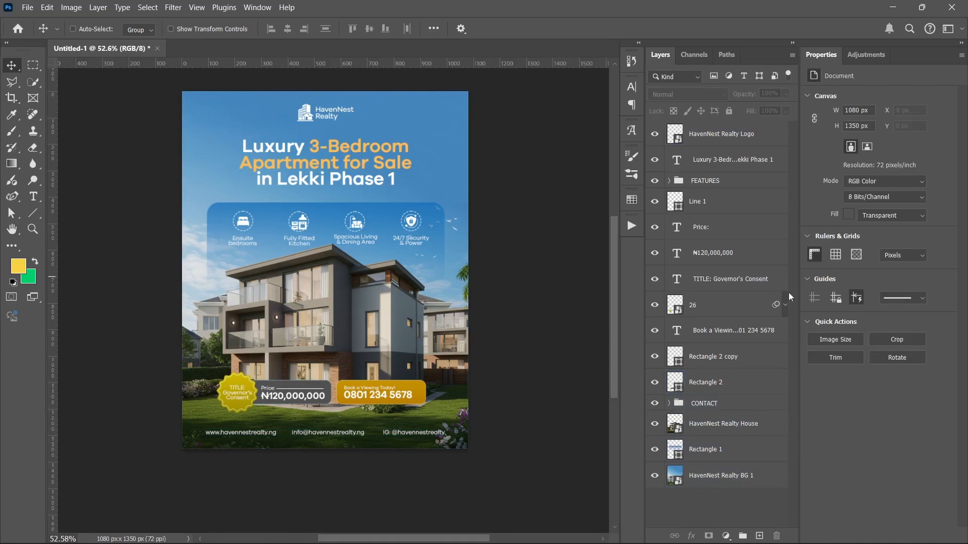
ctrl+click(437, 292)
ctrl+click(319, 442)
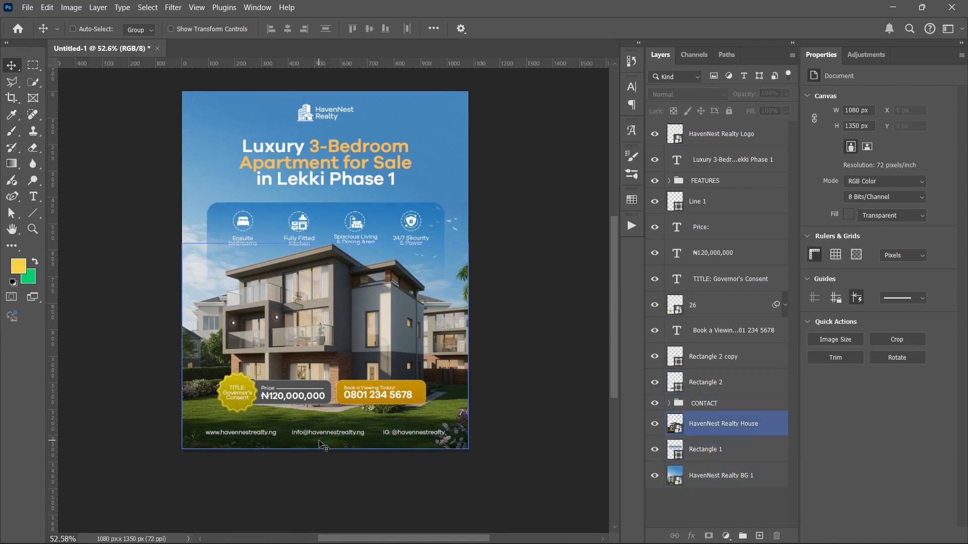
scroll(320, 443, up, 4)
scroll(320, 443, up, 4)
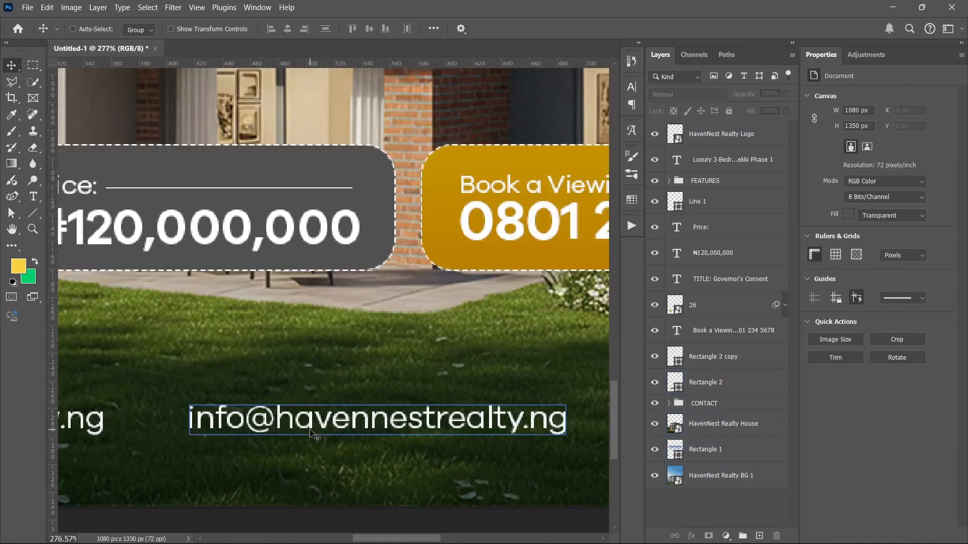
ctrl+click(282, 421)
scroll(282, 421, down, 6)
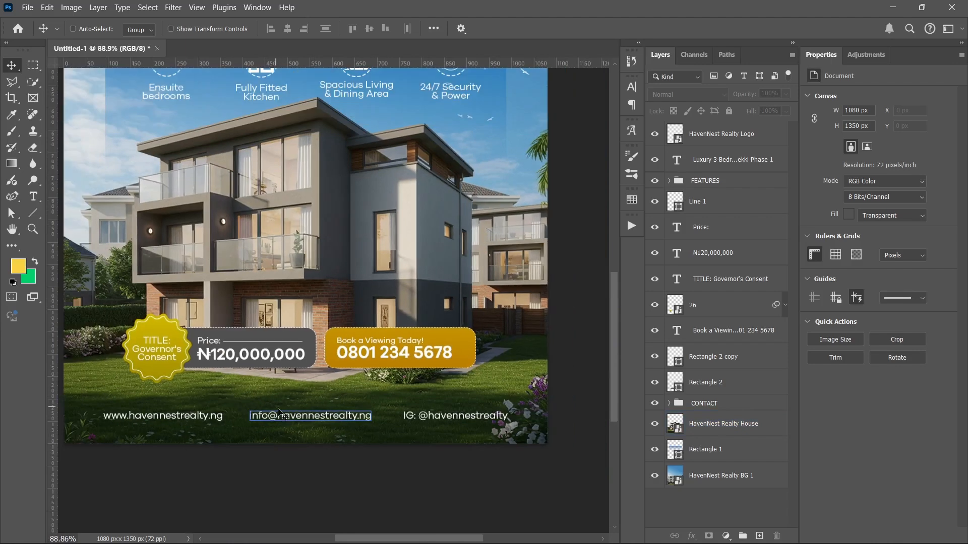
ctrl+click(284, 376)
drag(268, 339, 316, 394)
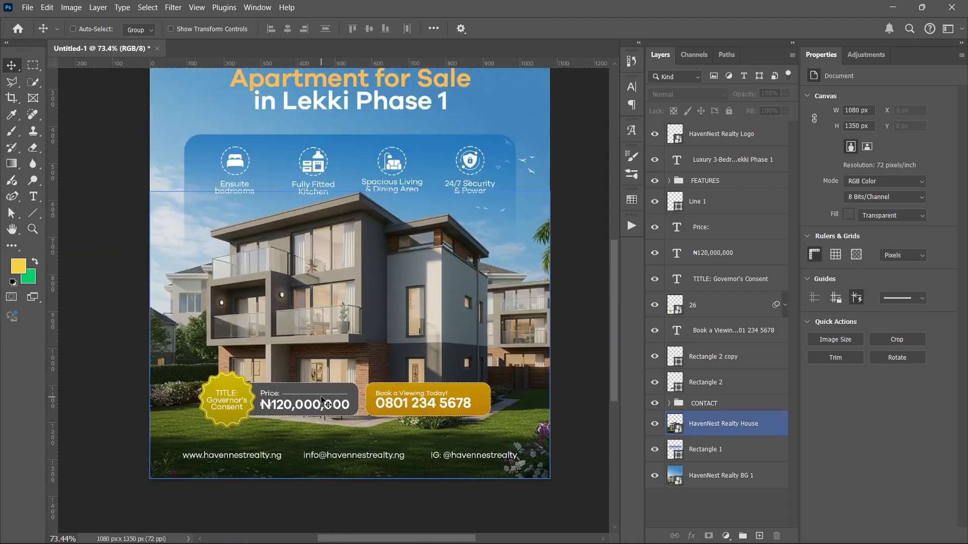
ctrl+click(318, 412)
ctrl+click(361, 442)
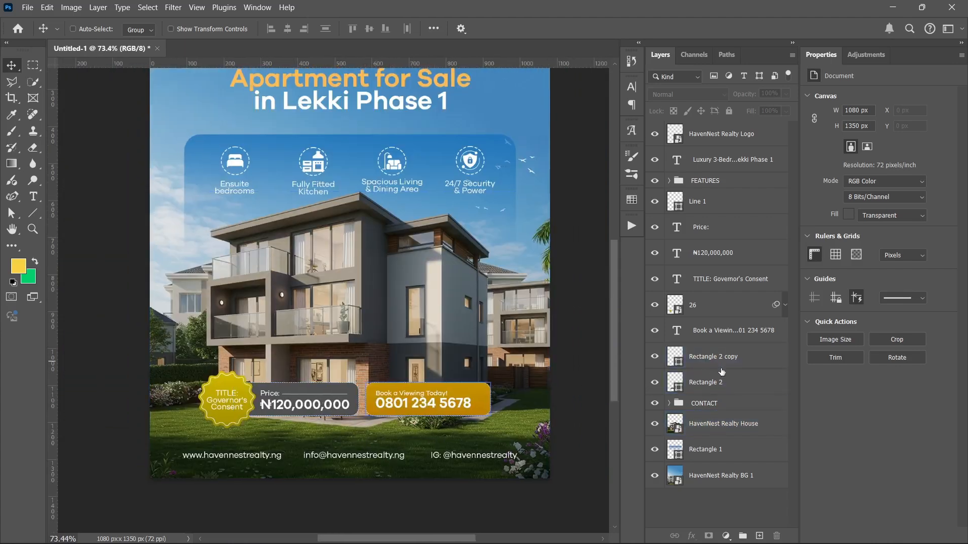
Select the HavenNest Realty House layer and choose the foreground-to-transparent preset from the Basics gradients for the Gradient tool
click(704, 429)
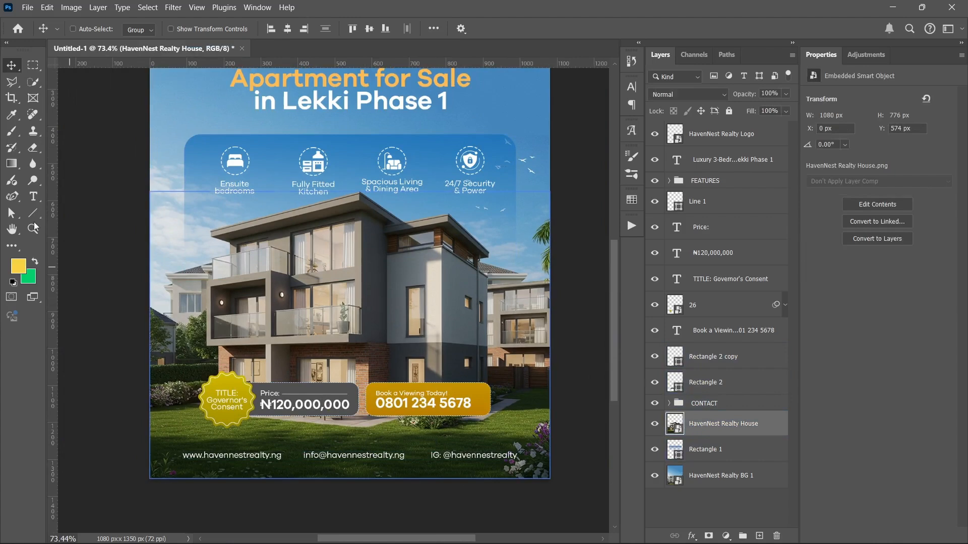
click(12, 164)
click(172, 29)
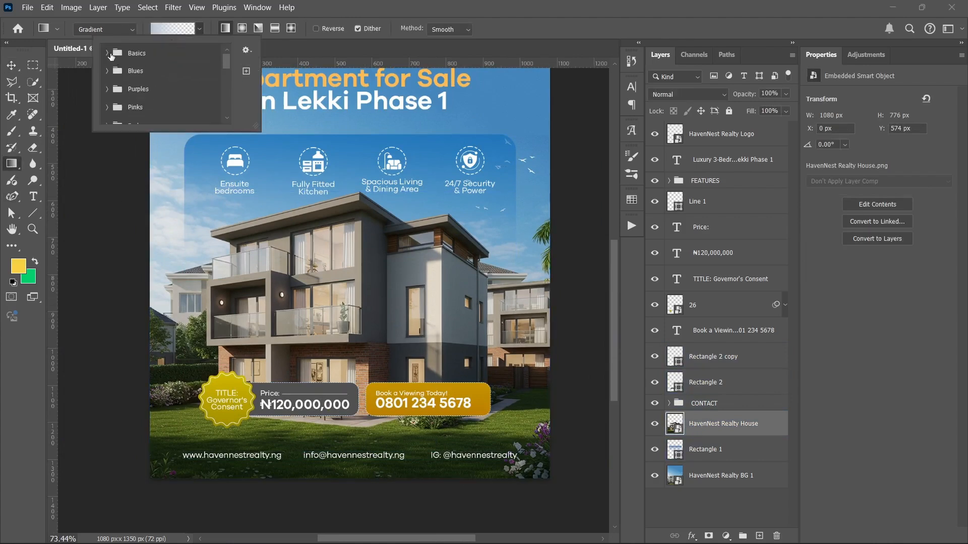
click(110, 53)
click(164, 73)
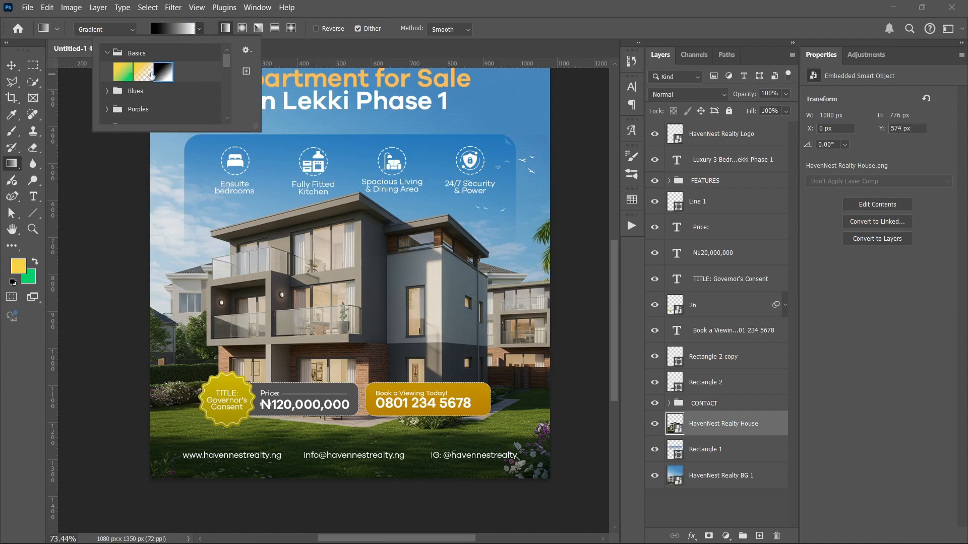
click(150, 74)
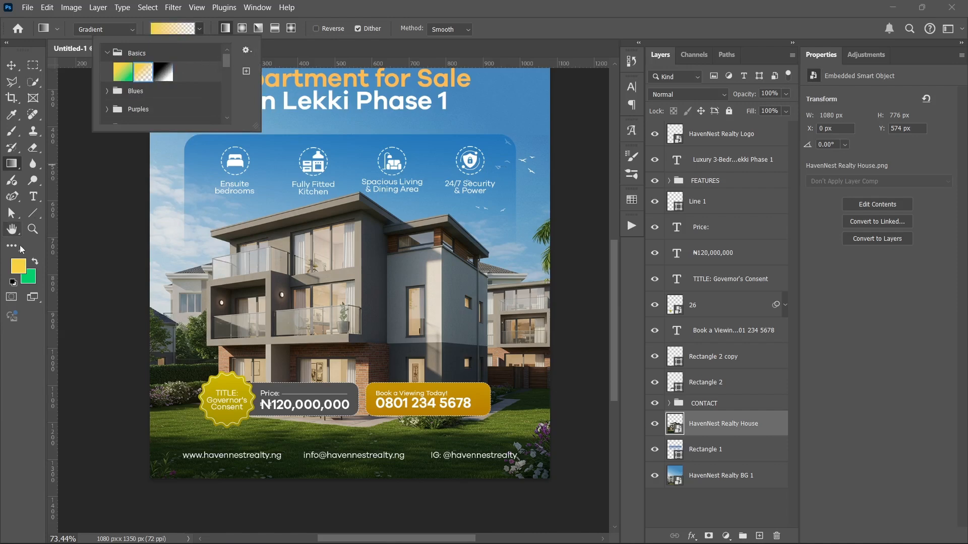
Set the foreground color to black (000000) and draw a vertical gradient from just below the flyer's bottom edge up to the price box
click(18, 266)
click(518, 449)
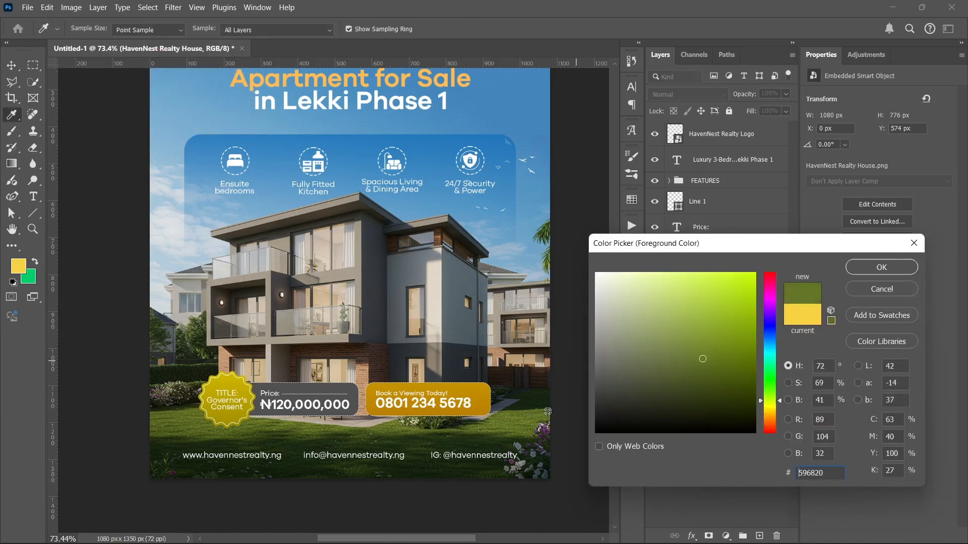
drag(618, 423, 593, 435)
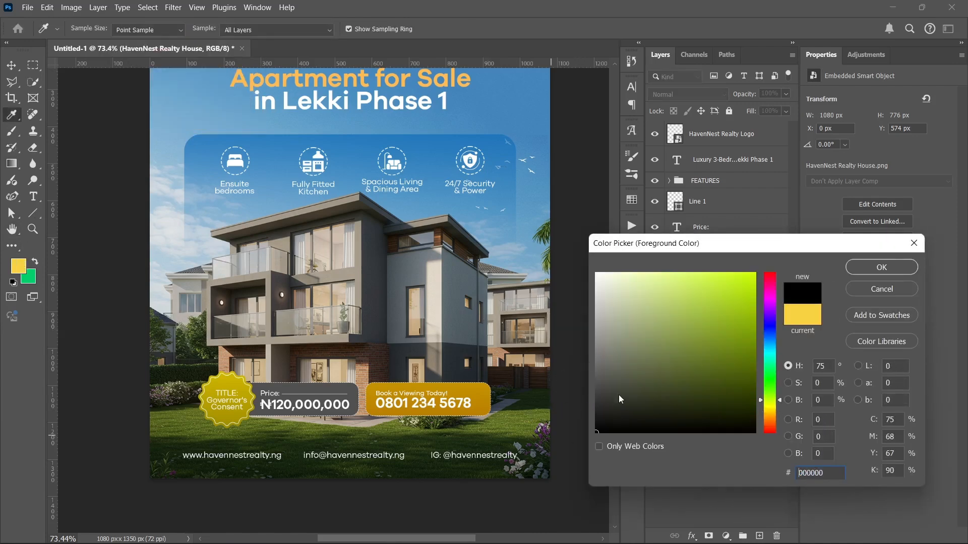
click(857, 268)
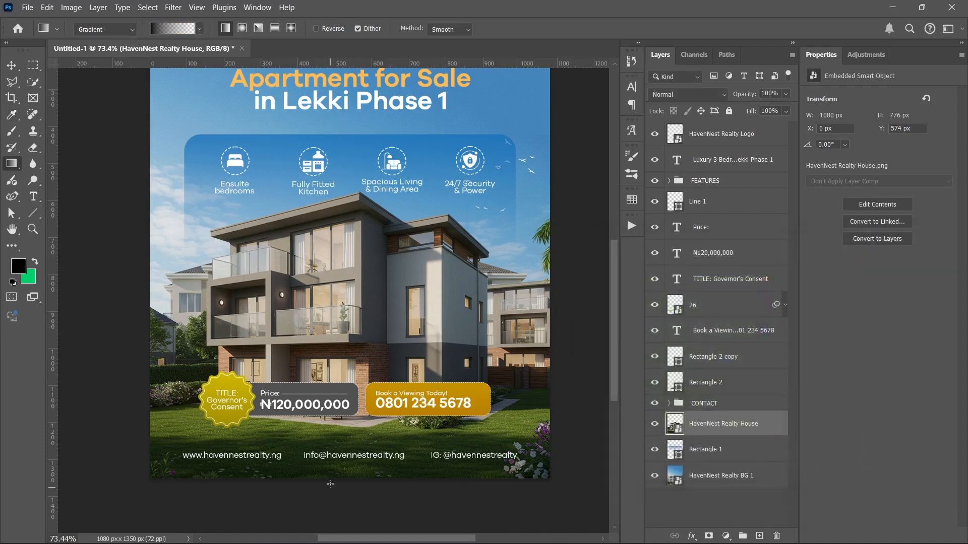
drag(330, 488, 330, 398)
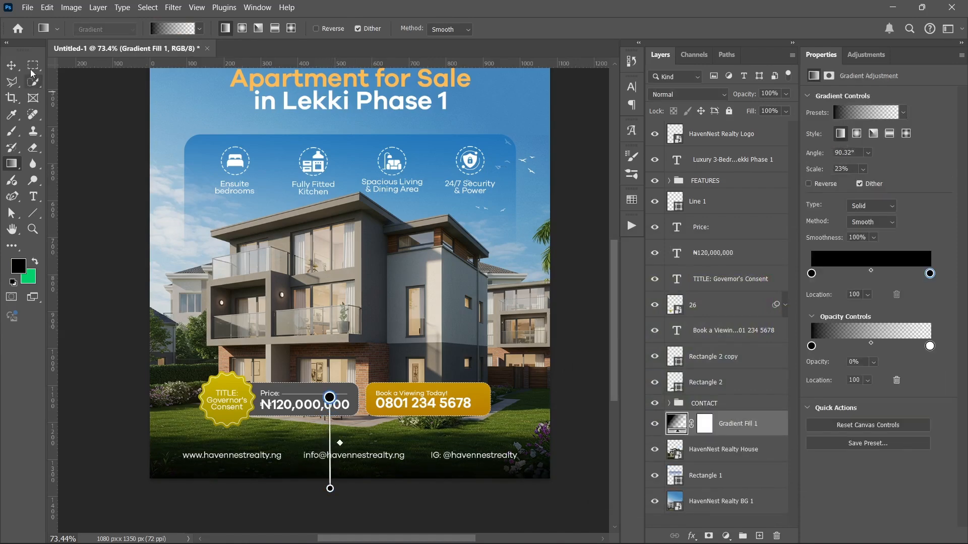
click(11, 65)
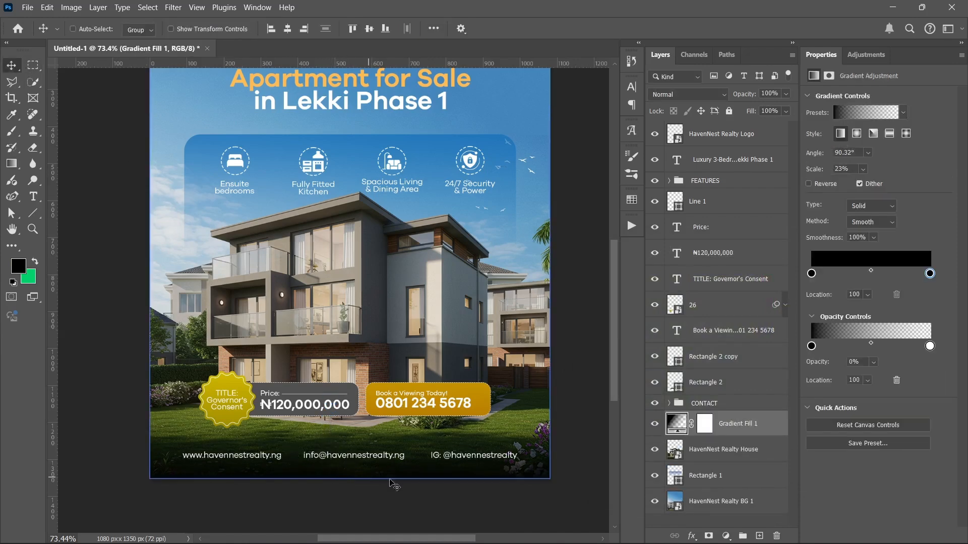
Deselect the gradient layer and look over the whole flyer with the darkened footer
scroll(369, 428, up, 1)
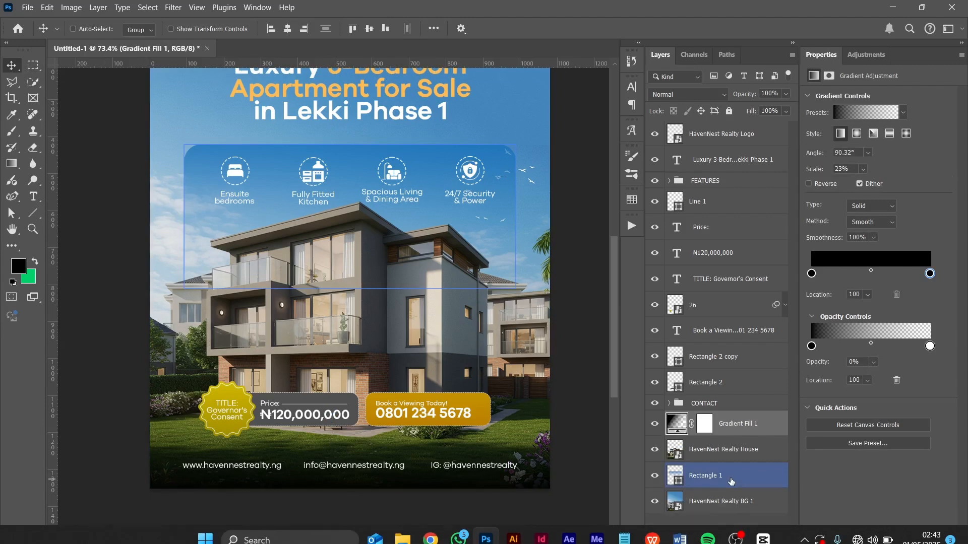
click(706, 521)
ctrl+click(398, 313)
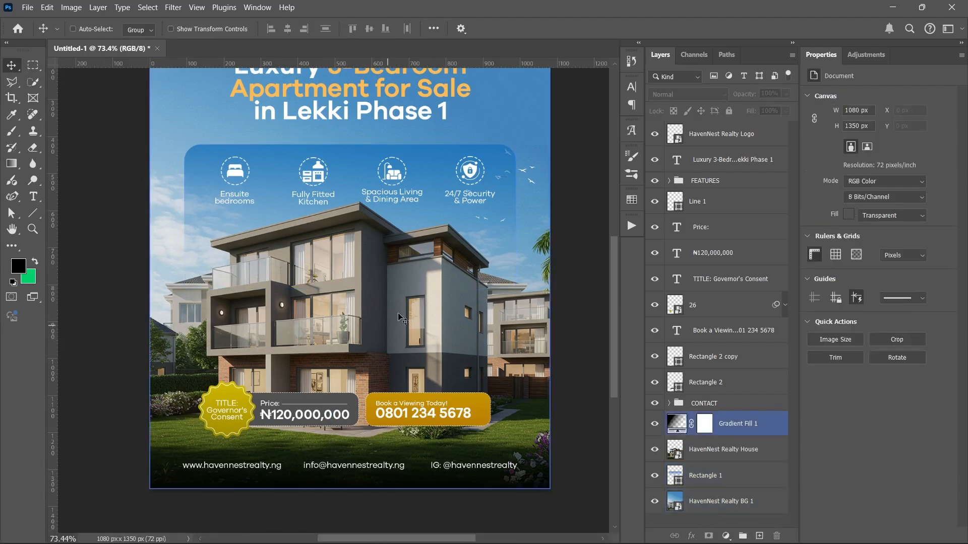
scroll(400, 303, down, 1)
scroll(400, 303, down, 2)
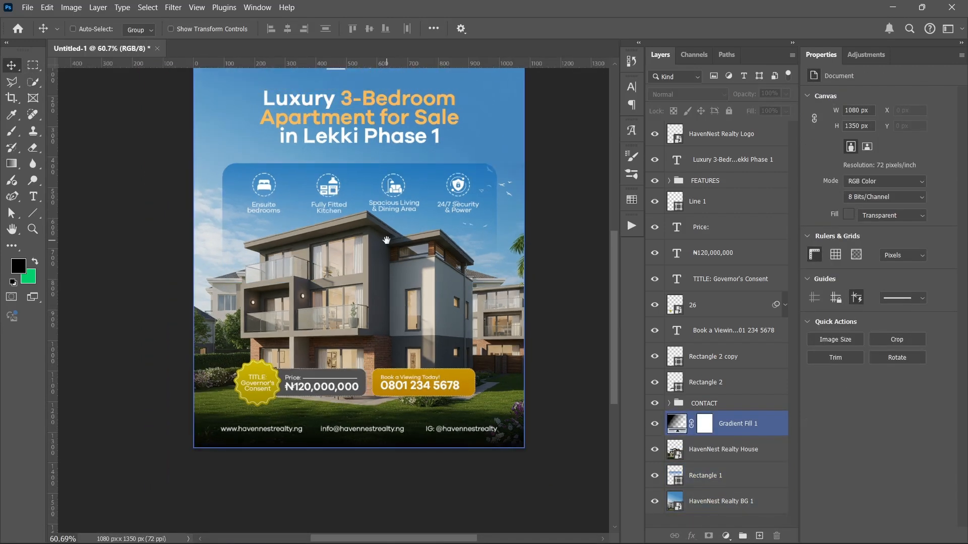
scroll(385, 241, up, 3)
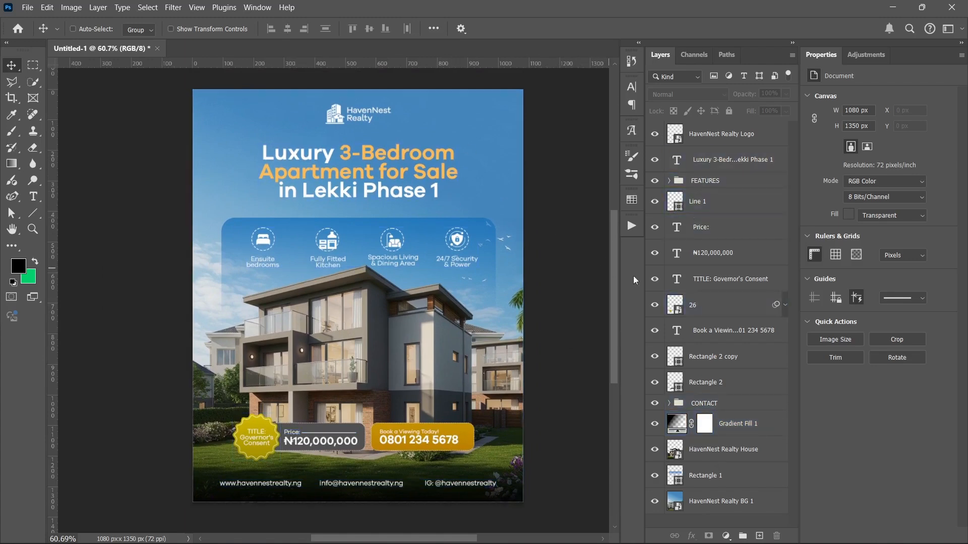
click(716, 138)
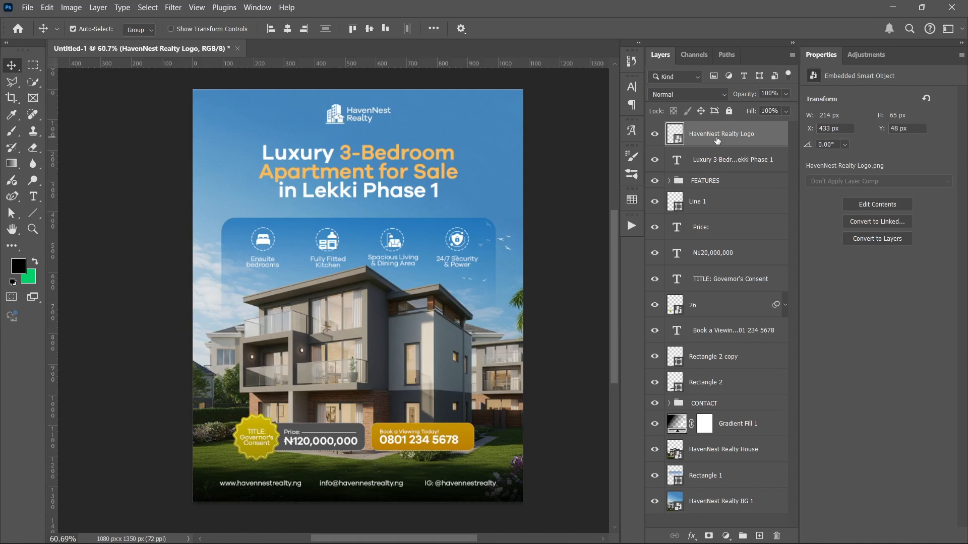
key(ctrl+shift+alt+e)
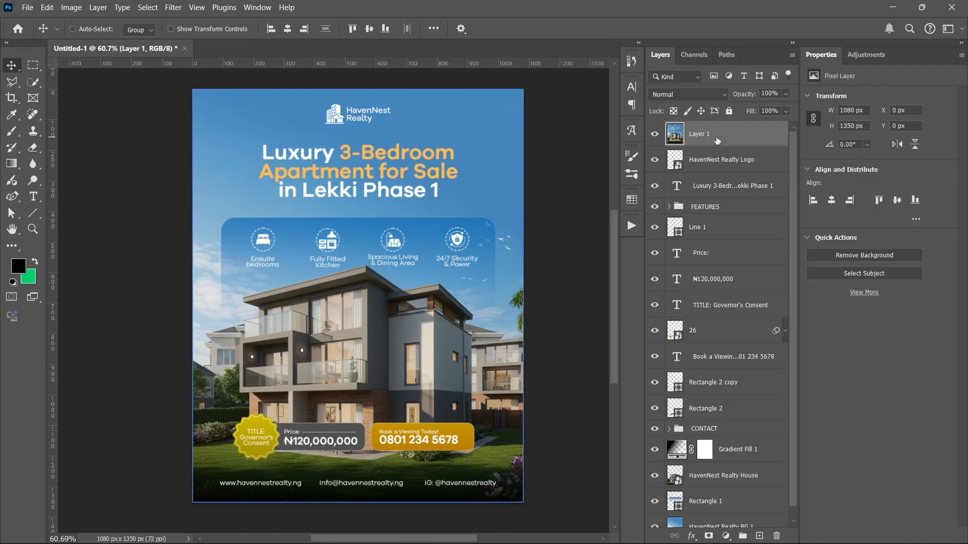
right_click(718, 140)
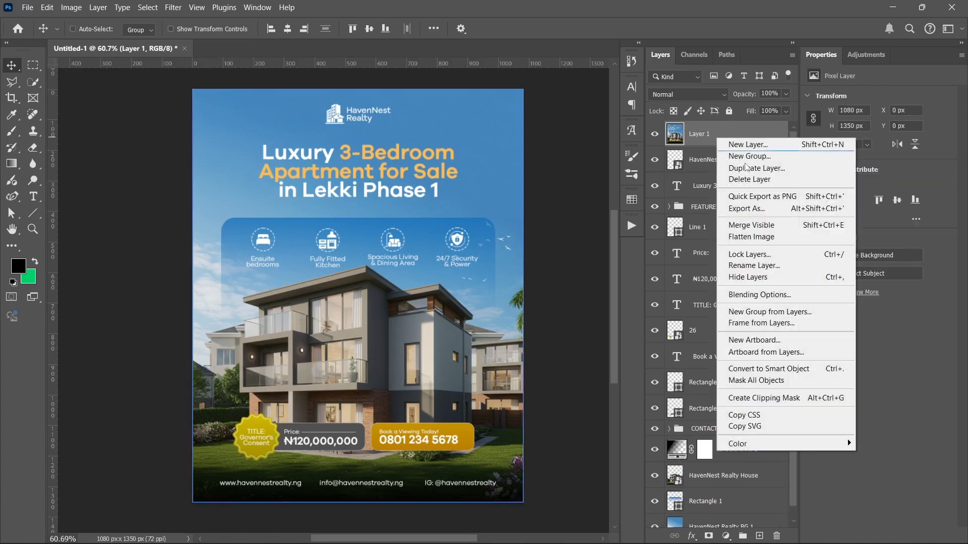
click(758, 370)
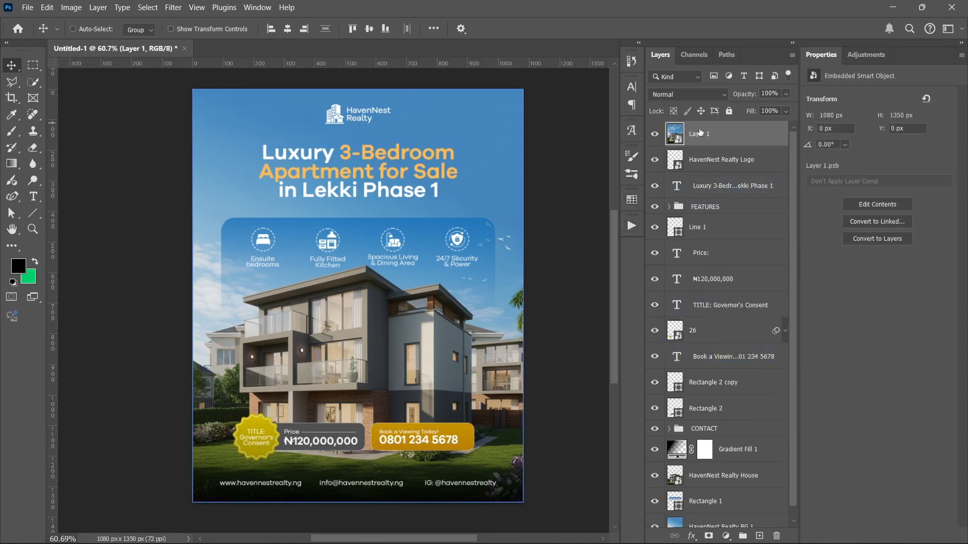
key(Delete)
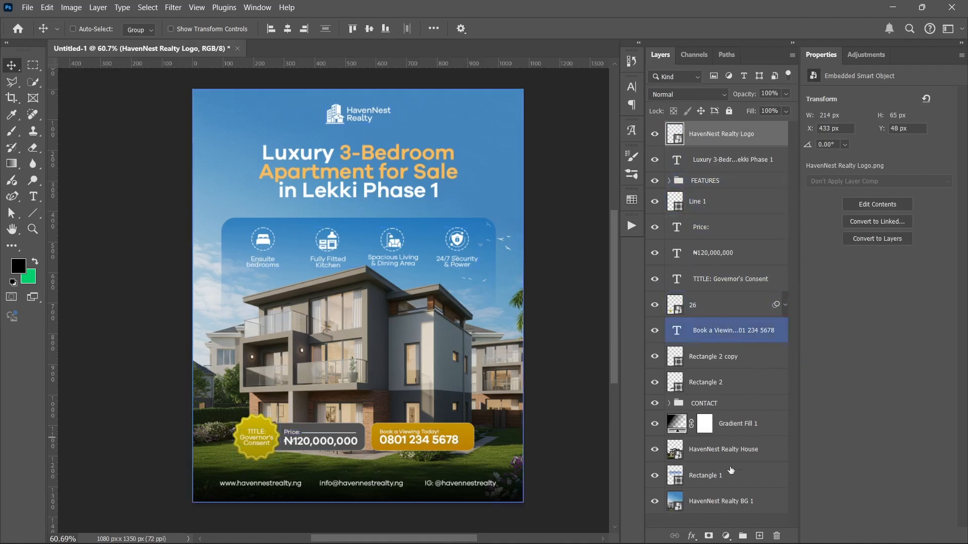
Add a Color Balance adjustment above the logo layer with Midtones at Cyan-Red +21, Magenta-Green -7 and Yellow-Blue +7
click(726, 536)
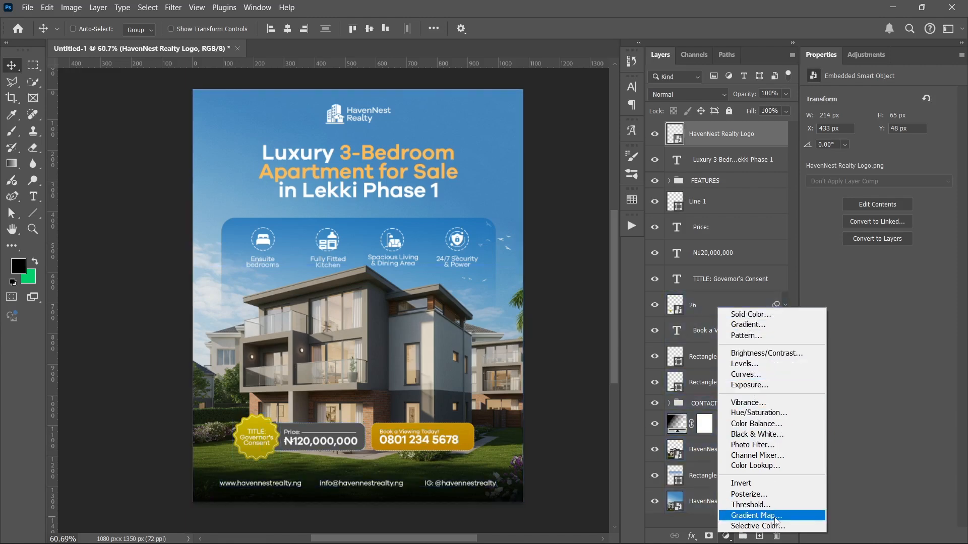
click(761, 423)
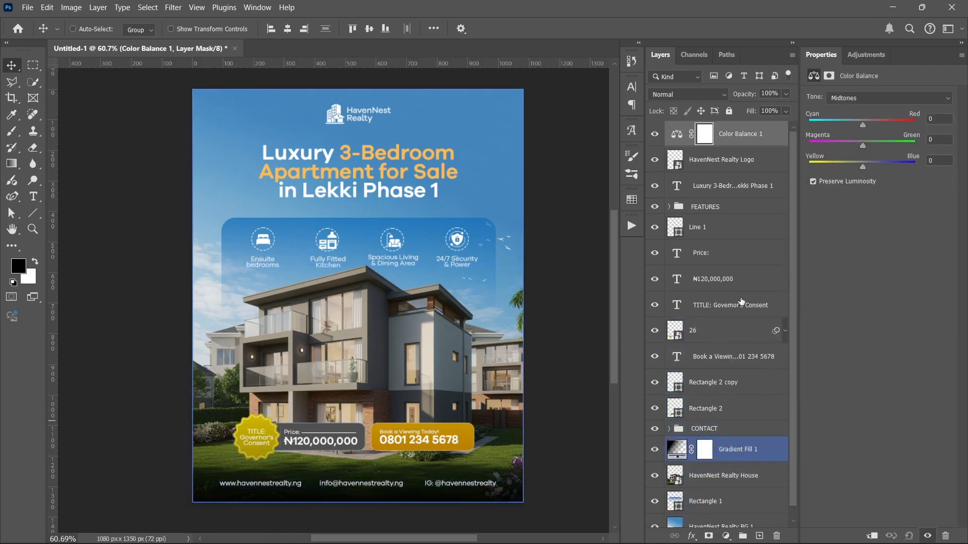
mouse_move(860, 123)
mouse_down()
mouse_move(852, 122)
mouse_move(877, 122)
mouse_up()
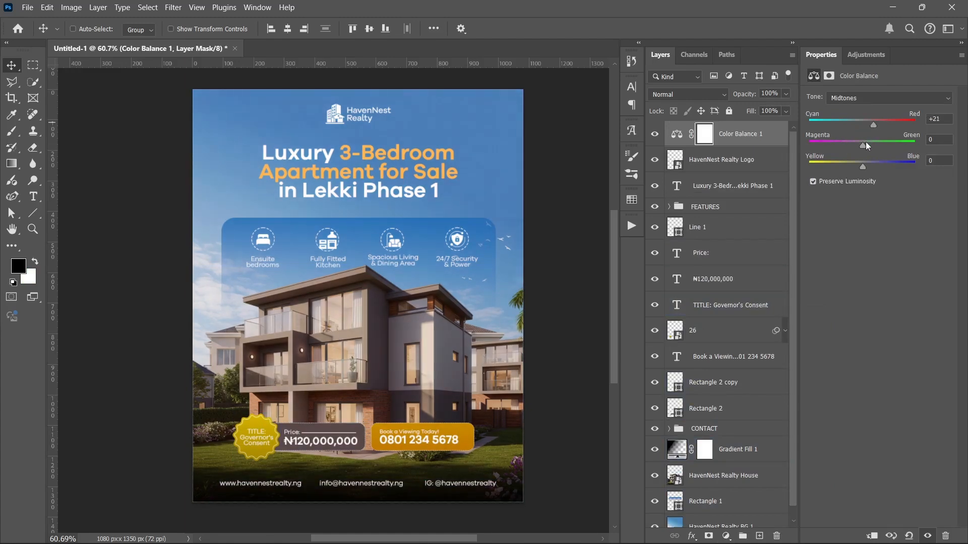
drag(863, 146, 865, 168)
Fine-tune the Color Balance adjustment's Shadows and shift its Highlights slightly toward cyan
click(891, 97)
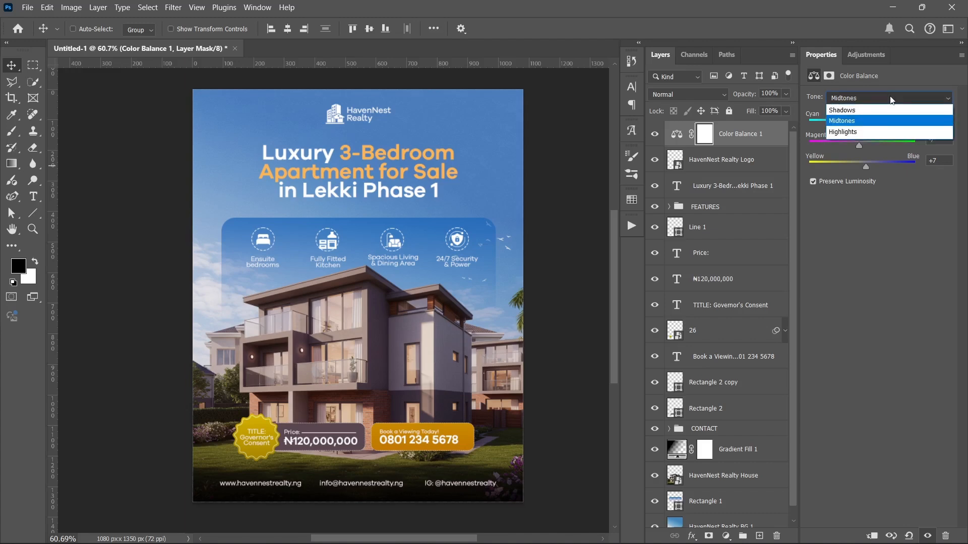
click(882, 107)
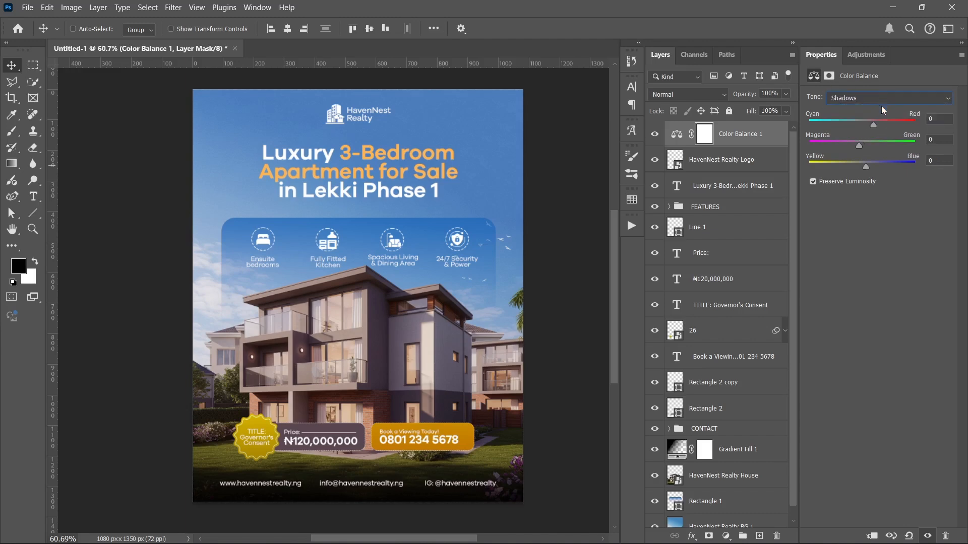
drag(863, 121, 858, 143)
click(870, 98)
click(866, 128)
drag(863, 129, 860, 129)
click(760, 133)
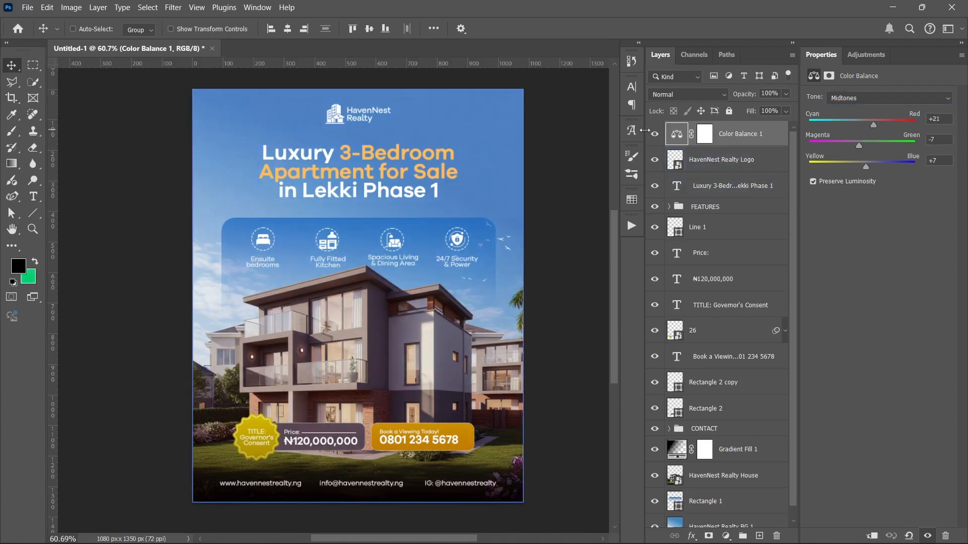
Compare the flyer with and without the Color Balance adjustment by toggling the layer's visibility, leaving it visible
click(653, 135)
click(654, 135)
click(653, 135)
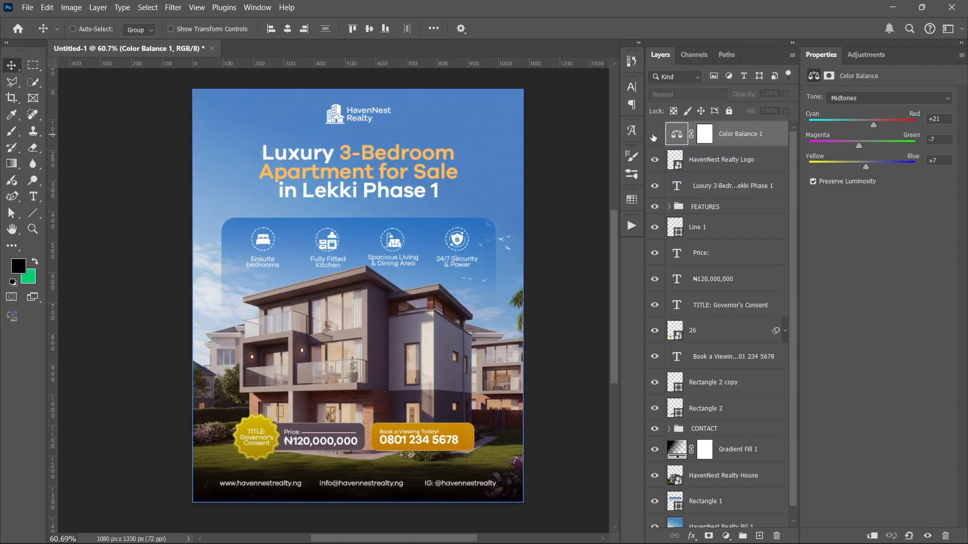
click(654, 135)
click(654, 135)
click(654, 135)
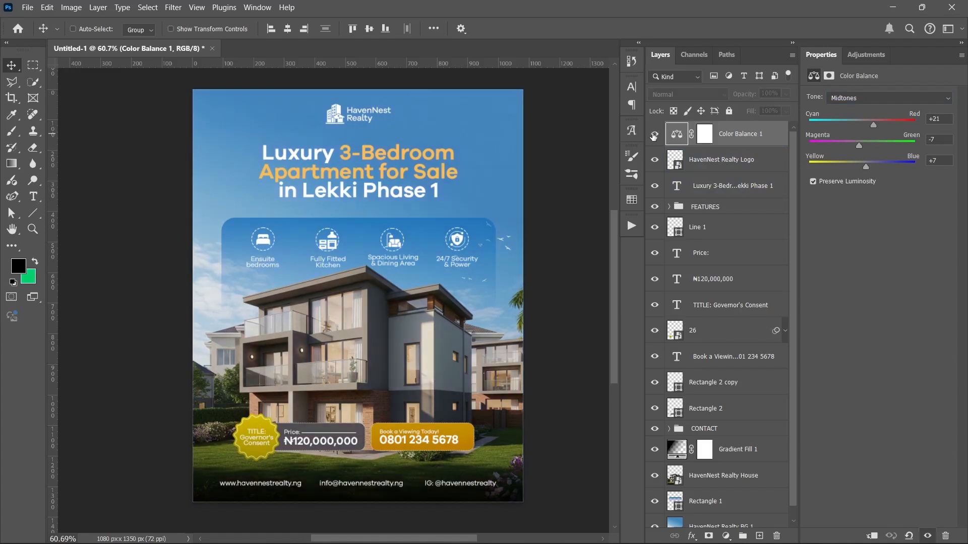
click(653, 135)
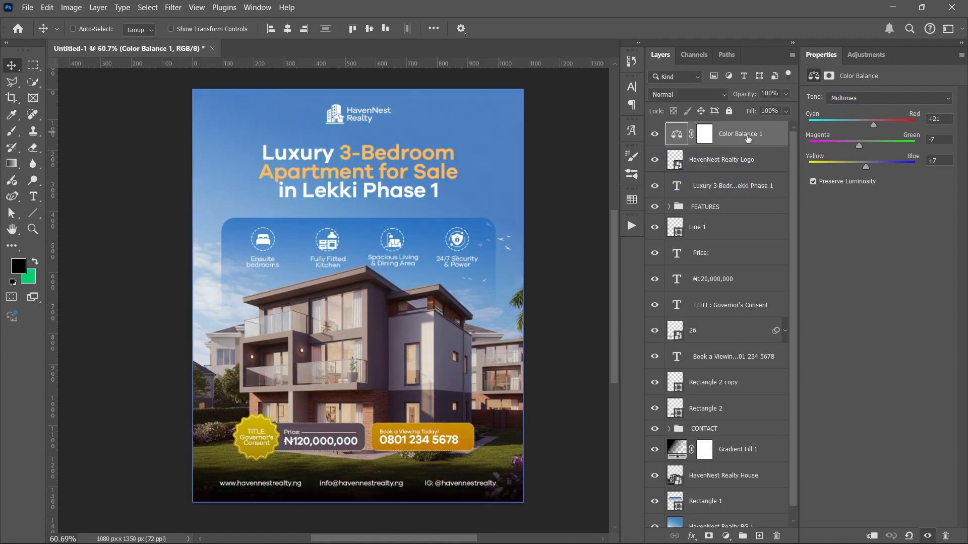
Stamp all visible layers into a new layer above the Color Balance adjustment and convert it to a smart object
key(ctrl)
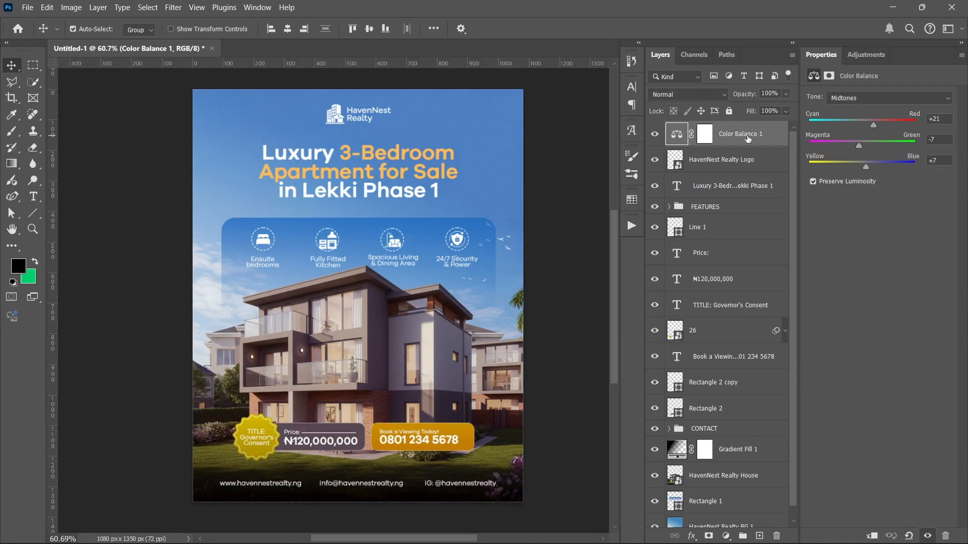
key(ctrl+shift+alt+e)
right_click(748, 137)
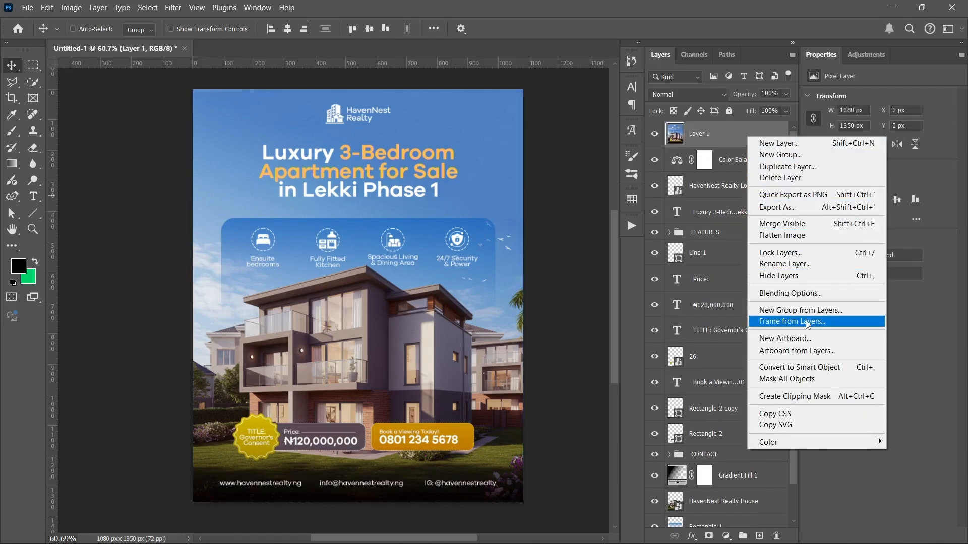
click(812, 367)
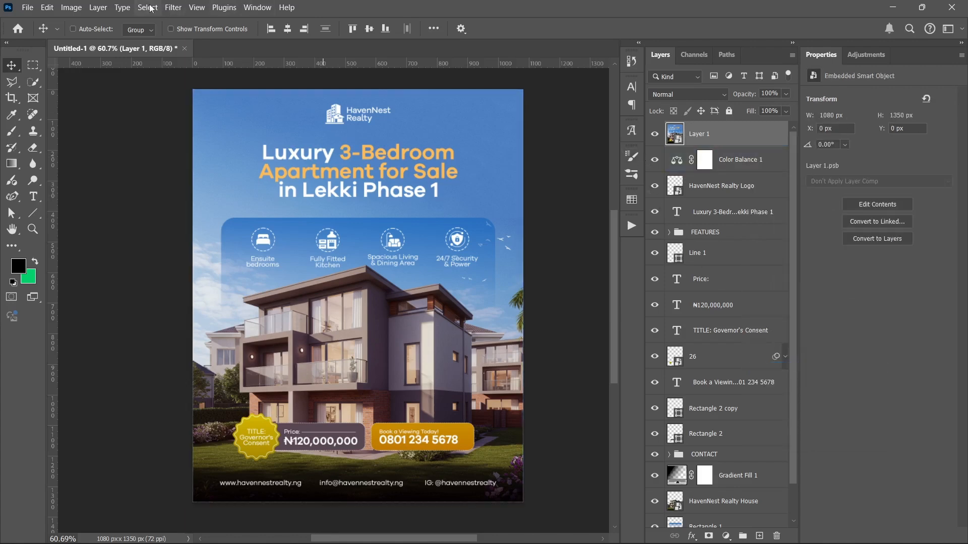
Open the Camera Raw Filter for the merged smart object and adjust its Light settings
click(170, 8)
click(175, 23)
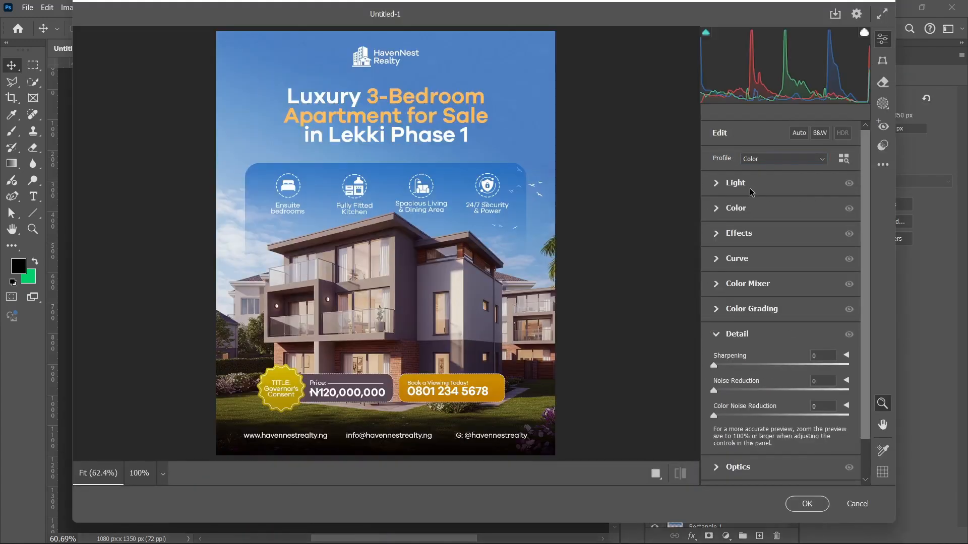
drag(776, 211, 791, 280)
click(747, 190)
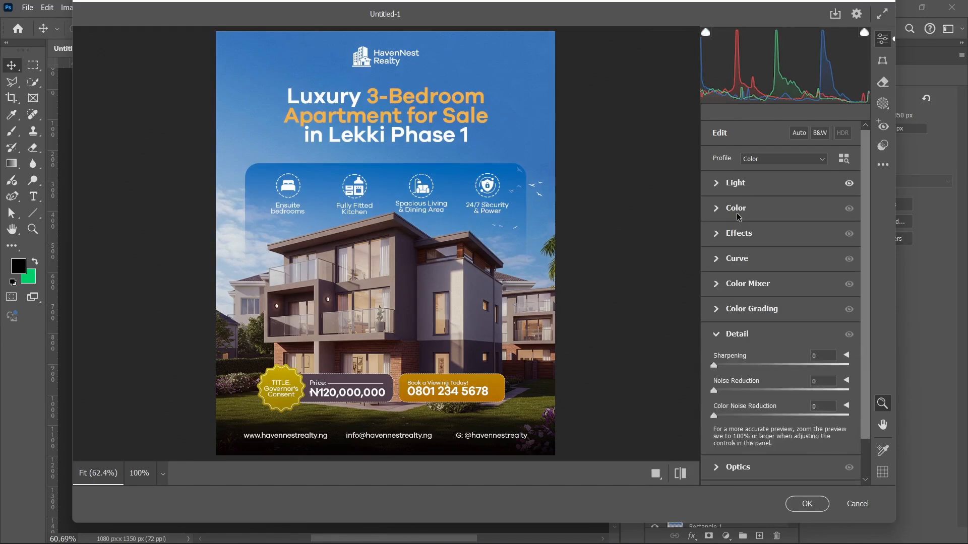
Raise the Saturation to +7 in the Camera Raw Color settings
click(738, 213)
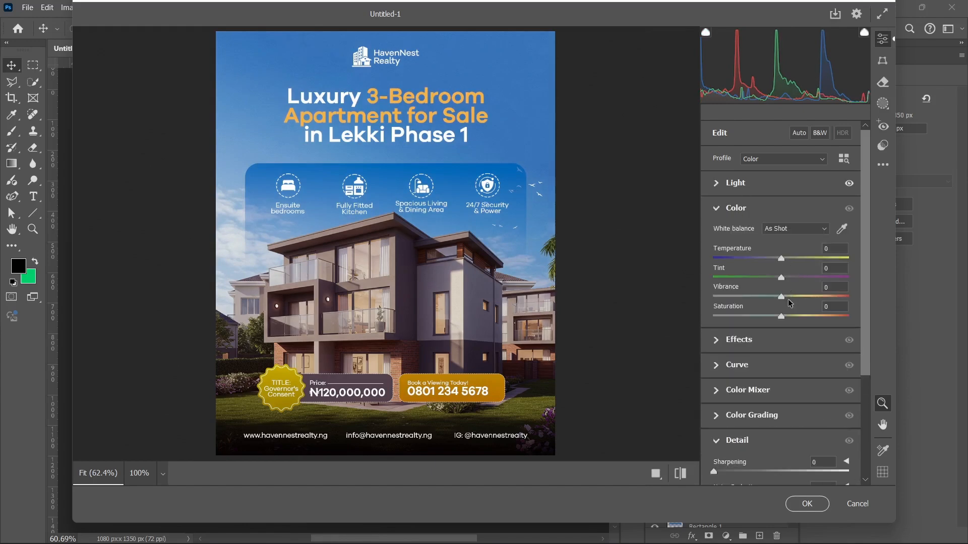
drag(781, 317, 790, 316)
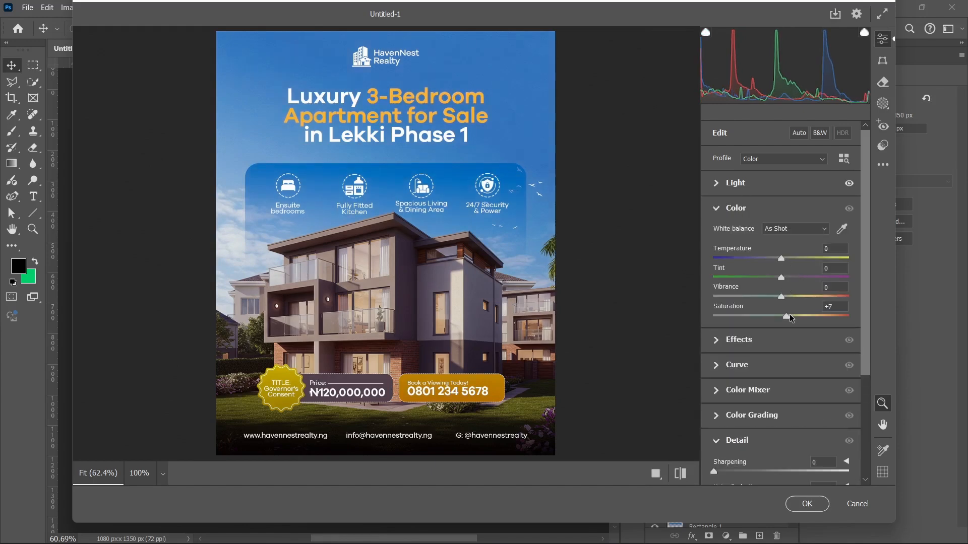
click(748, 213)
Set the Camera Raw effects to Texture +9, Clarity +5 and Vignette -7
click(767, 235)
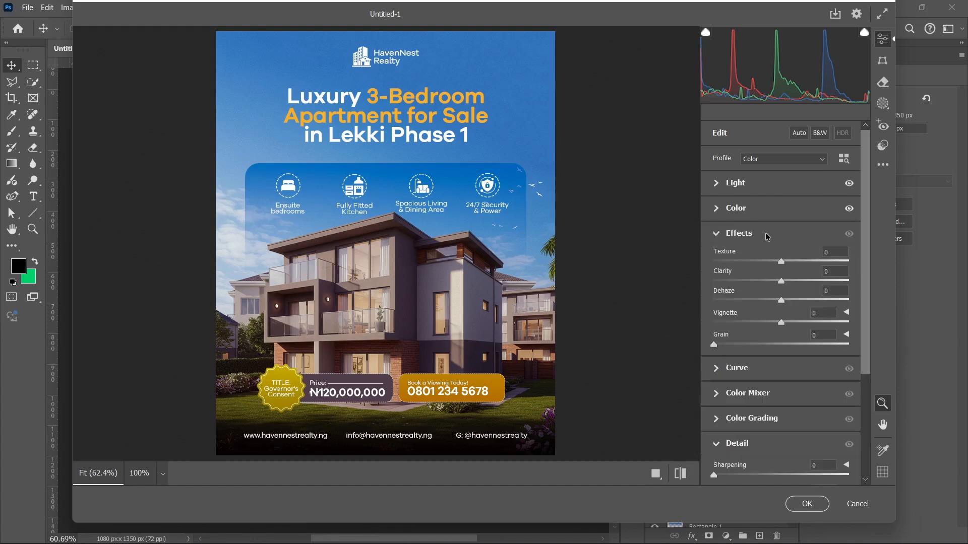
drag(782, 262, 784, 281)
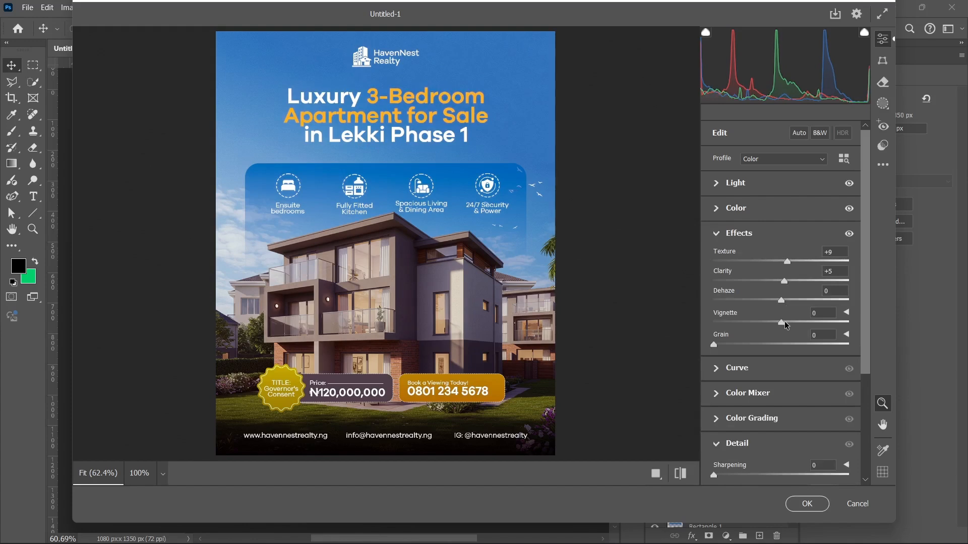
drag(787, 325, 779, 326)
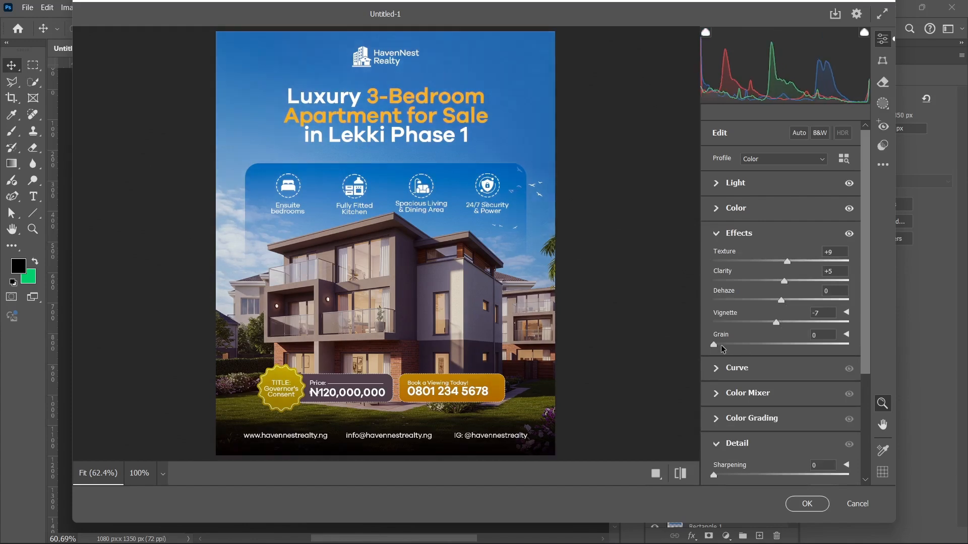
click(734, 240)
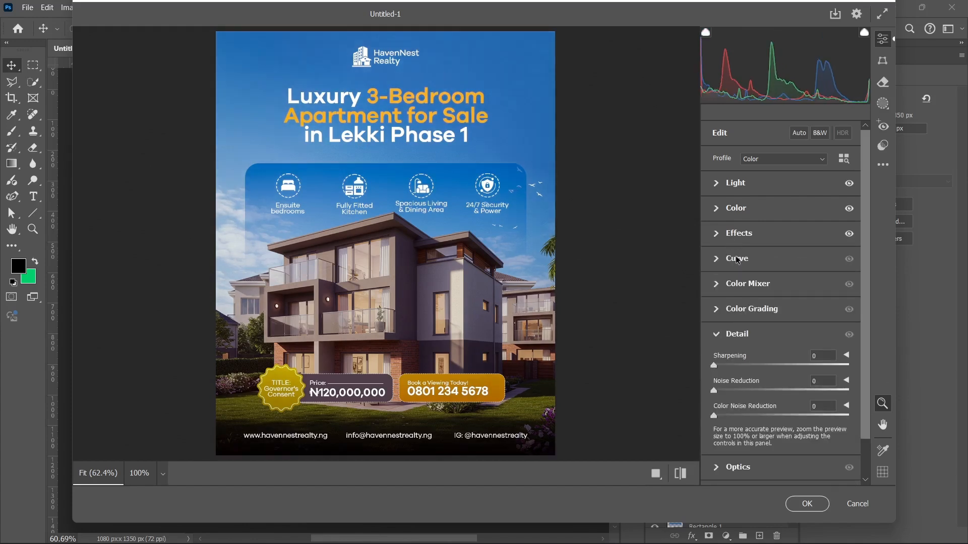
Raise the Lights region of the parametric curve to about +23 and add Grain of 24 to the flyer
click(737, 261)
drag(804, 252, 803, 242)
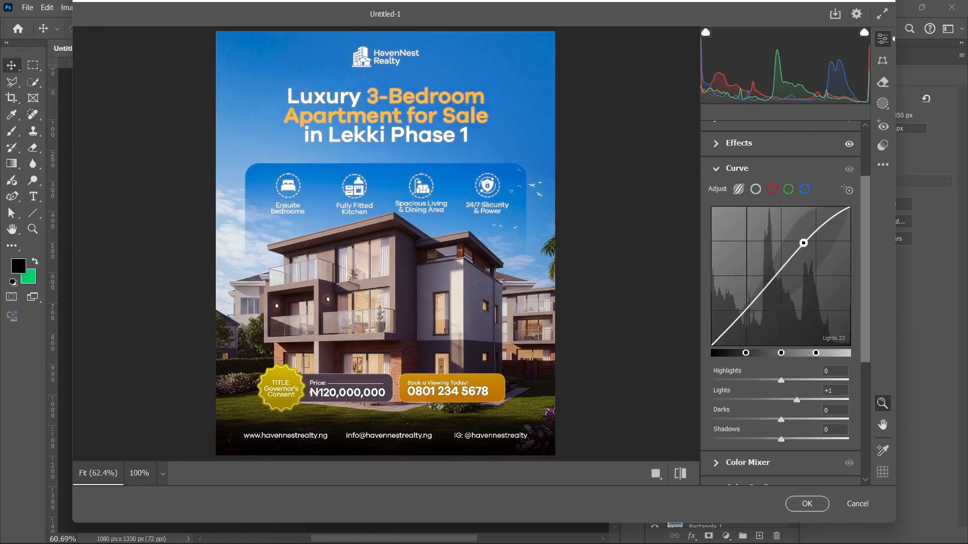
click(733, 174)
click(739, 188)
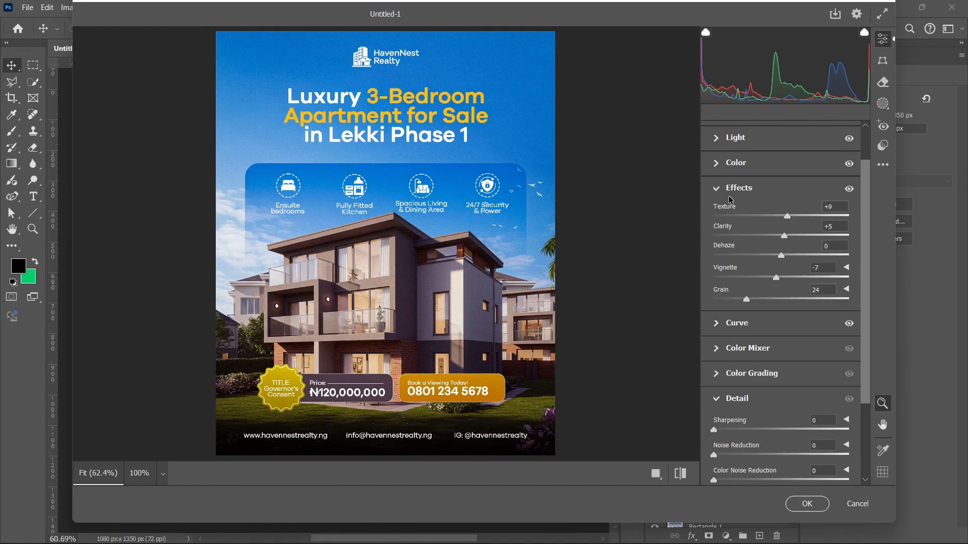
click(731, 200)
Set the Detail Sharpening to 22 and apply the Camera Raw Filter to the merged smart object
click(733, 321)
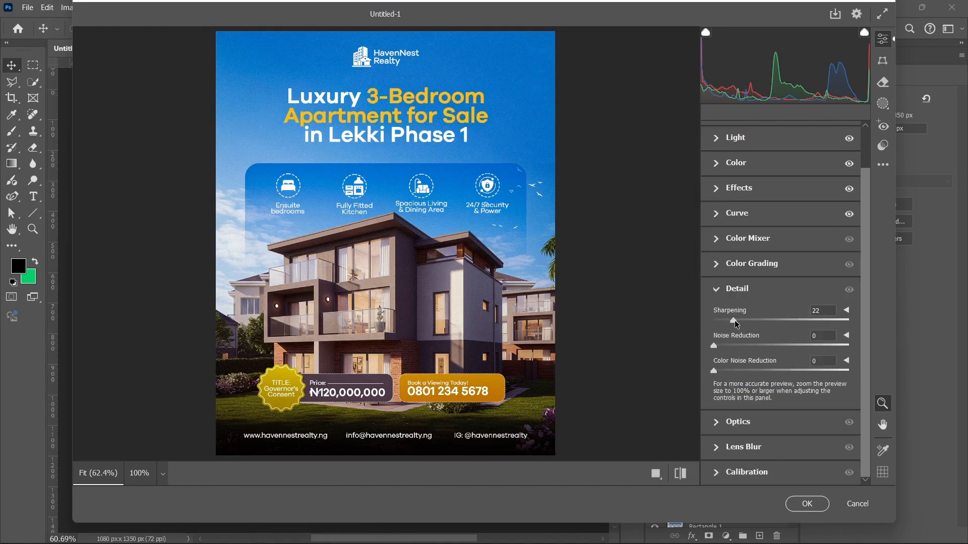
scroll(736, 324, up, 2)
click(736, 328)
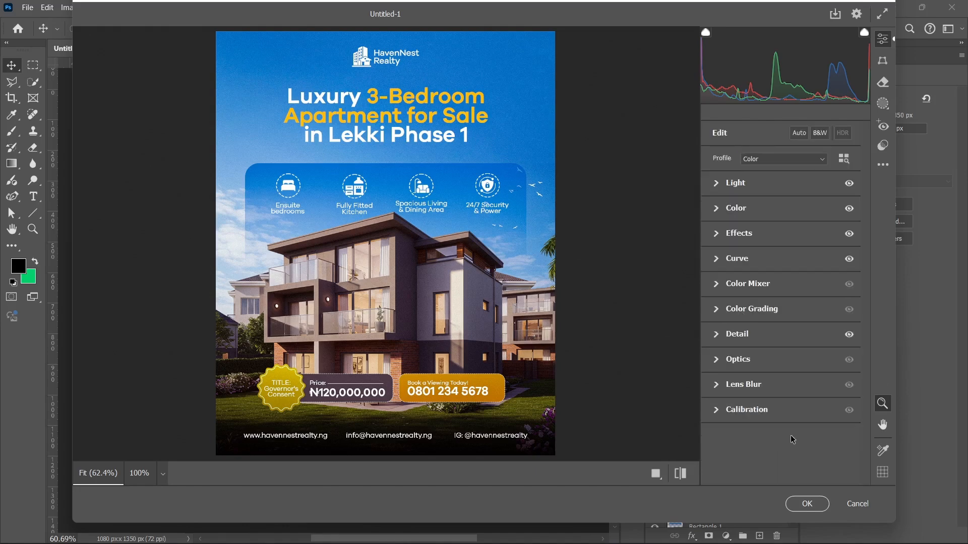
click(807, 504)
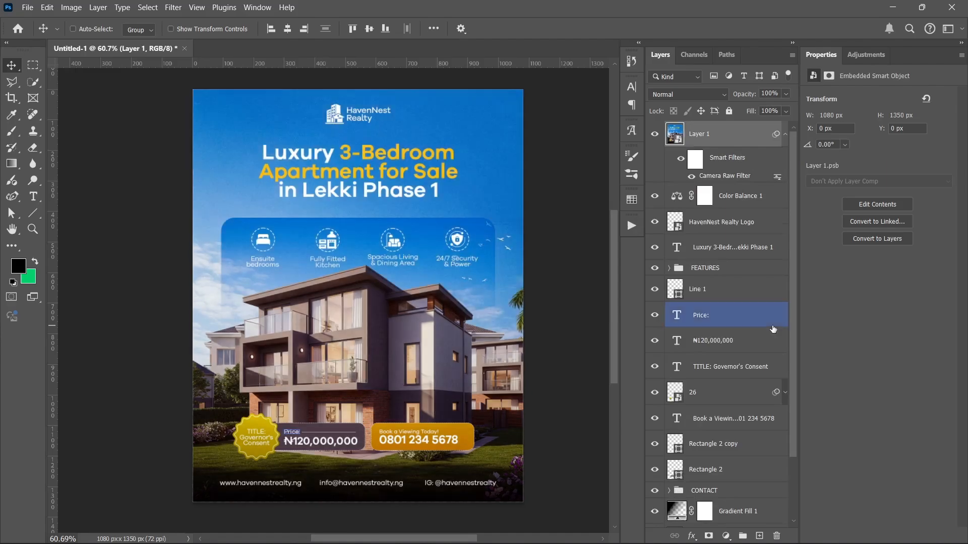